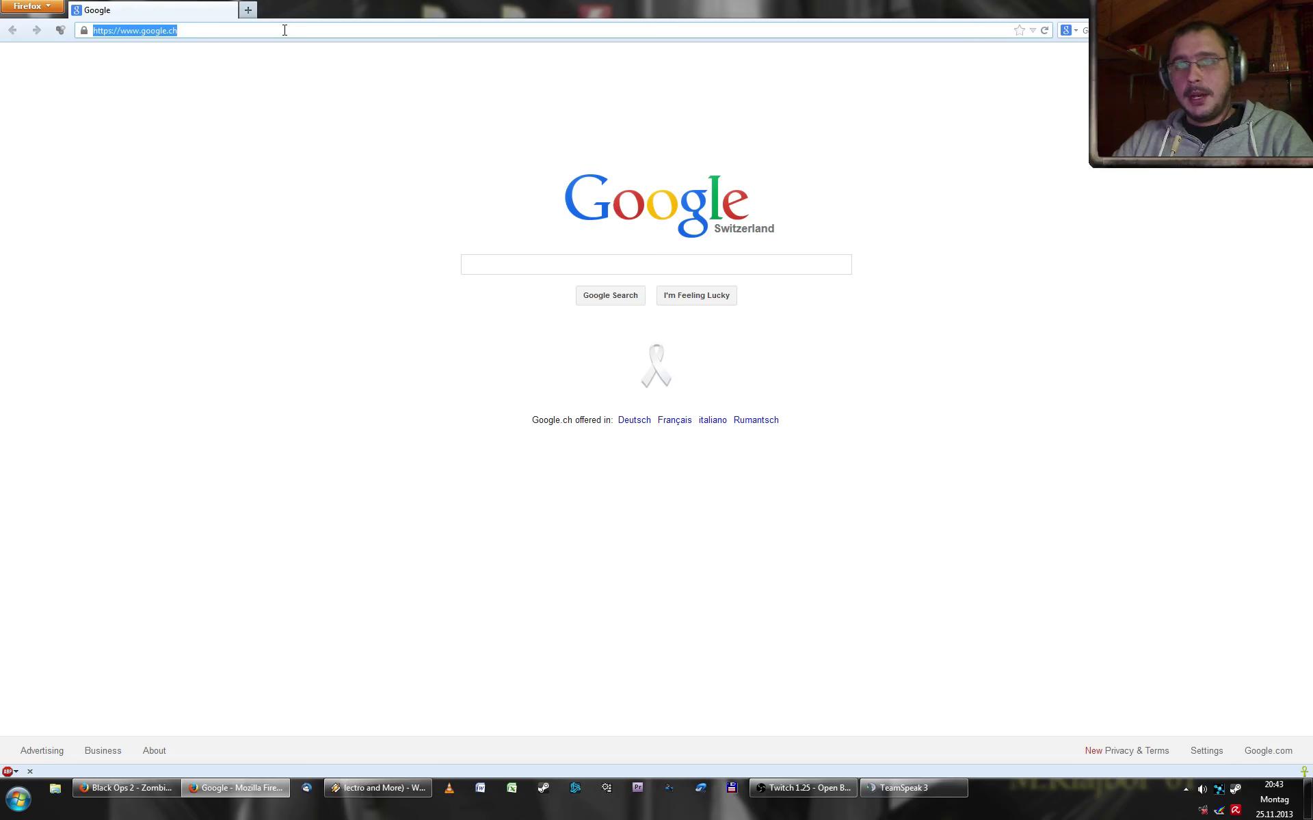
text(www.twit)
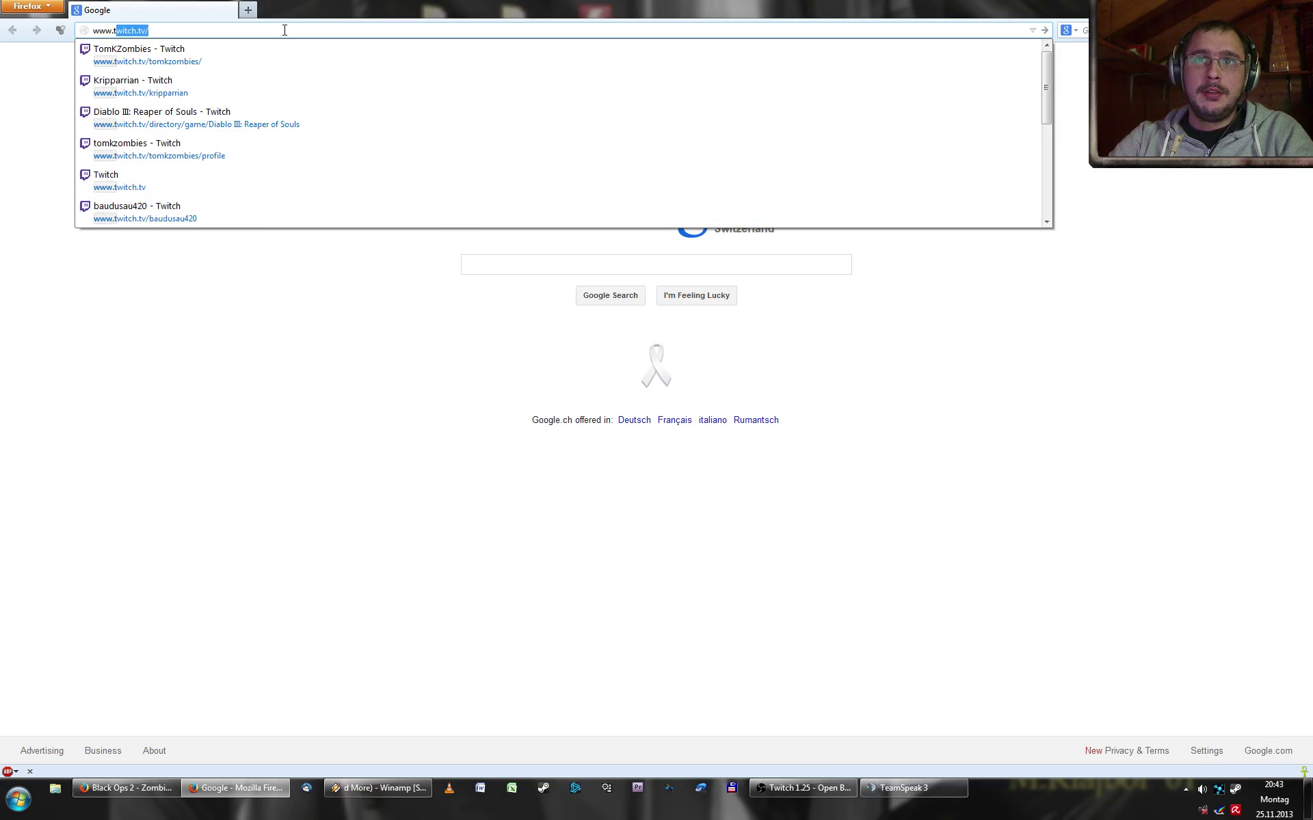
text(ch.tv)
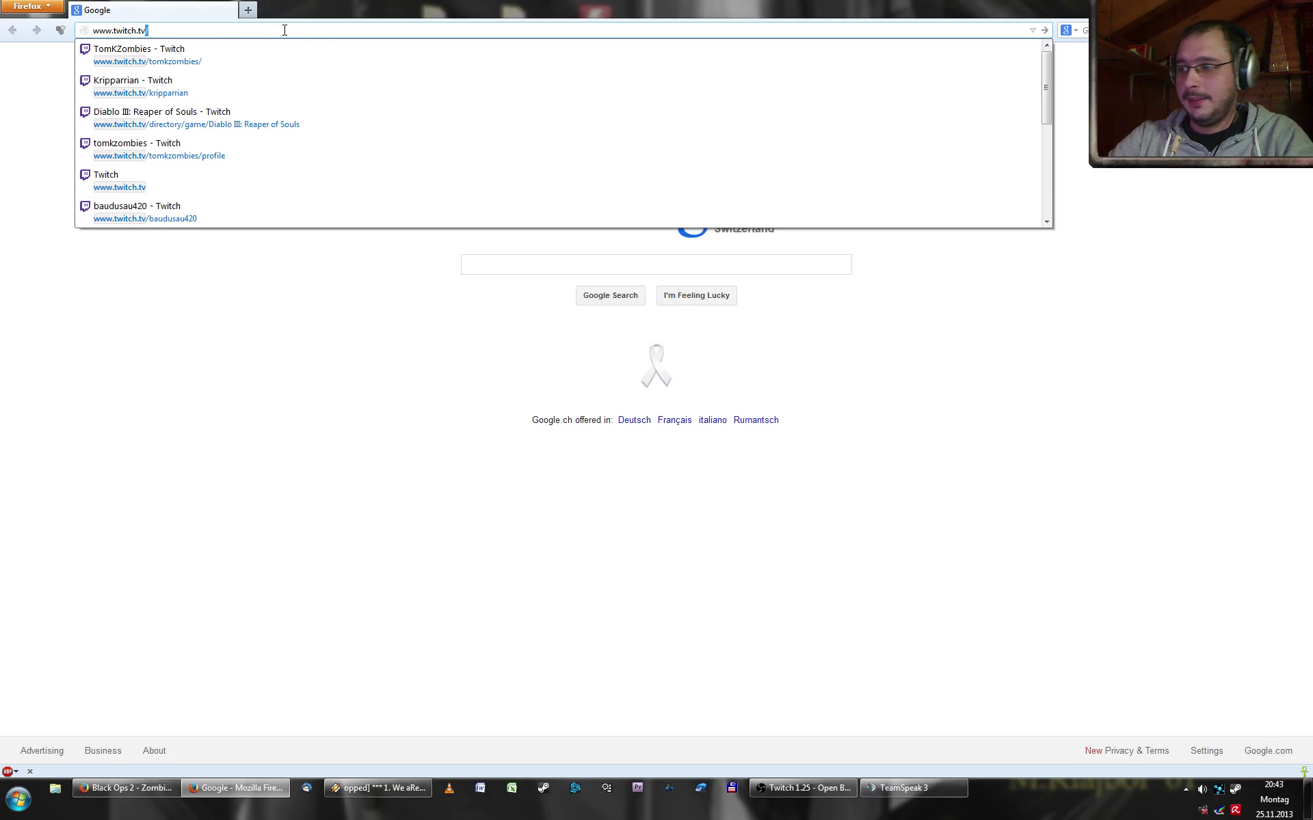
key(Return)
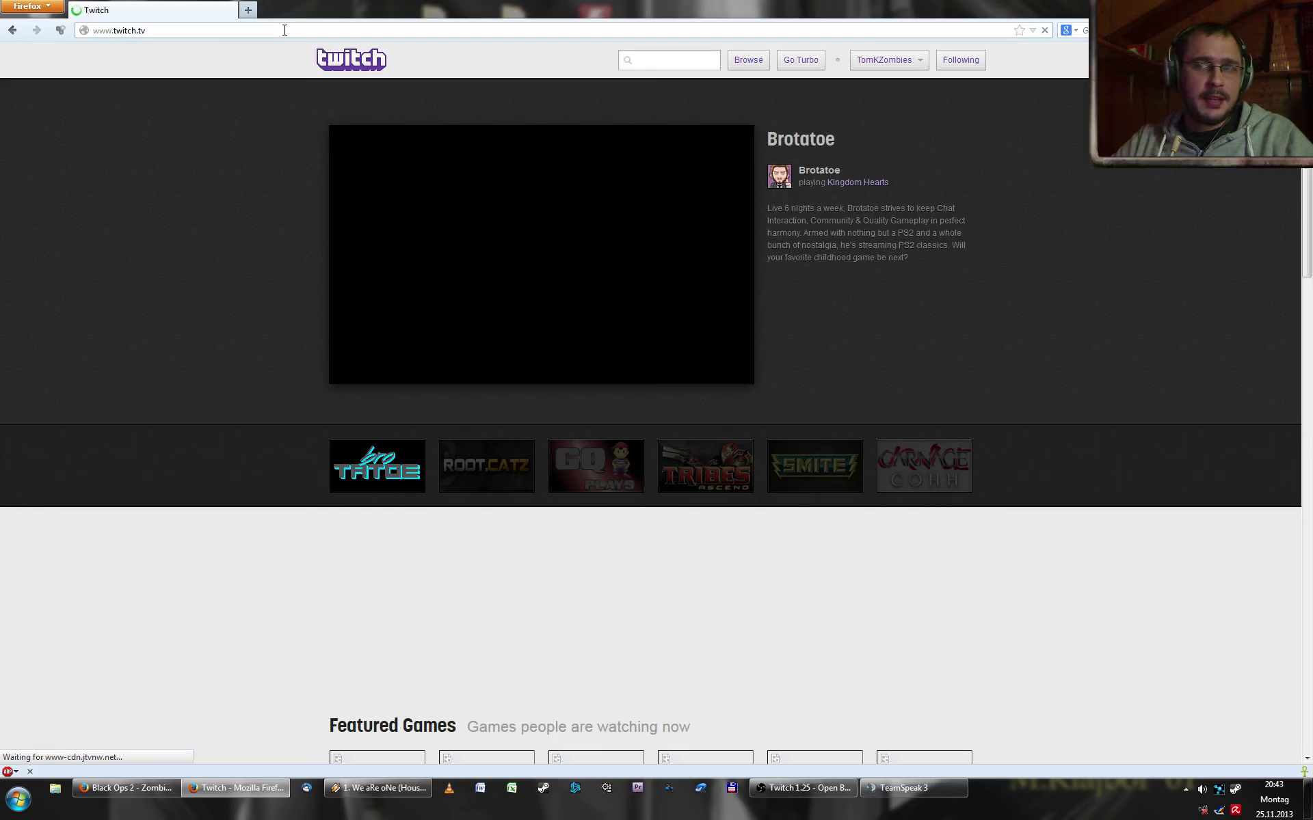
click(922, 61)
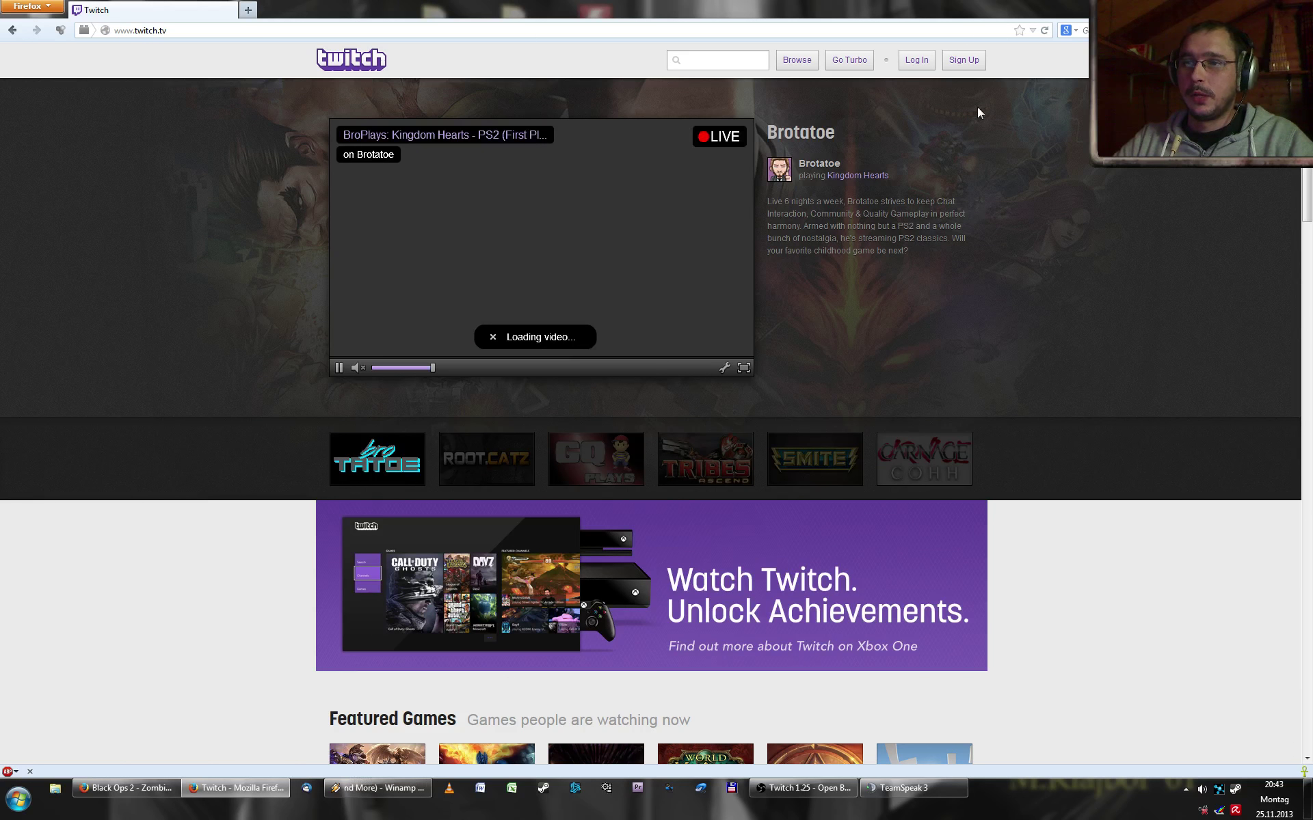
click(981, 63)
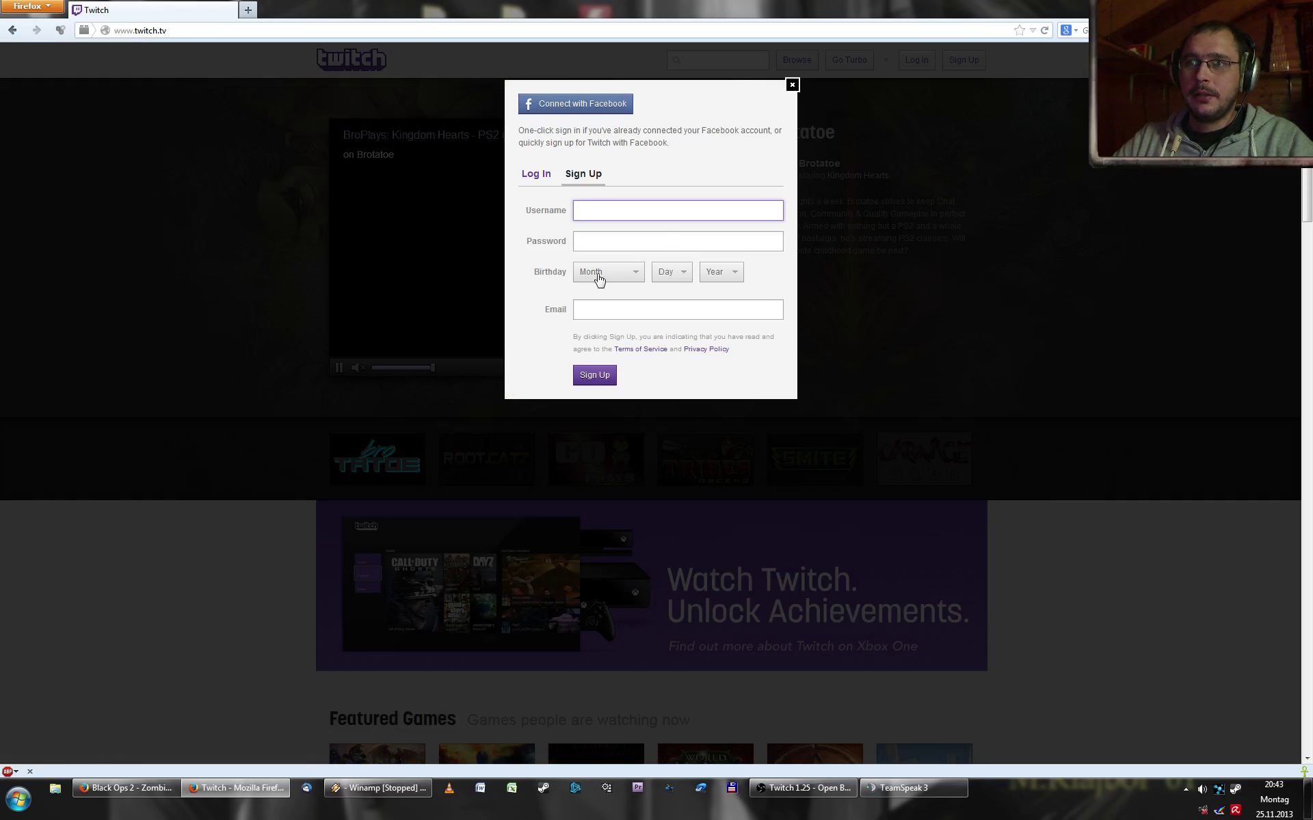
- Enter a username and password and set the birthday to January 2, 1950
text(T)
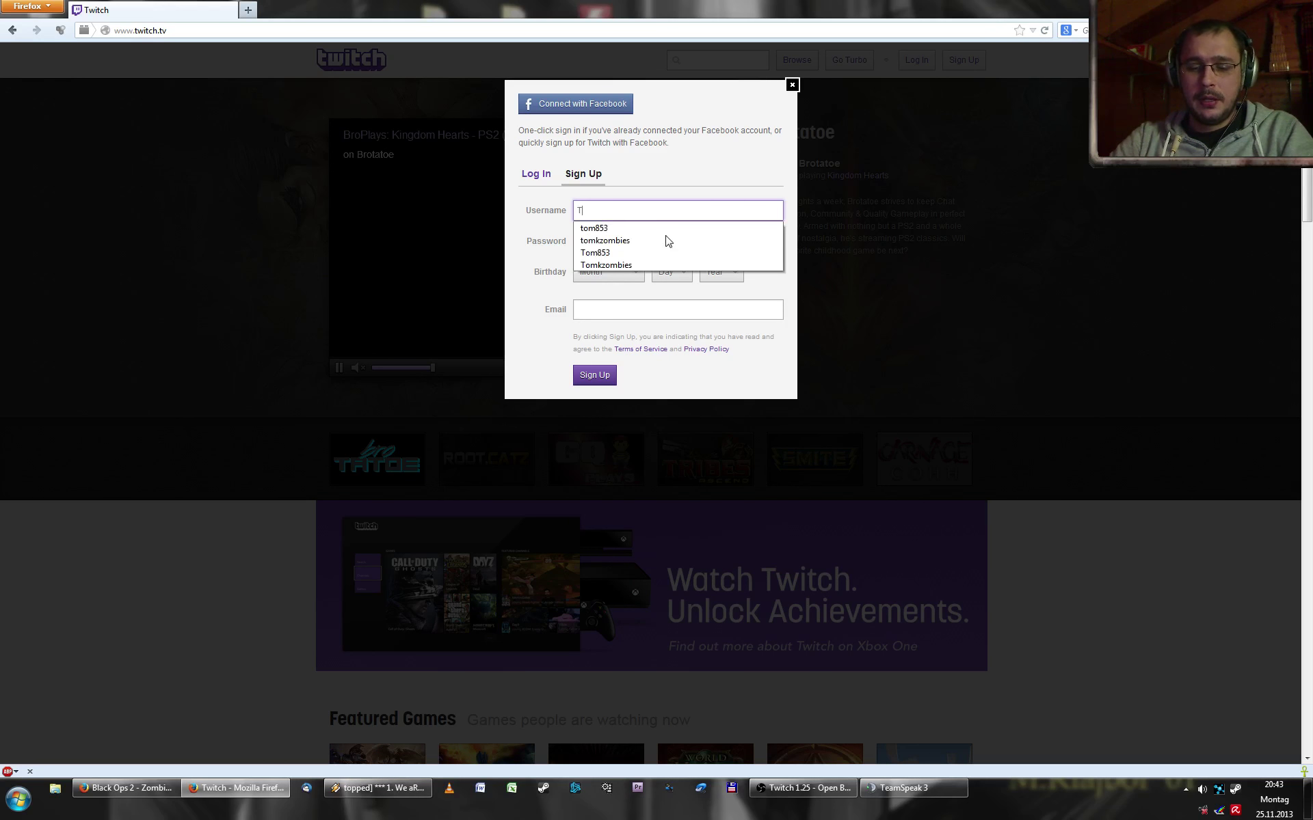
text(om854)
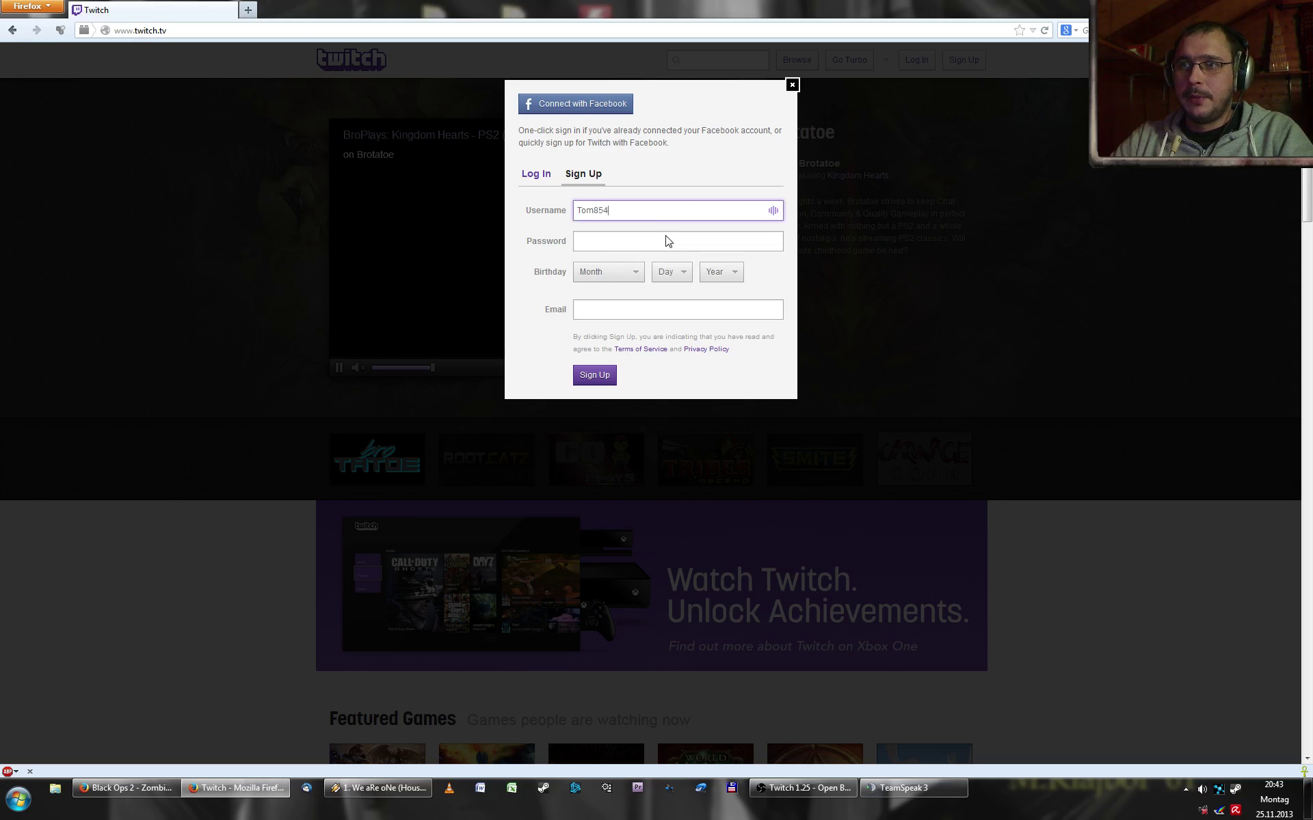
key(Tab)
text(***)
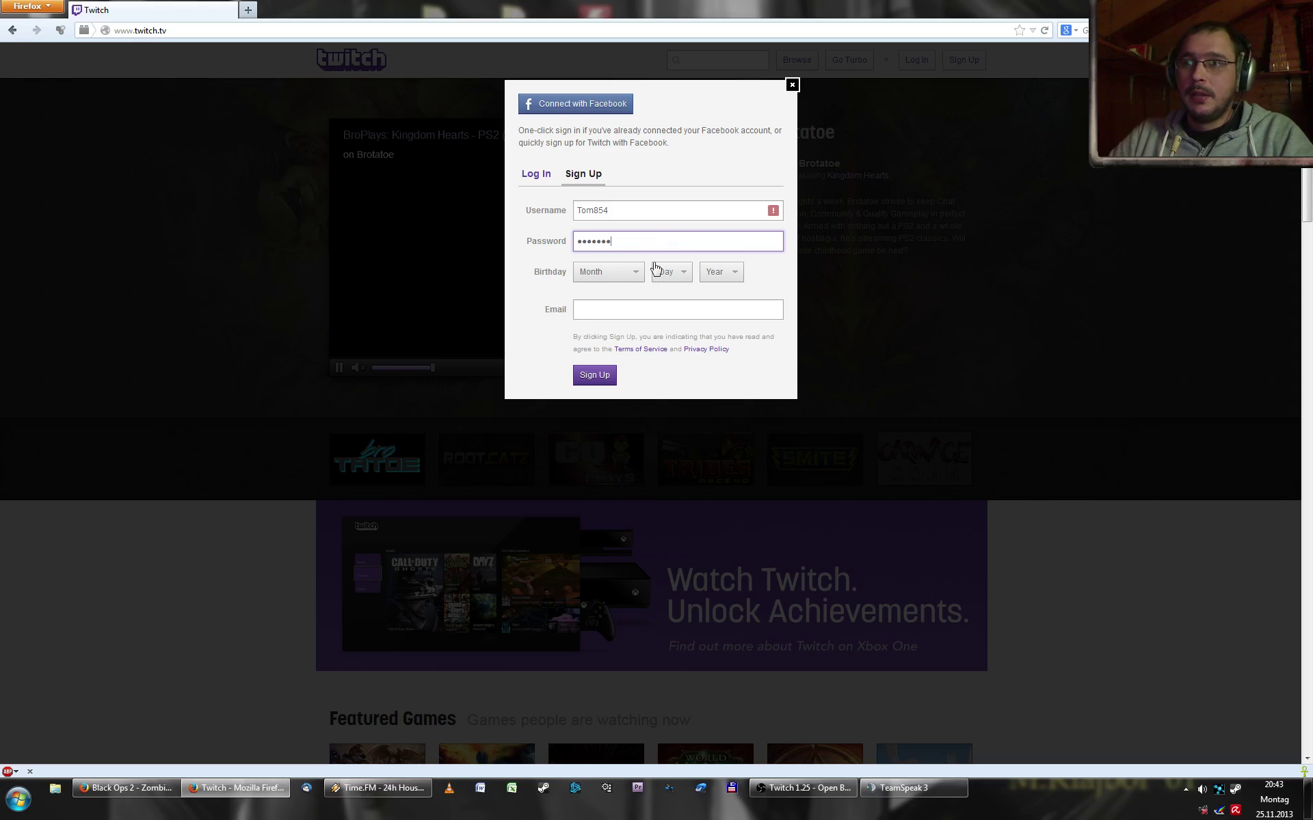
click(635, 274)
click(627, 297)
click(665, 275)
click(670, 303)
click(721, 272)
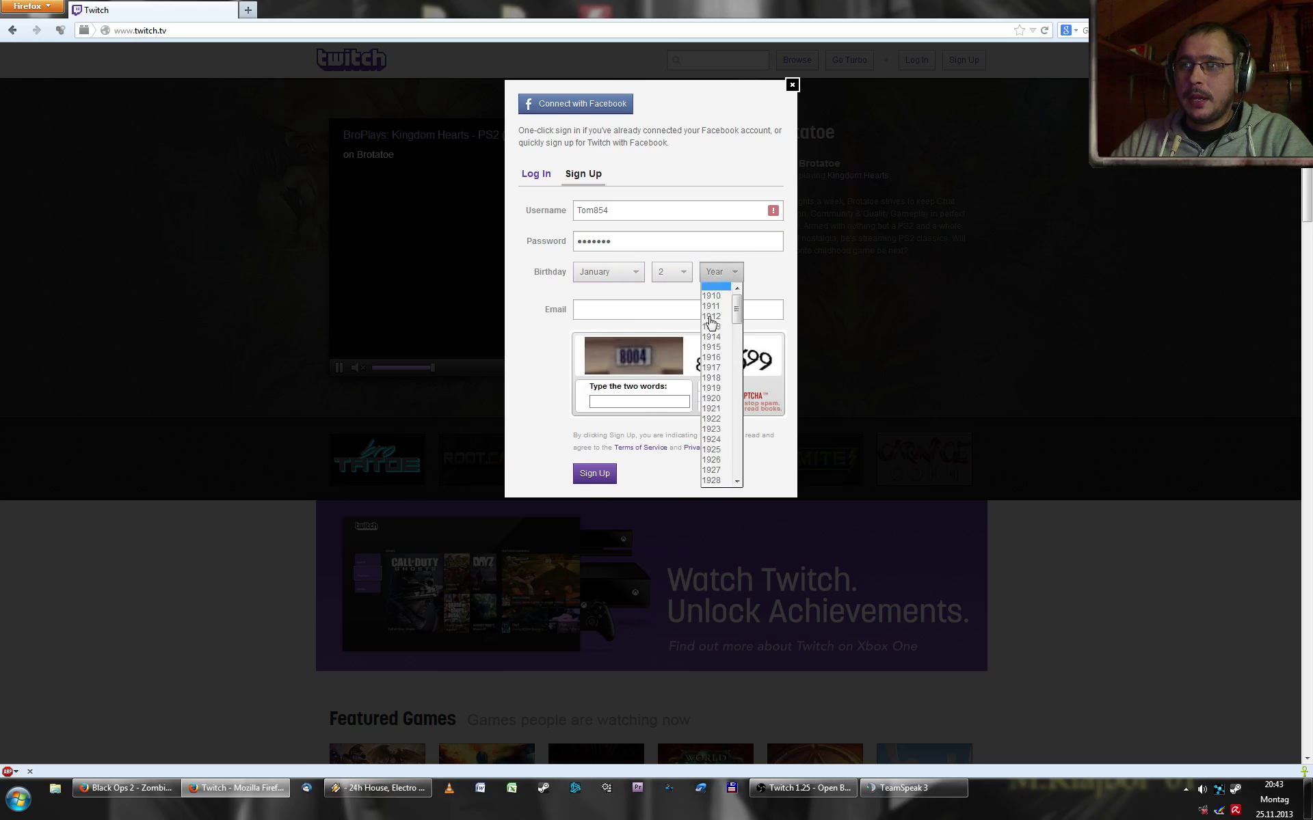
click(722, 271)
click(721, 271)
scroll(726, 438, down, 8)
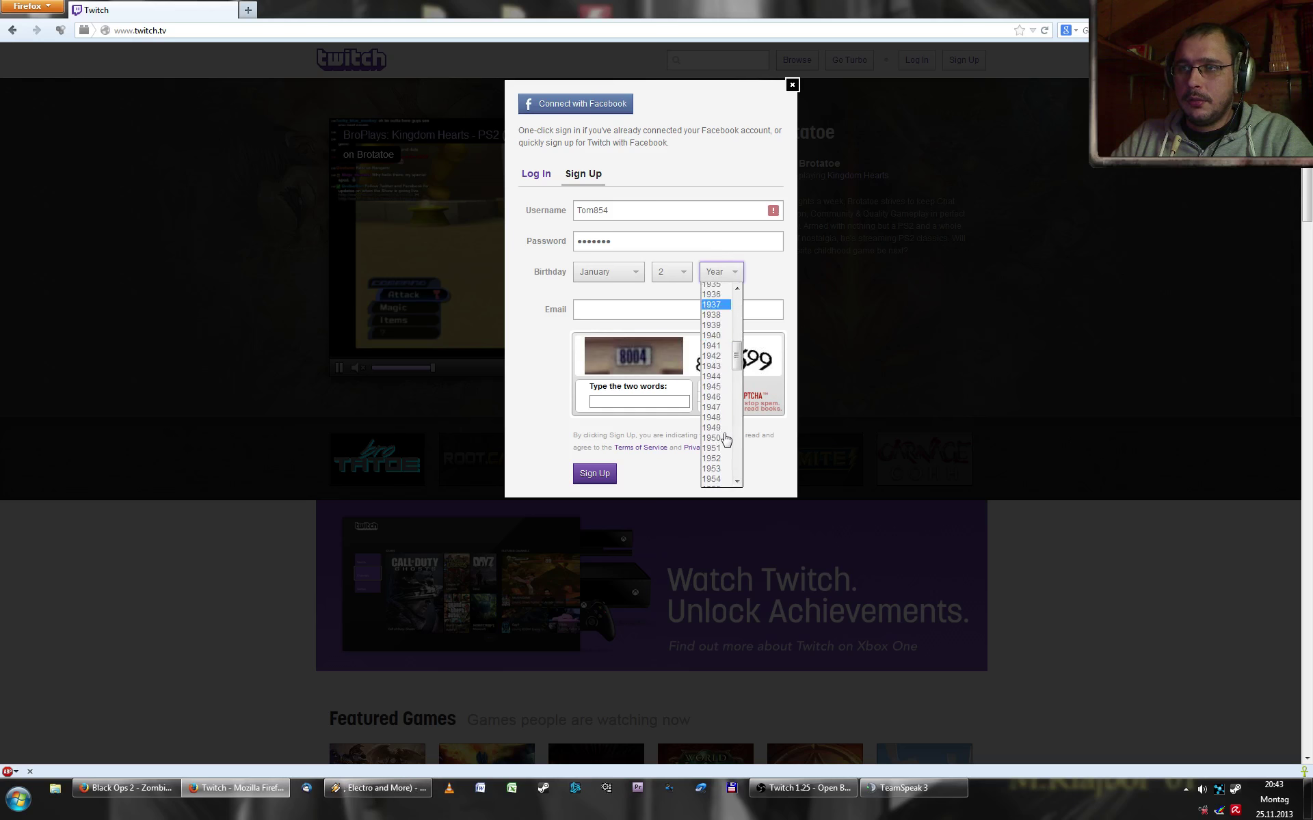
click(726, 439)
- Fill in the email address from the suggestion and answer the captcha
click(596, 309)
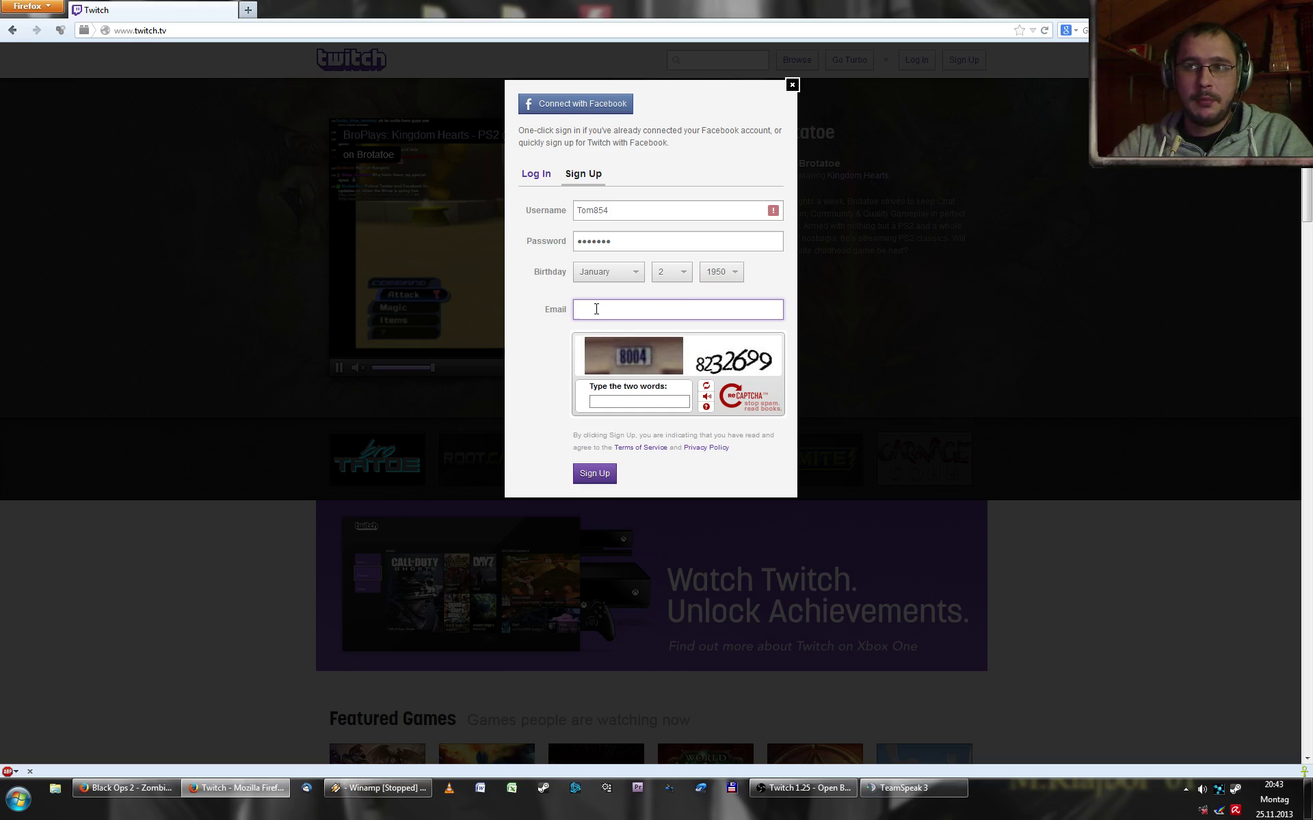
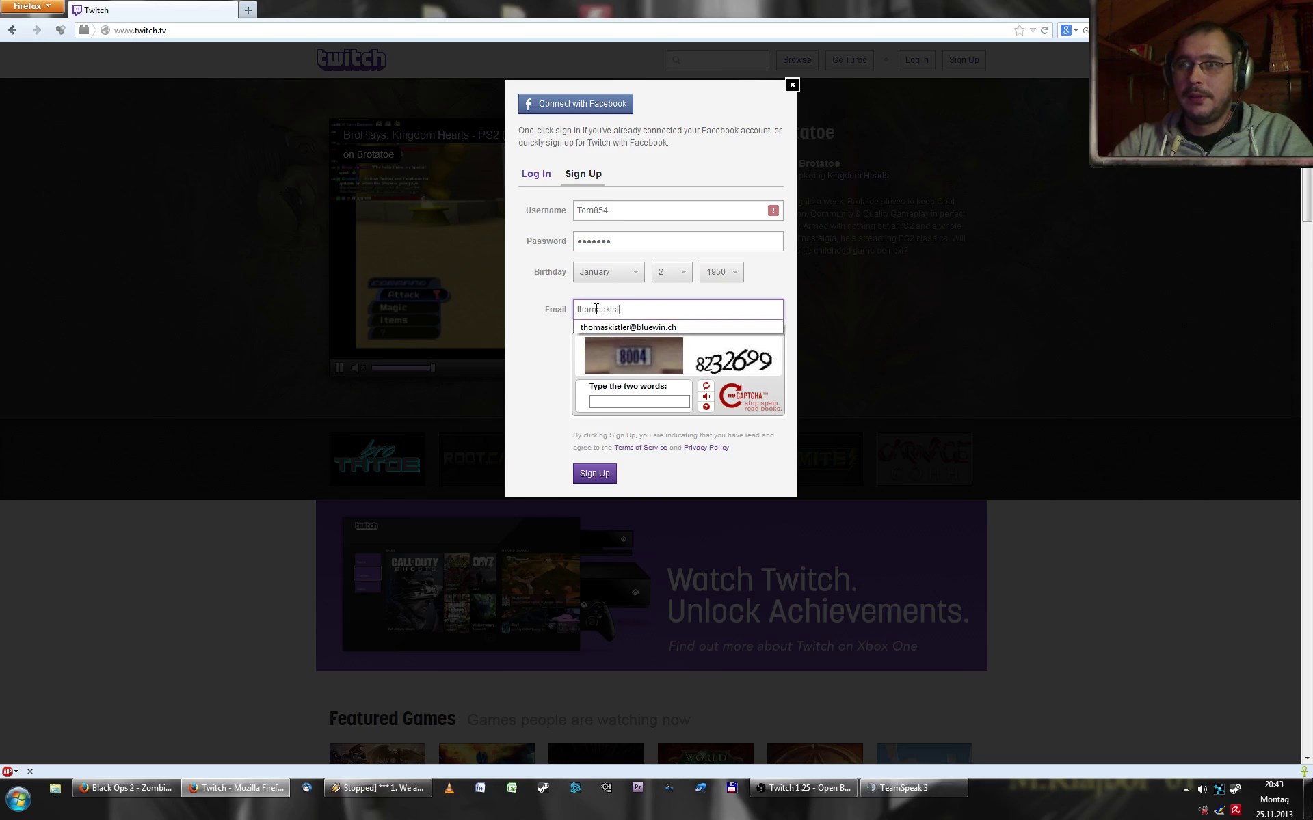
key(Down)
key(Return)
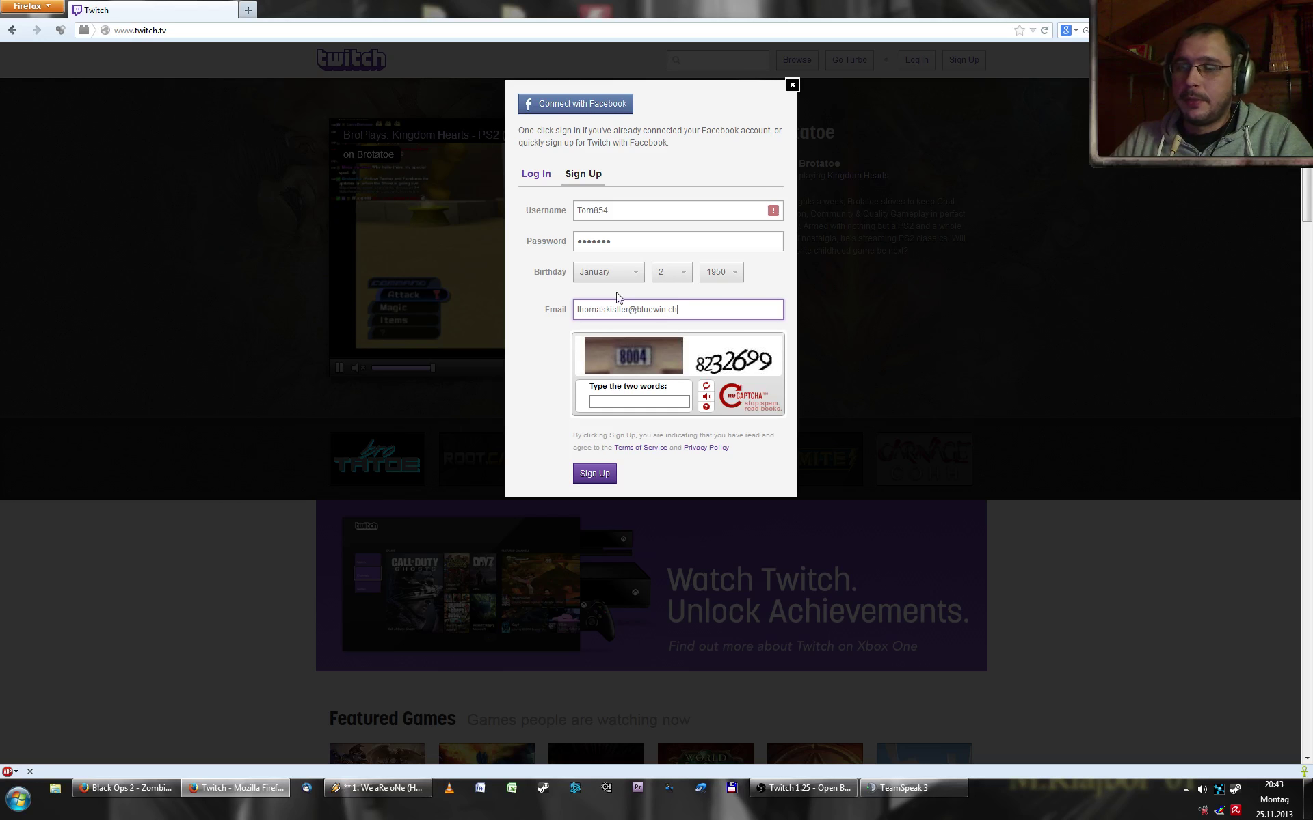
click(640, 403)
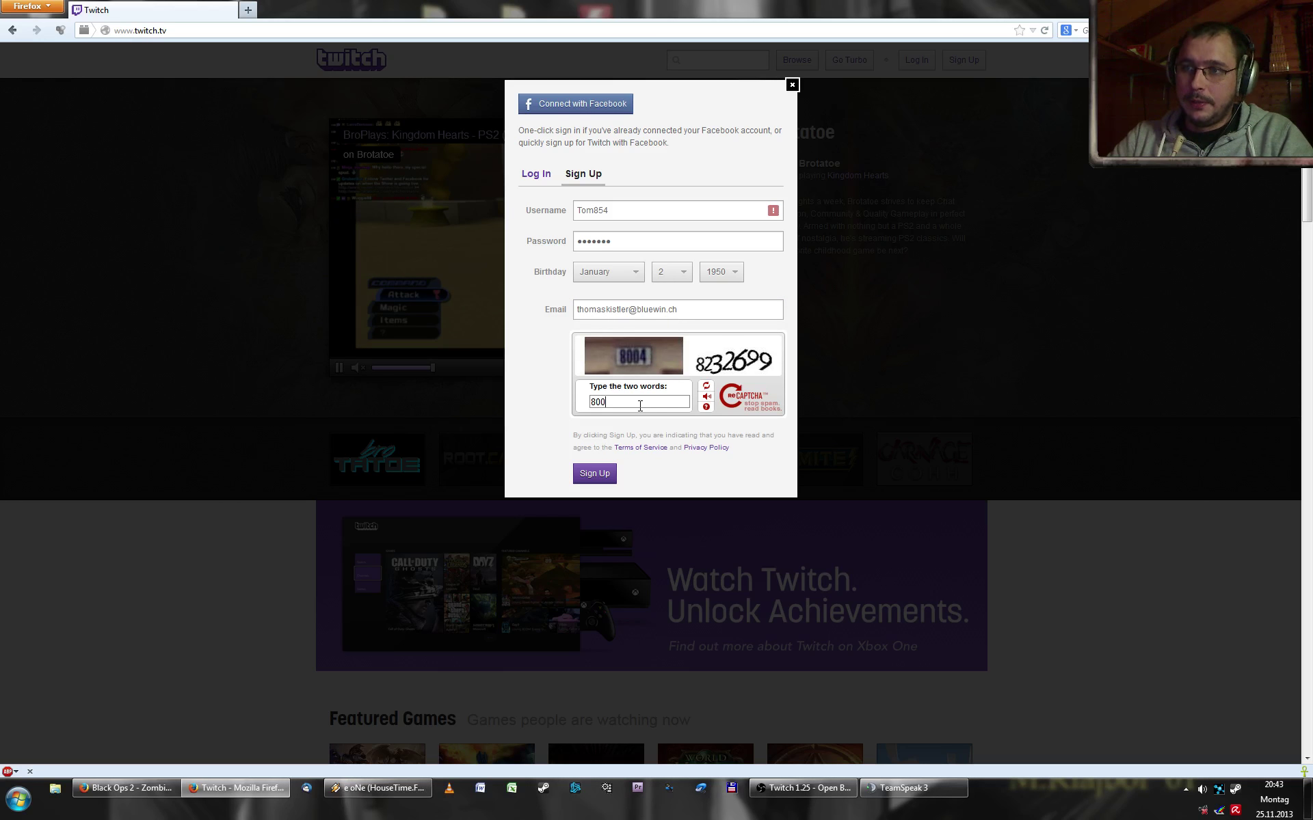
text(8004 8232699)
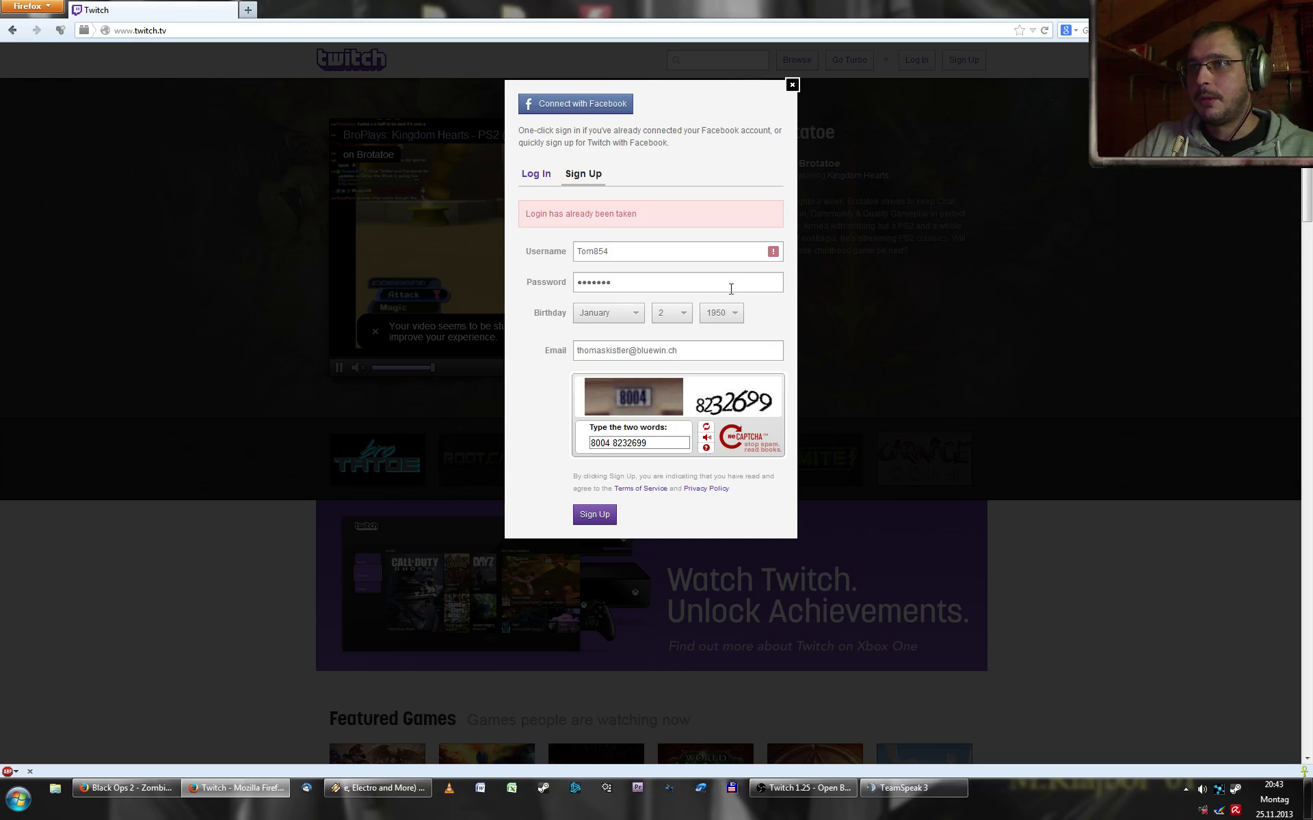
- Append 44 to the taken username, solve a fresh captcha and submit the registration
click(662, 250)
text(44)
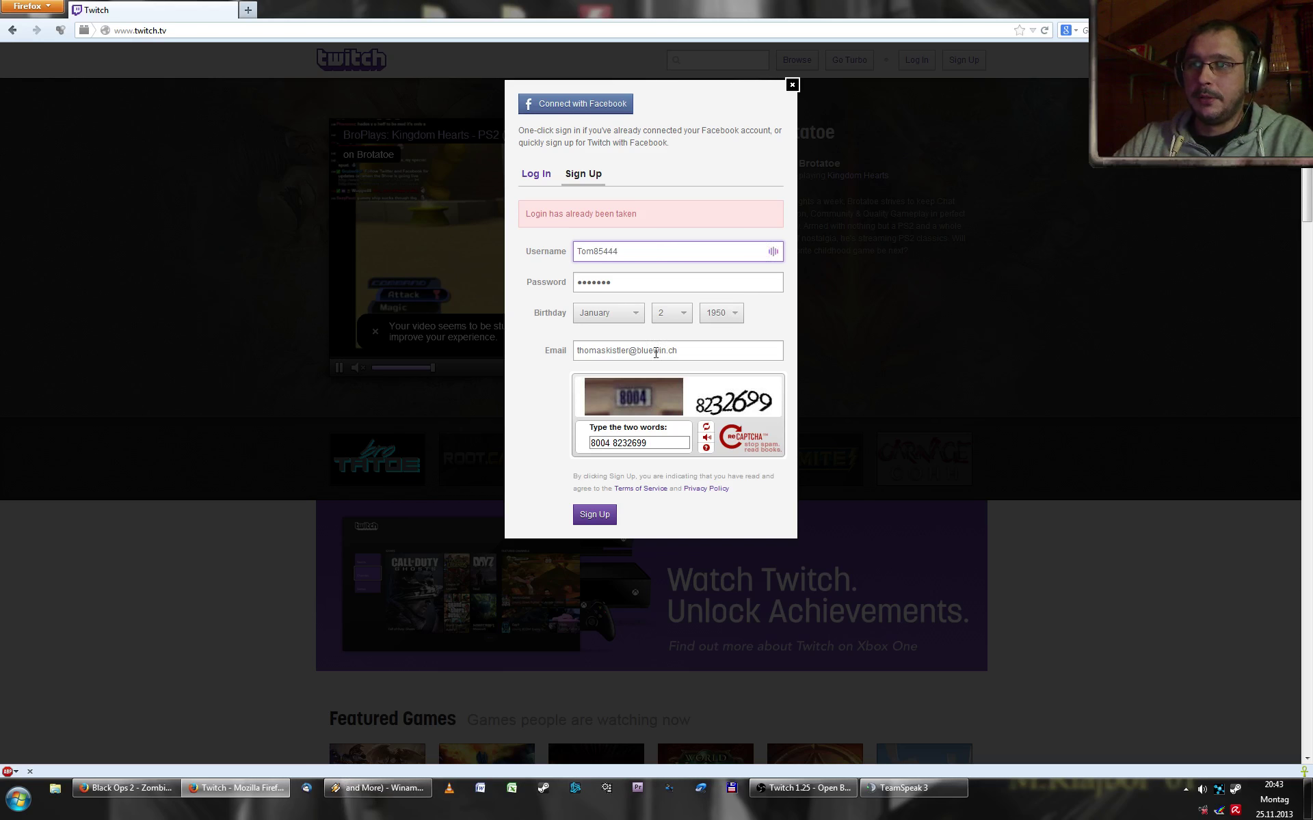
click(602, 515)
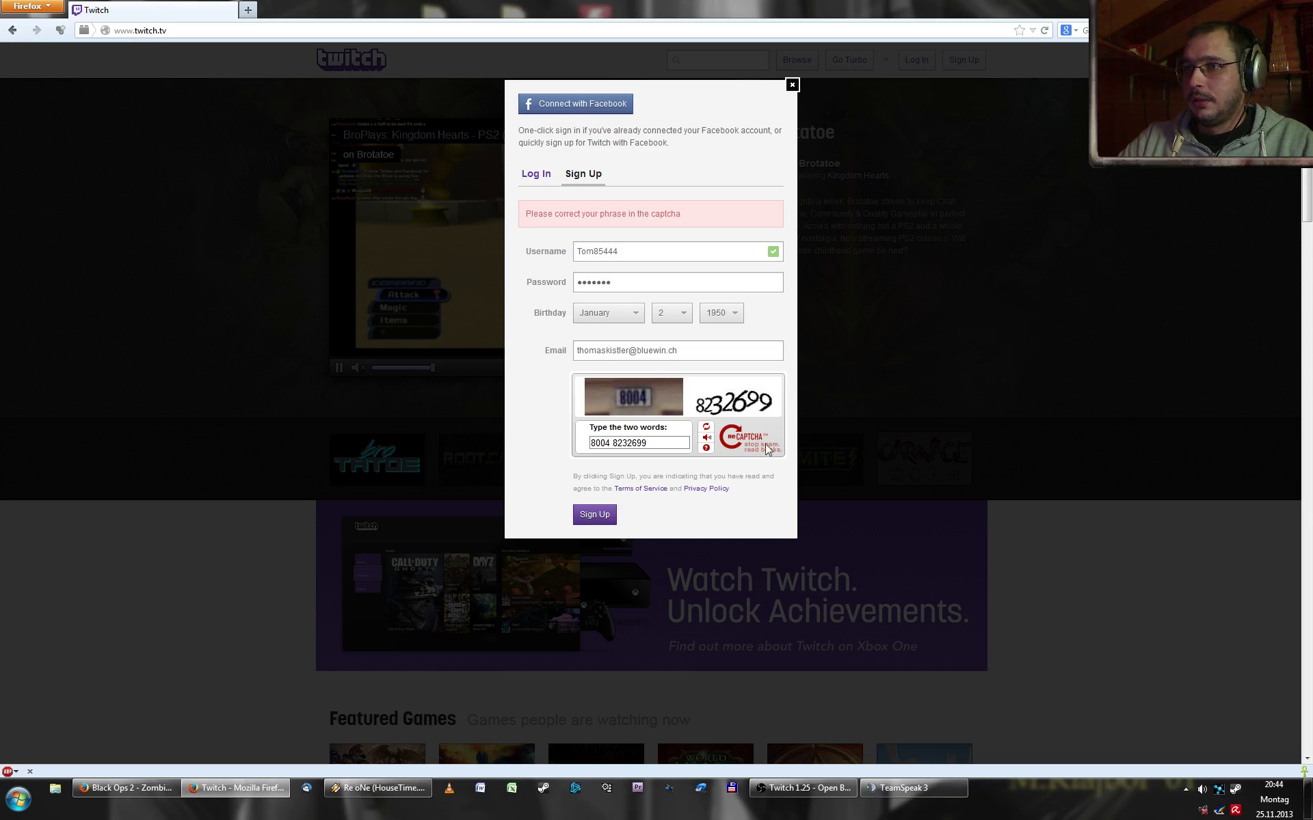
click(706, 427)
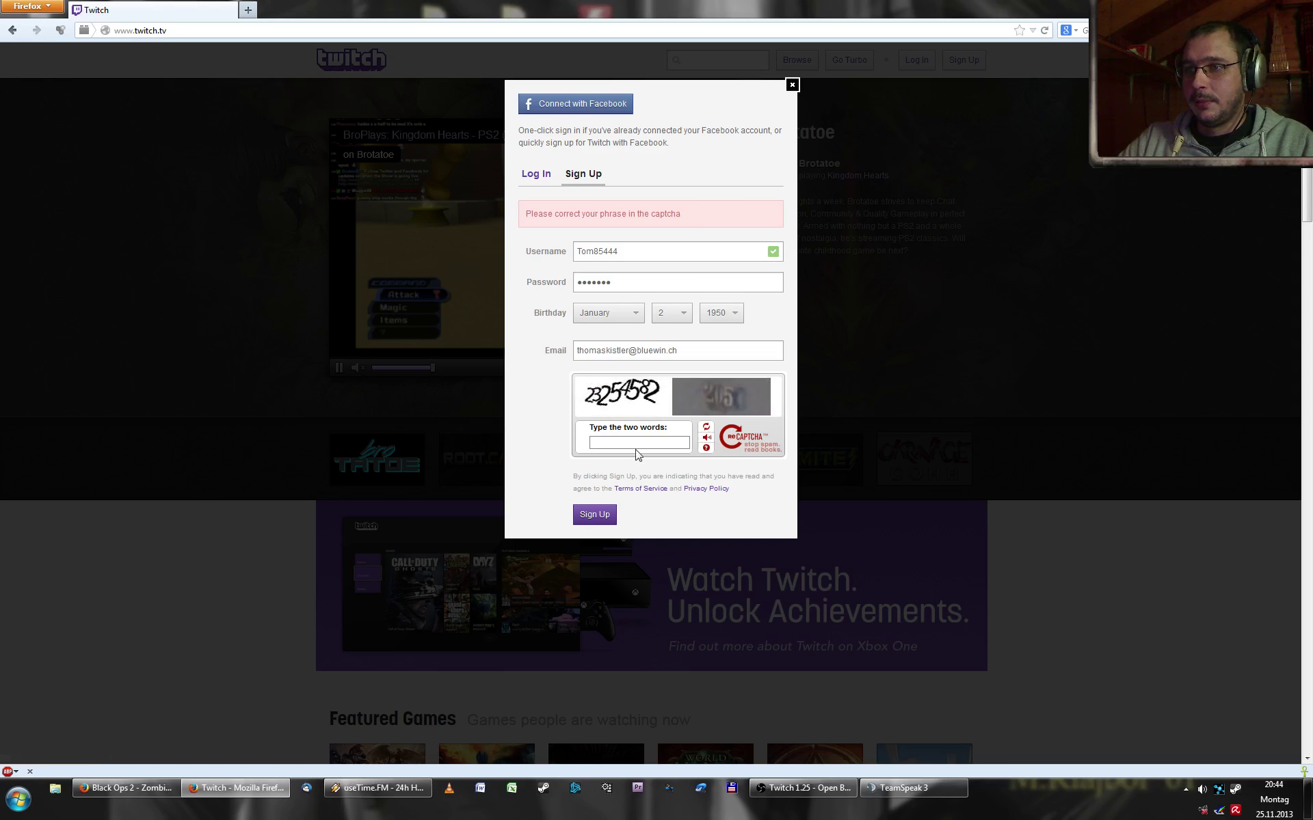
click(706, 427)
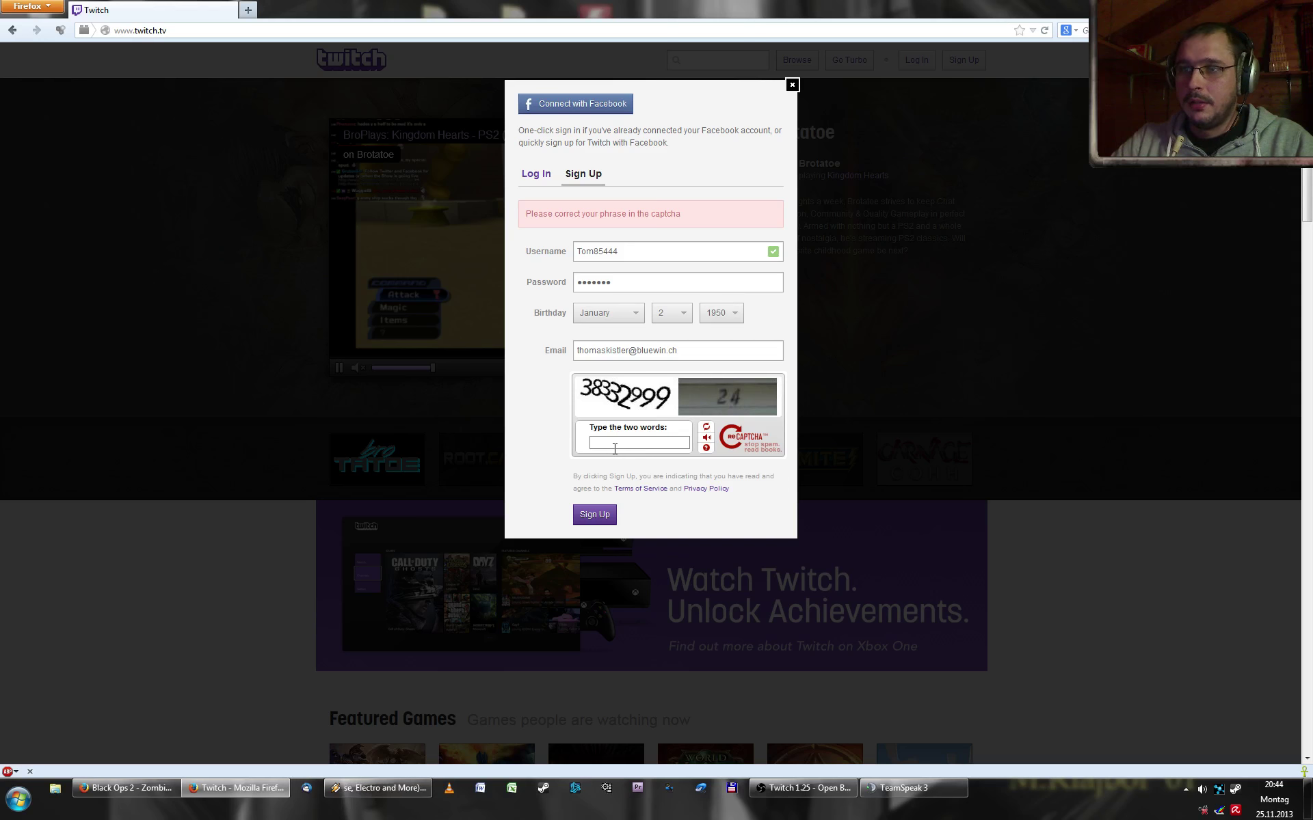
text(38332999 )
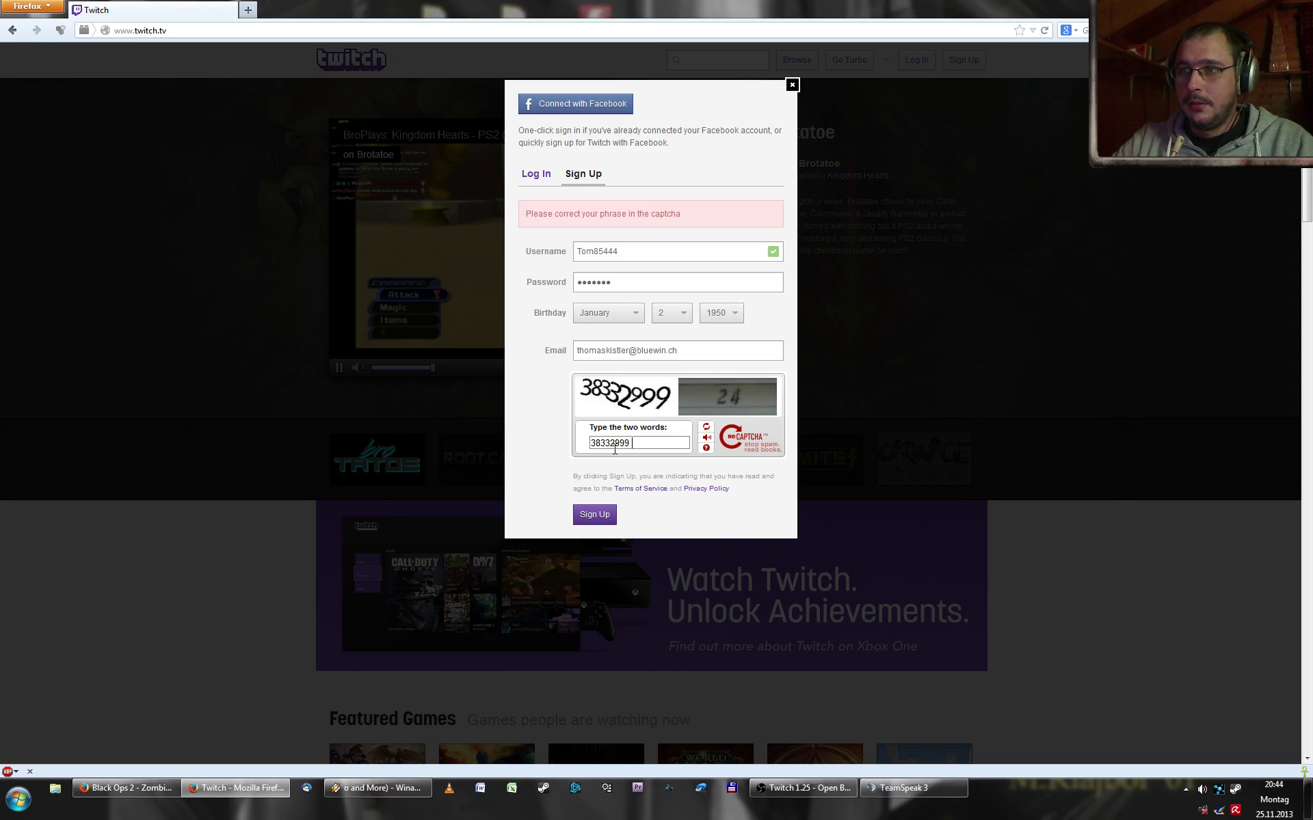
text(24)
click(596, 521)
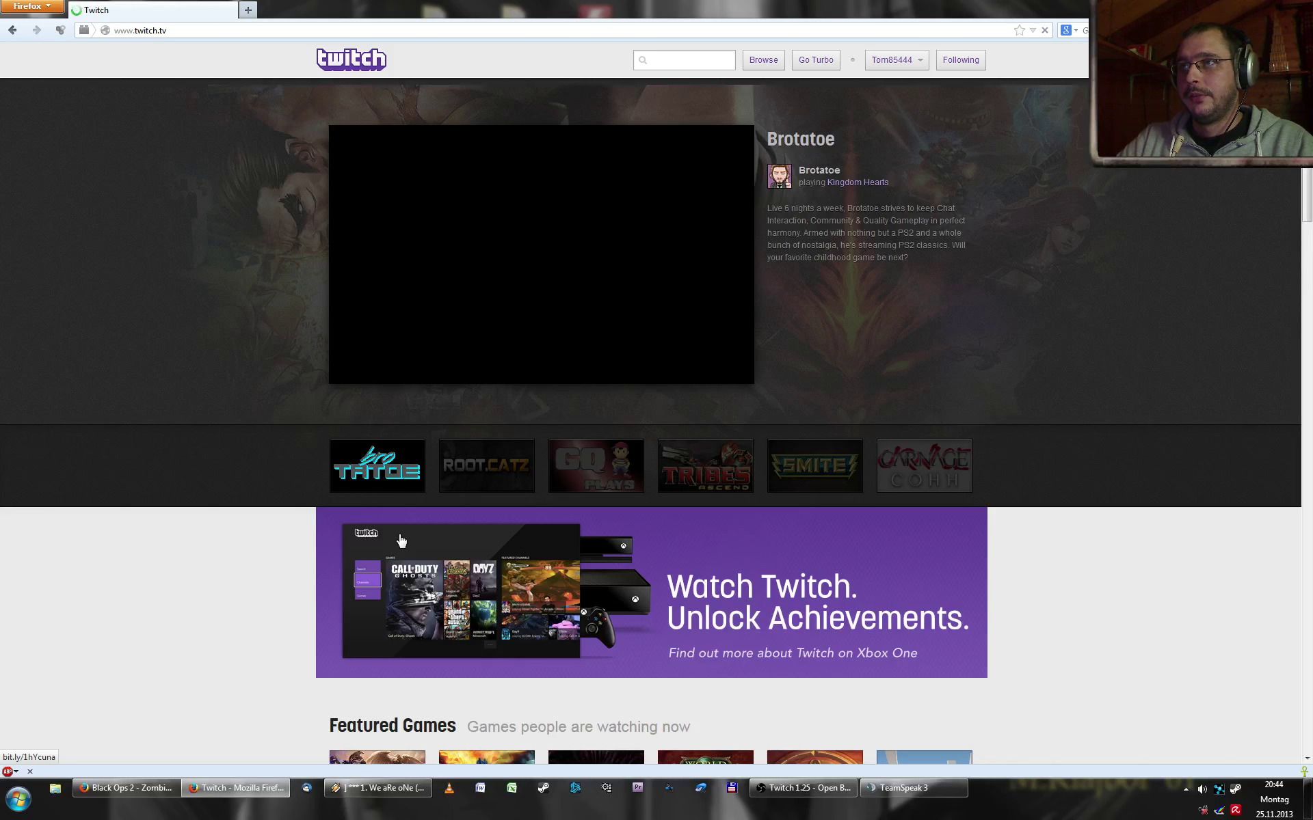
- Open the 'Verify Twitch email' message in Thunderbird and follow its verification link
click(917, 58)
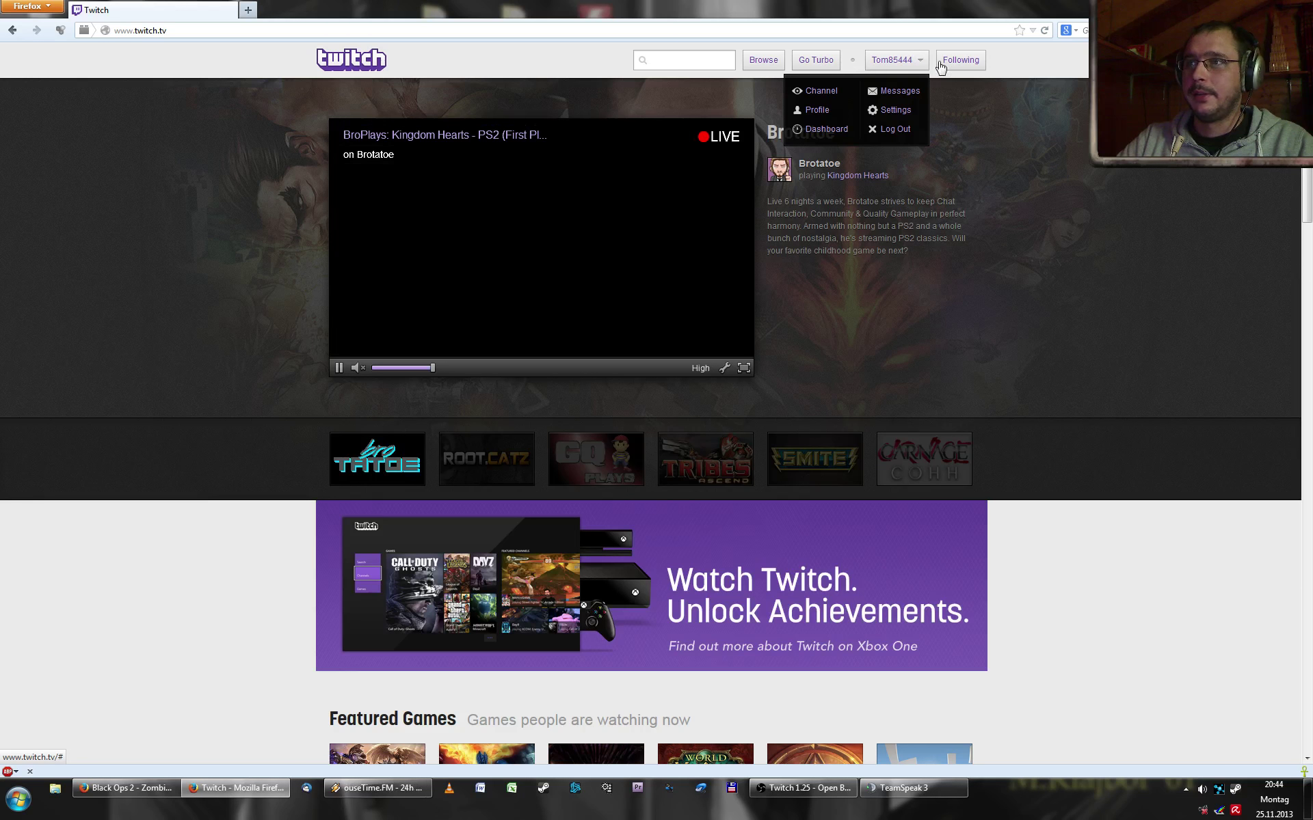
click(1045, 167)
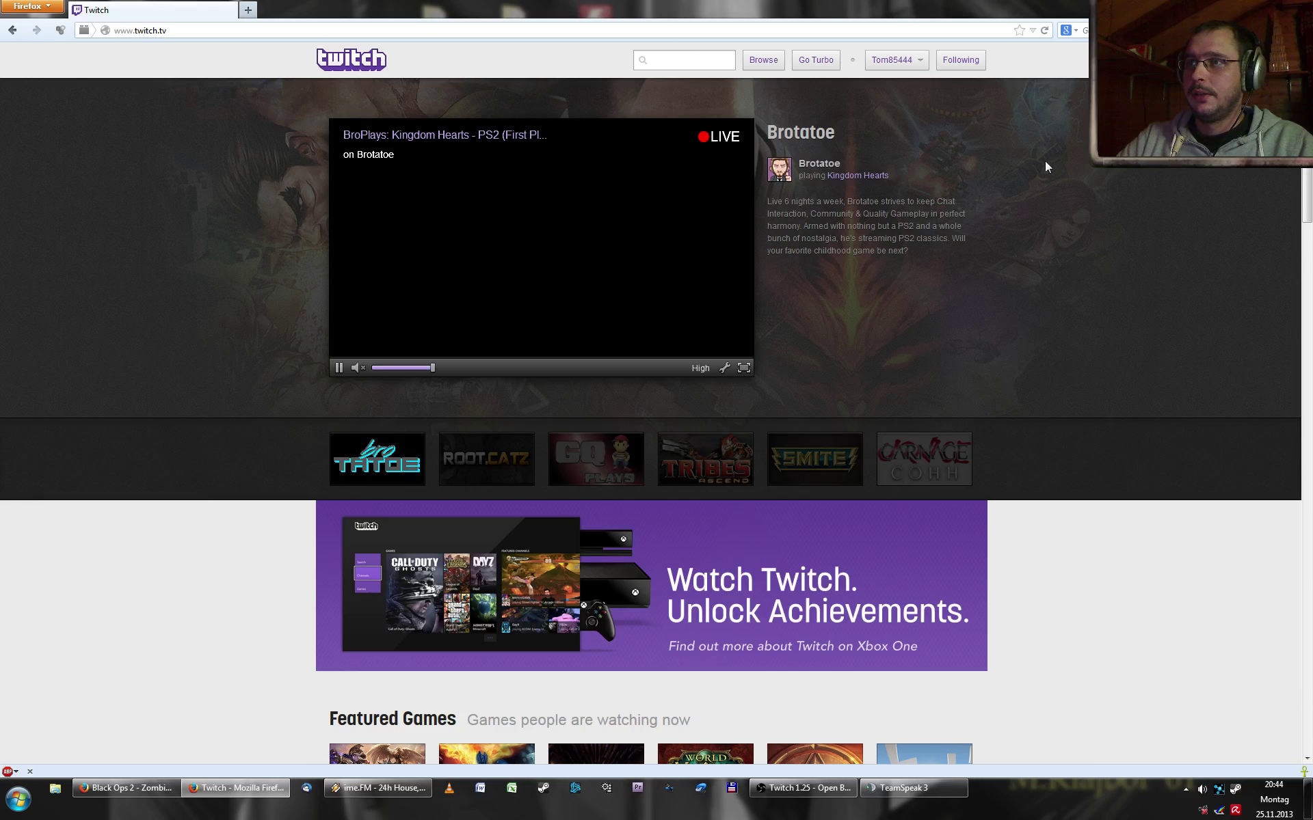
click(312, 796)
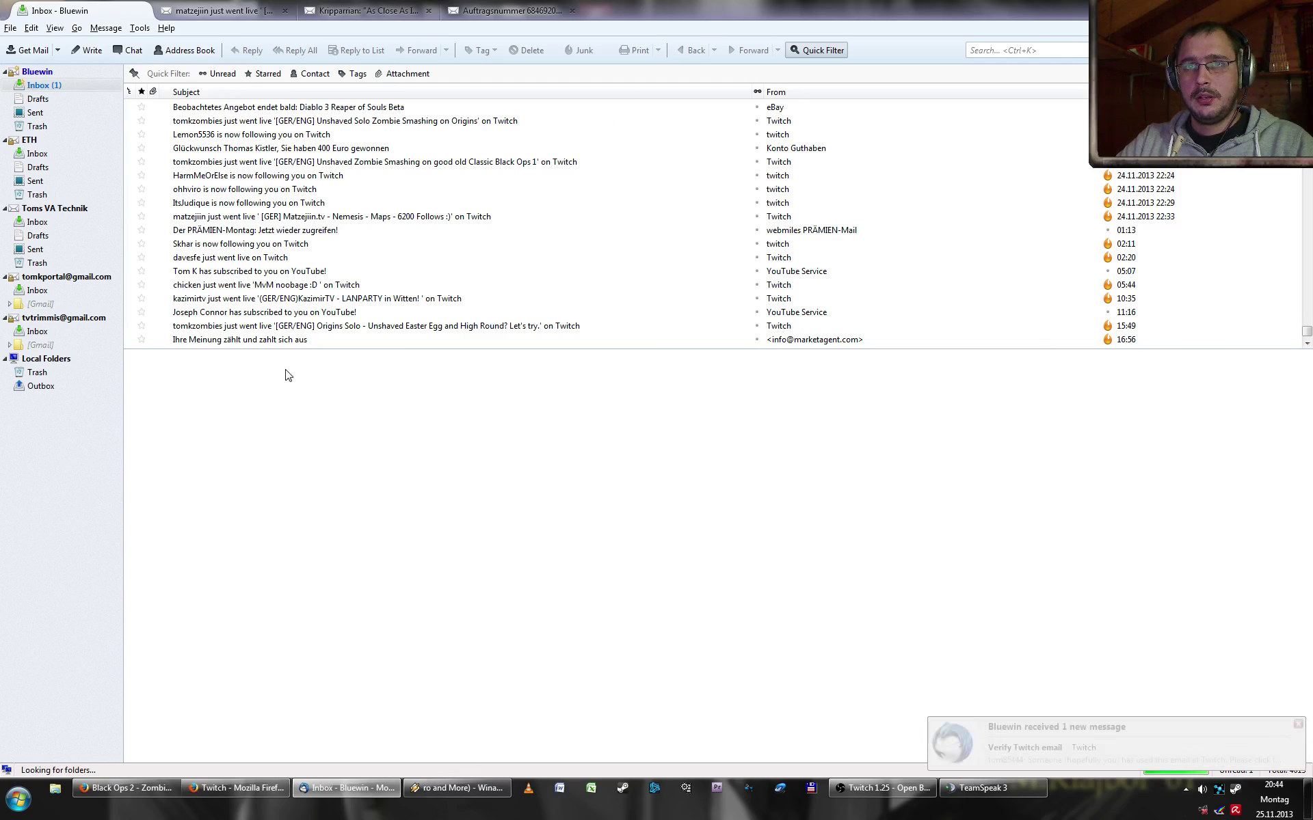
click(271, 258)
click(247, 340)
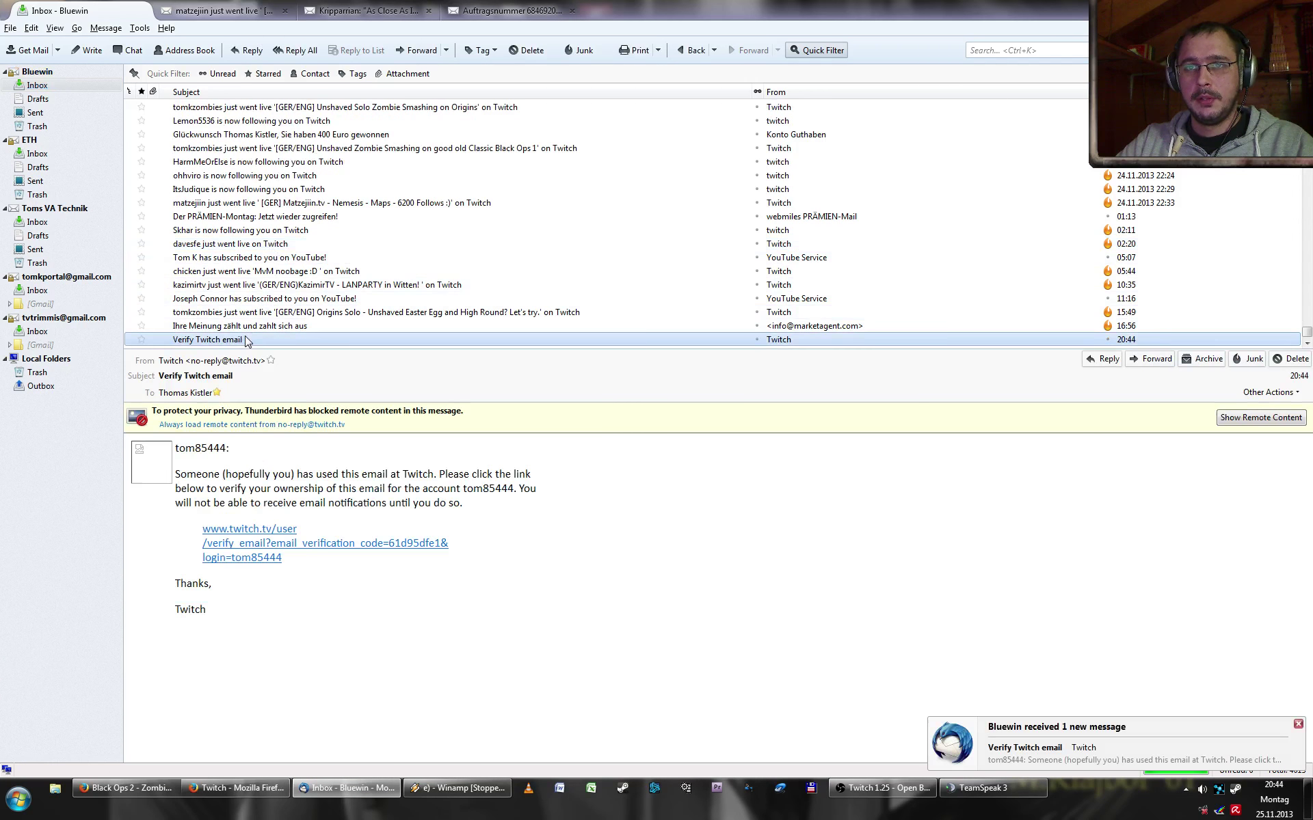
click(250, 545)
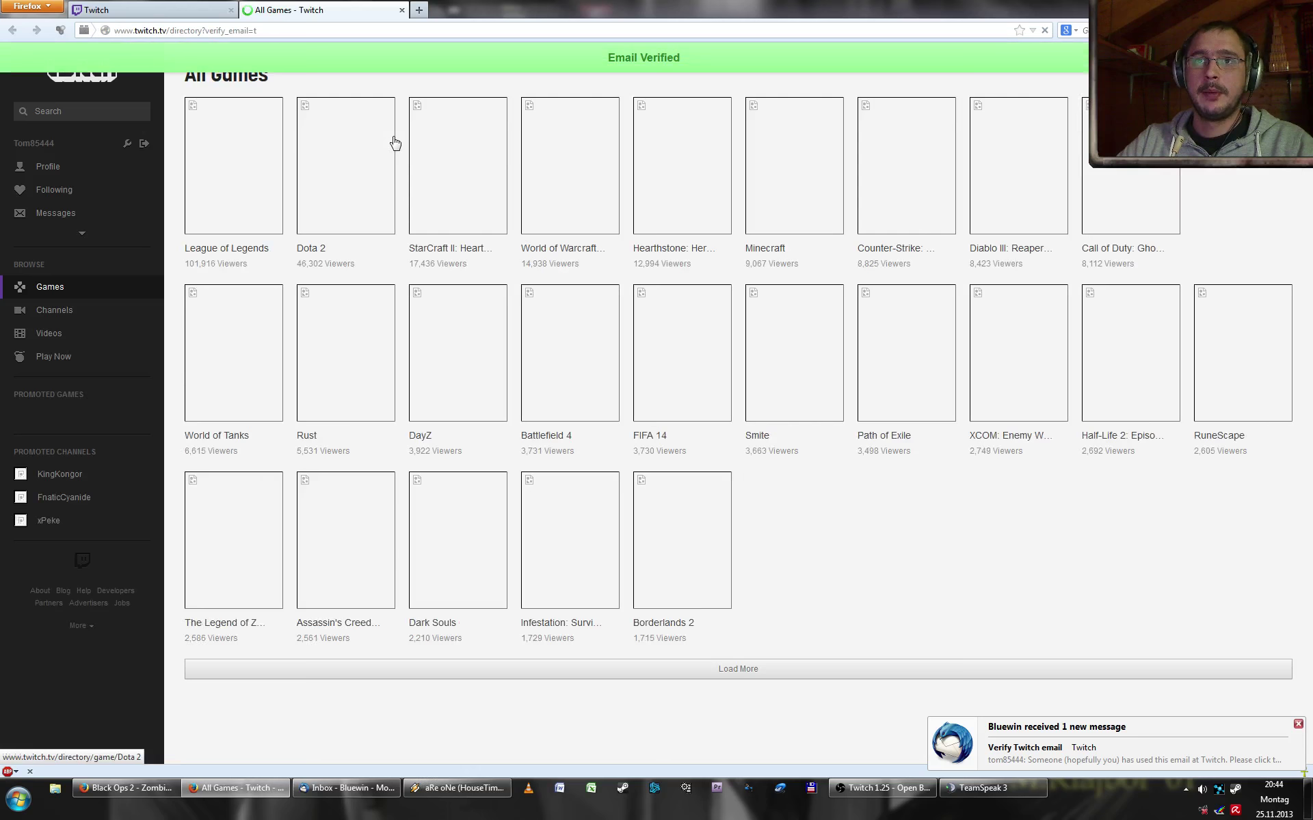
- Load twitch.tv/broadcast and follow the dashboard link to the stream key page
key(ctrl+w)
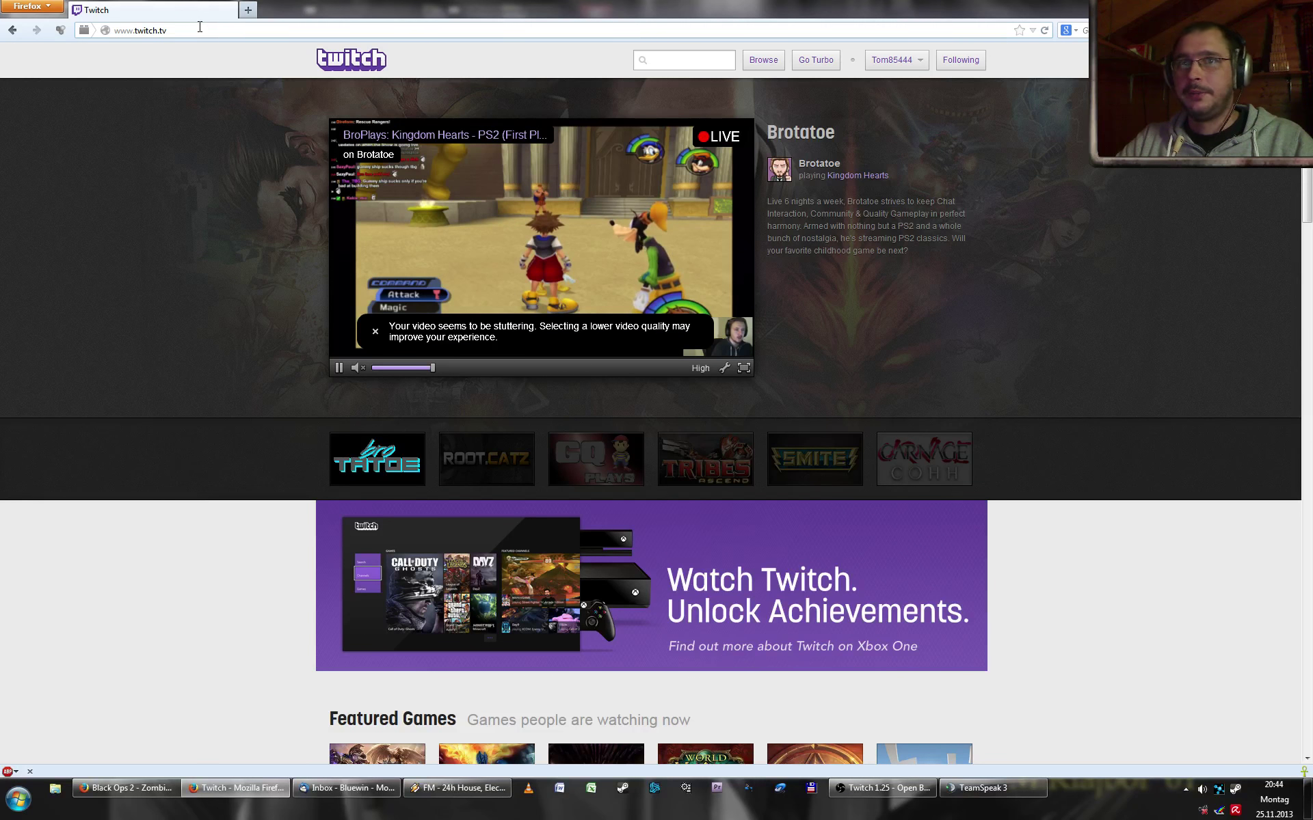
click(356, 31)
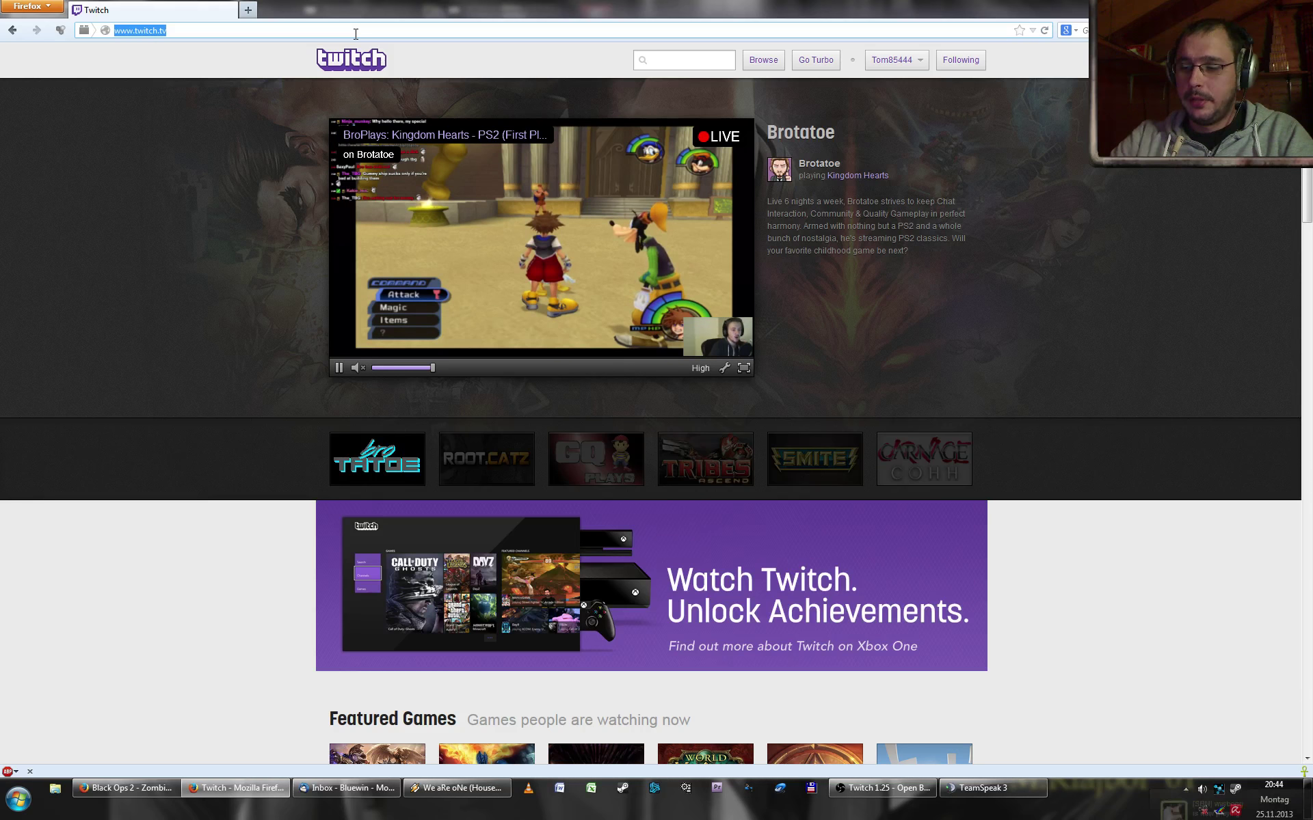
click(356, 33)
text(/)
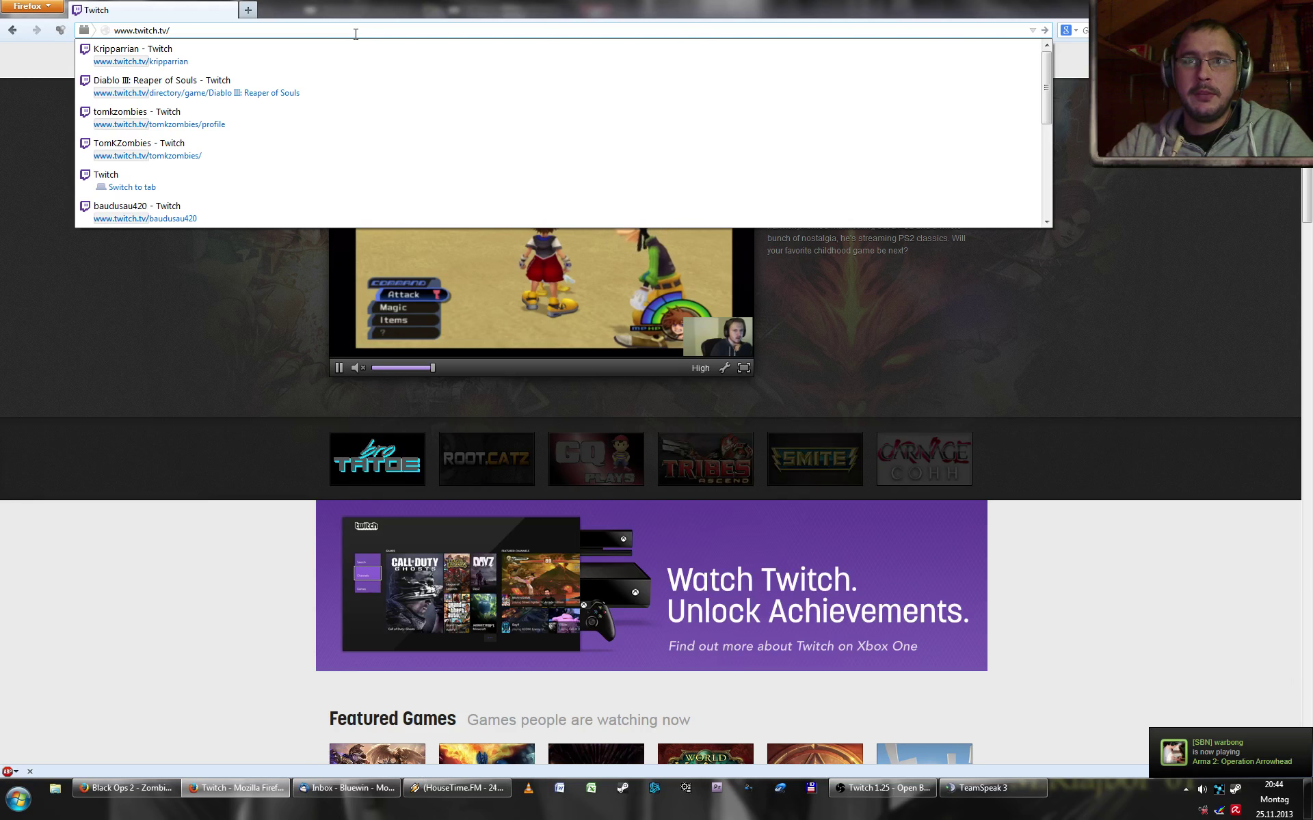
text(broadcast)
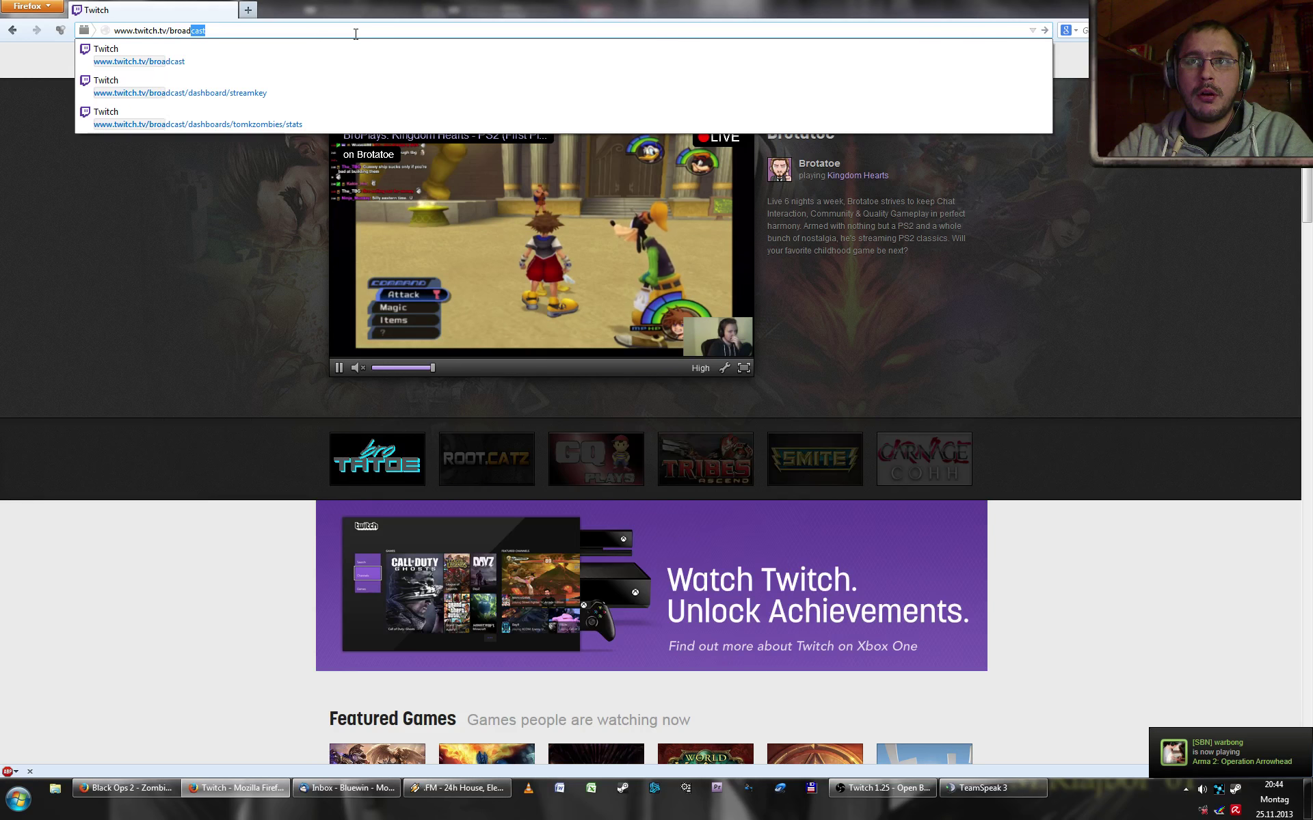
key(Return)
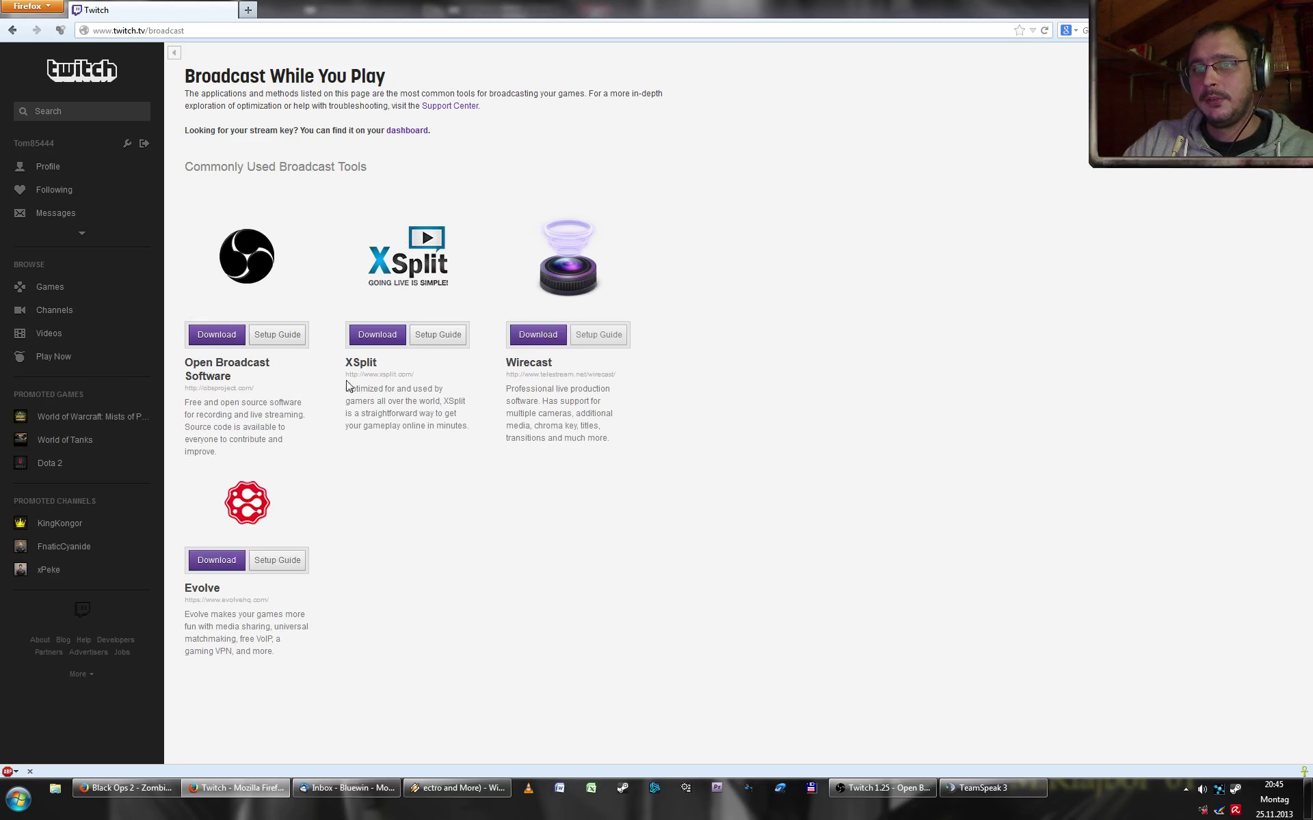
drag(211, 130, 366, 132)
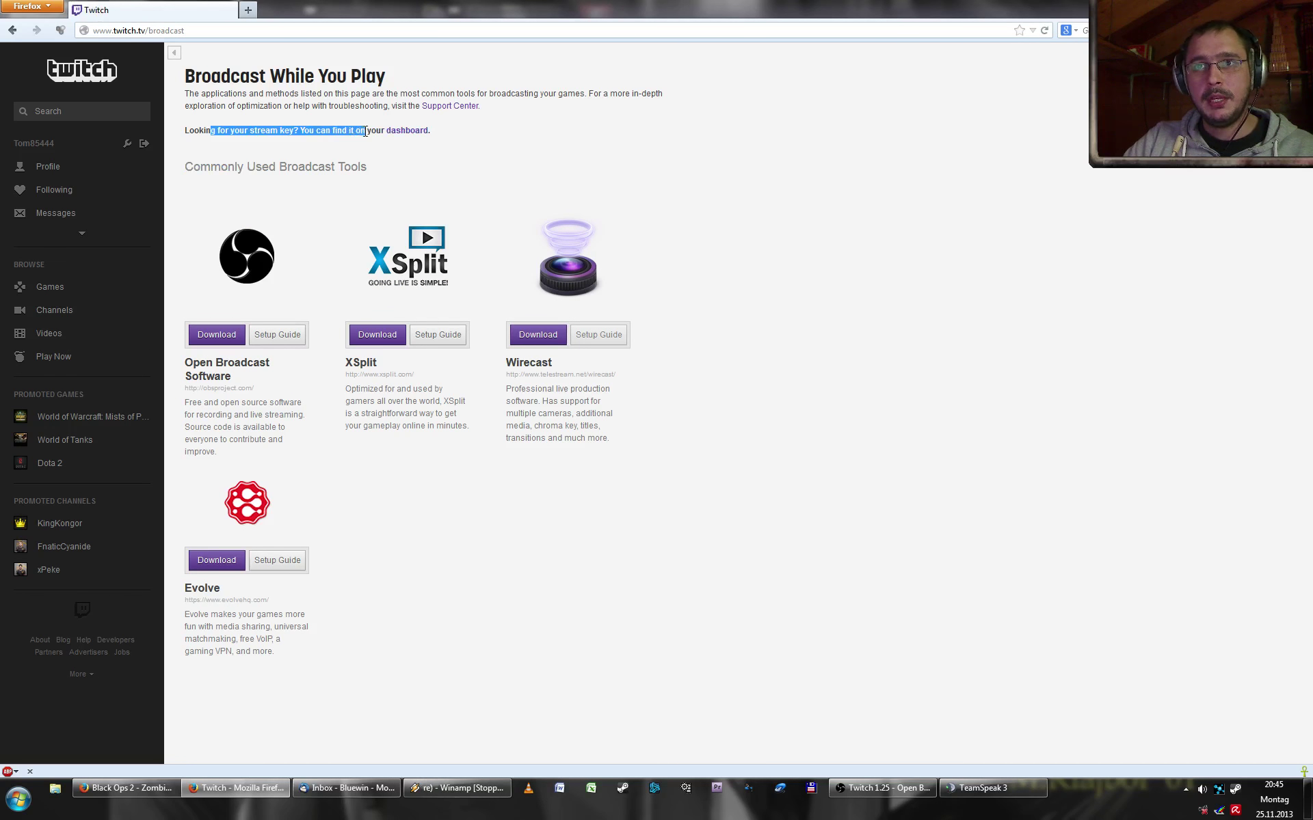
click(400, 132)
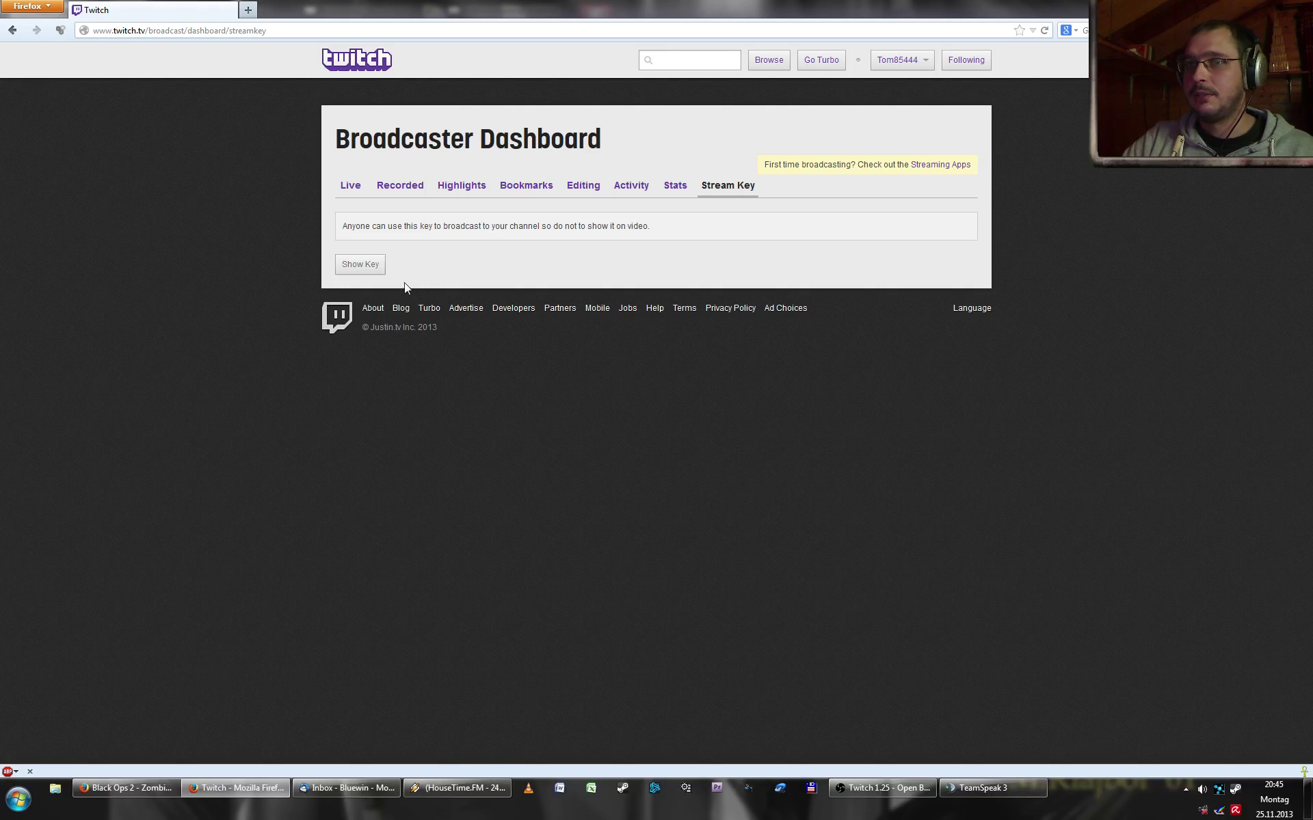
- Show the channel's stream key, select it, and open a new browser tab
click(377, 272)
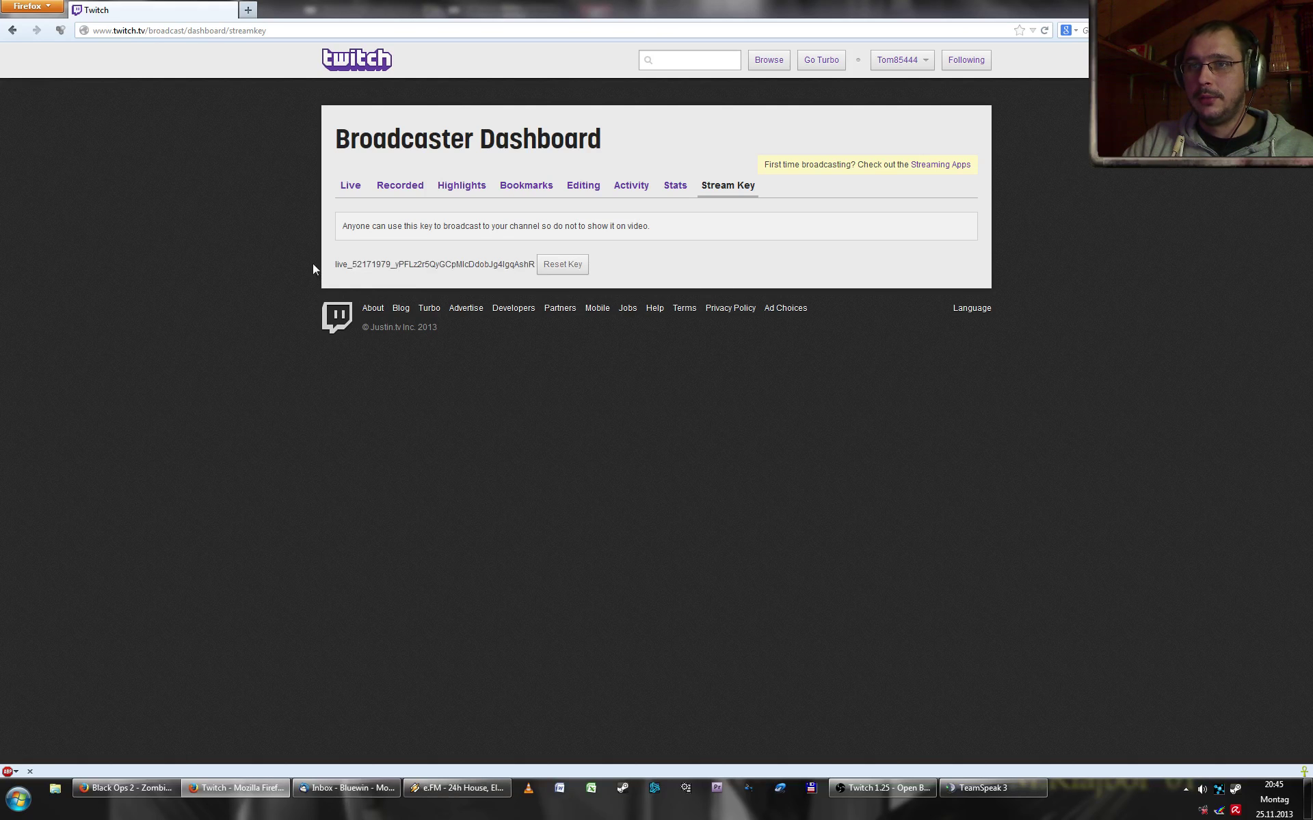
drag(336, 266, 535, 262)
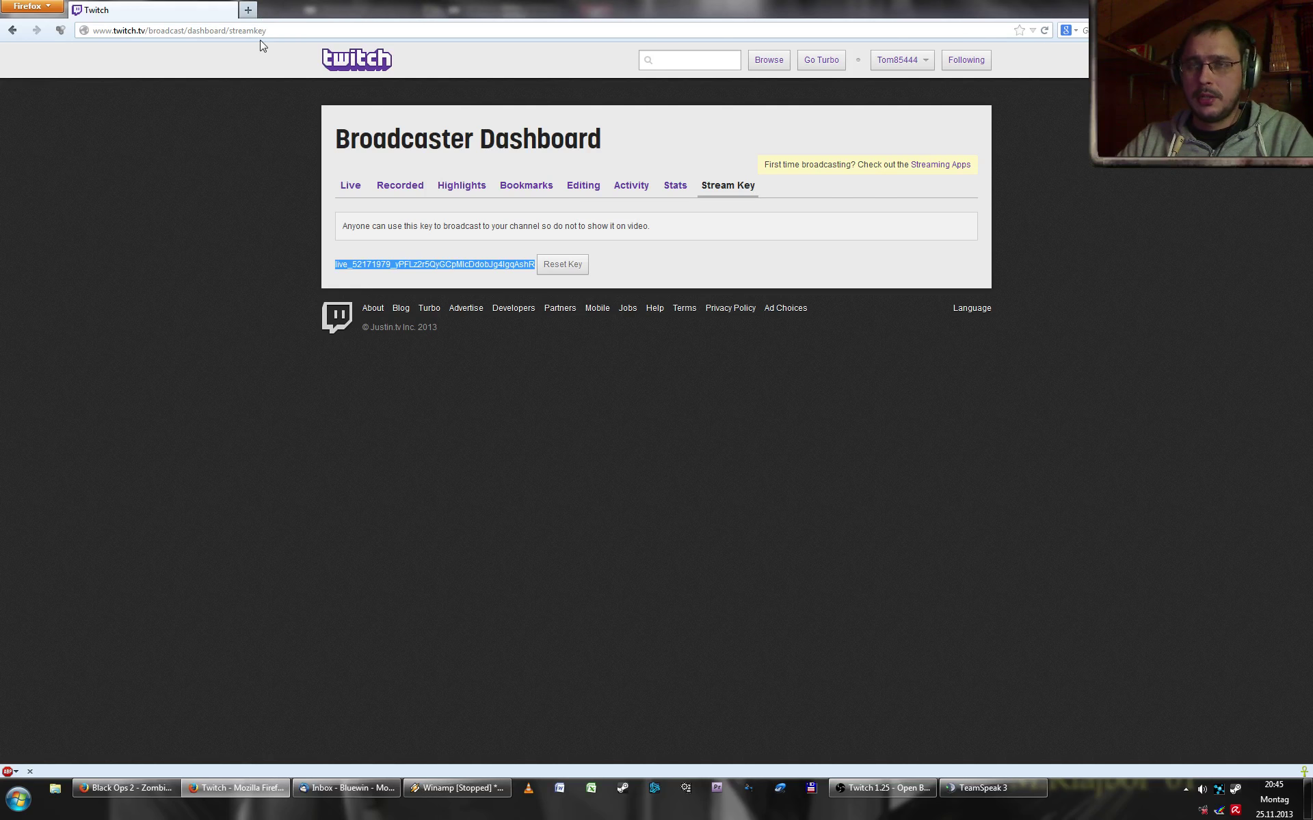
click(248, 10)
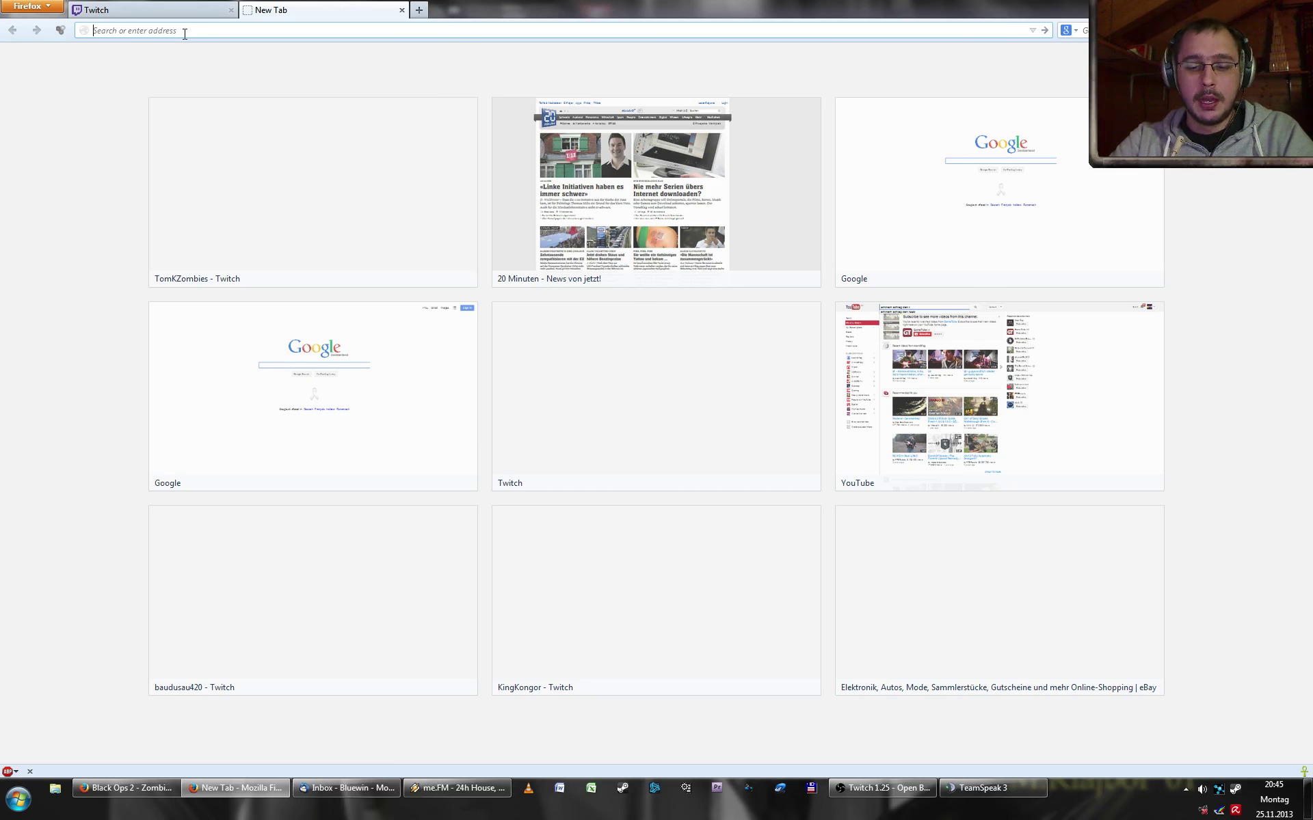
- Search 'obs' on google.de and open the Open Broadcaster Software website
text(ww)
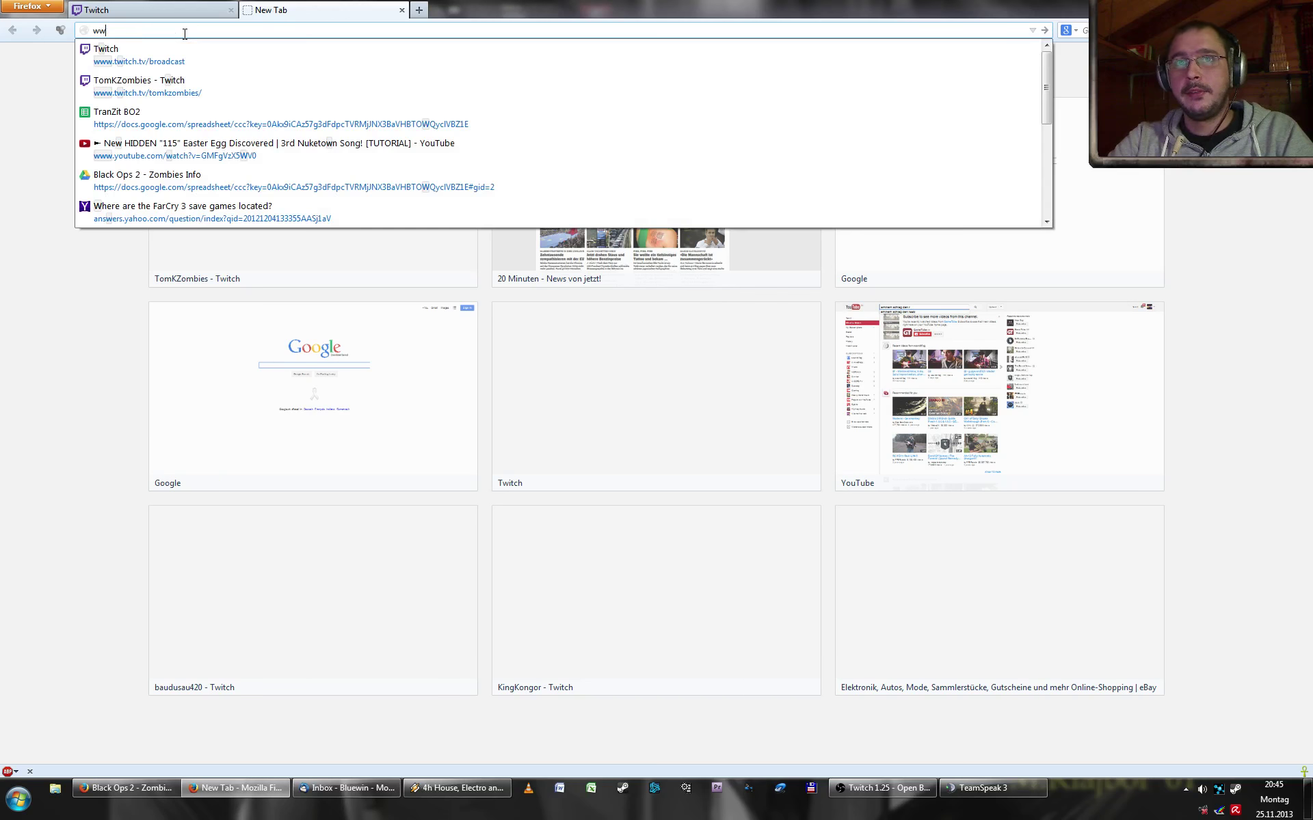
text(w.ggogle)
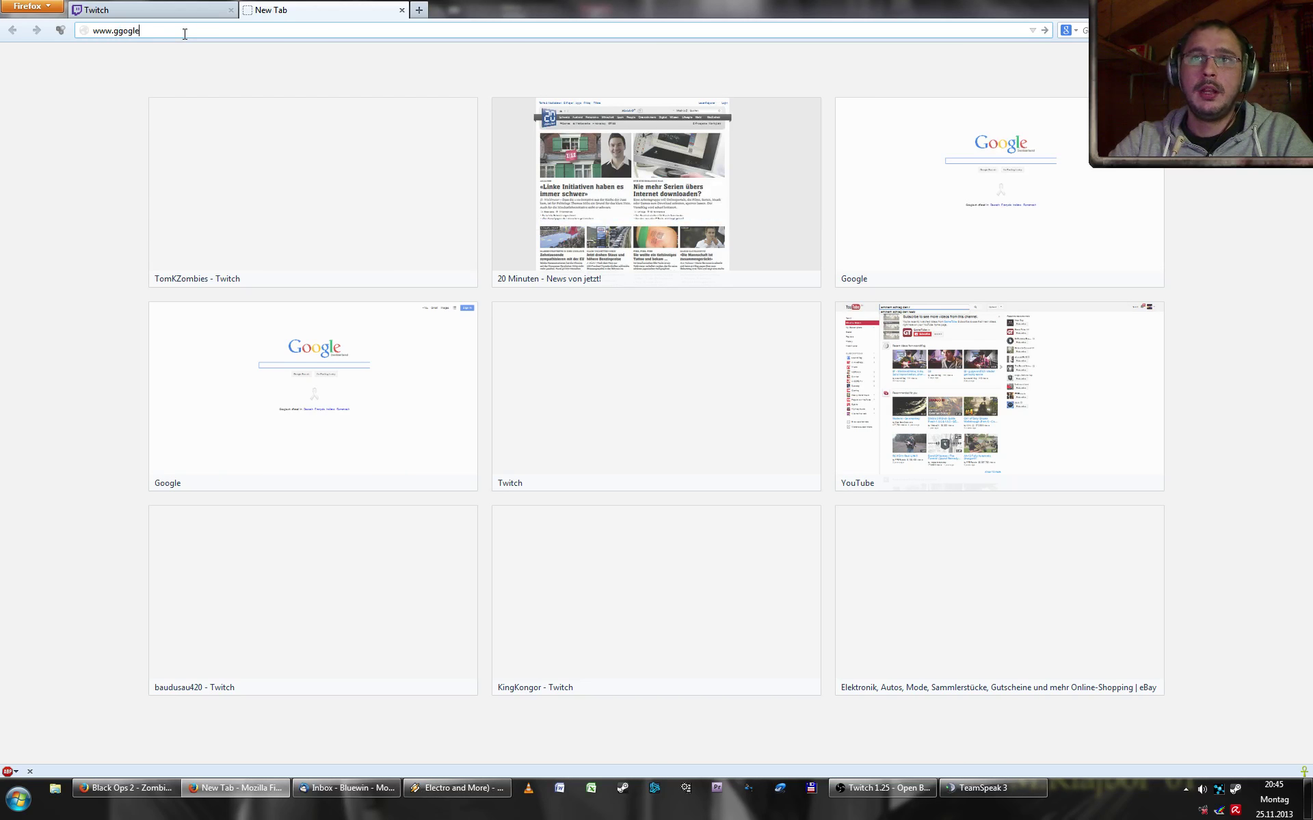
key(BackSpace)
text(oogle.)
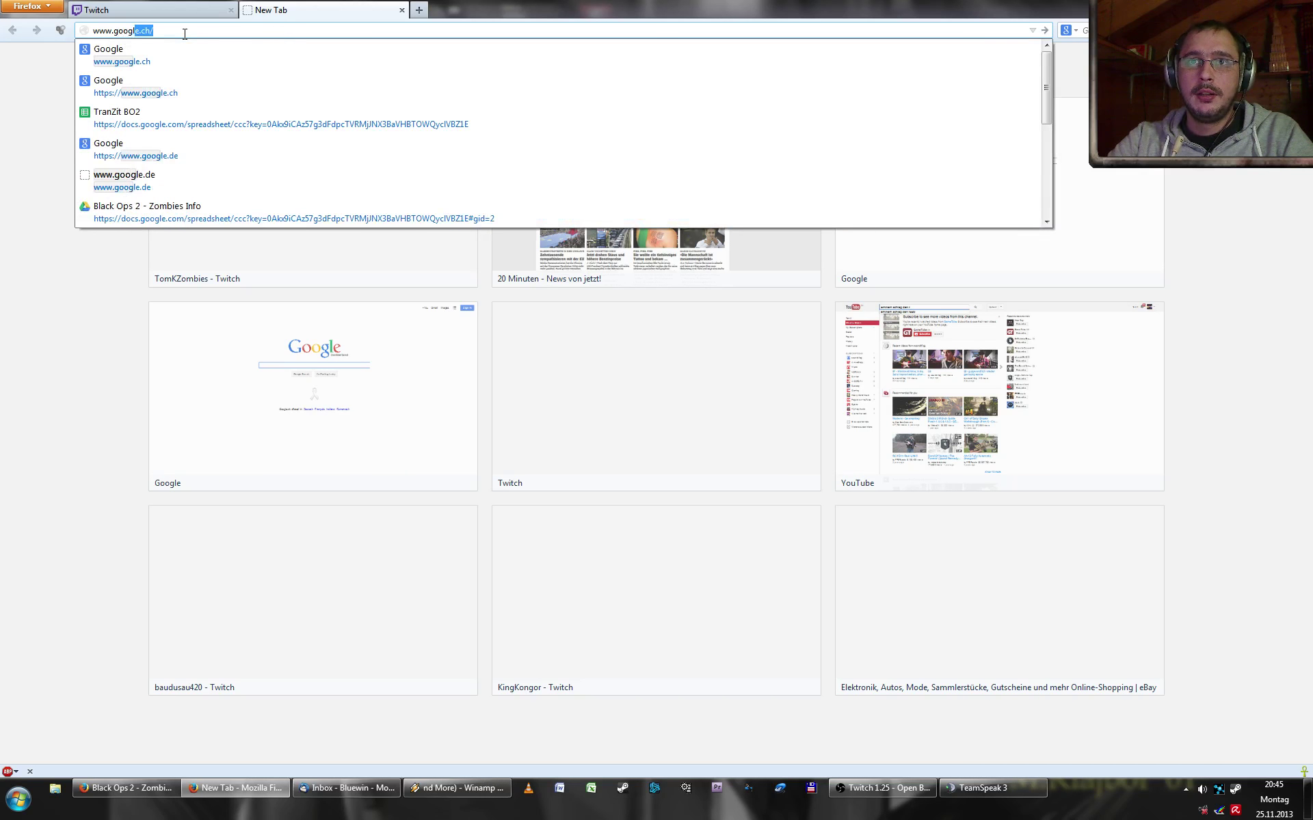
text(de)
key(Return)
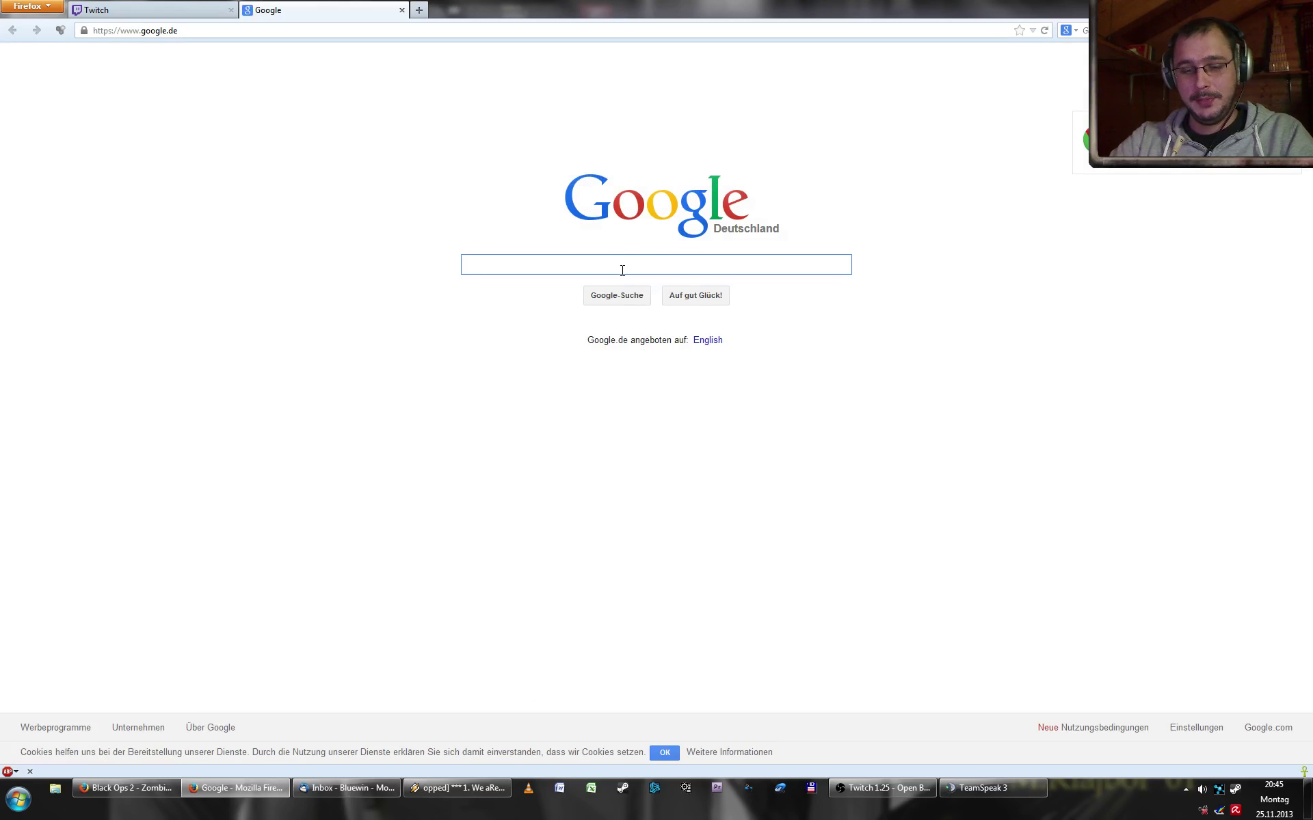
text(obs)
key(Return)
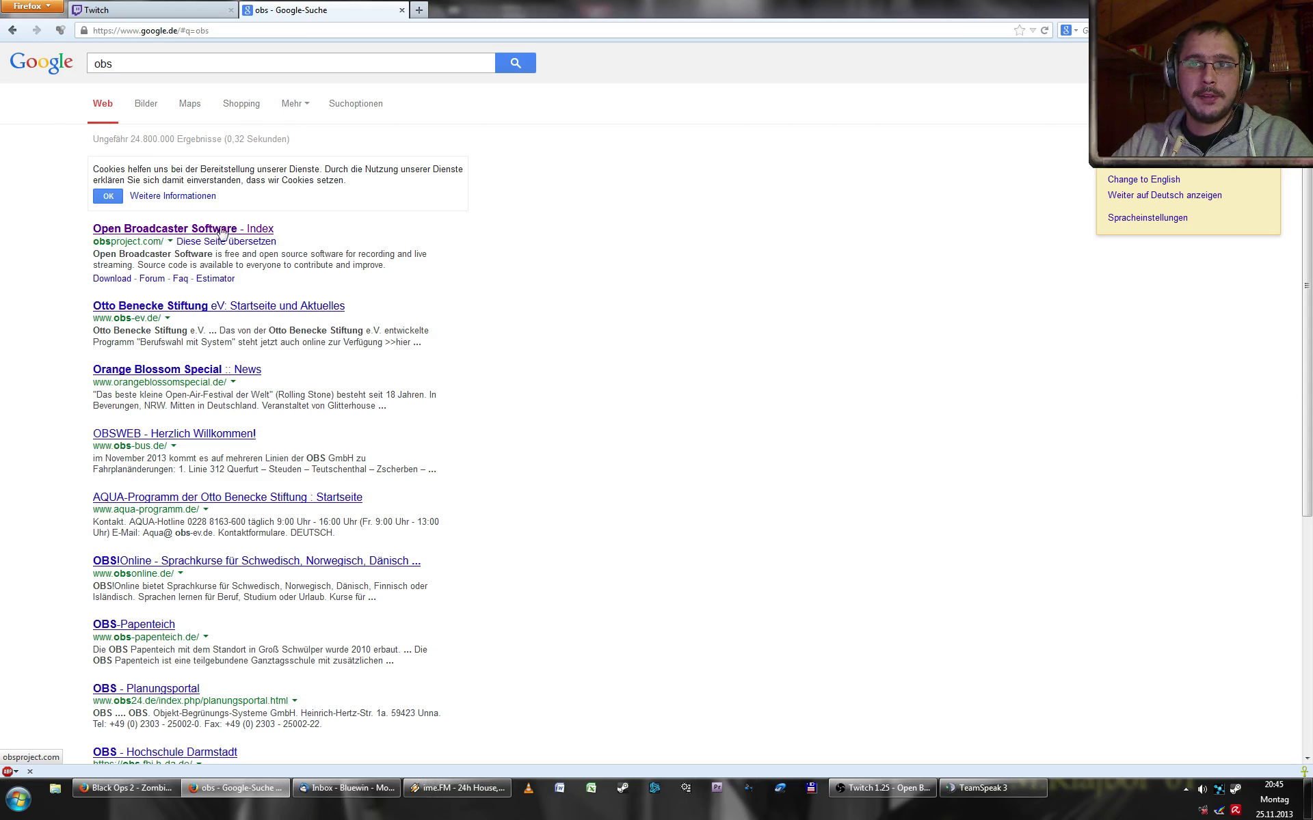
click(154, 233)
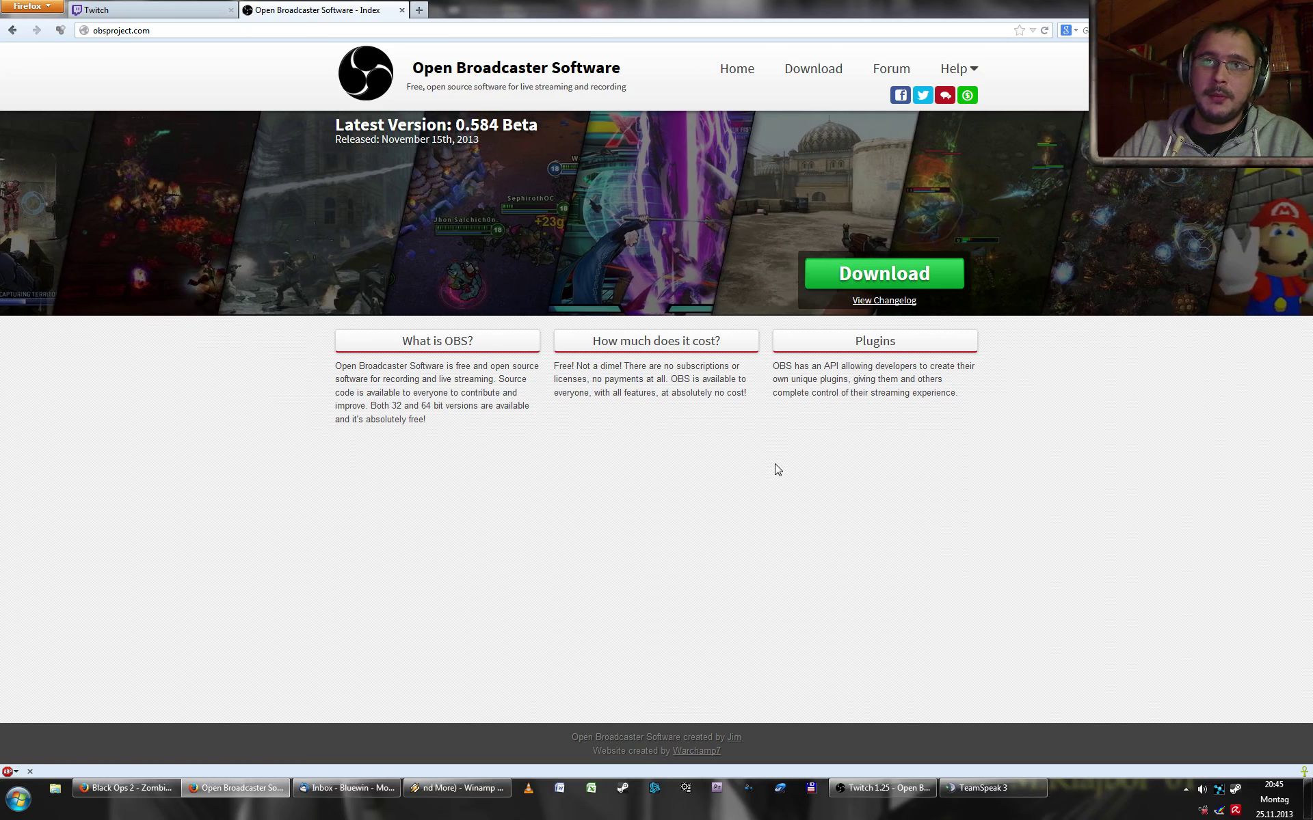
- Trim the Twitch tab's URL back to twitch.tv/broadcast/ and reload it
click(190, 11)
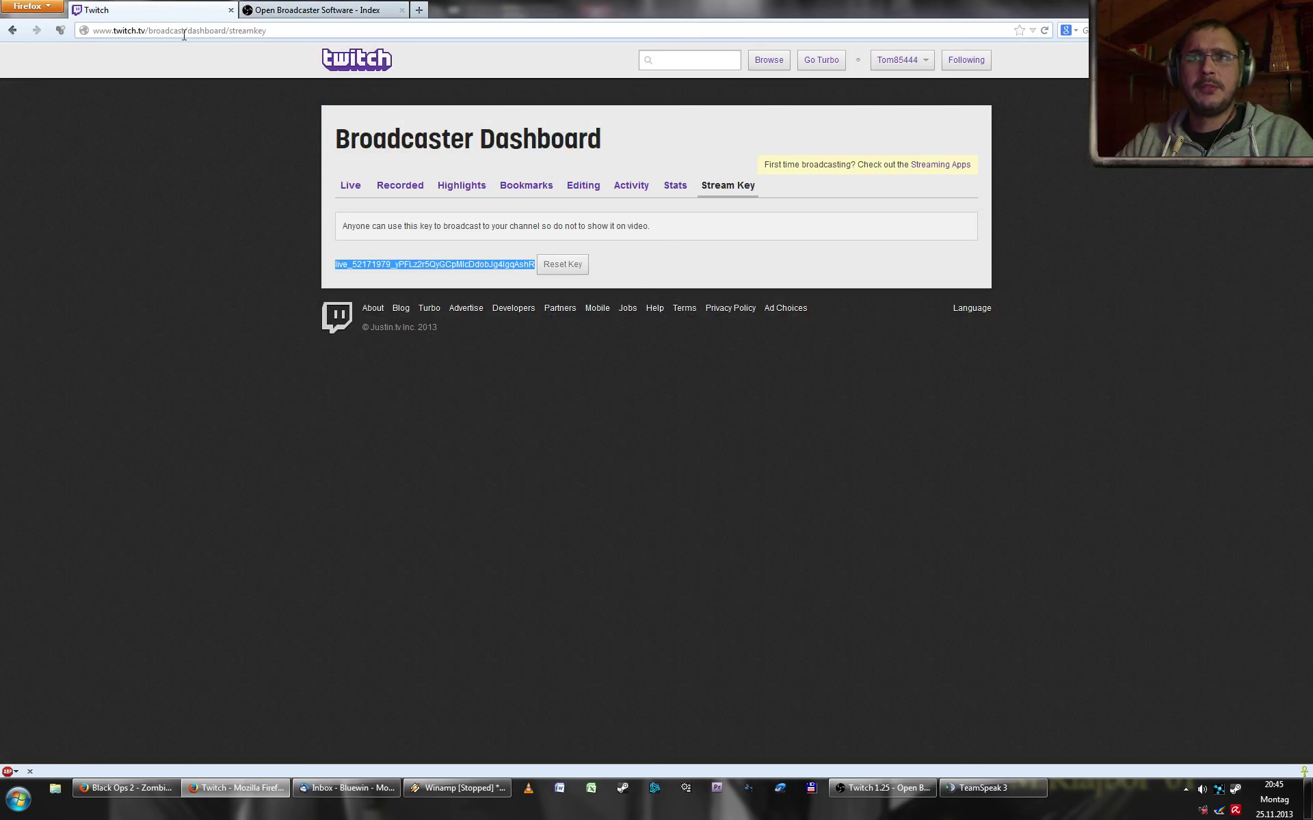
drag(188, 31, 567, 26)
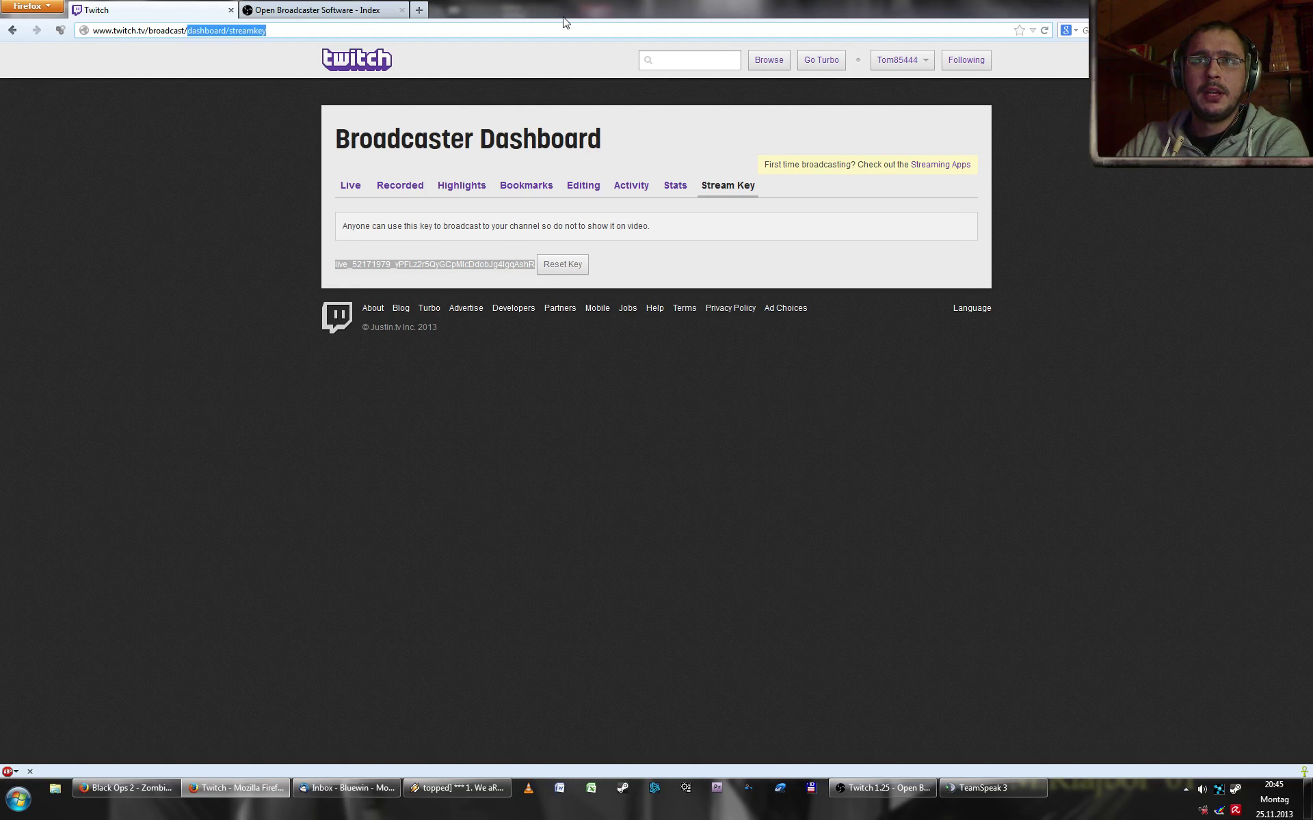
key(BackSpace)
key(Return)
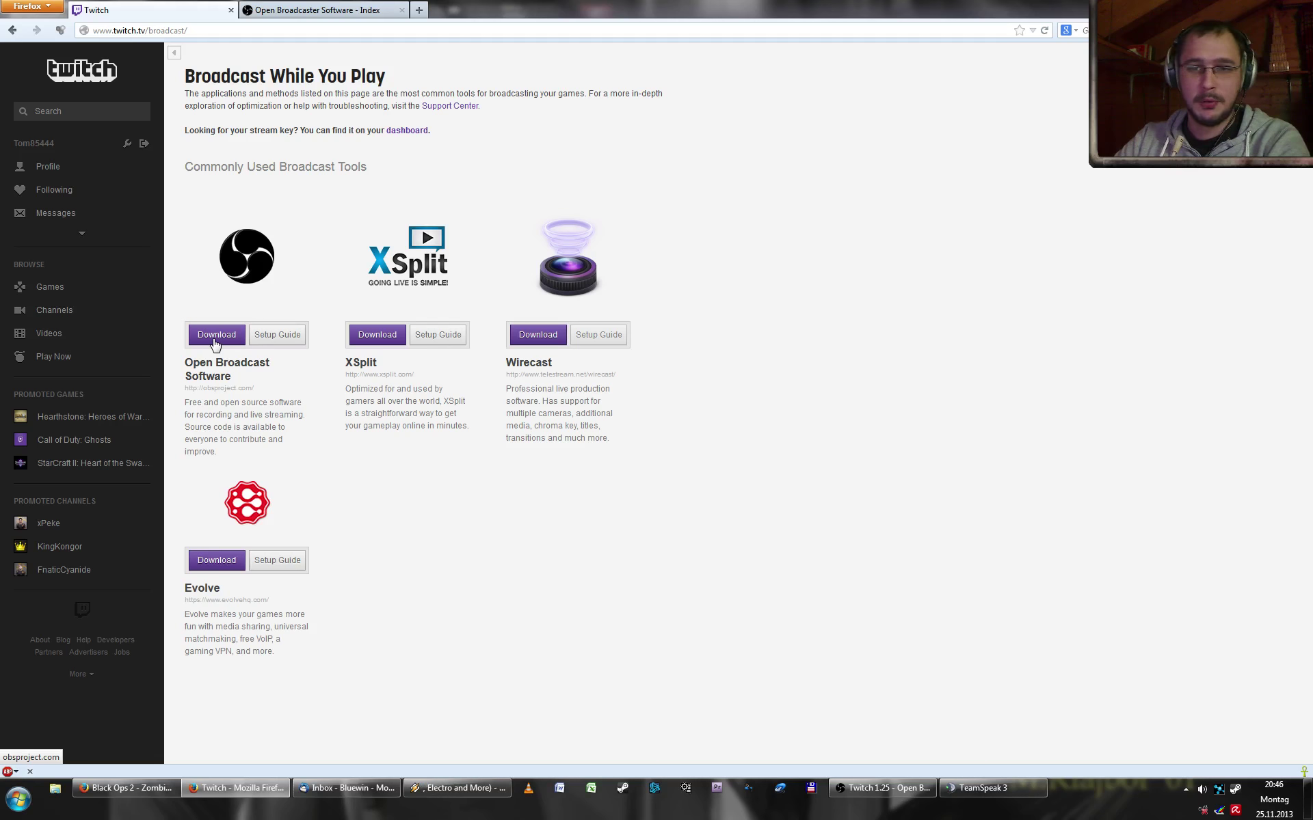
- Save OBS_0_584b_Installer.exe to the desktop and close the SourceForge and OBS tabs
click(215, 335)
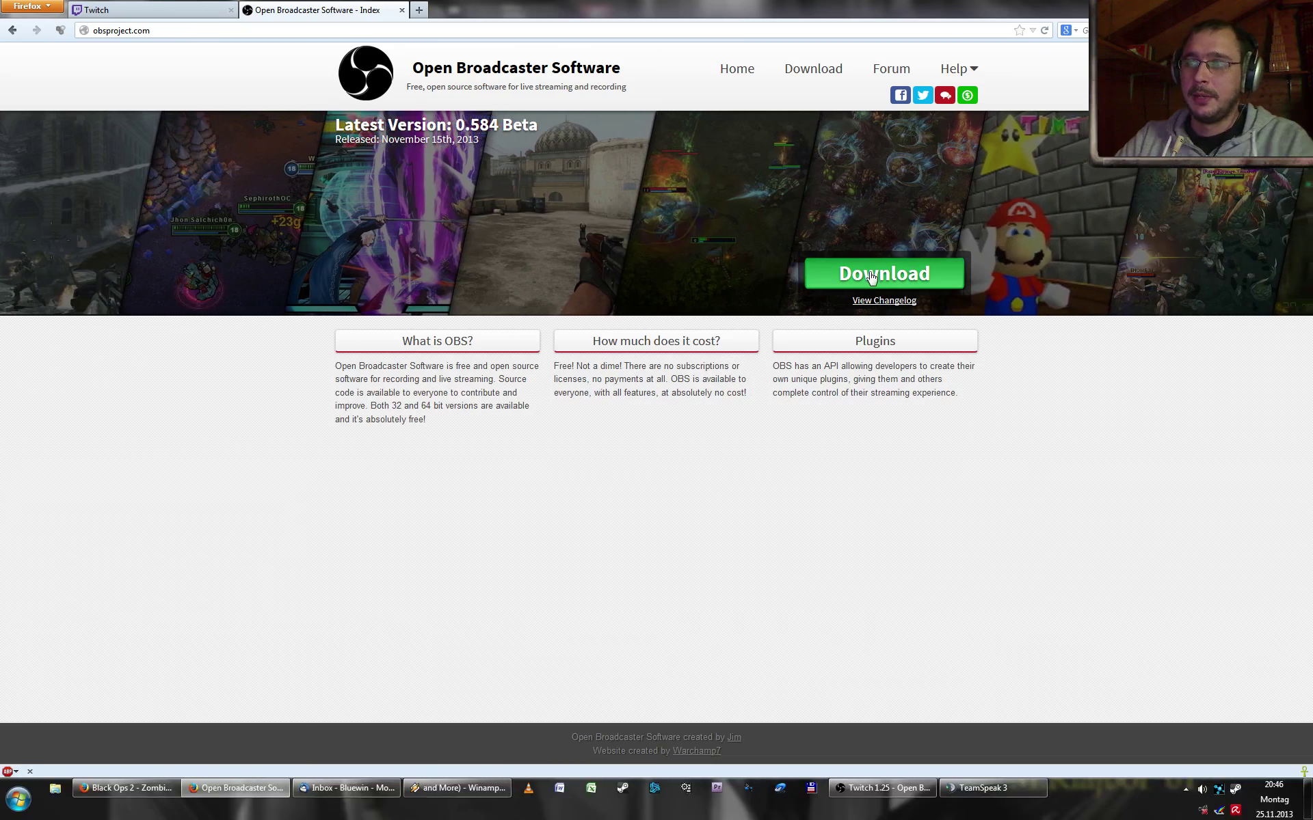
click(871, 275)
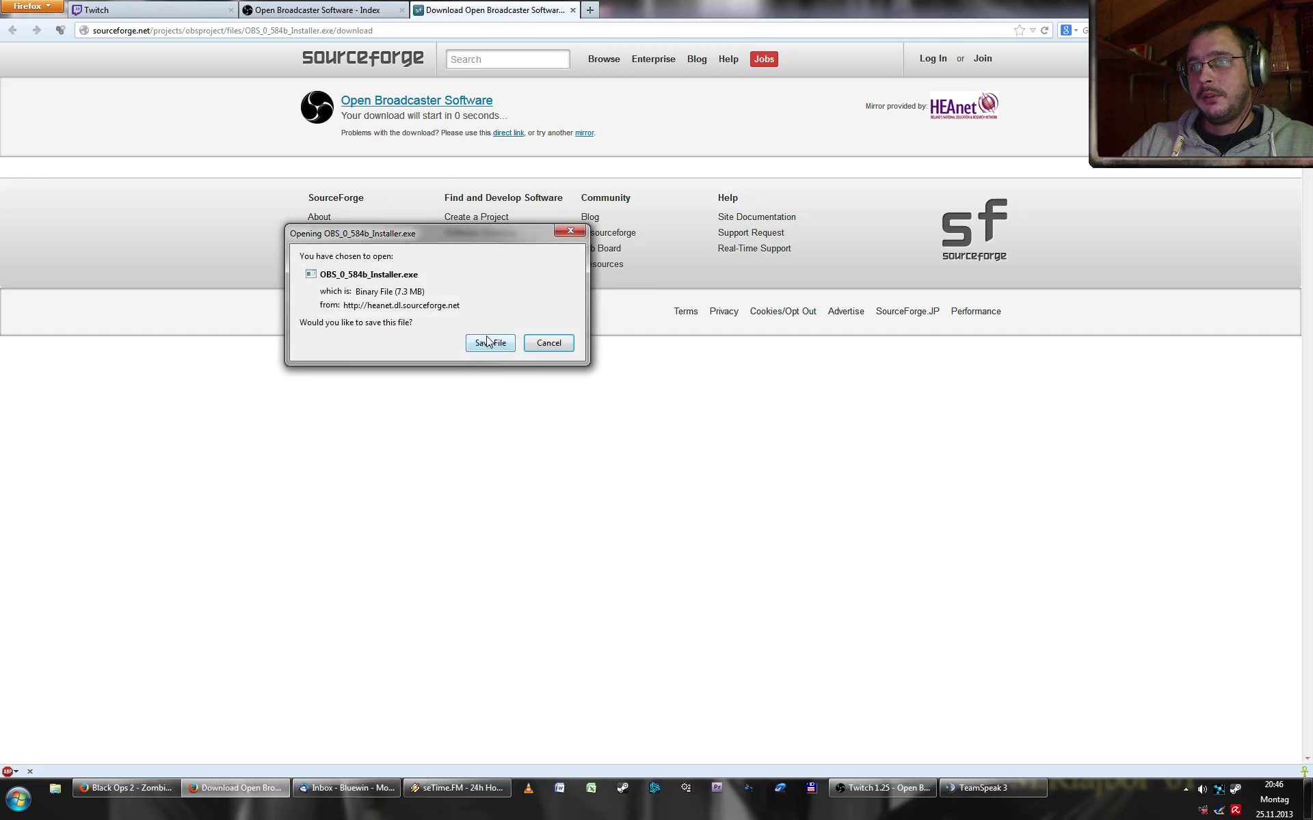
click(489, 343)
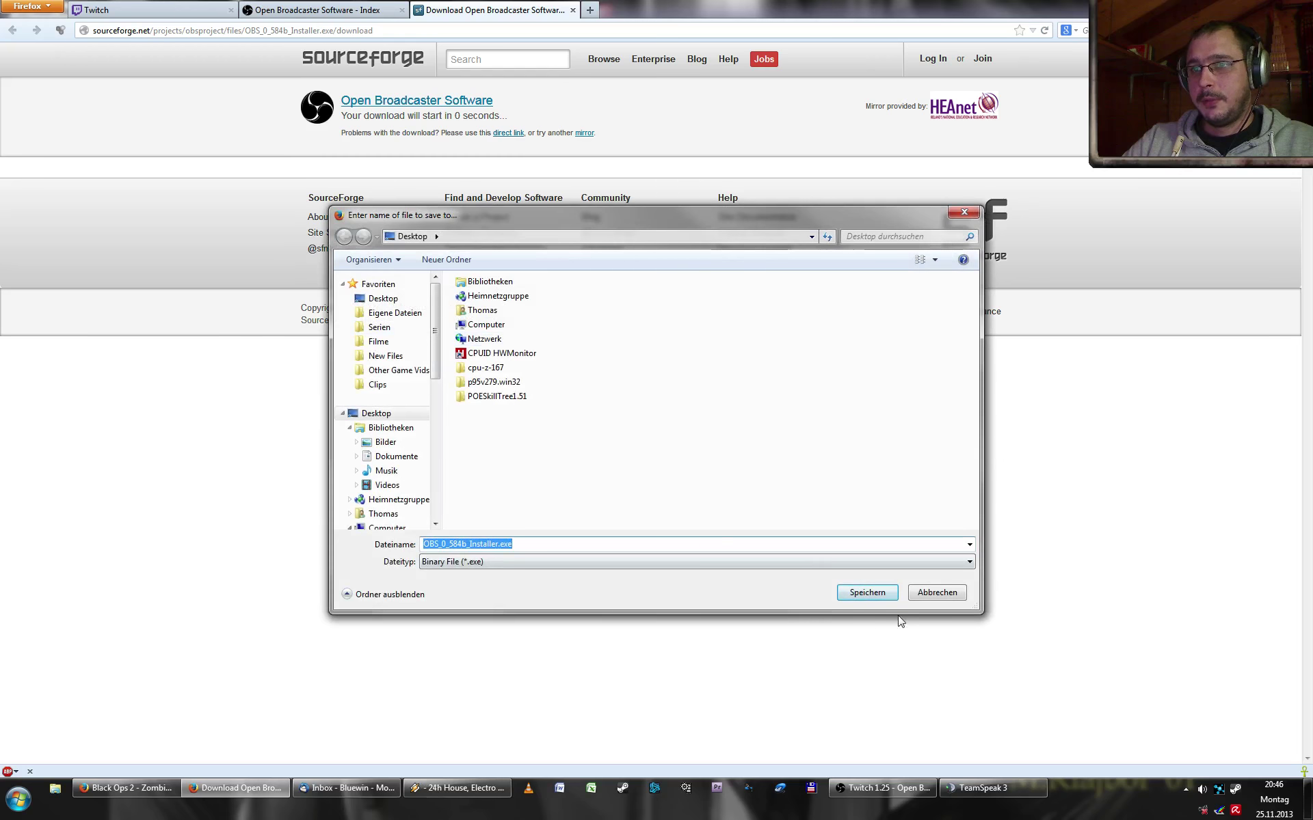
click(851, 597)
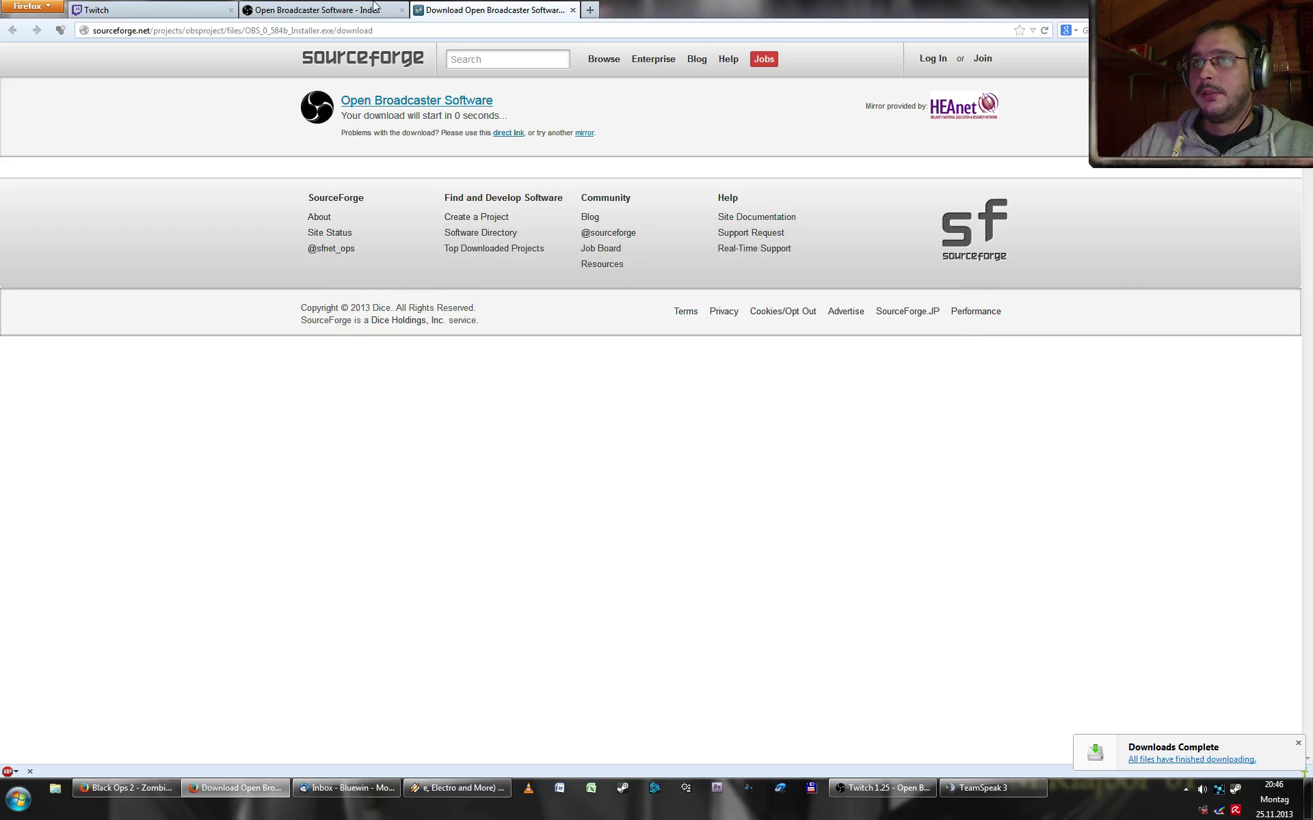
click(572, 9)
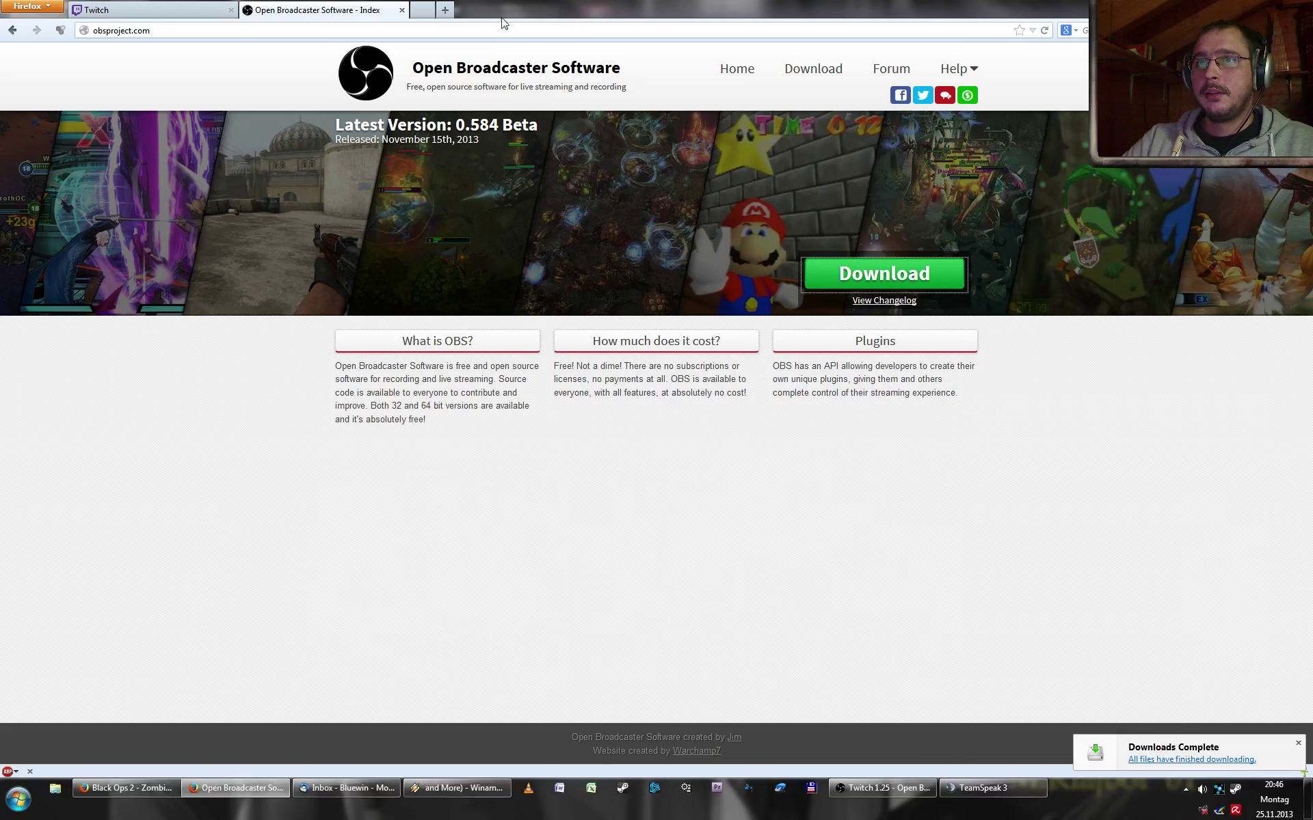
click(401, 9)
- Launch OBS_0_584b_Installer.exe, accept the already-running warning, and switch to the running OBS window
click(1307, 799)
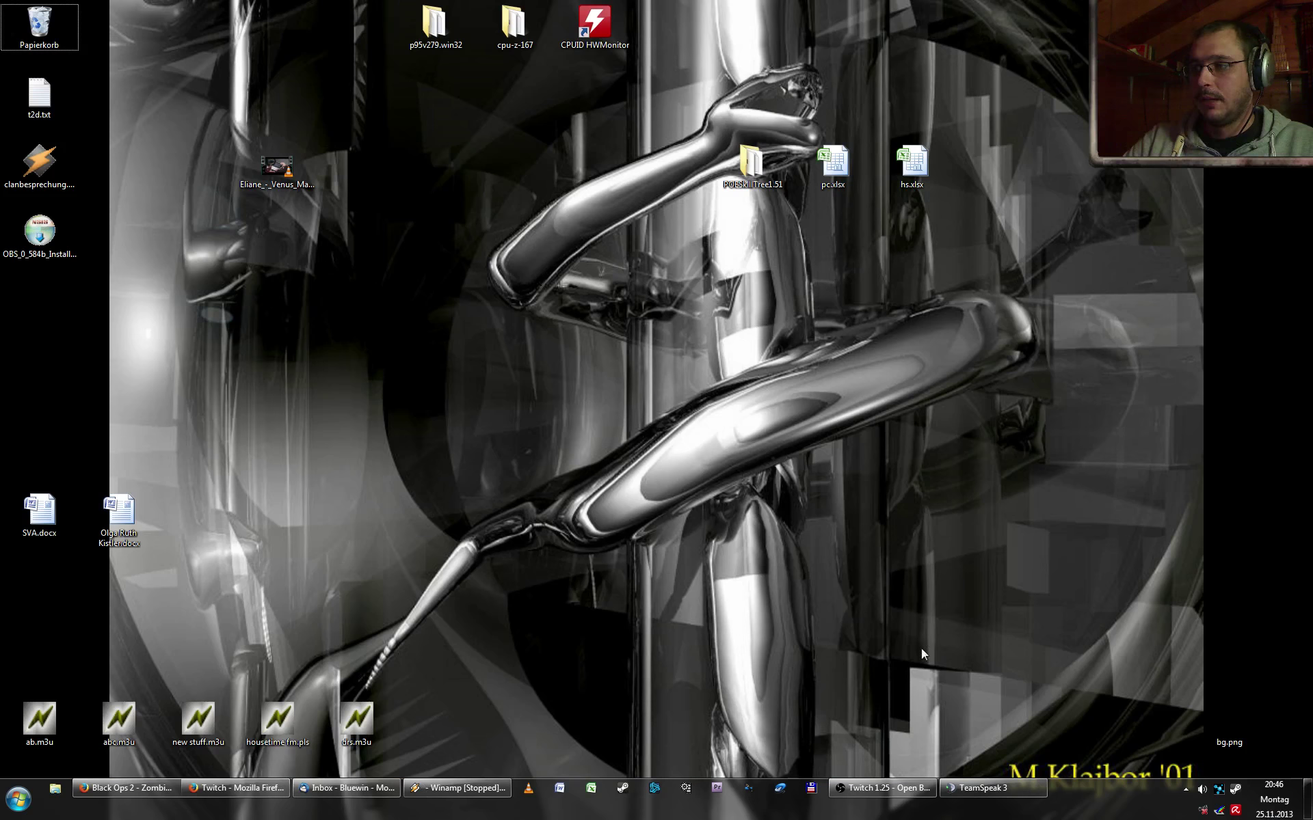
double_click(36, 260)
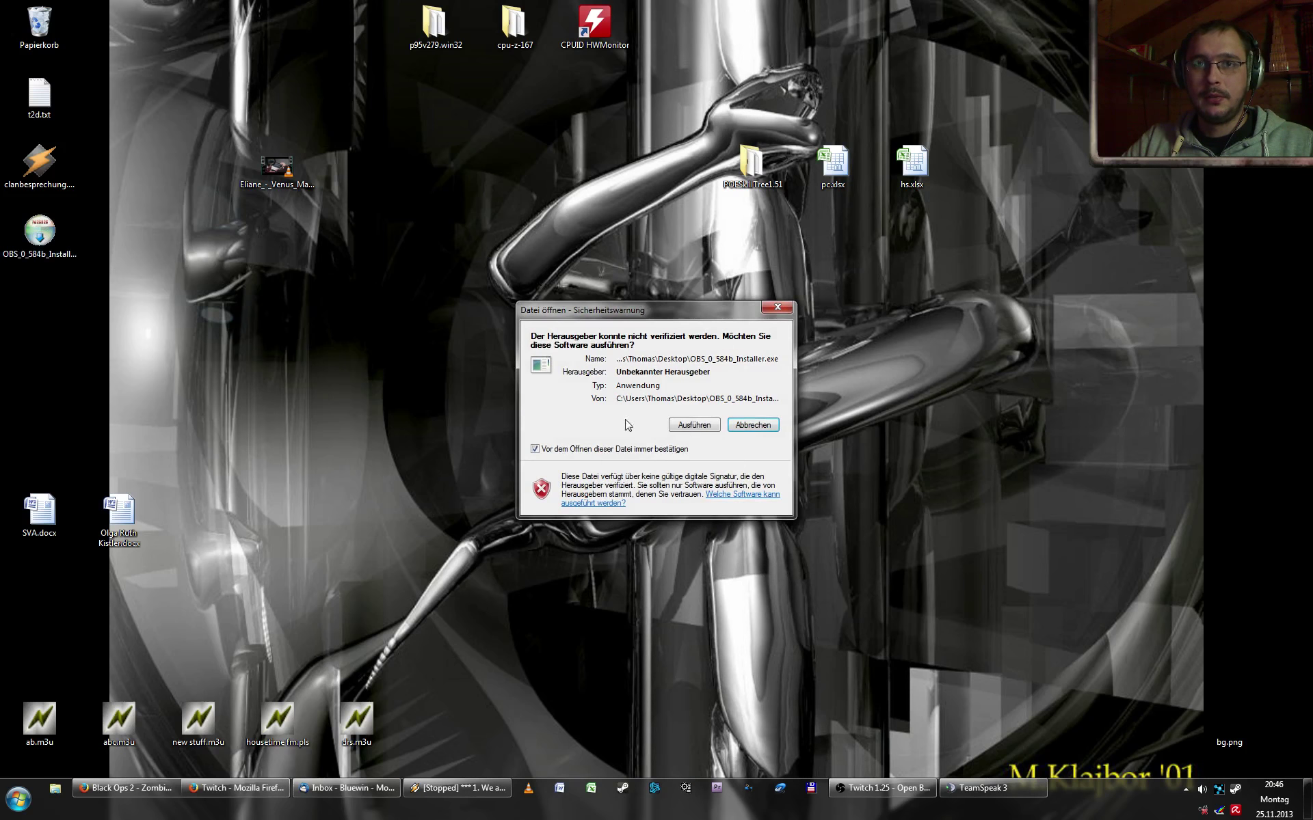
click(704, 434)
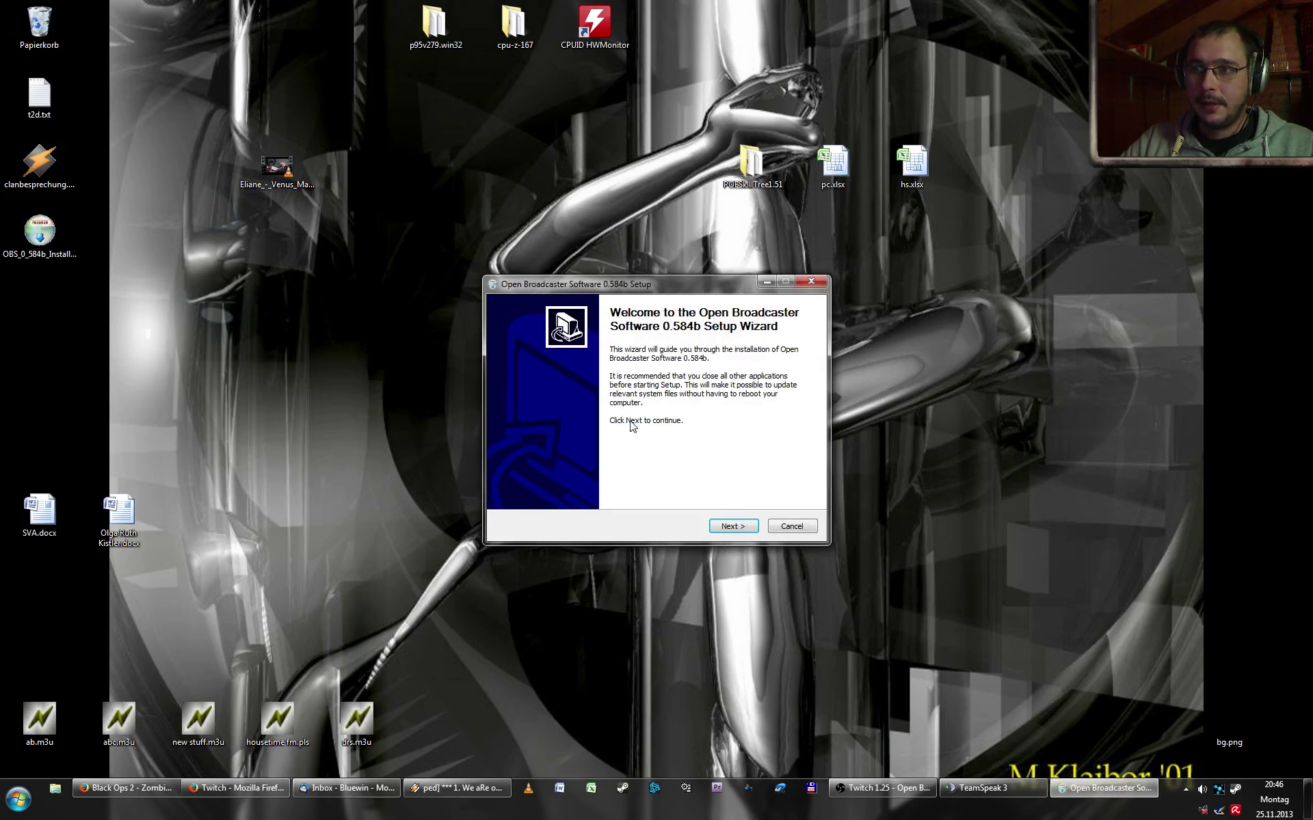
click(730, 526)
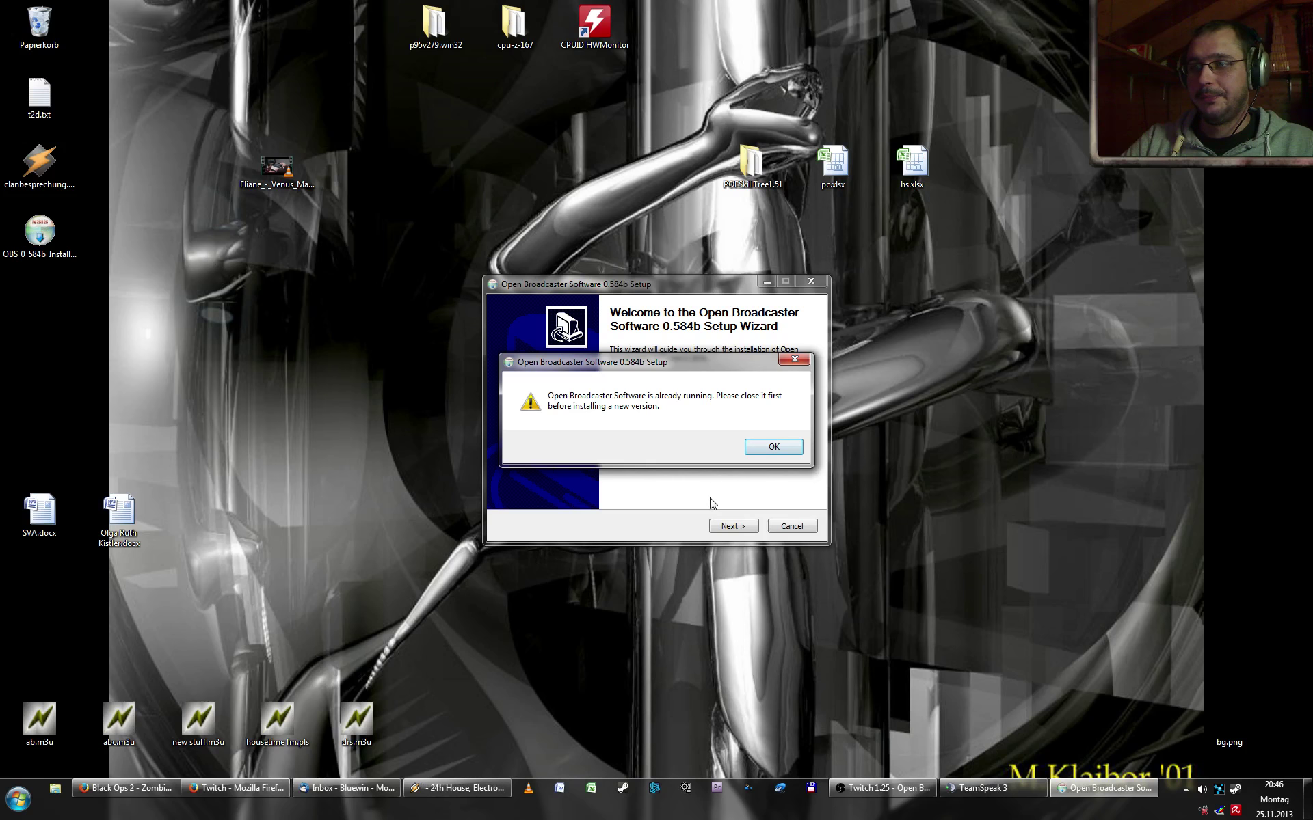
click(769, 446)
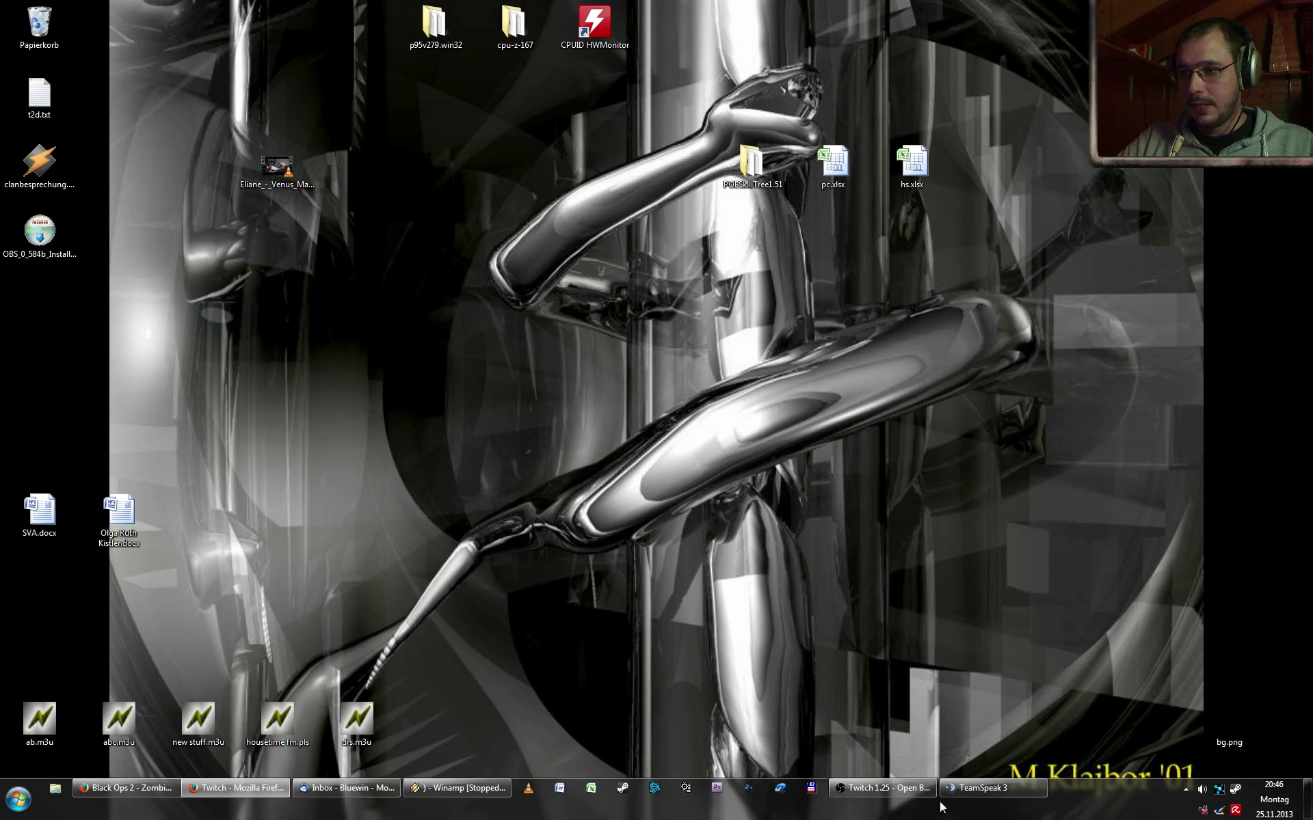
click(43, 310)
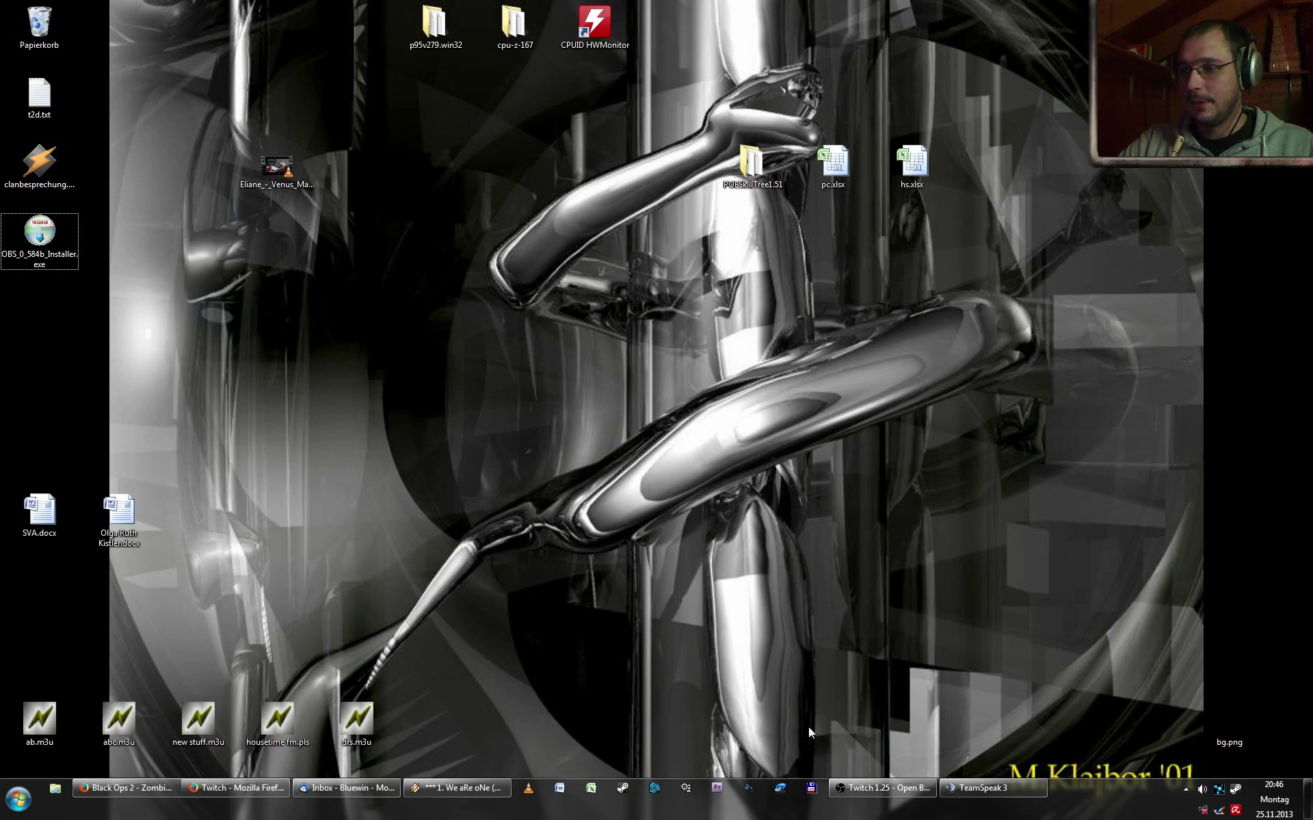
click(862, 785)
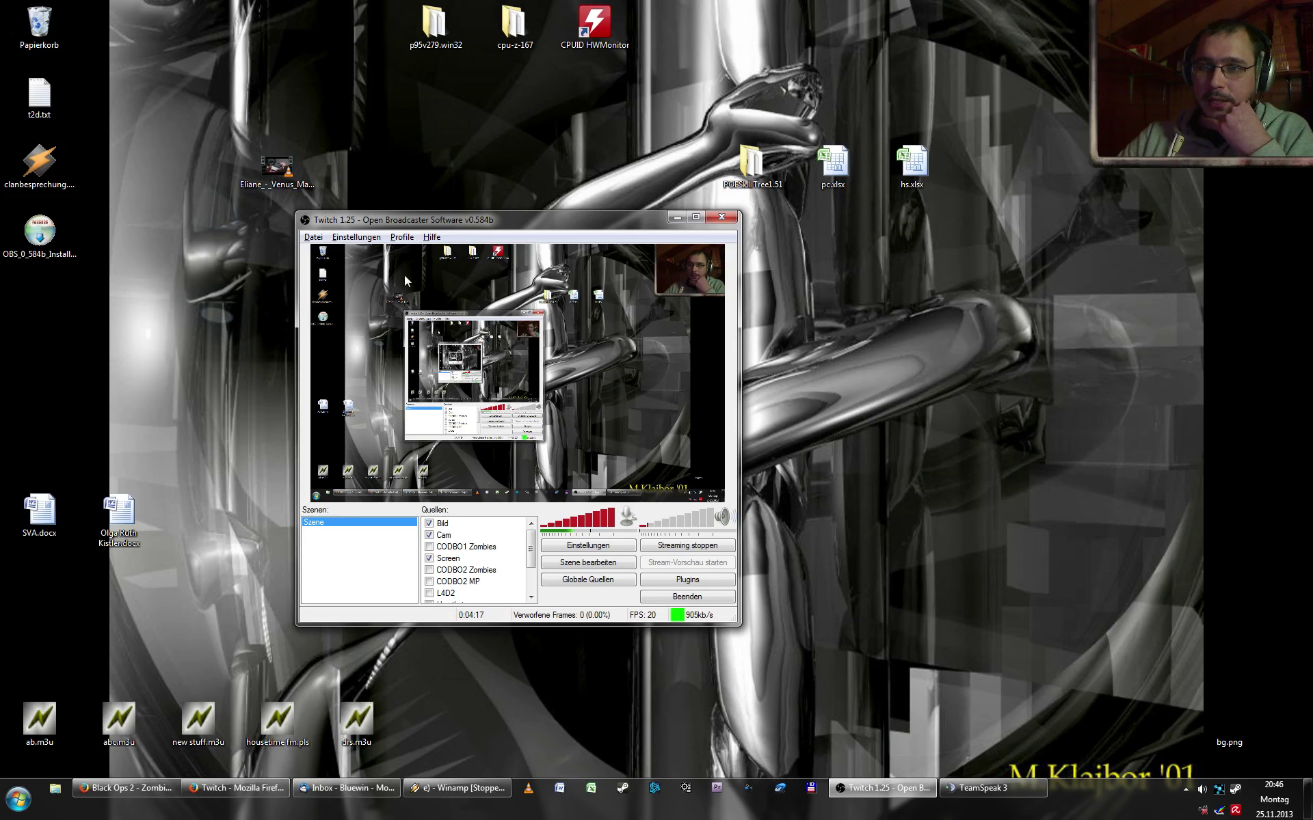
- In OBS settings, replace the Twitch 1.25 profile name with the user's name and add it
click(356, 237)
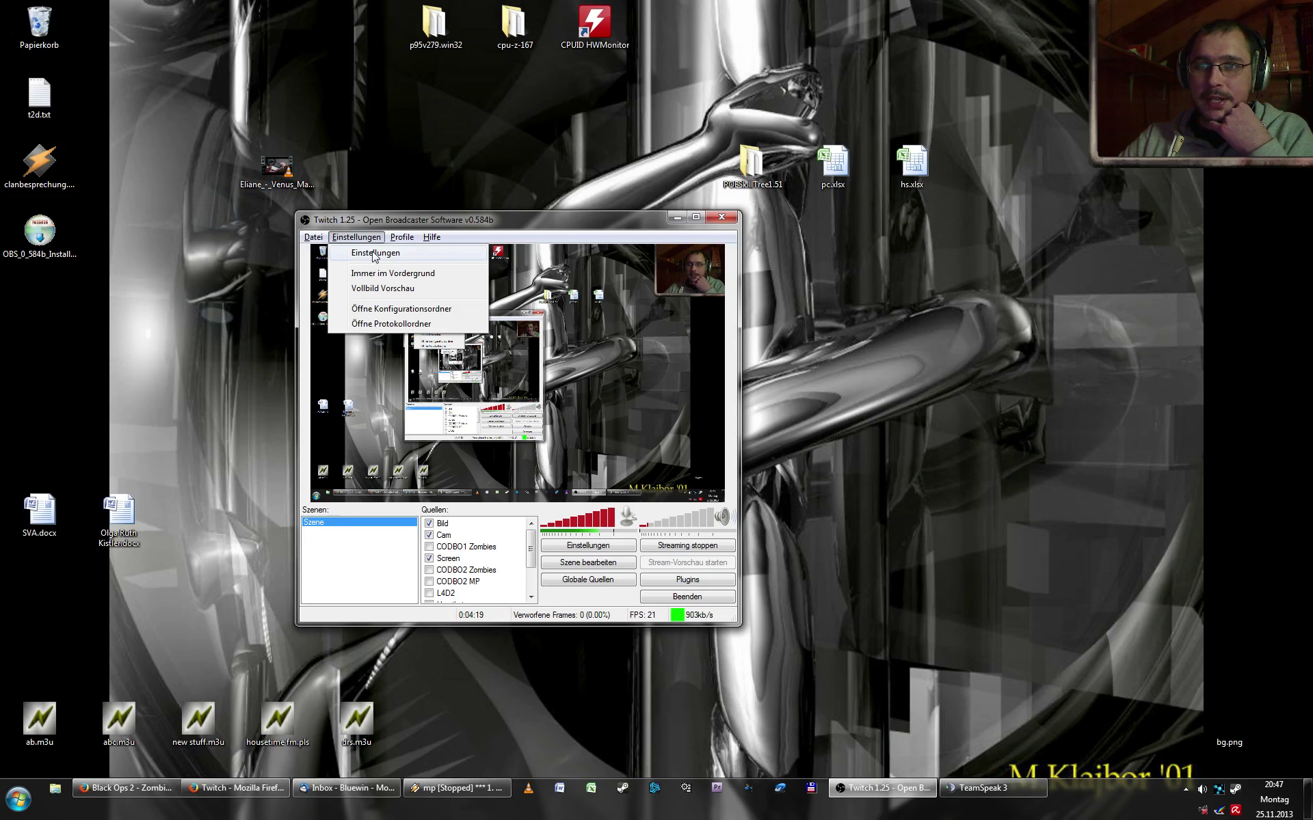
click(376, 254)
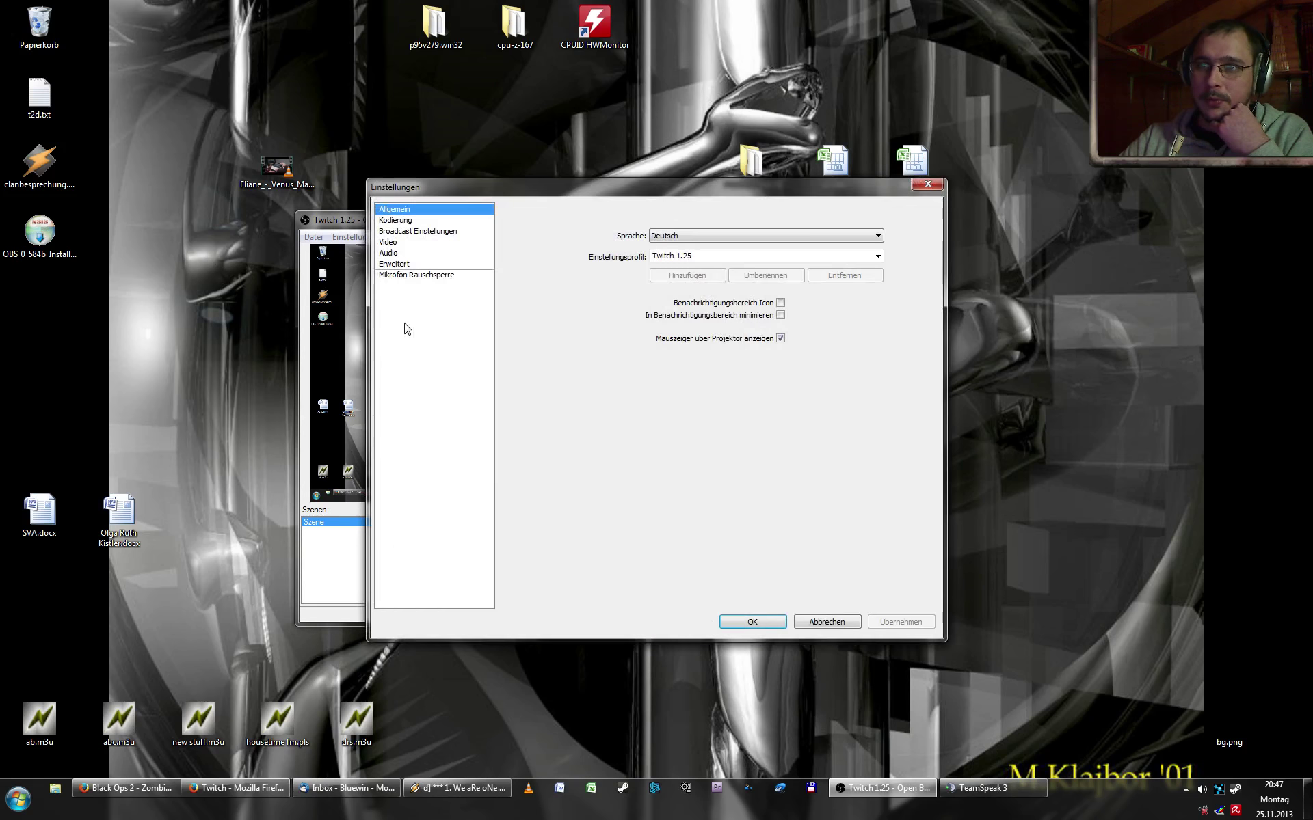
click(702, 257)
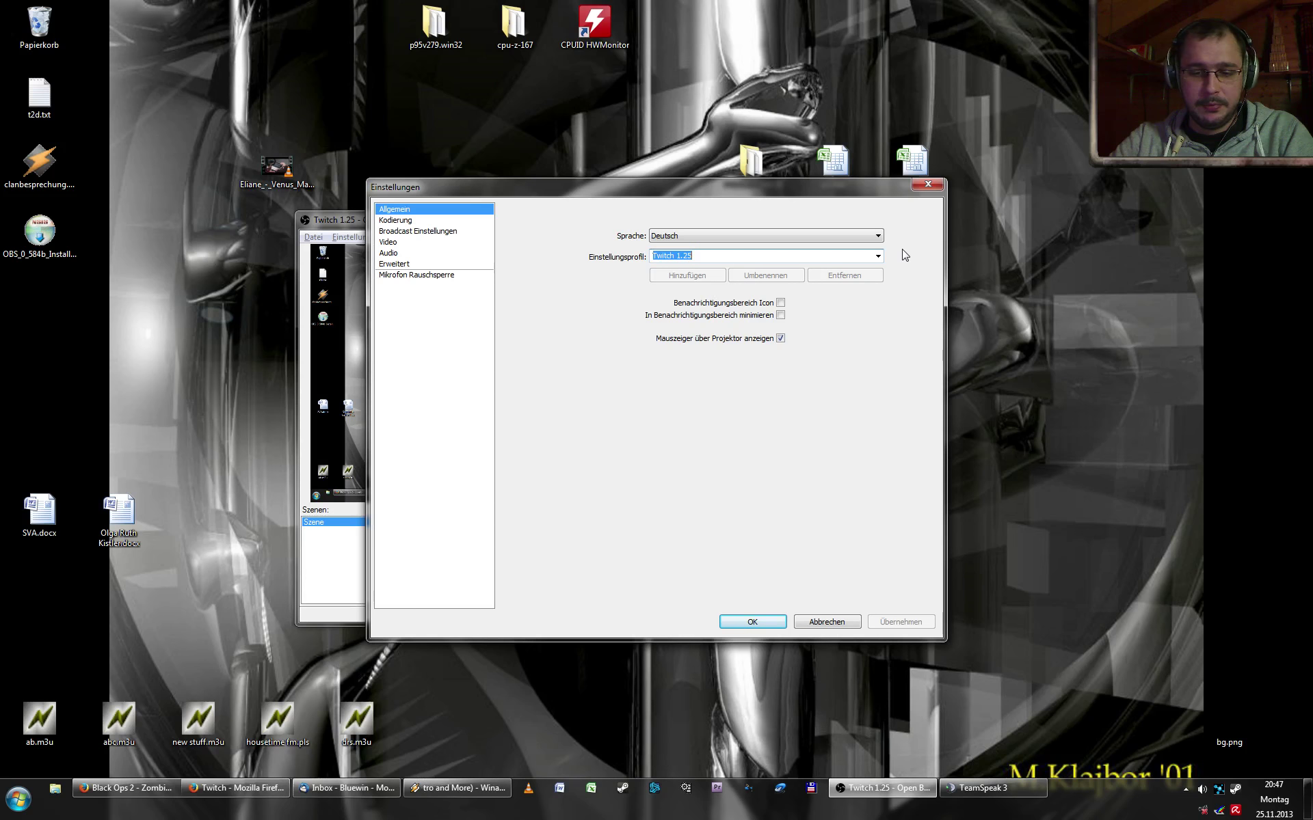
key(BackSpace)
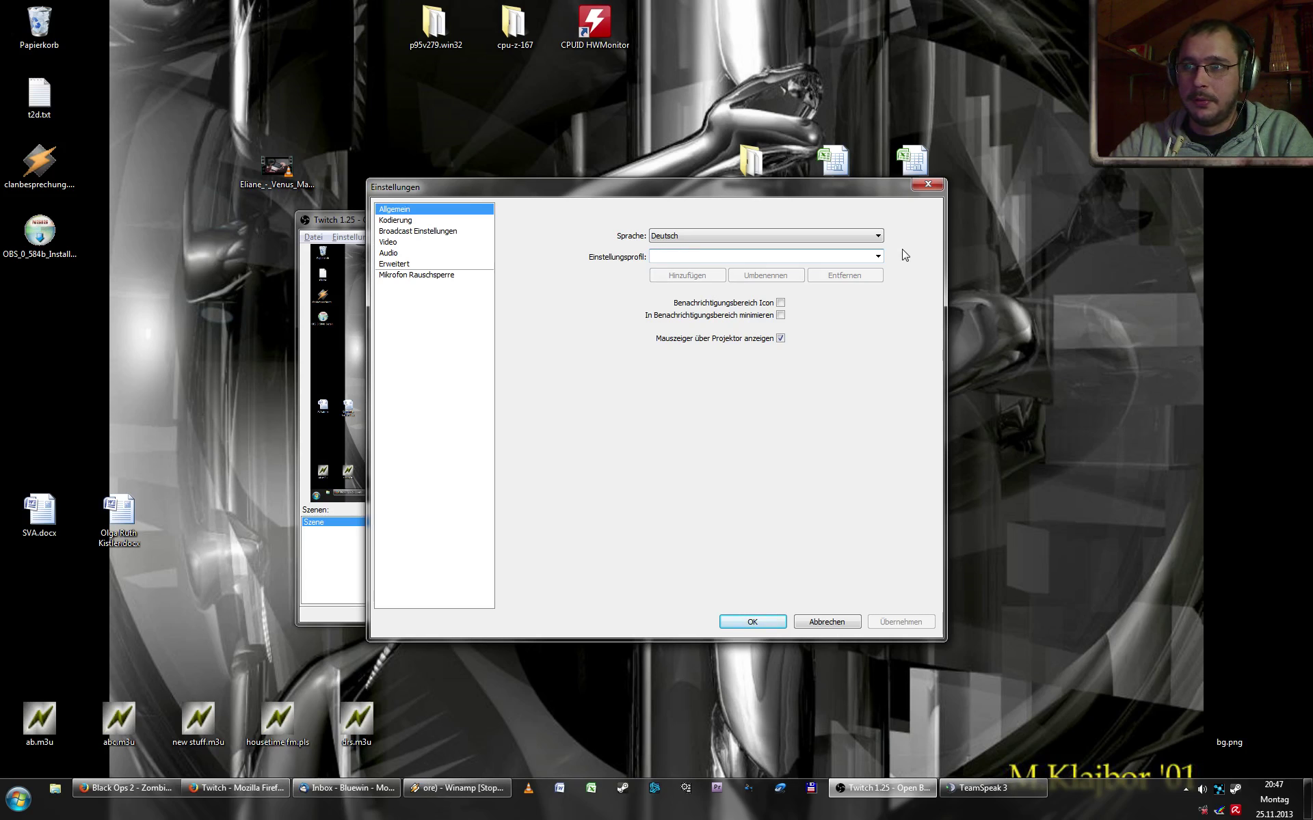
text(Hans Muster)
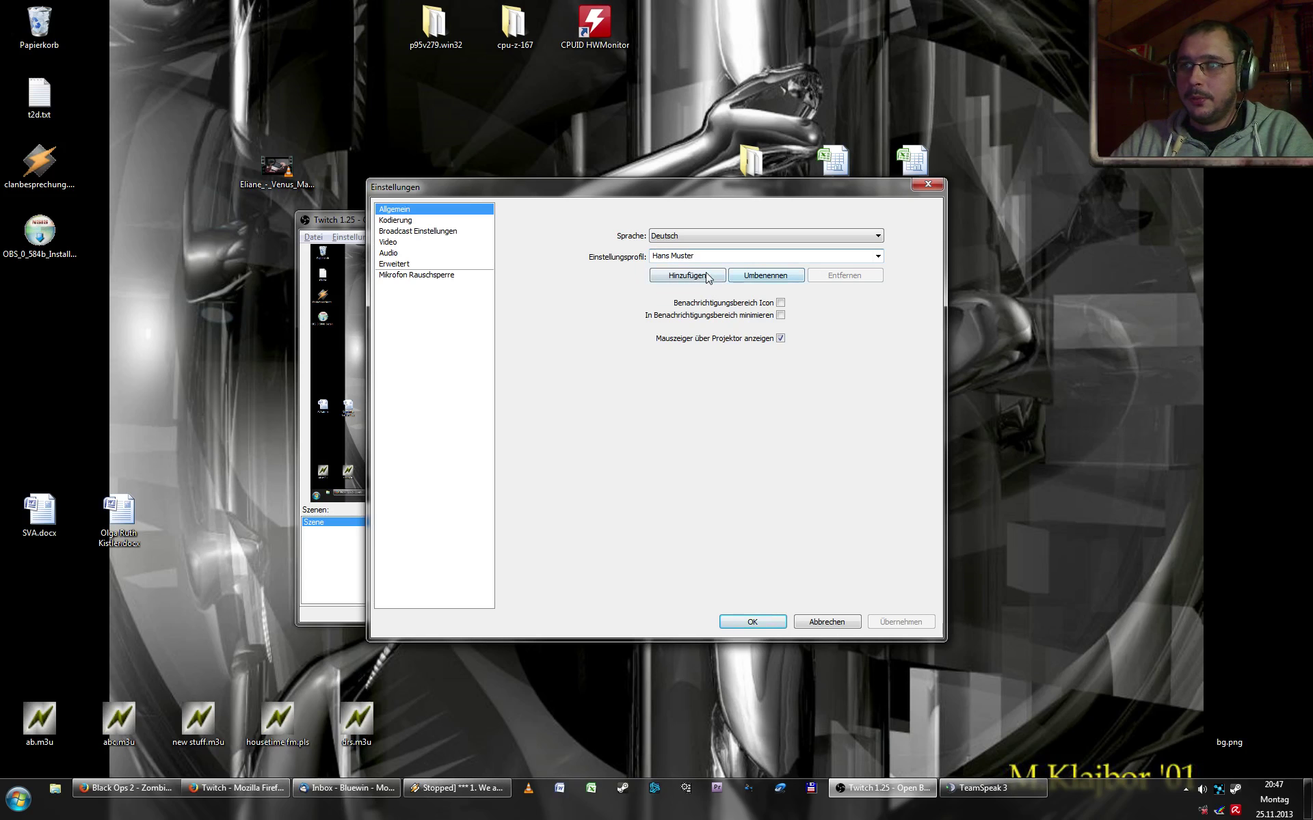
click(708, 276)
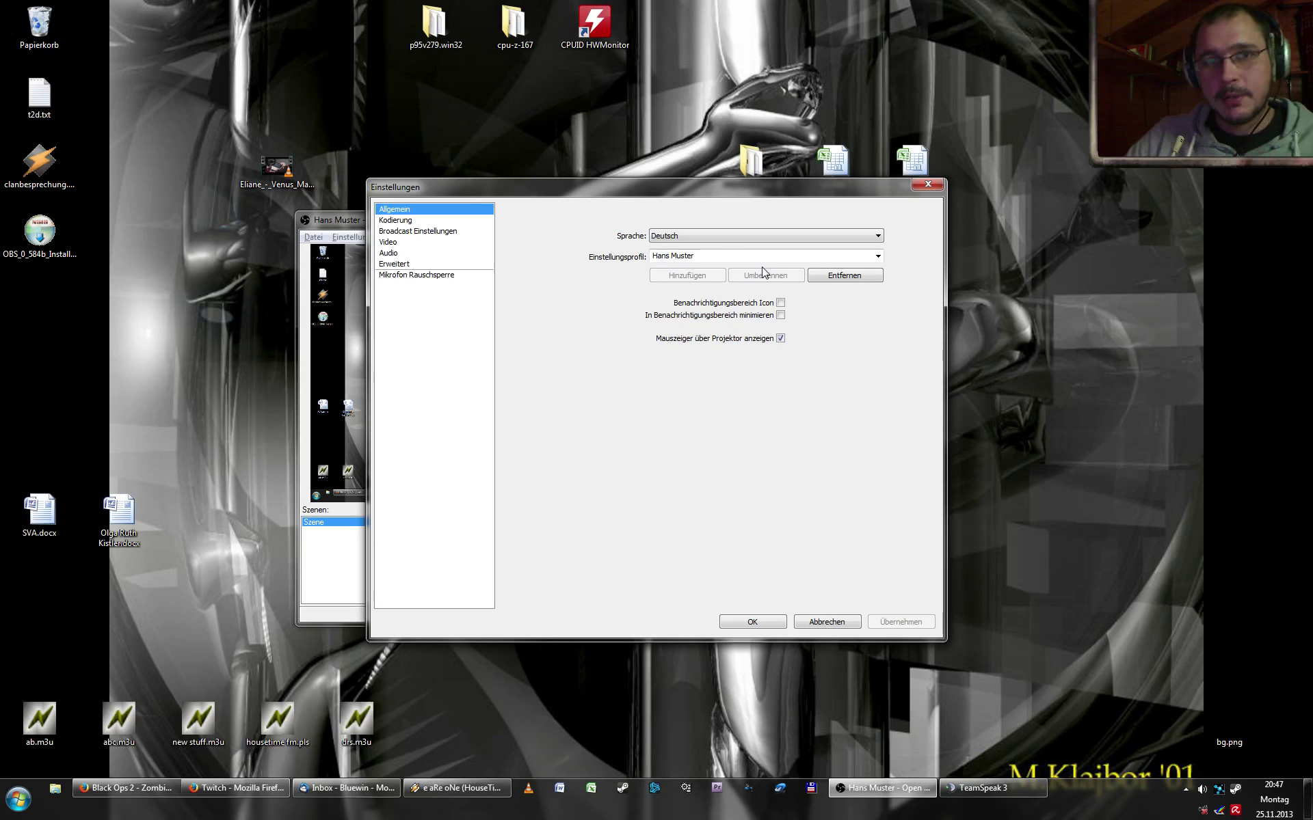
click(406, 221)
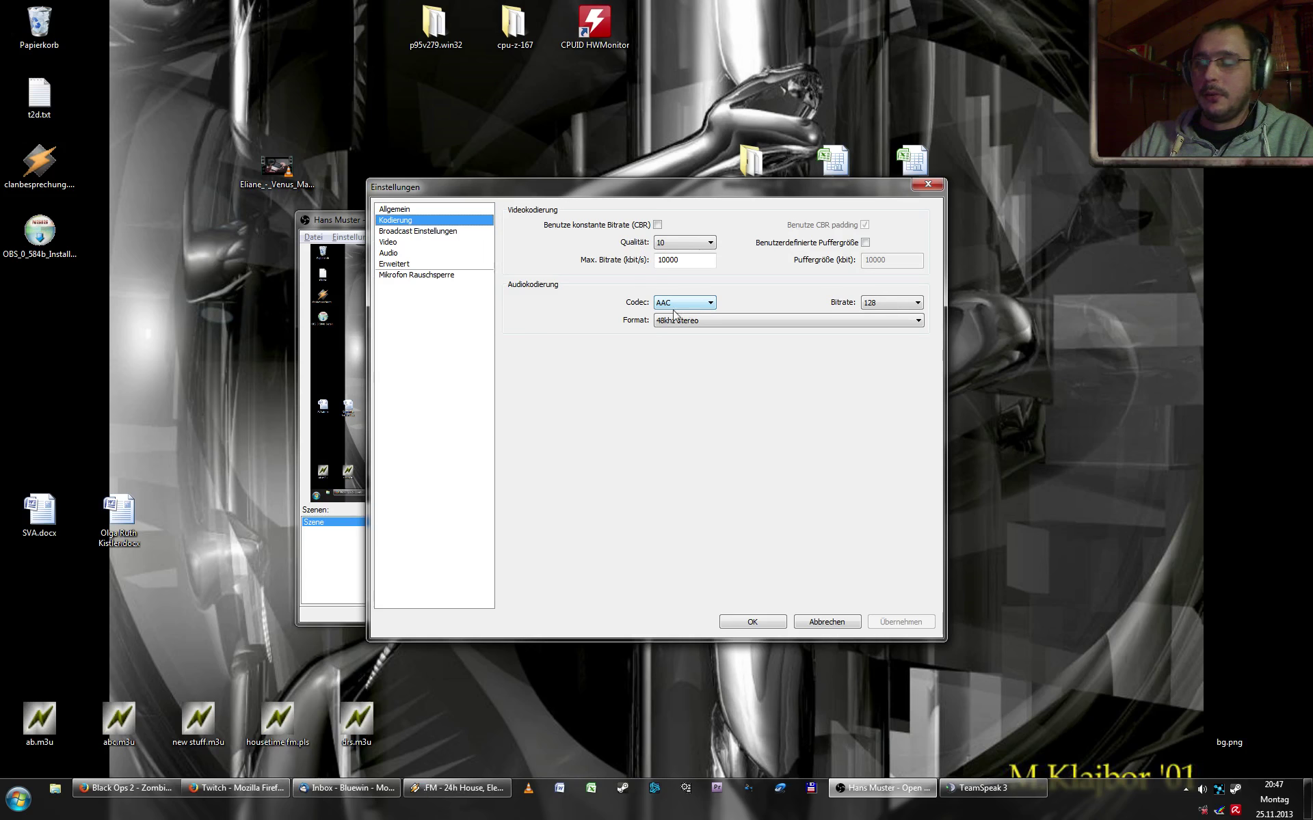
- Enable constant bitrate (CBR) and select the 10000 kbit/s maximum bitrate value
click(658, 226)
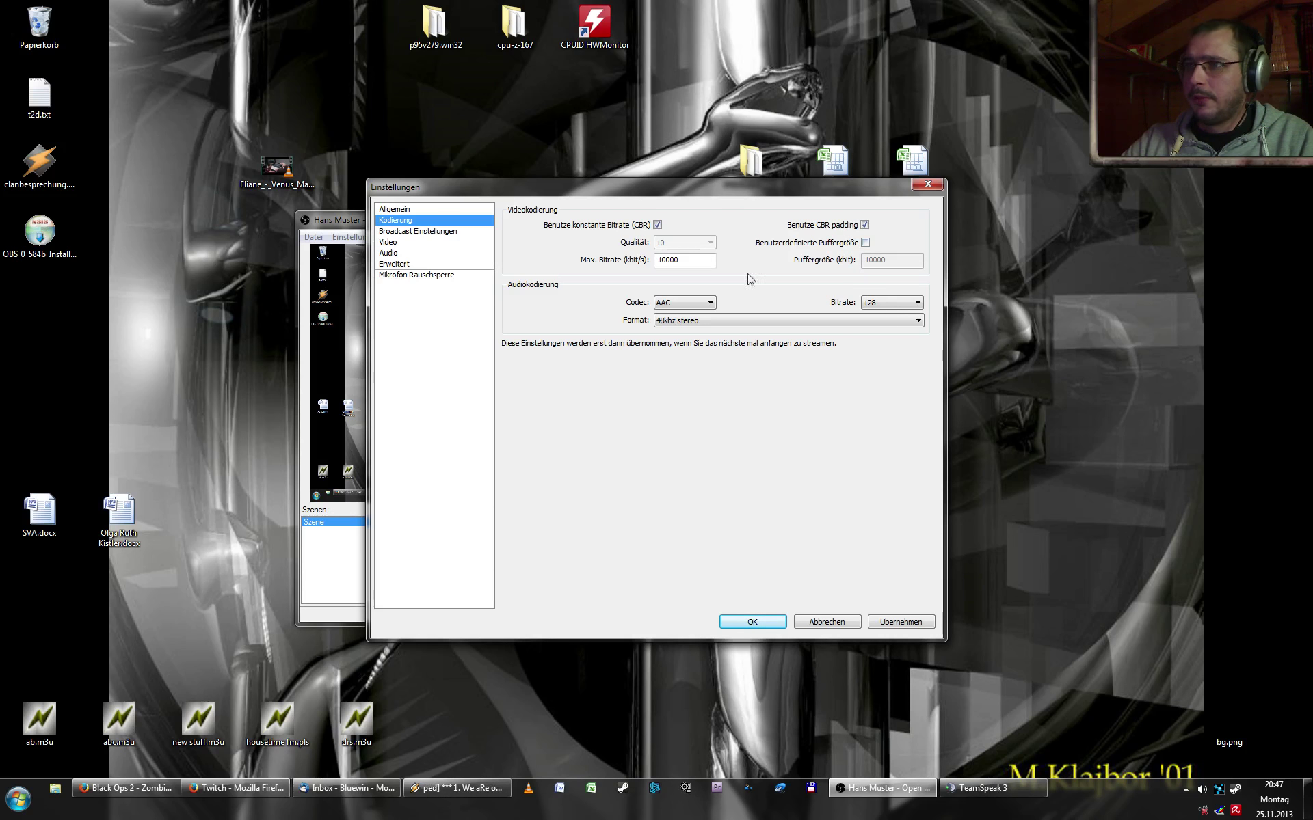
click(689, 259)
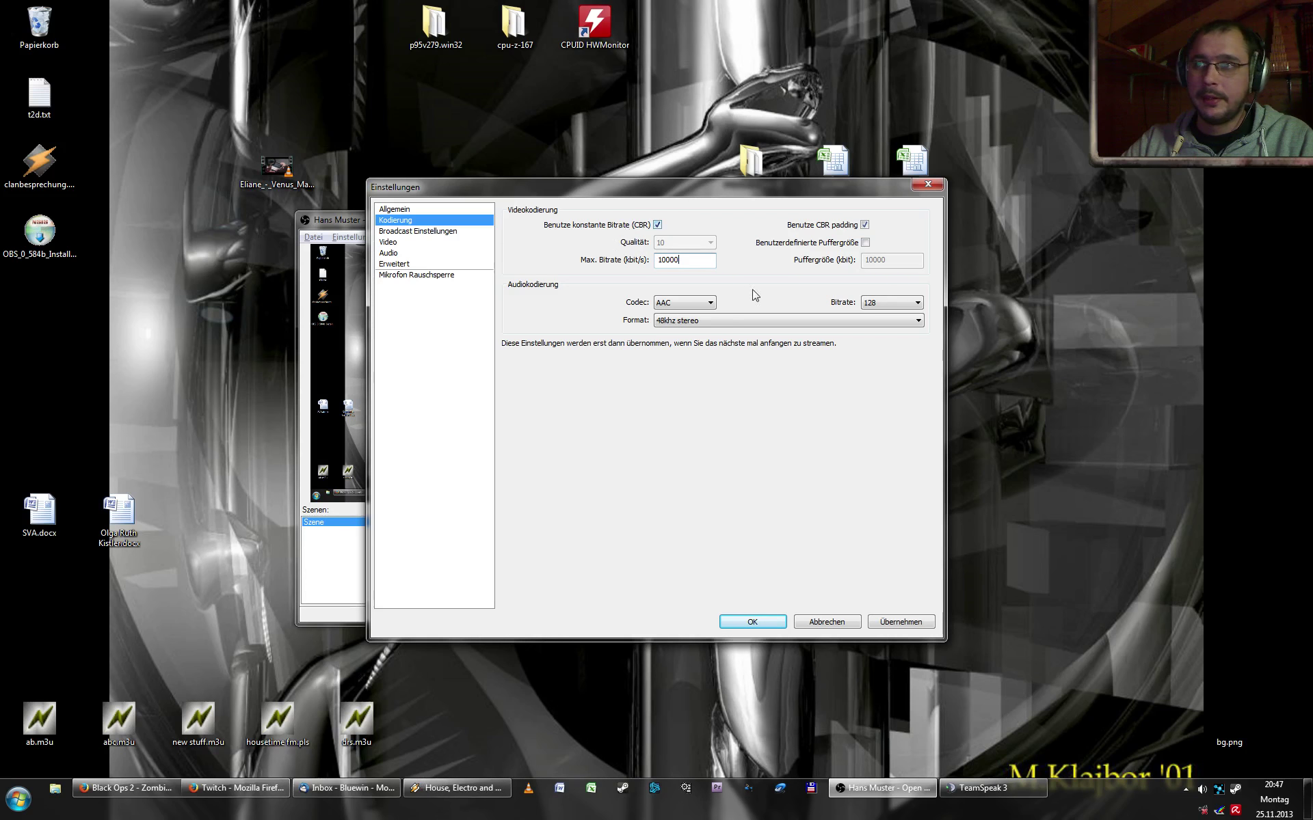
drag(704, 260, 582, 259)
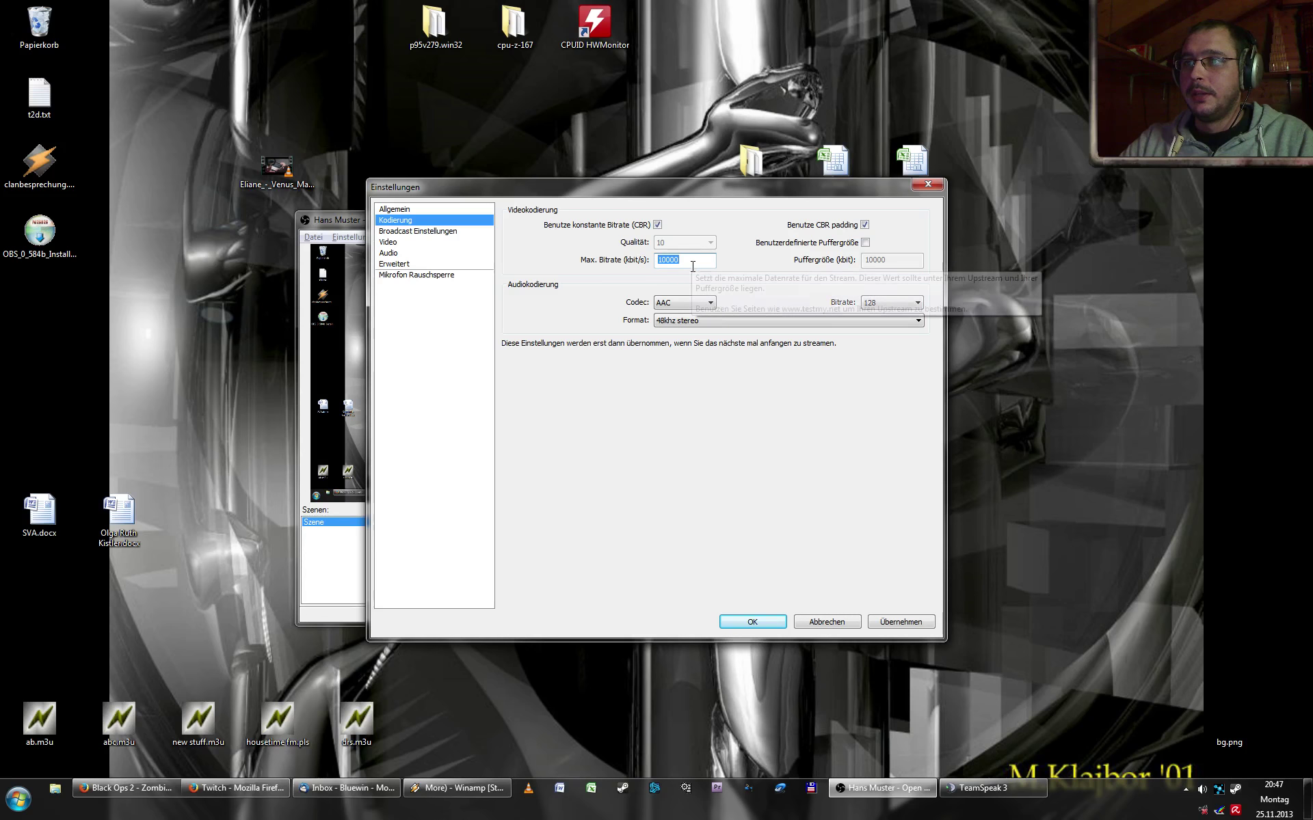
click(689, 263)
drag(686, 264, 635, 265)
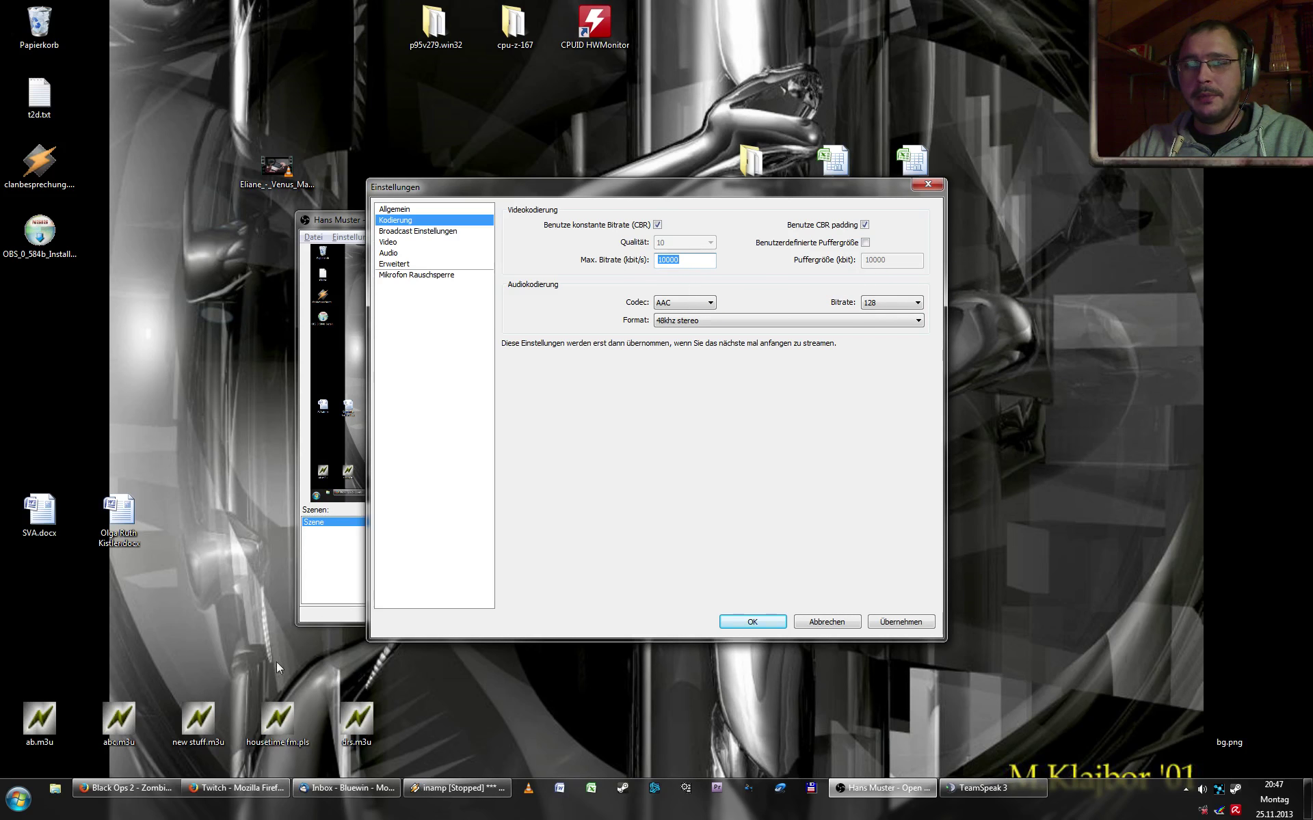
right_click(224, 793)
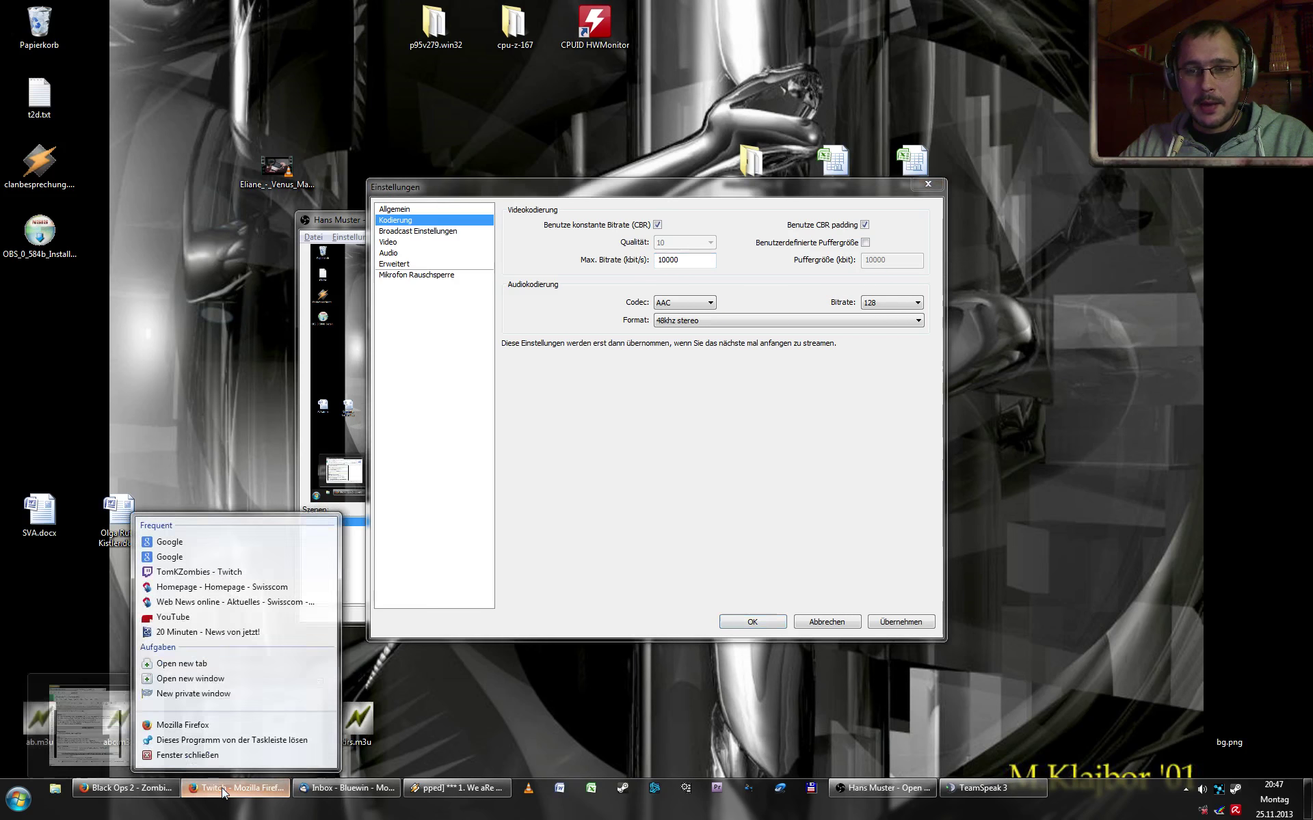
- Run a Speedtest.net test in a new Firefox window: 25 ms ping, 27.13 Mbps down, 3.96 Mbps up
click(216, 726)
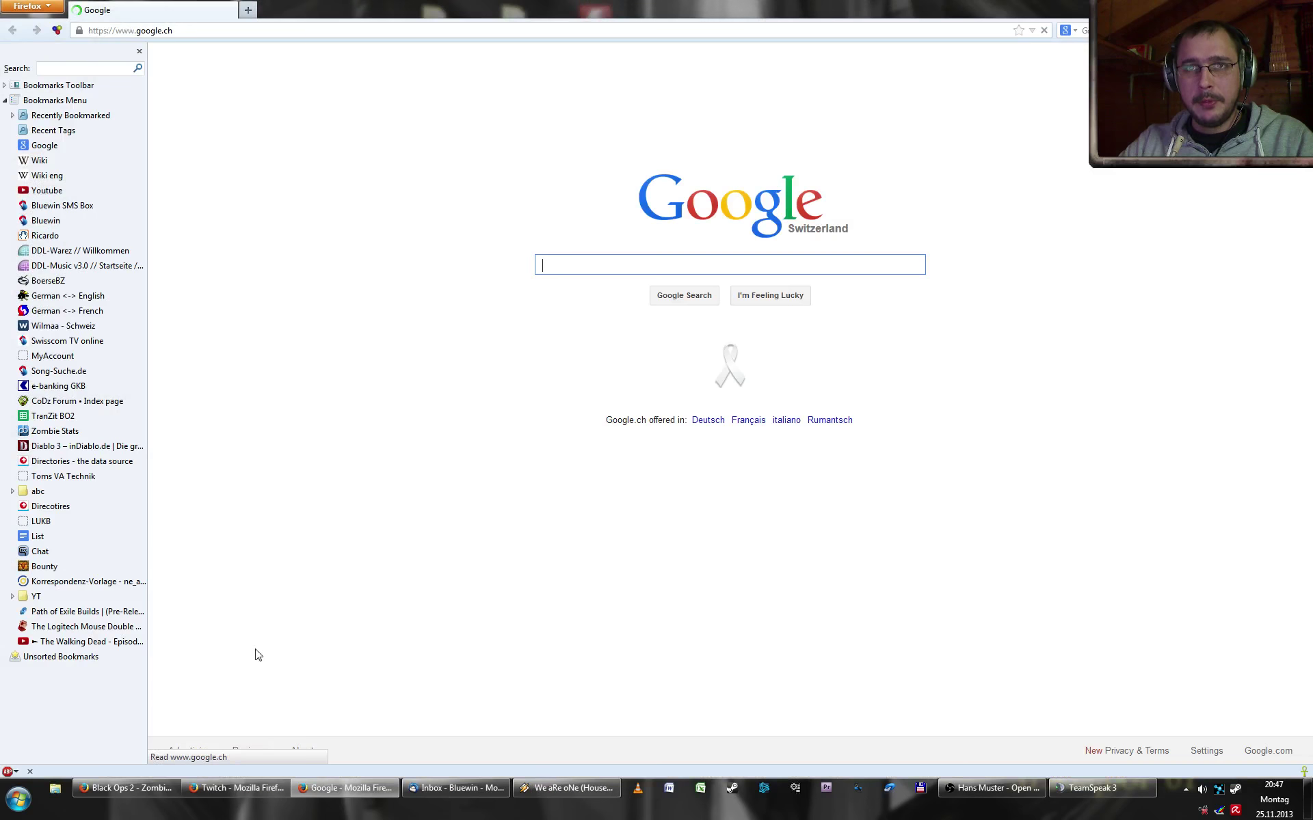
click(209, 30)
text(w)
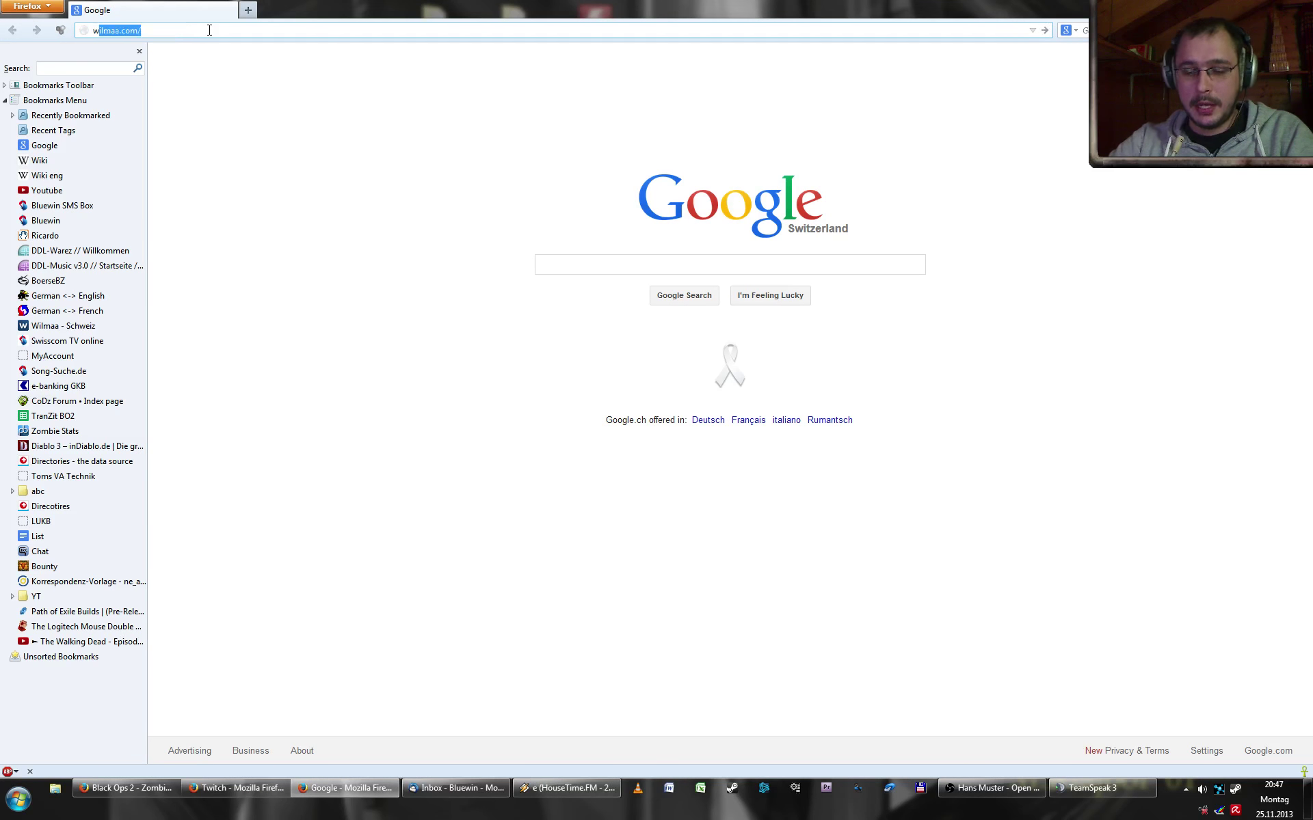
text(ww.speed)
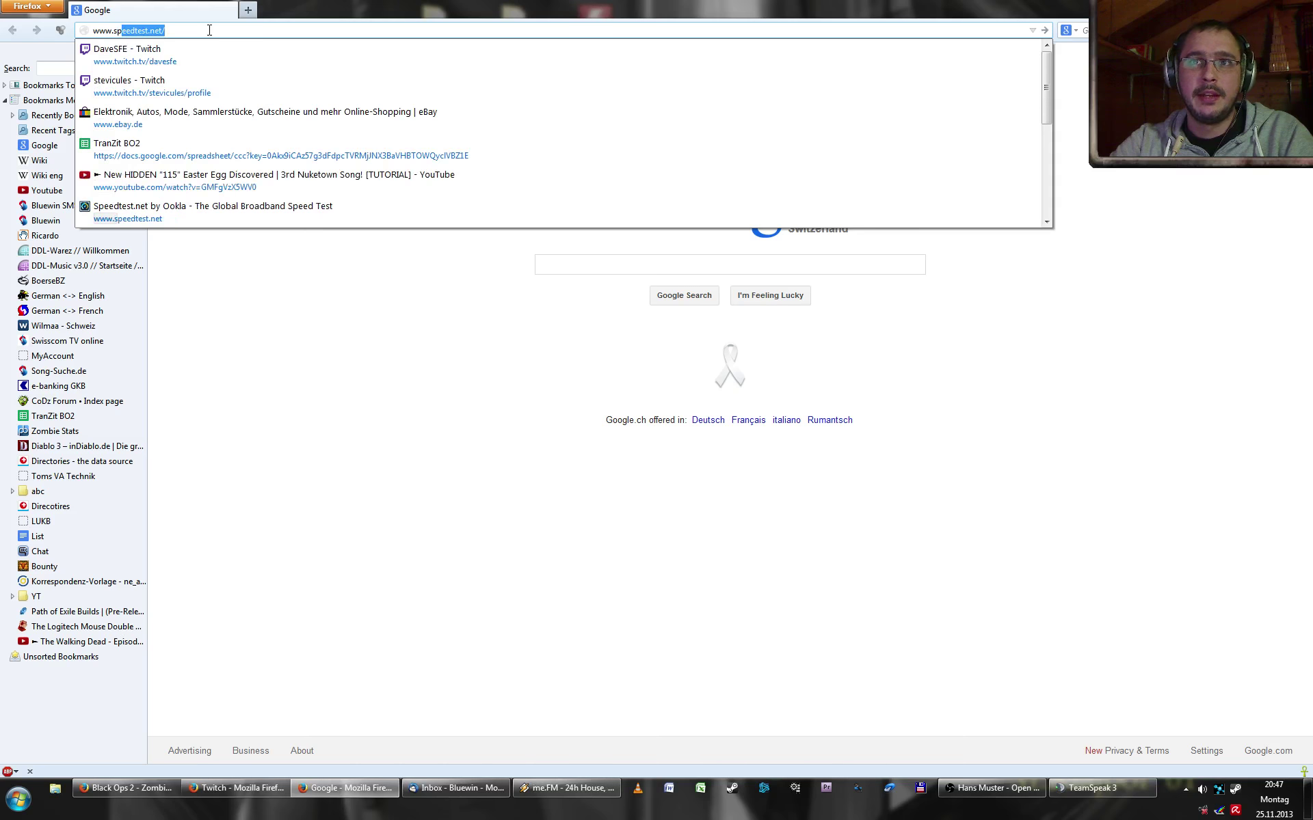
text(test)
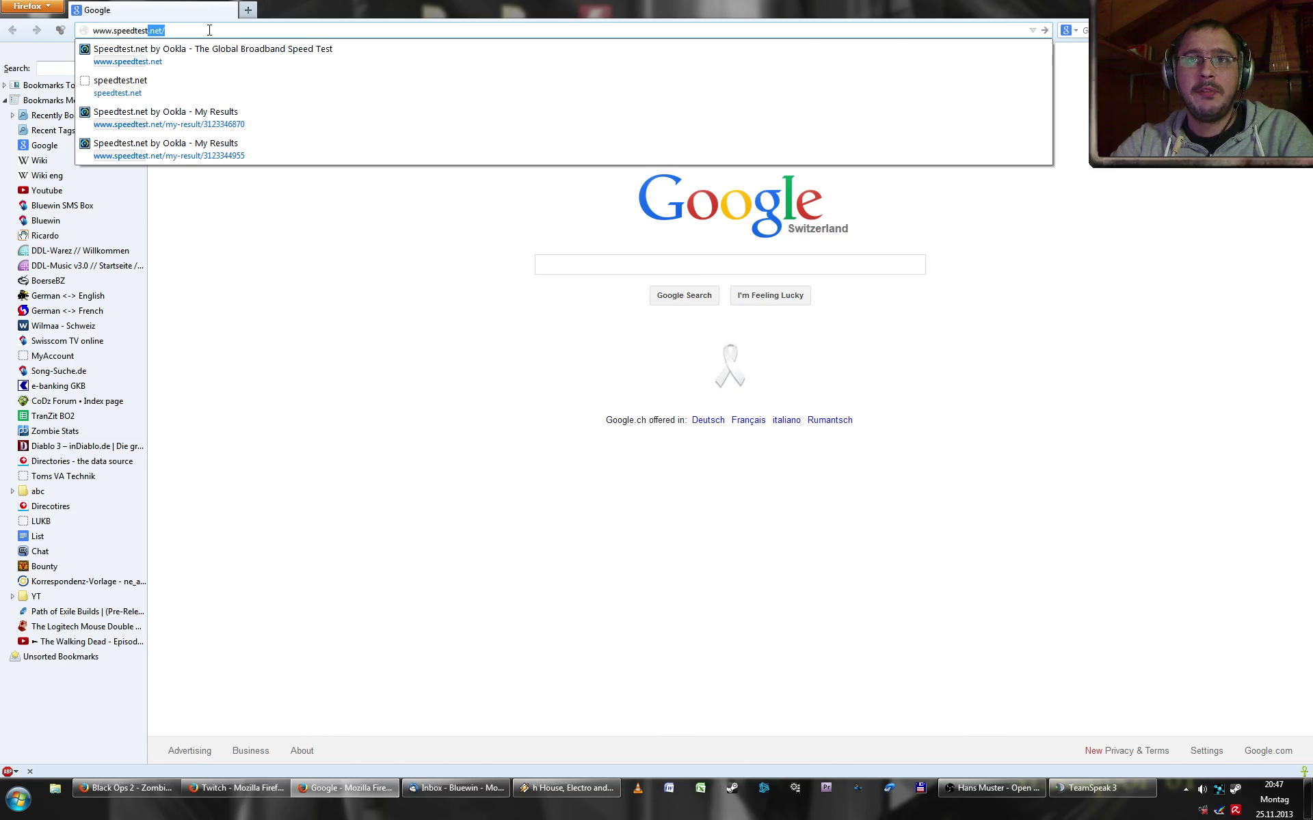
text(.n)
key(Return)
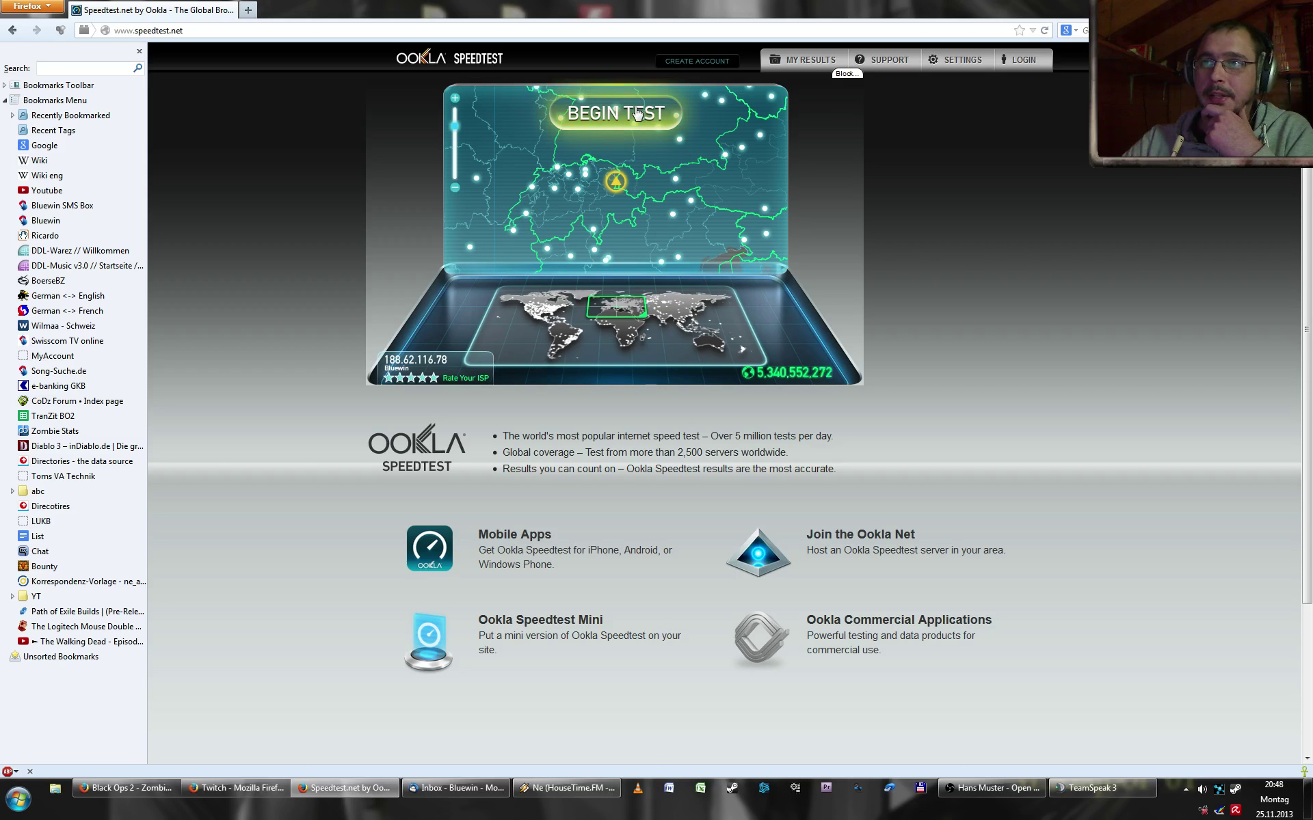
click(661, 124)
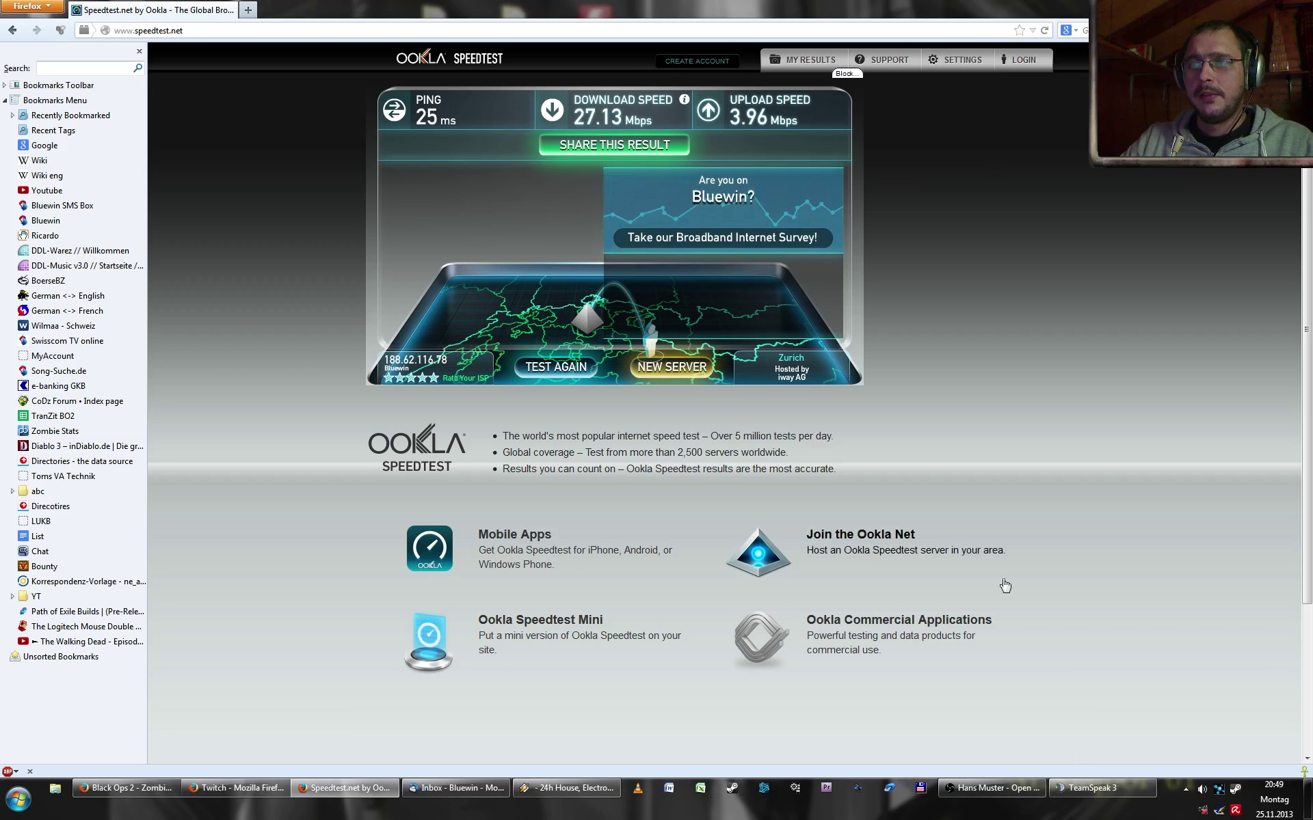
click(982, 793)
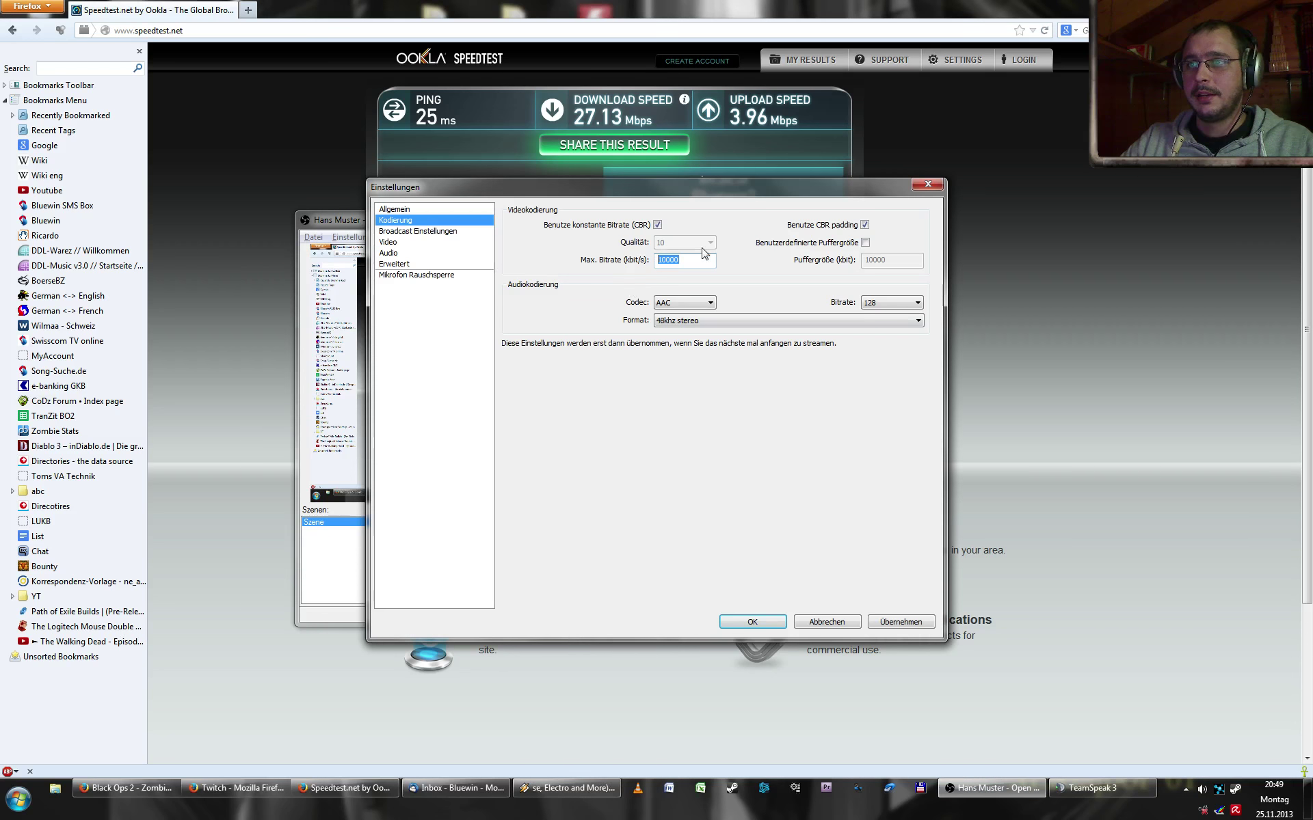
- Change Max. Bitrate from 3000 to 2500 kbit/s
text(30)
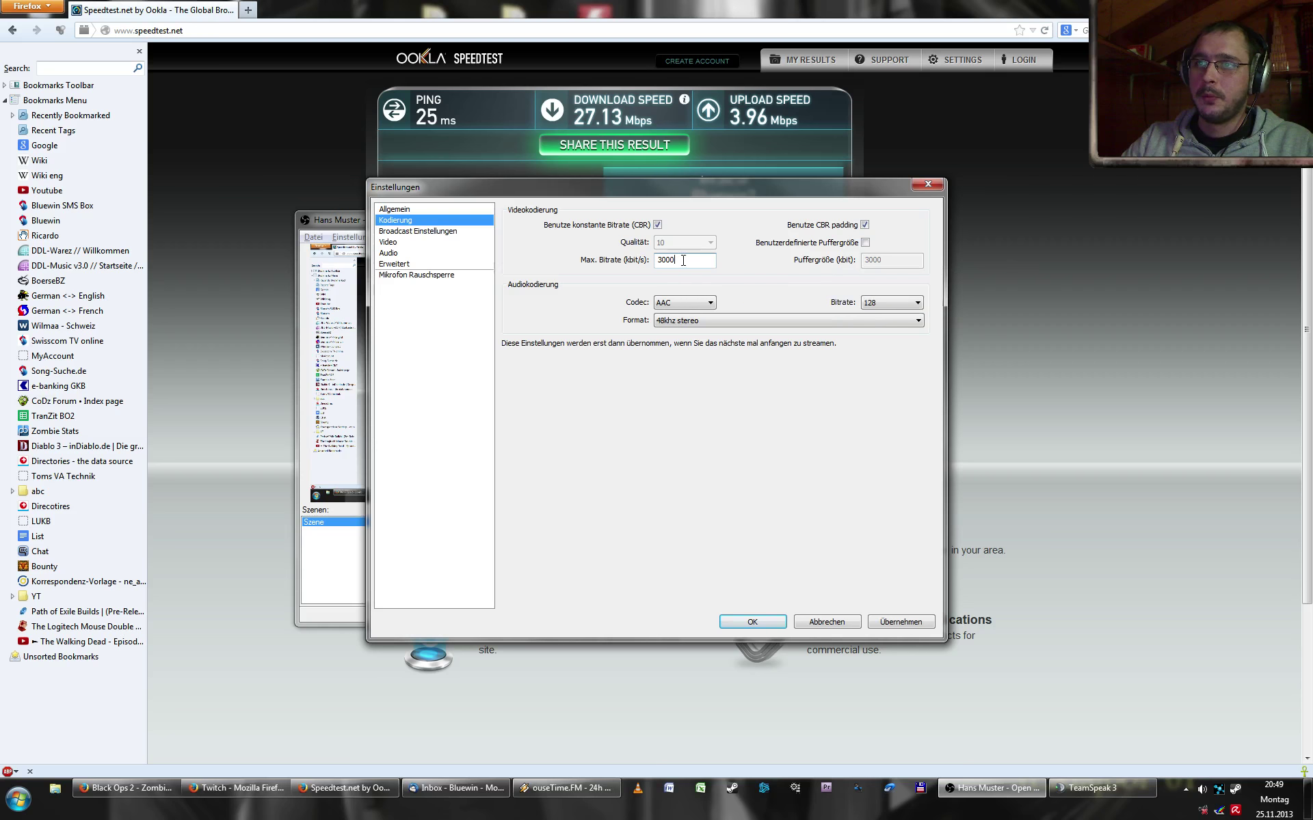
double_click(667, 264)
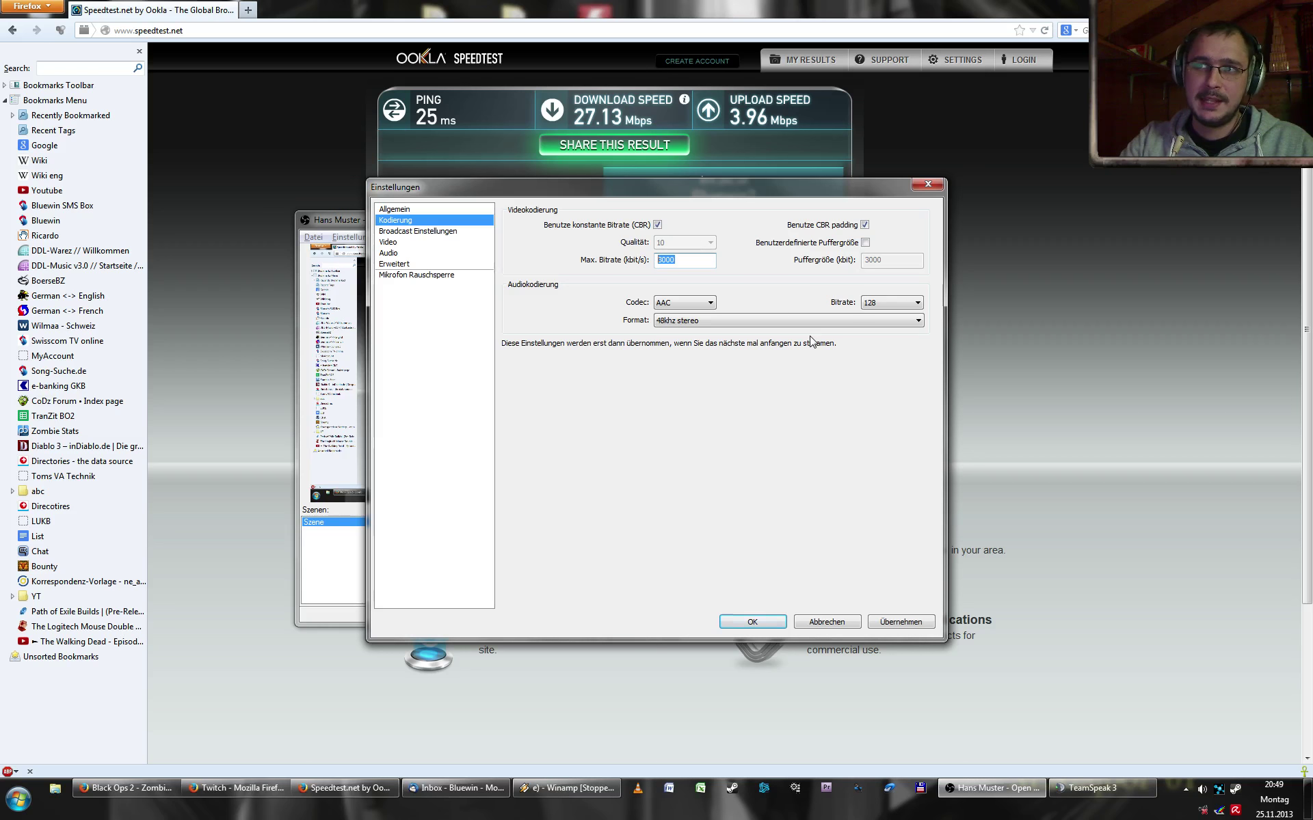
text(250)
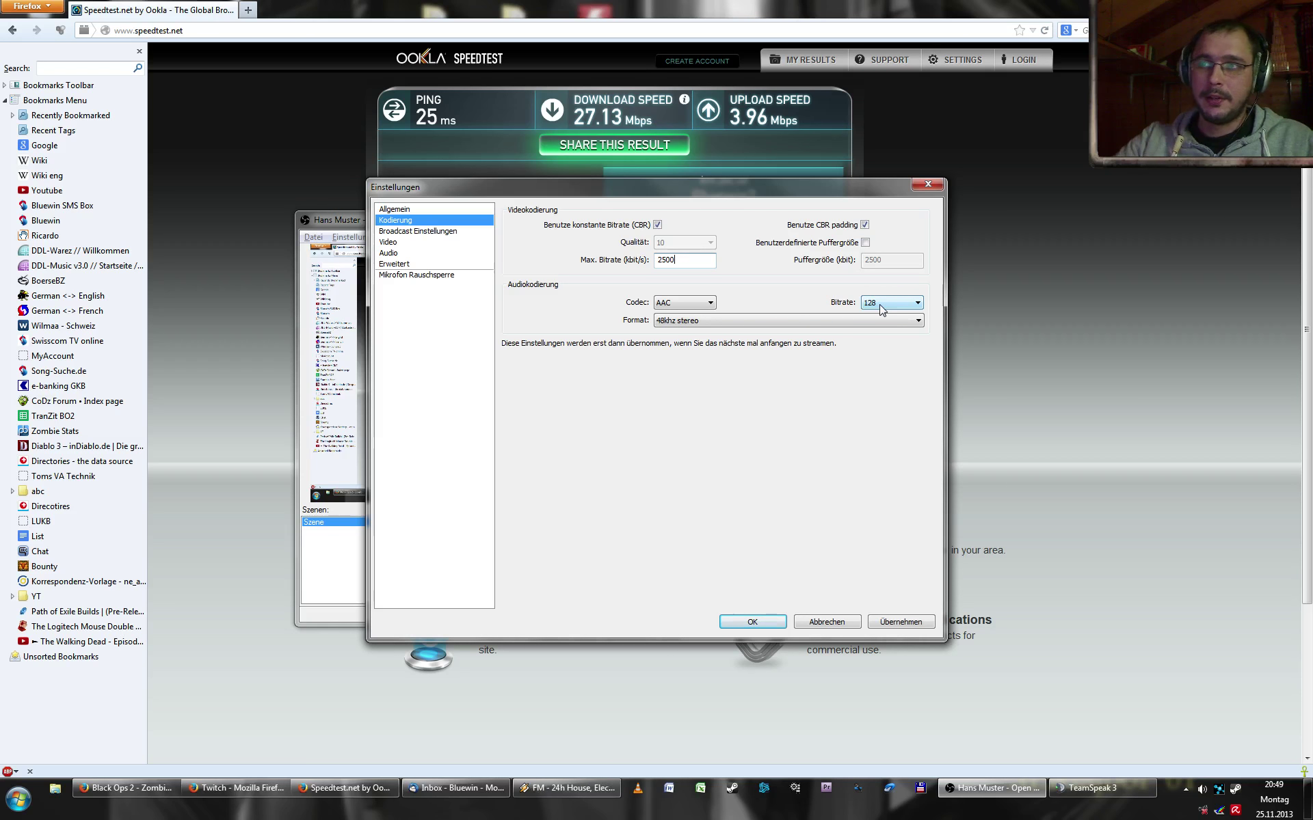
mouse_move(673, 260)
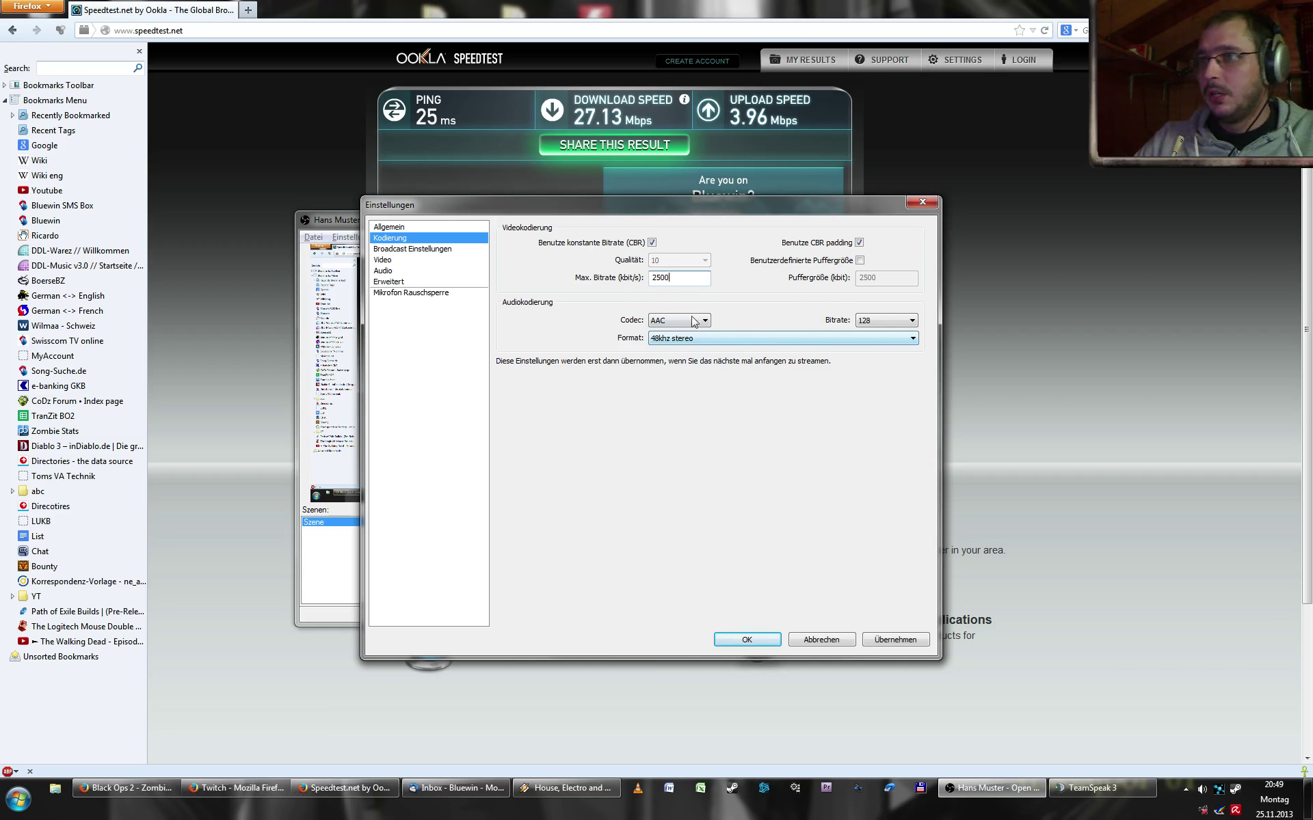
drag(681, 277, 613, 279)
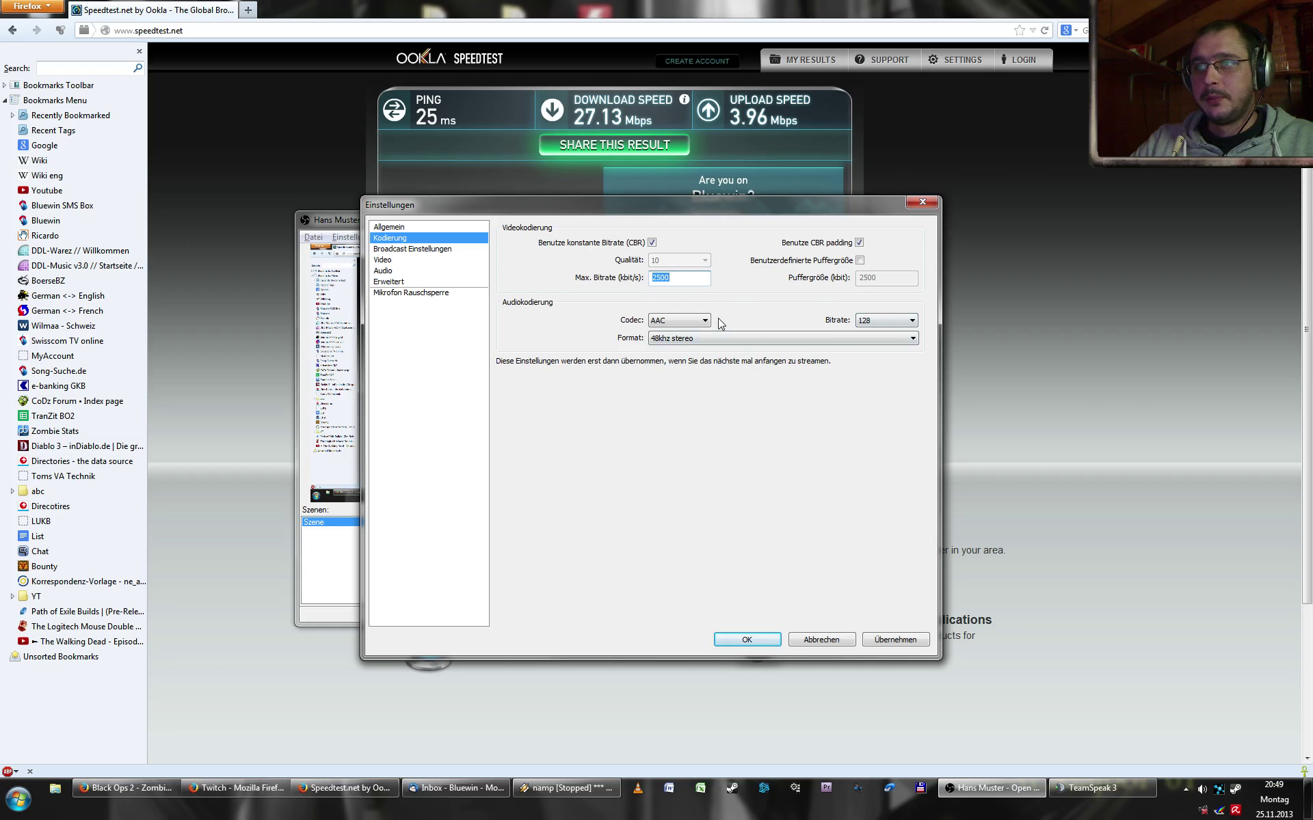
- Keep the audio format at 48khz stereo and go to Broadcast Einstellungen
click(668, 342)
click(686, 341)
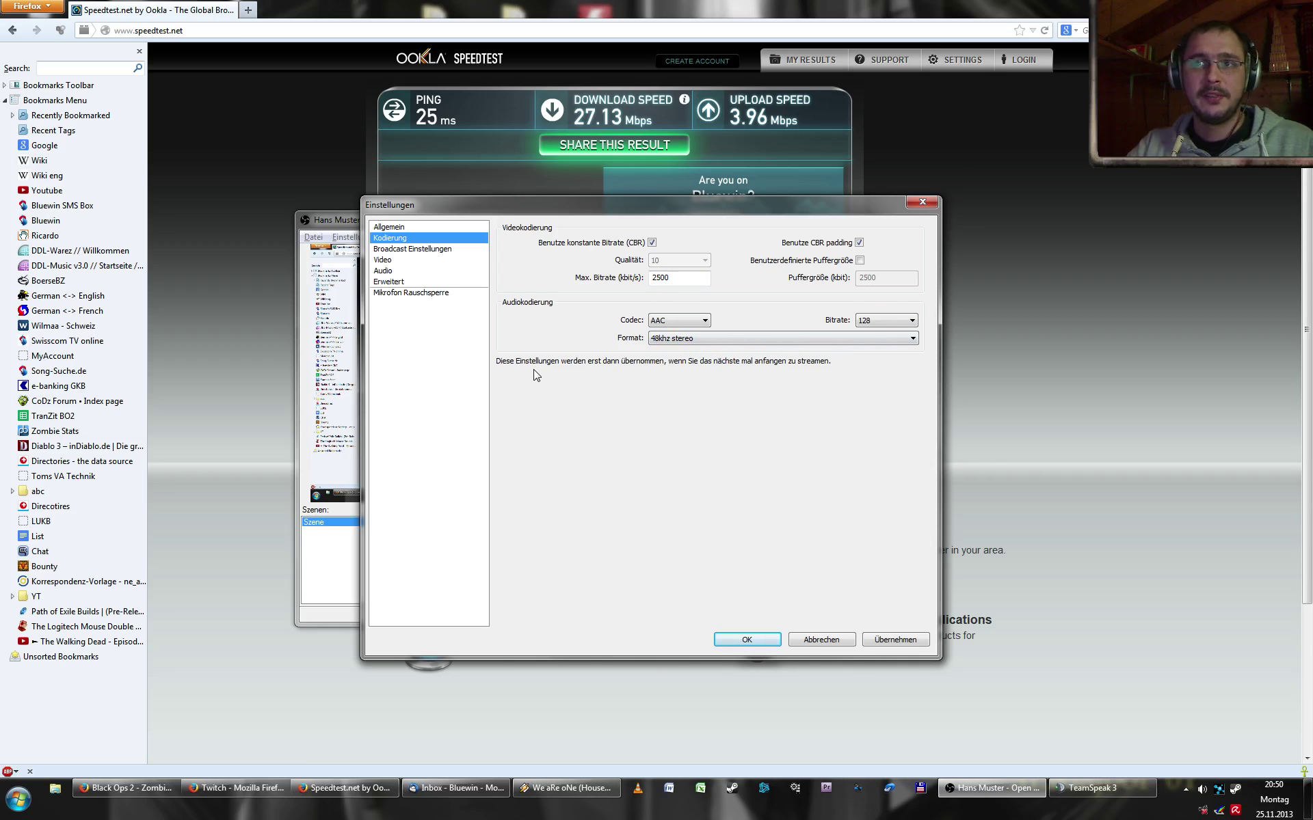
click(426, 249)
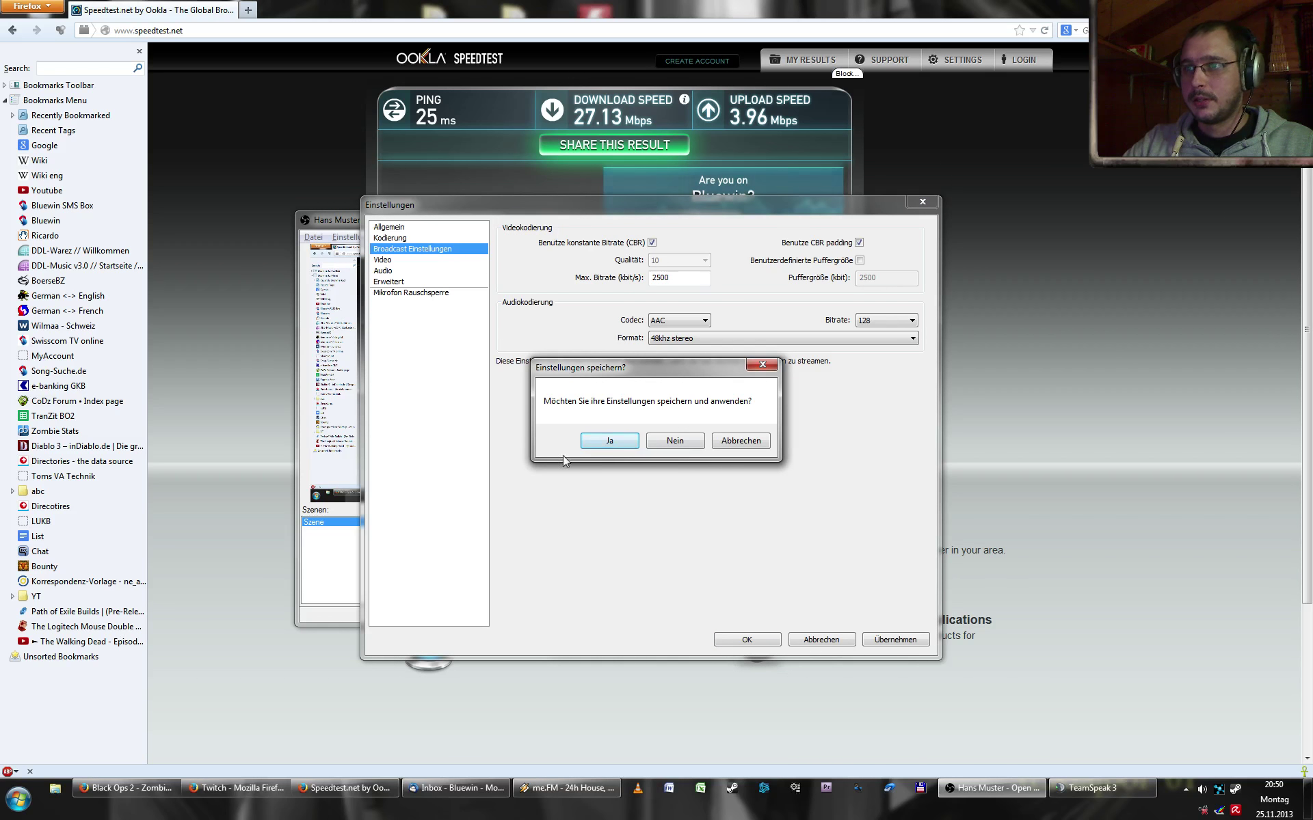
- Save the encoding changes, keep Modus on Nur Dateiausgabe, and bring up Explorer's Libraries
click(619, 443)
click(618, 443)
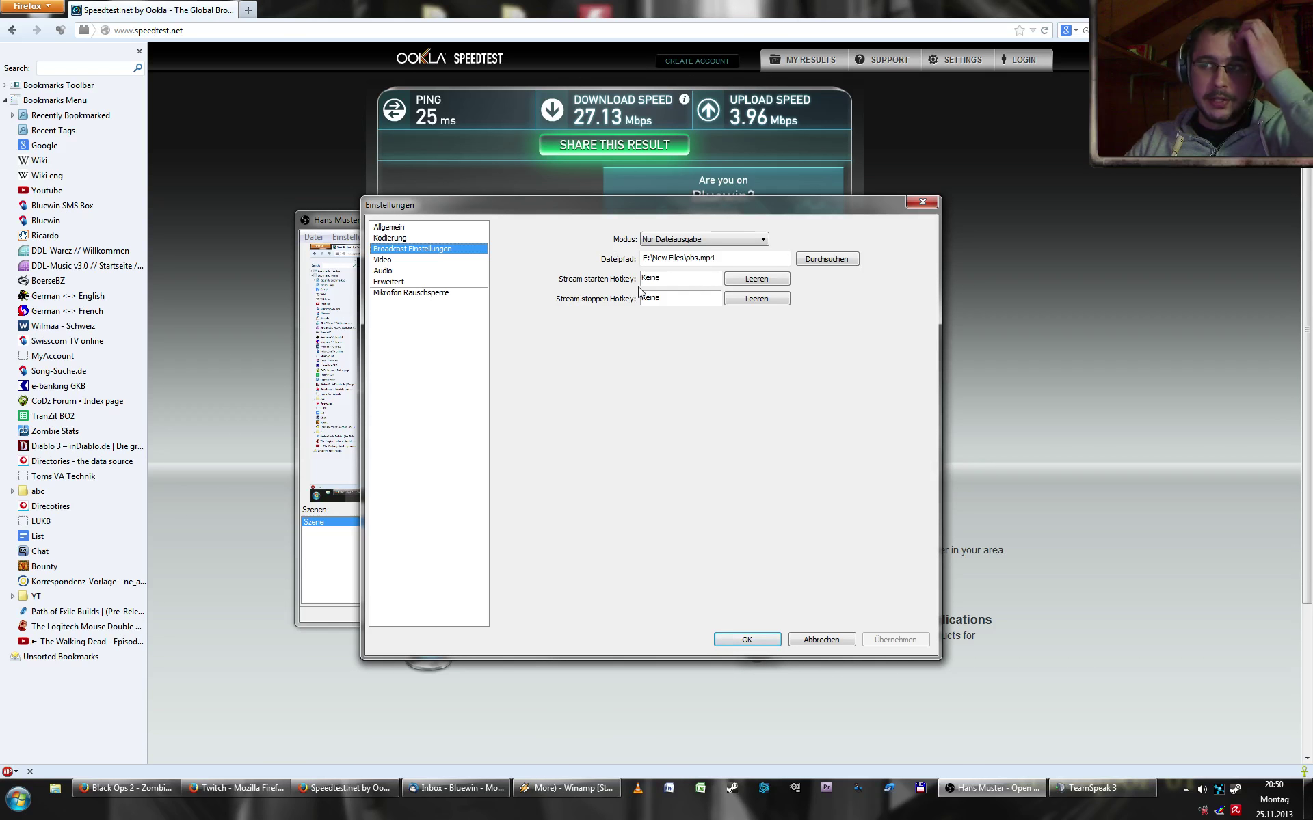
click(697, 239)
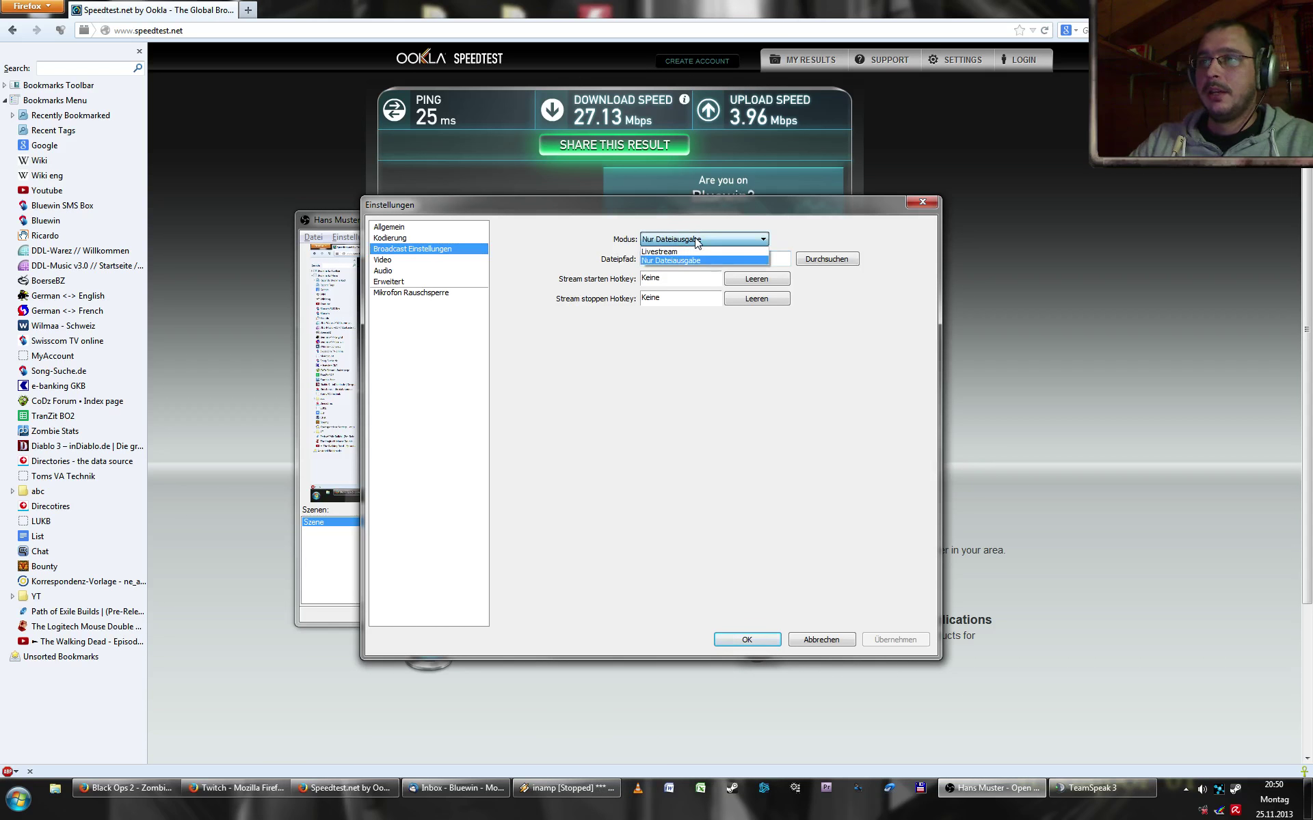
click(693, 264)
click(692, 264)
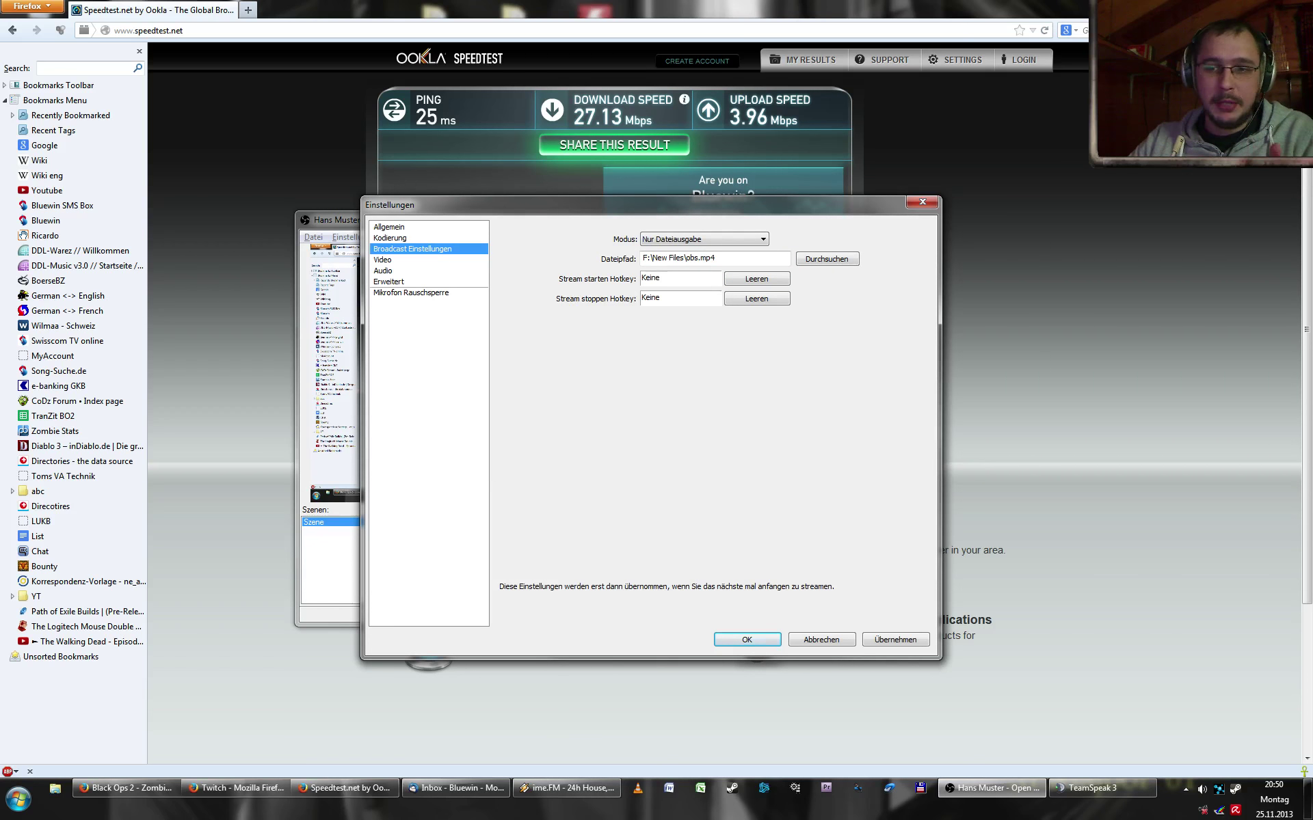
click(55, 788)
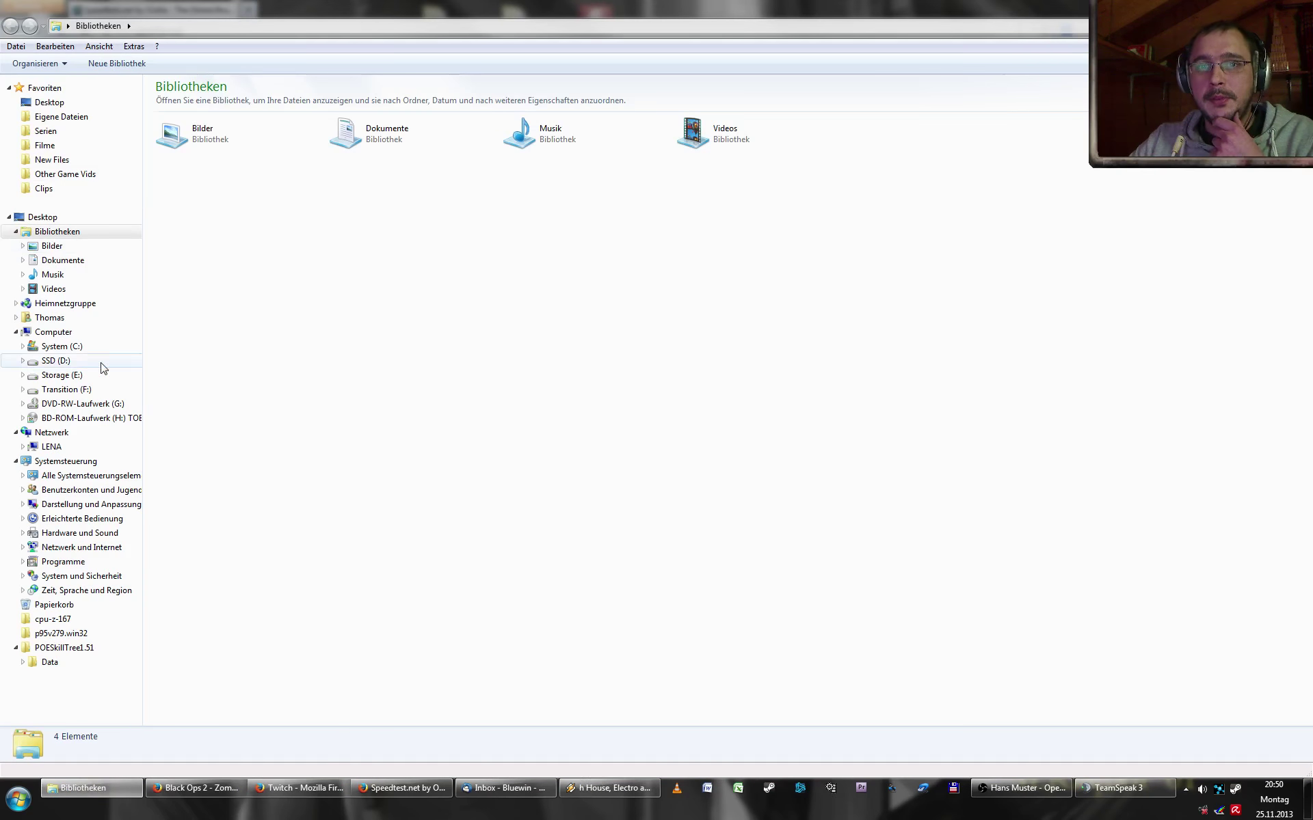
- Open F:\New Files and select the latest recording, obs.mp4
click(76, 389)
click(197, 130)
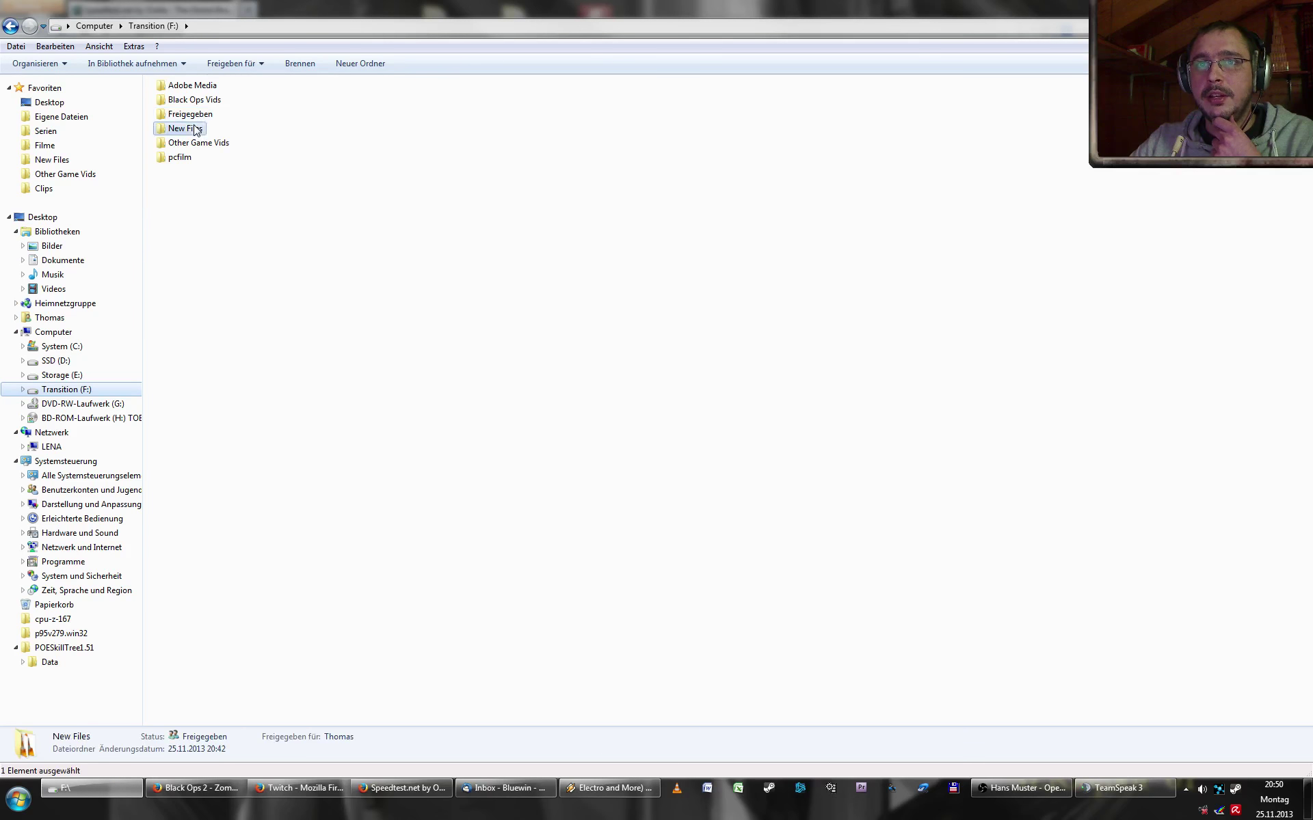
double_click(197, 130)
click(195, 232)
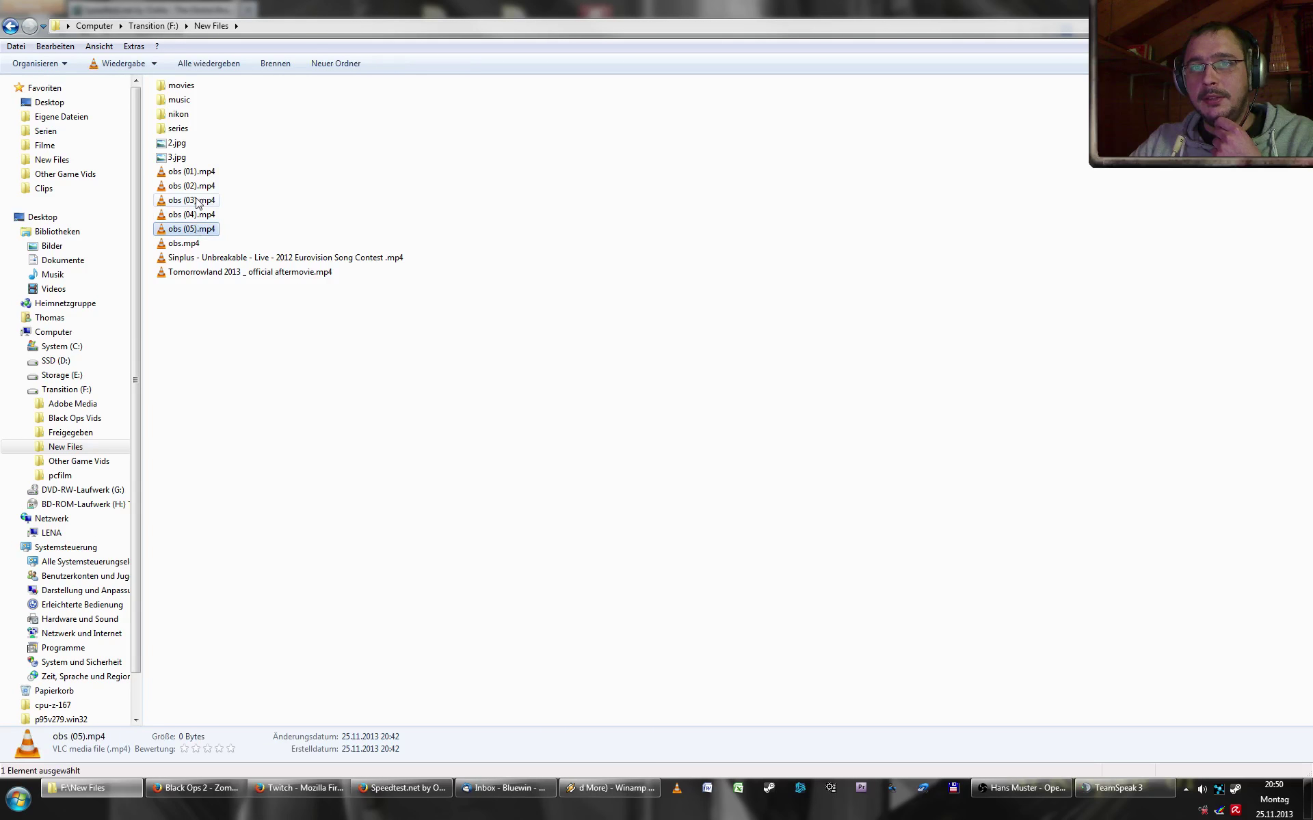
click(197, 201)
click(194, 186)
click(194, 171)
click(200, 231)
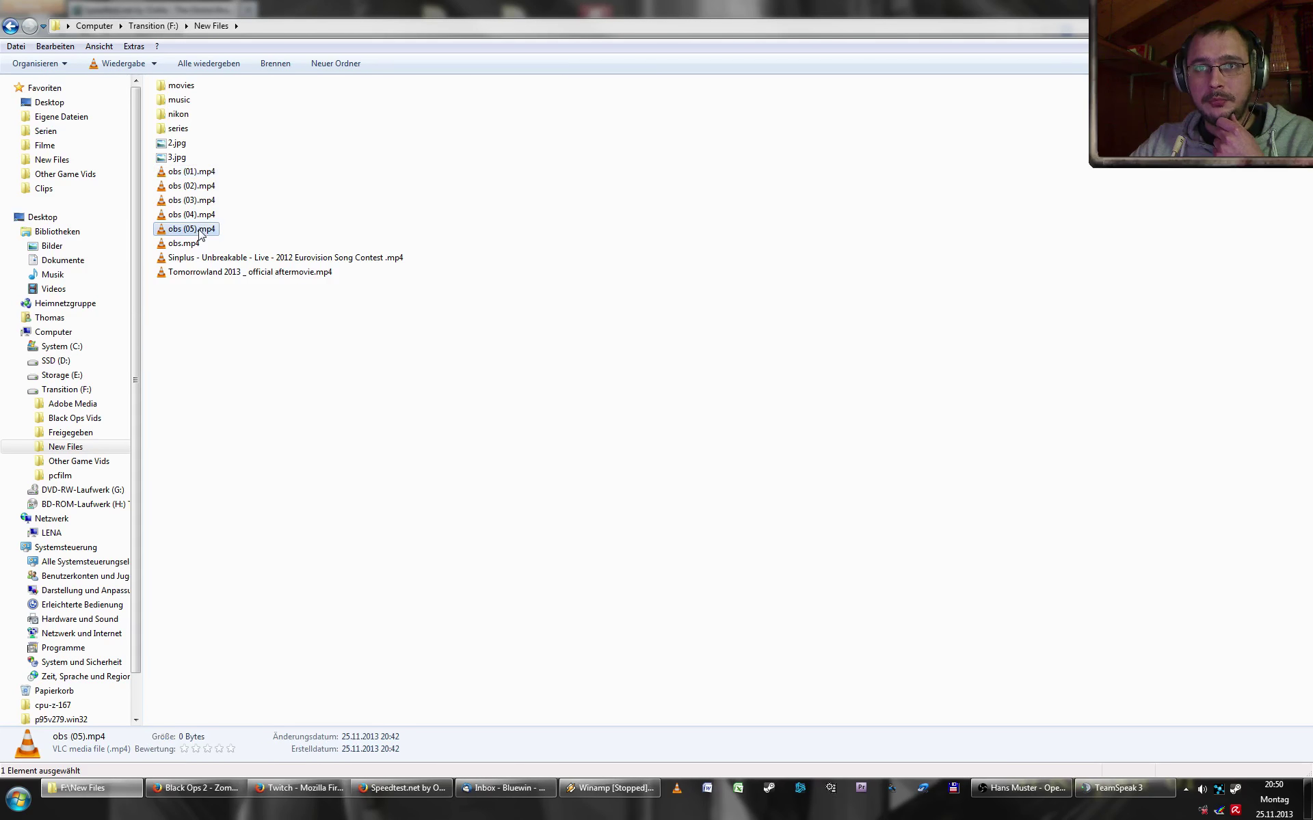
click(186, 246)
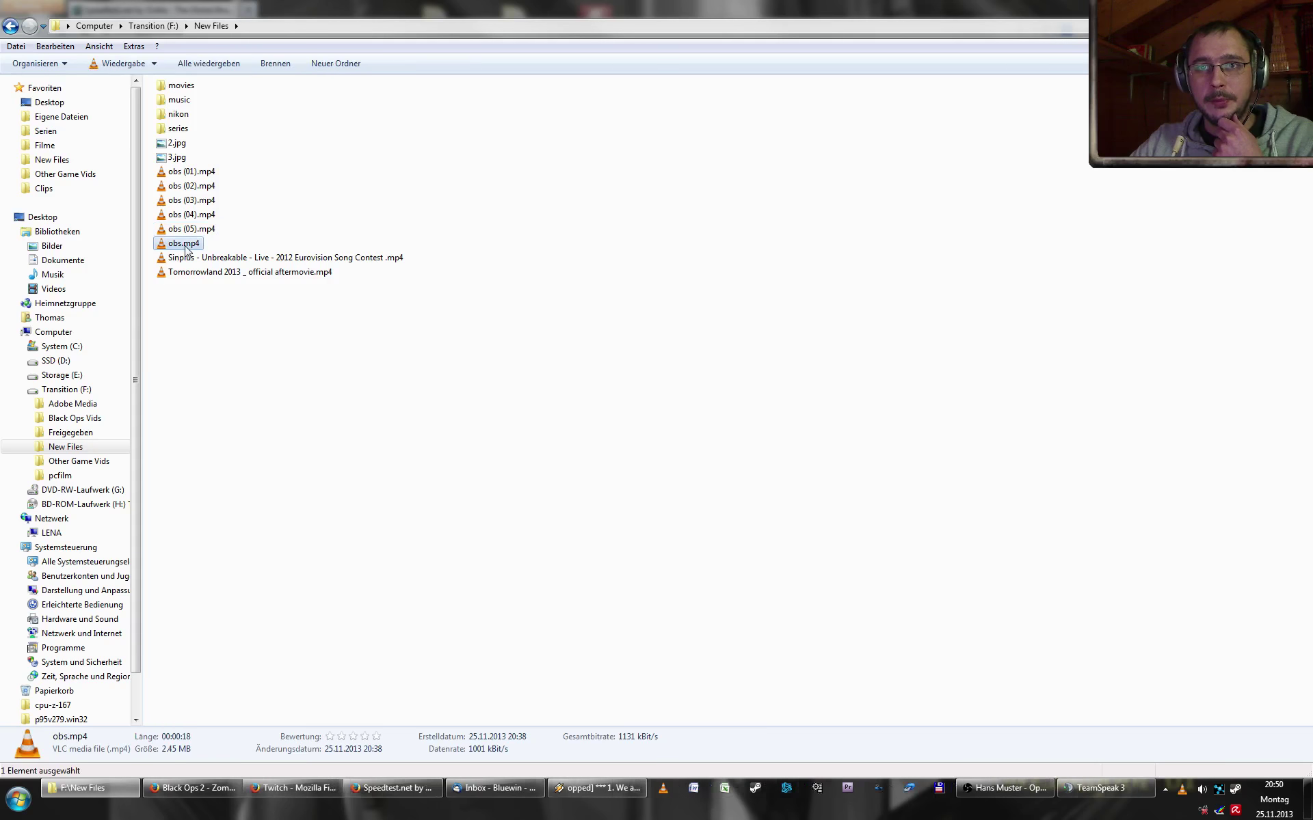
- Play obs.mp4 in VLC, close the player, and return to OBS settings
double_click(184, 246)
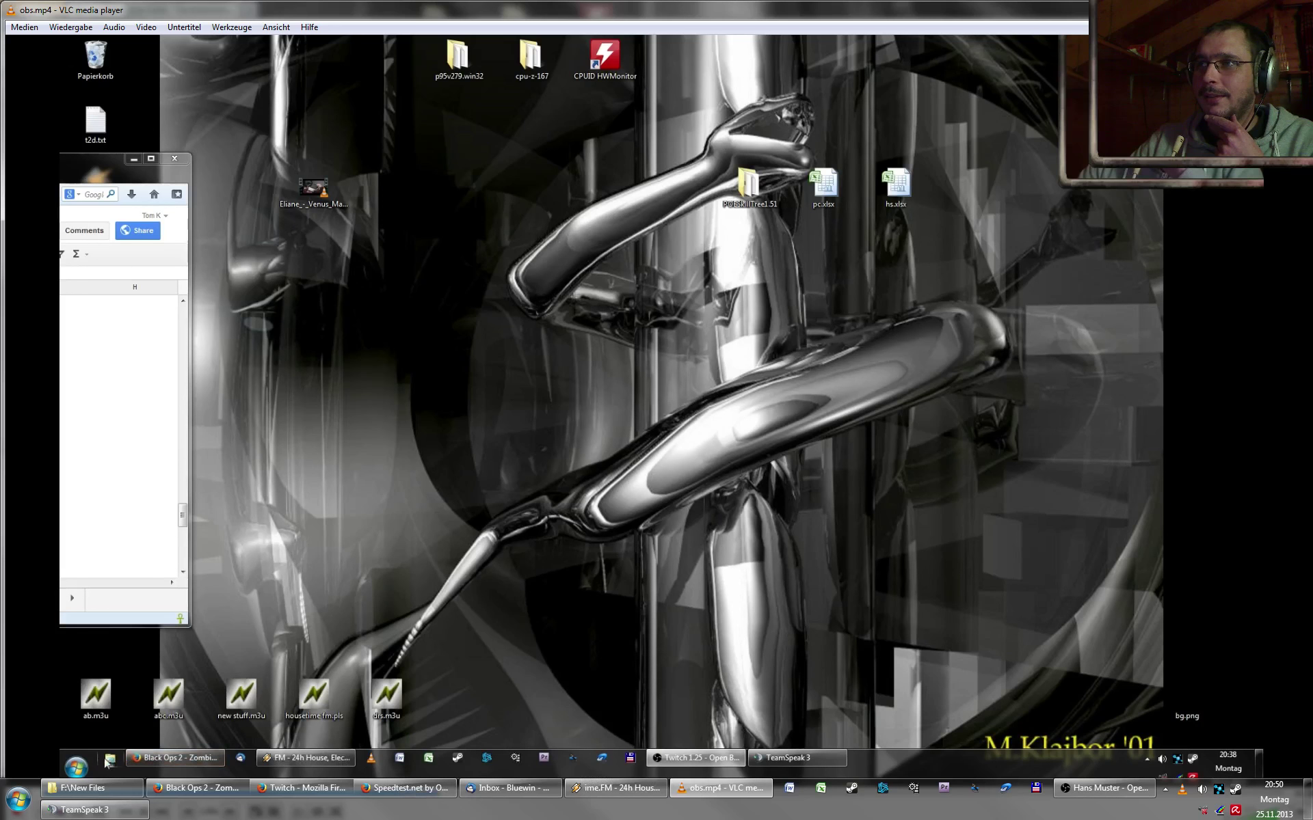
key(ctrl+q)
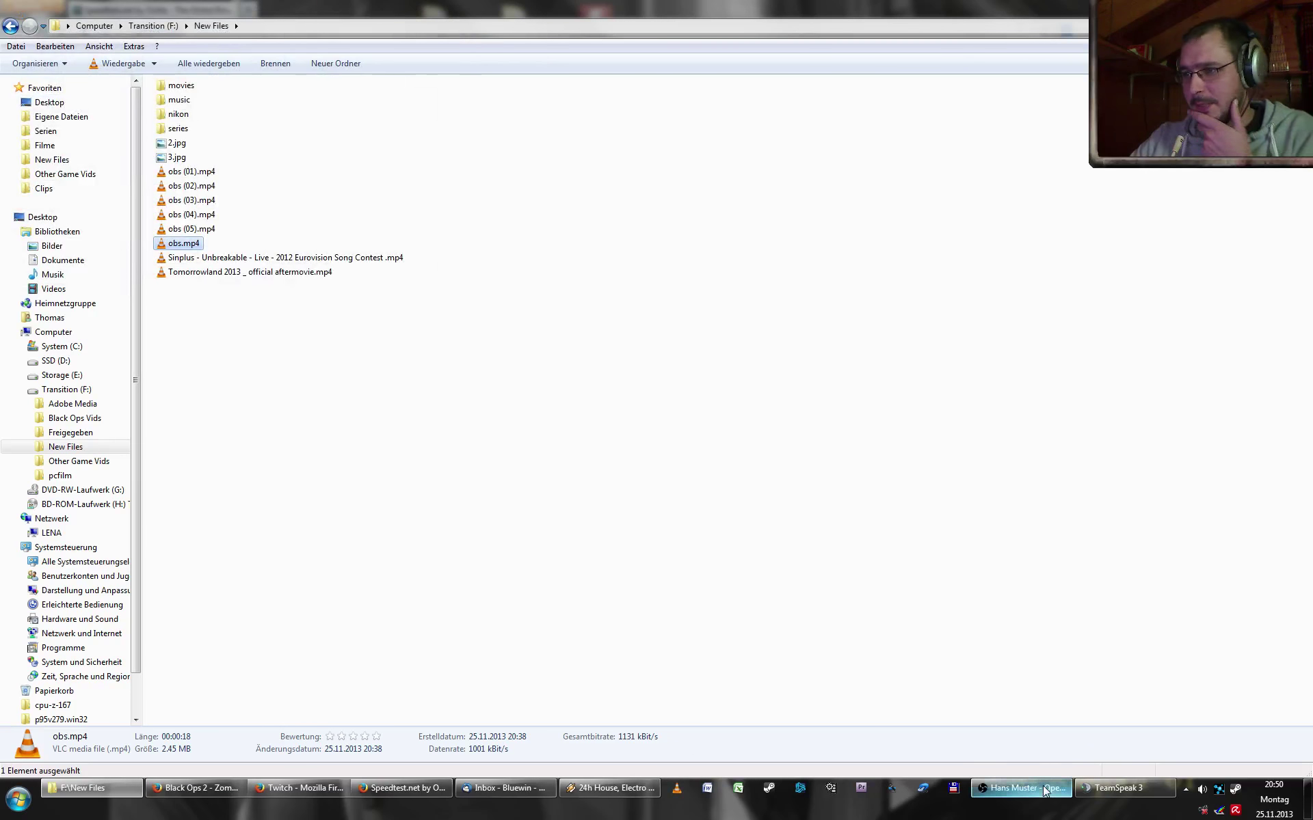
click(1044, 791)
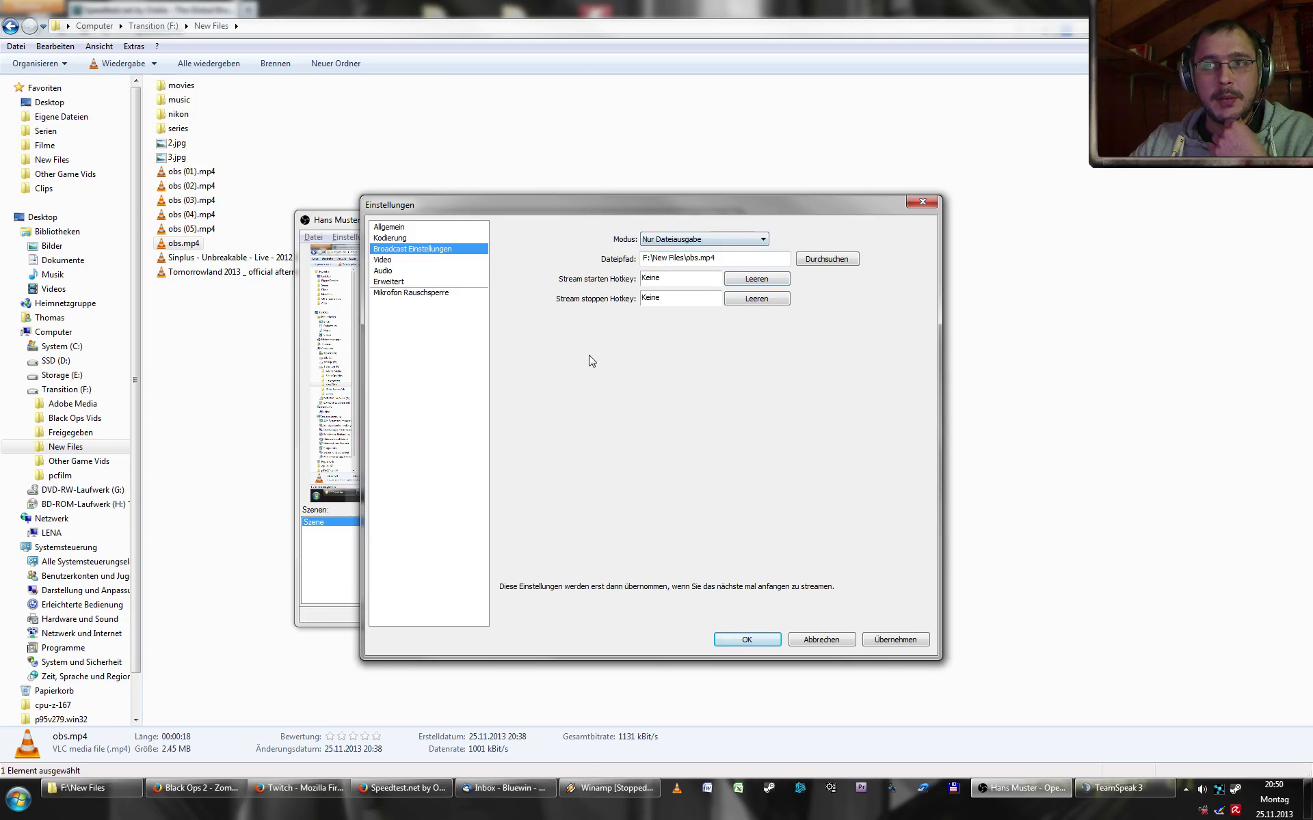
- Set Livestream mode on Twitch / Justin.tv with the EU: Amsterdam, NL server
click(670, 239)
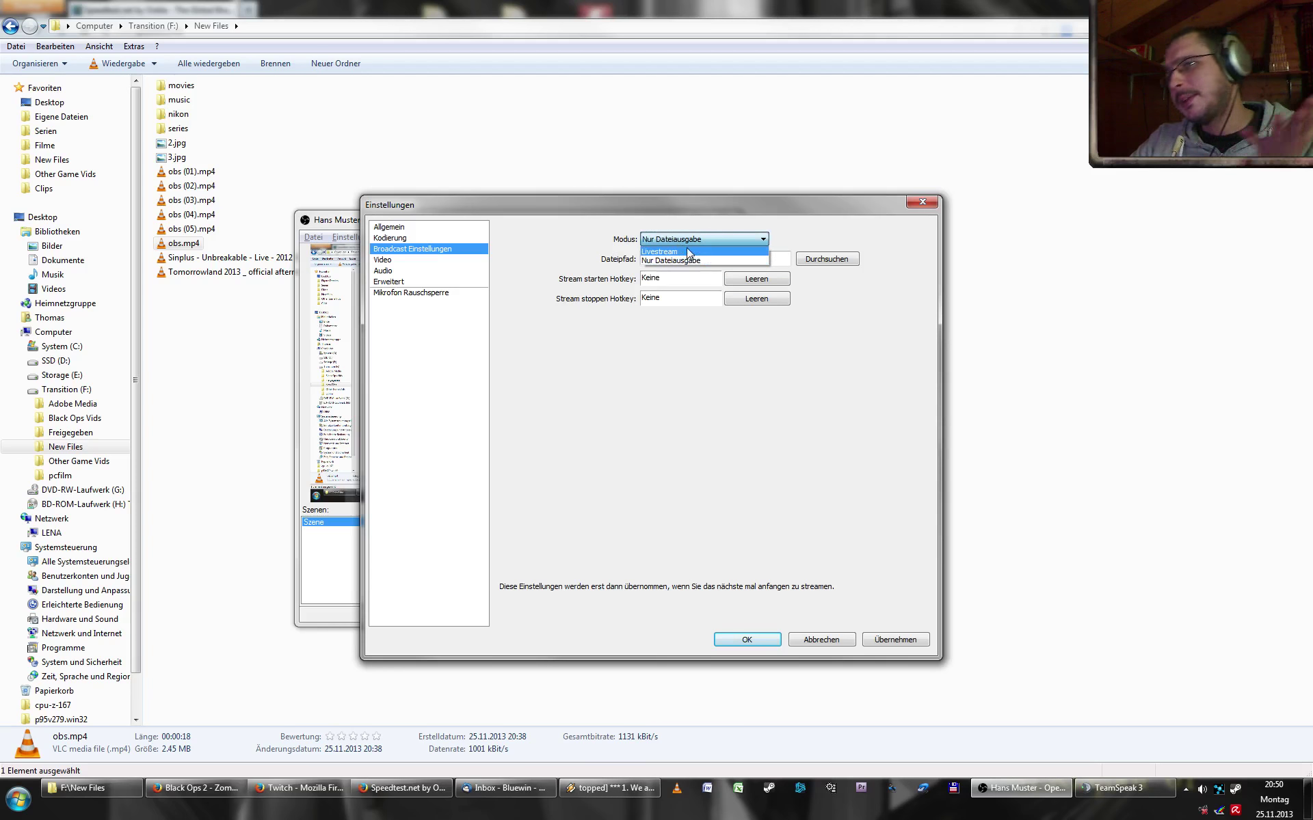
click(696, 253)
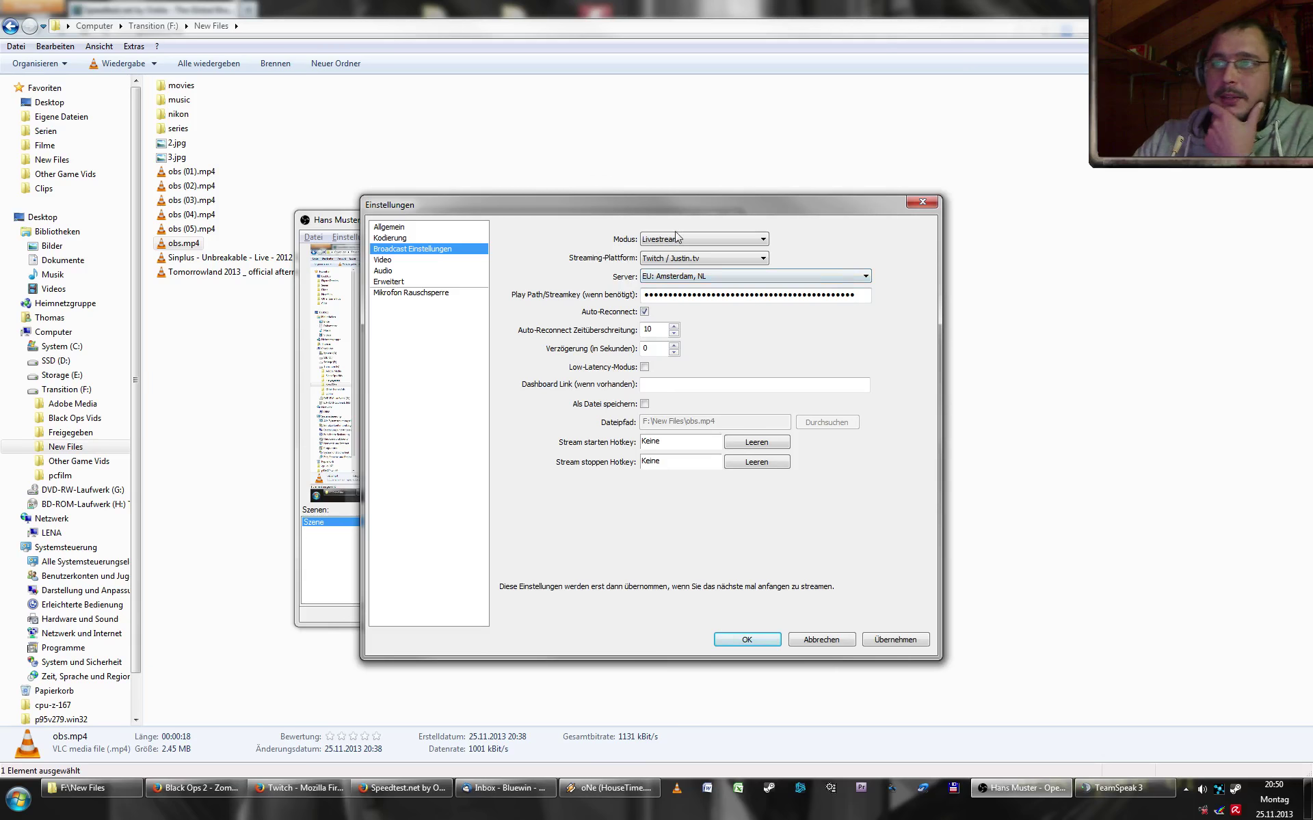
click(697, 259)
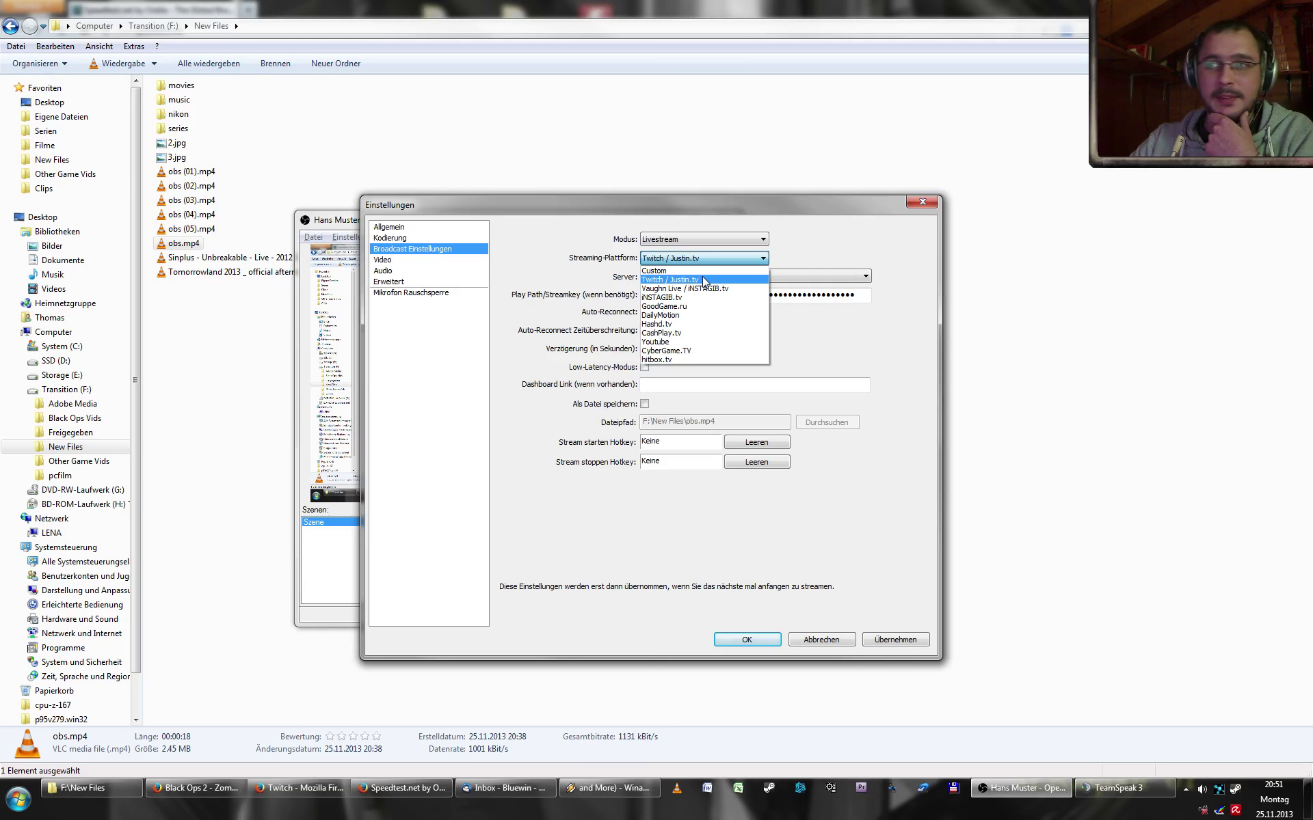
click(704, 280)
click(744, 276)
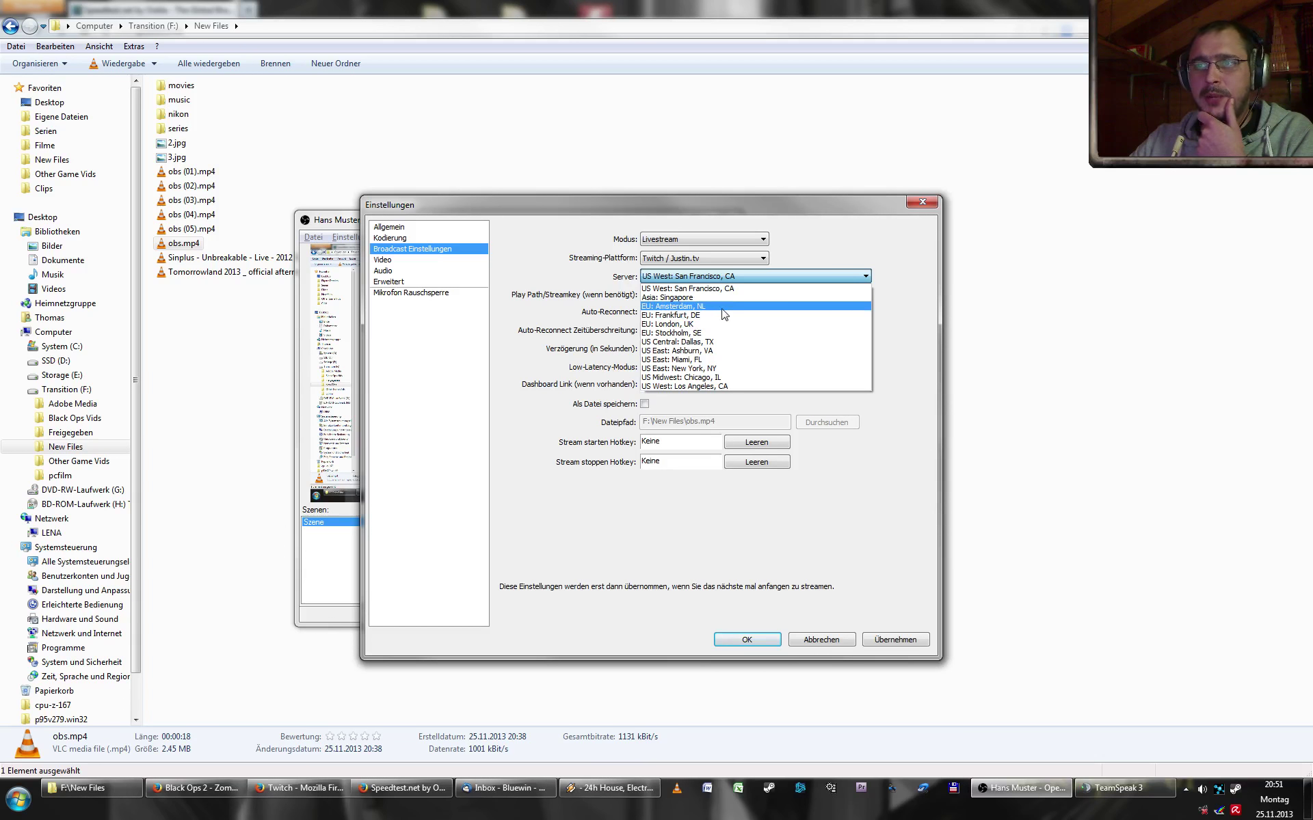
click(722, 309)
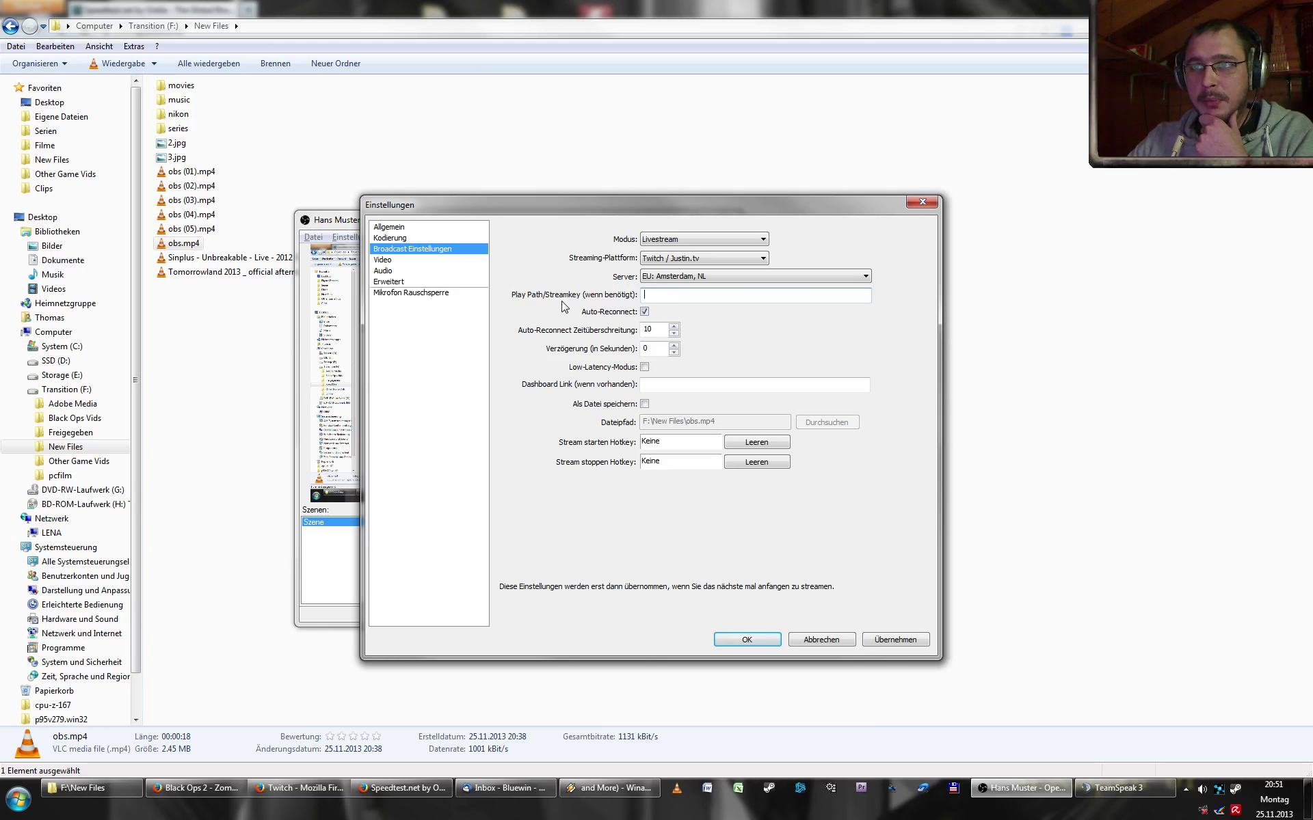
click(280, 790)
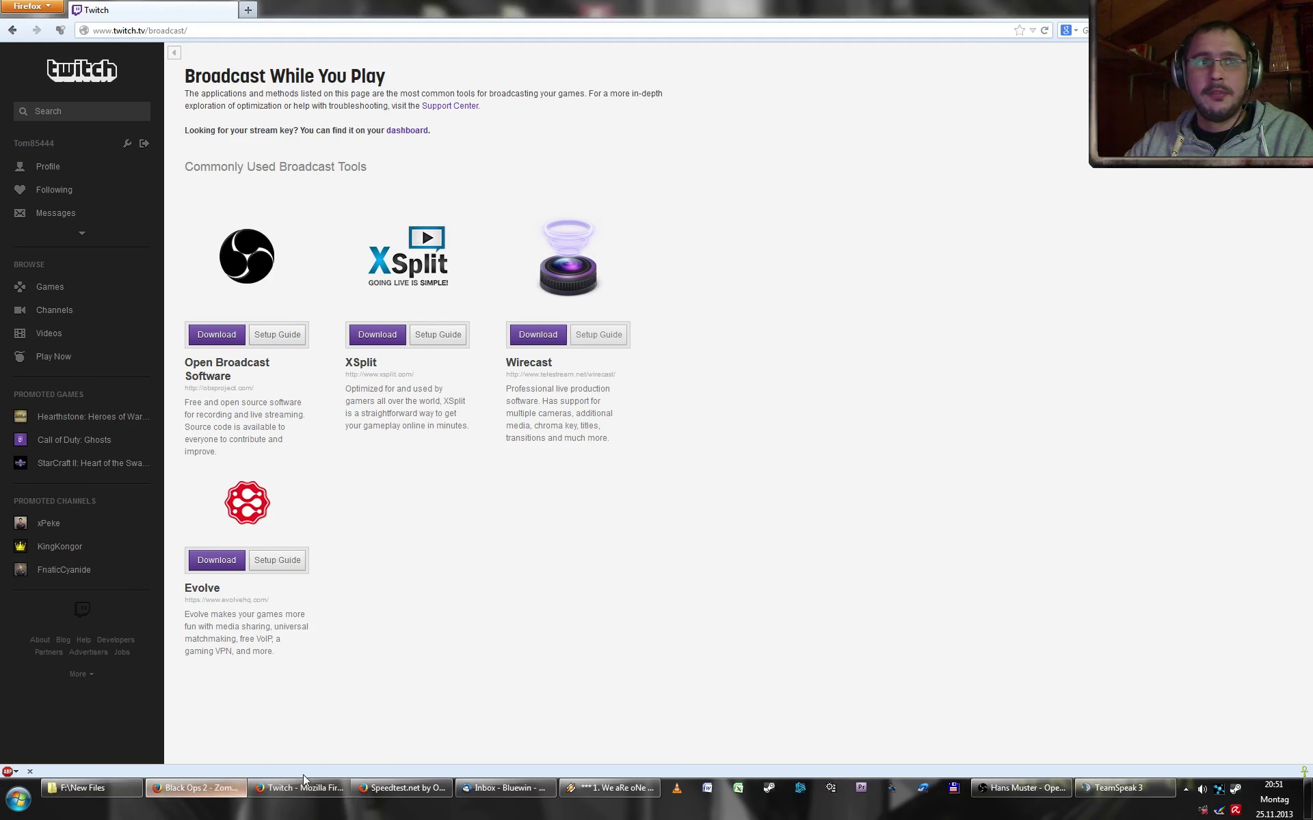
- Copy the stream key from Twitch's dashboard and paste it into OBS's Play Path/Streamkey field
click(387, 787)
click(301, 788)
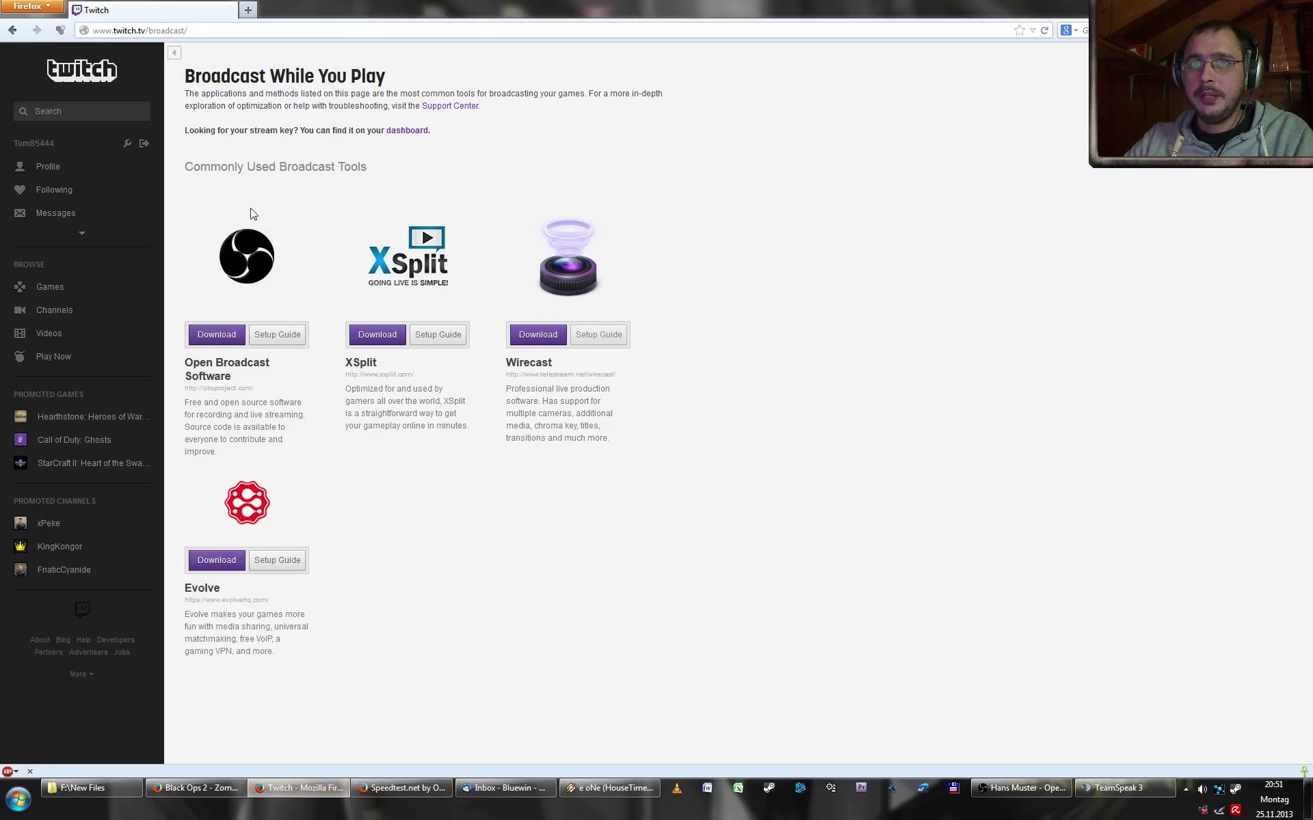
click(406, 130)
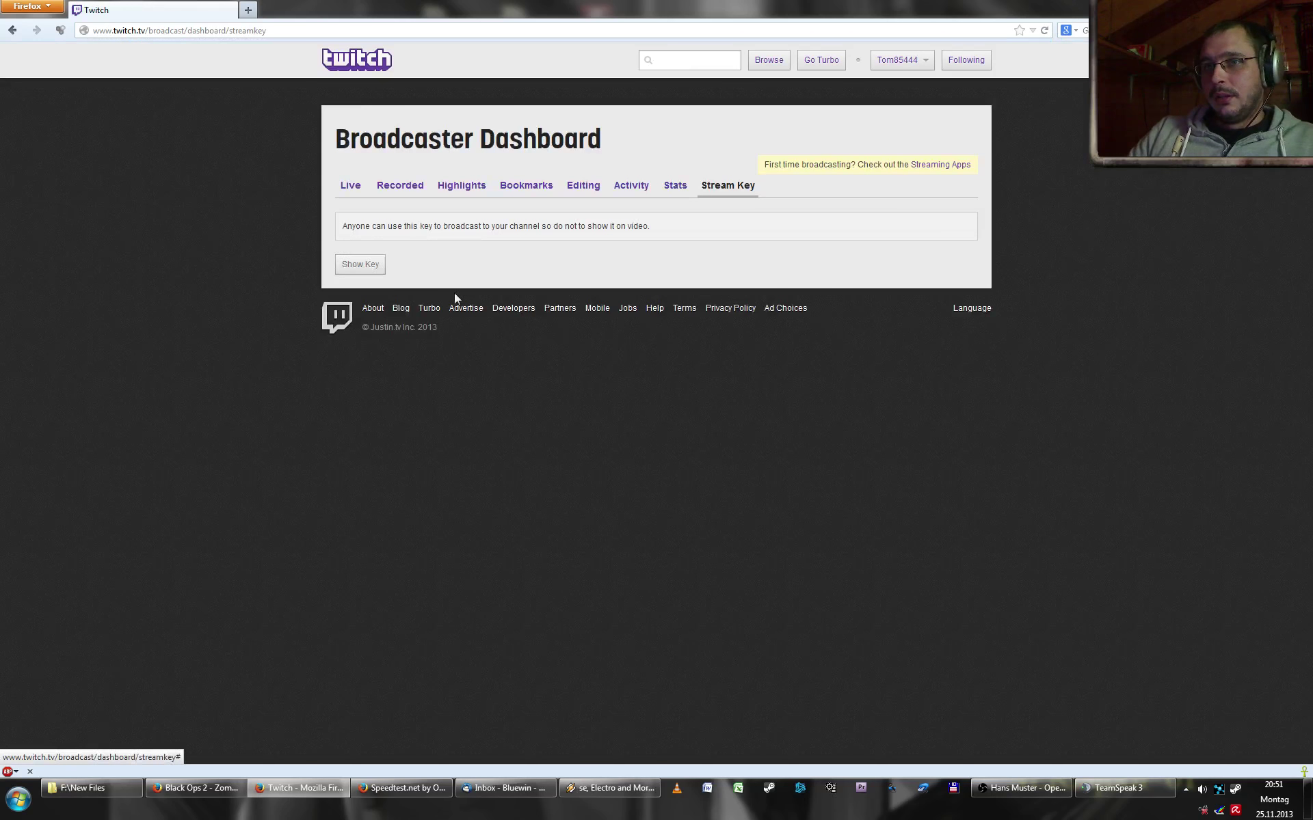
drag(334, 264, 542, 263)
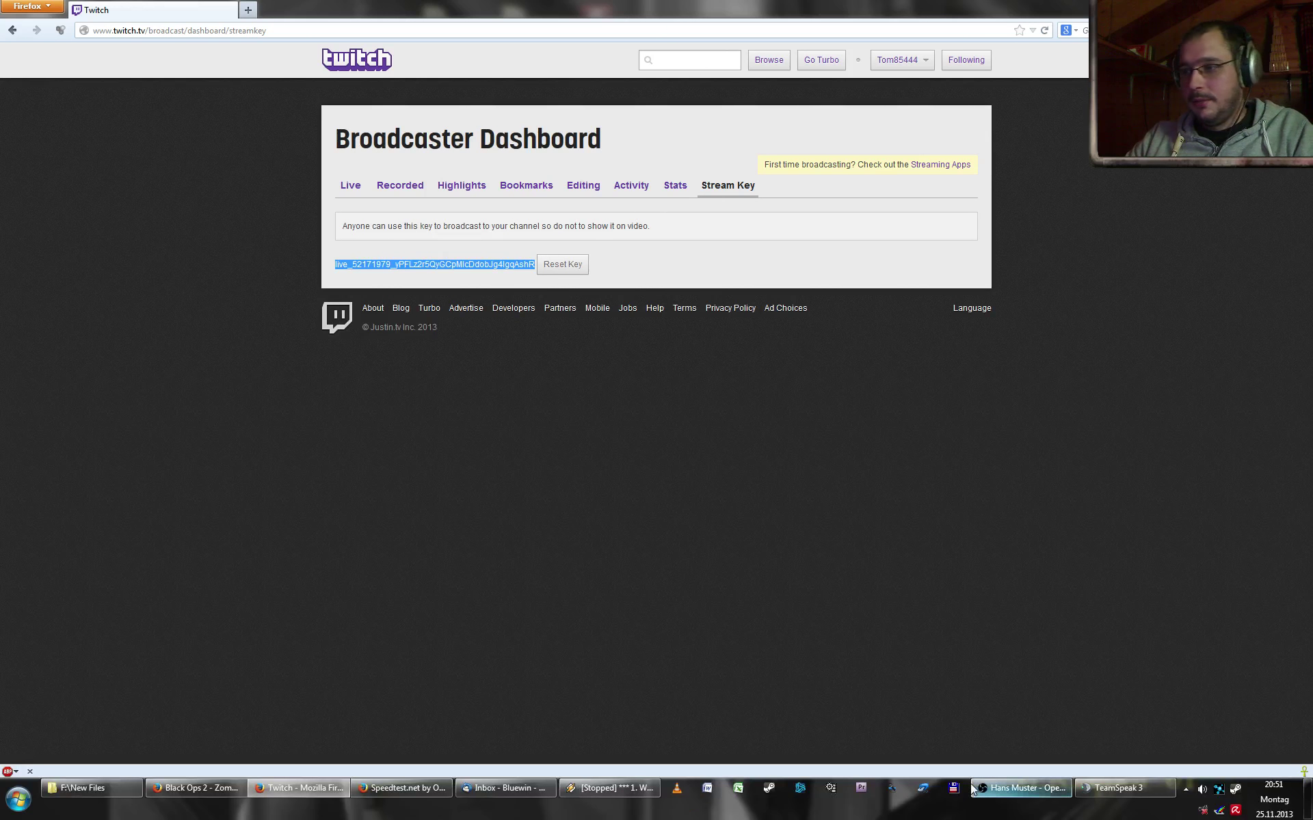
click(1020, 788)
key(ctrl+v)
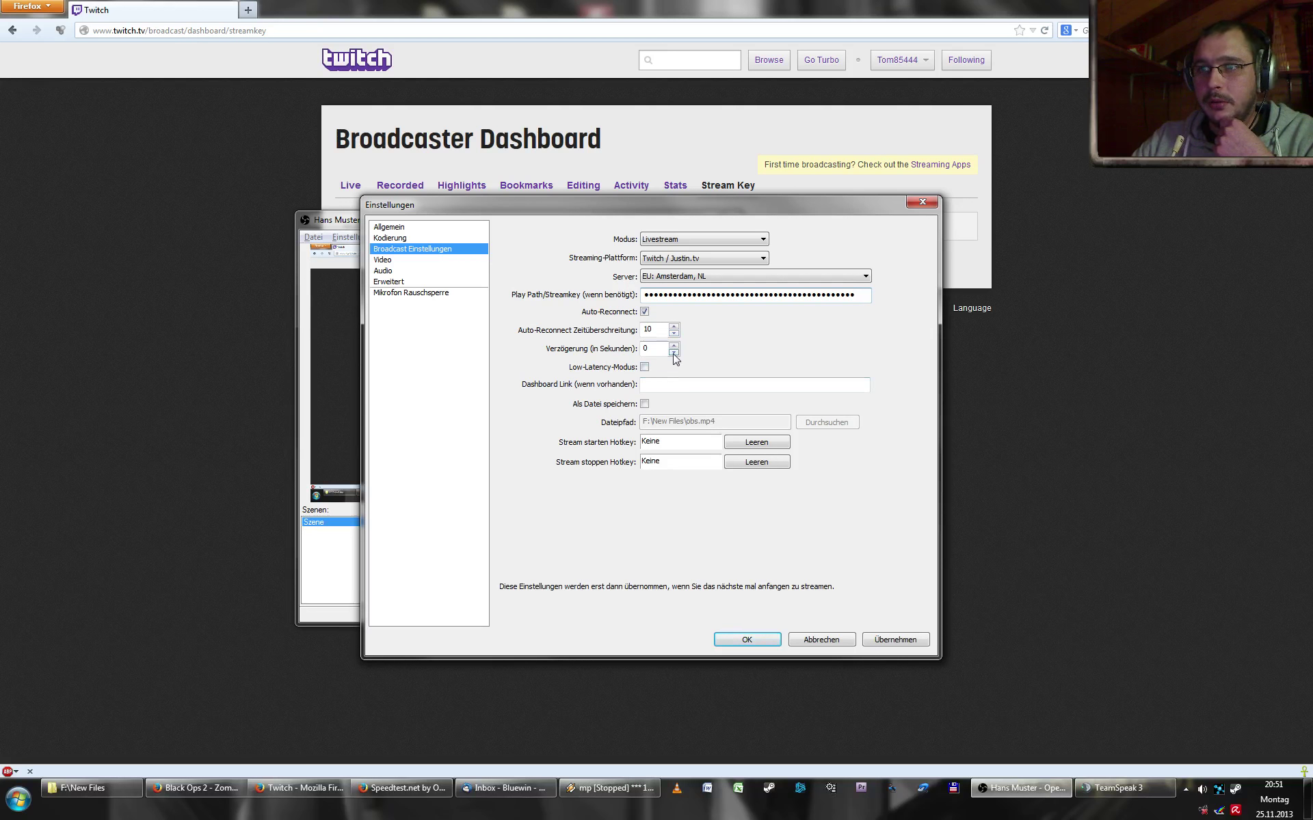
- Leave Verzögerung at 0 seconds, apply the broadcast settings, and open the Video page
click(660, 327)
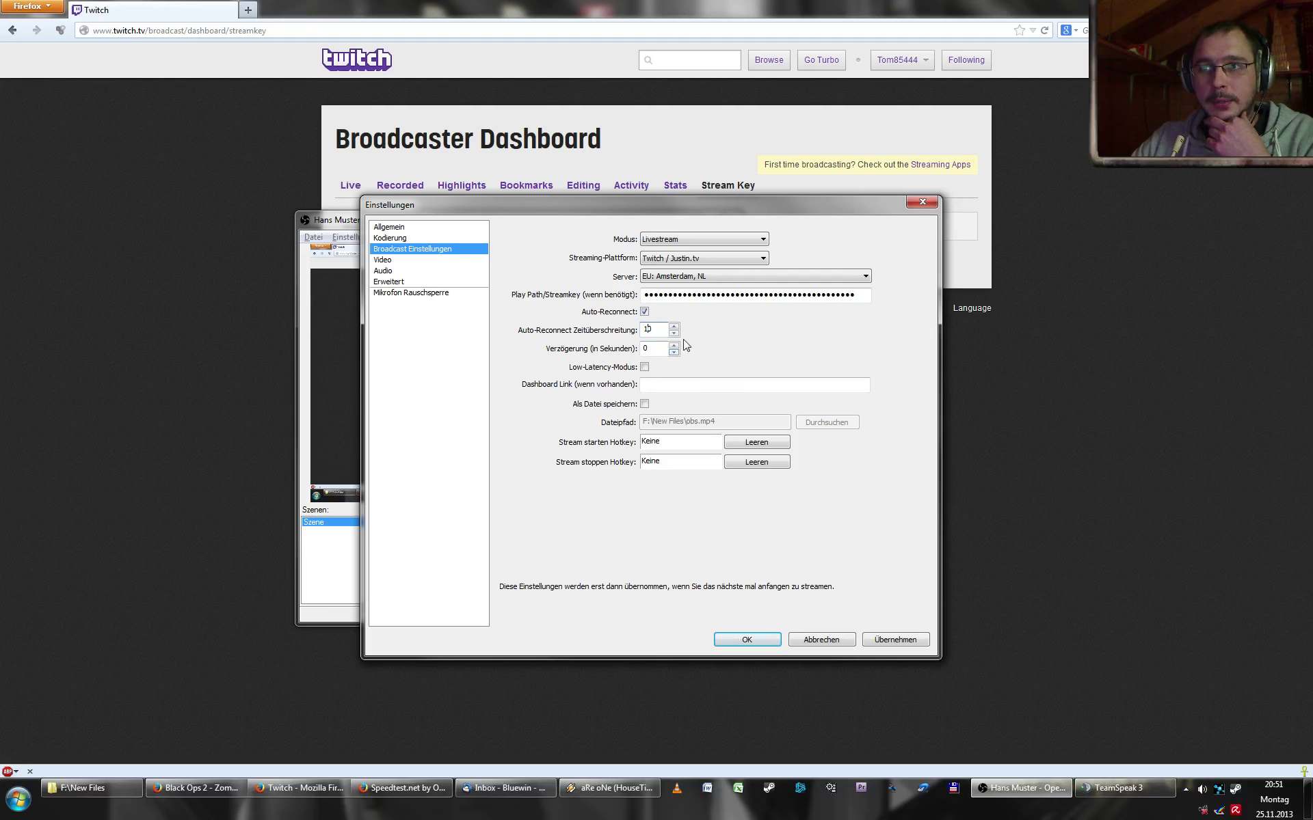
click(673, 345)
click(673, 345)
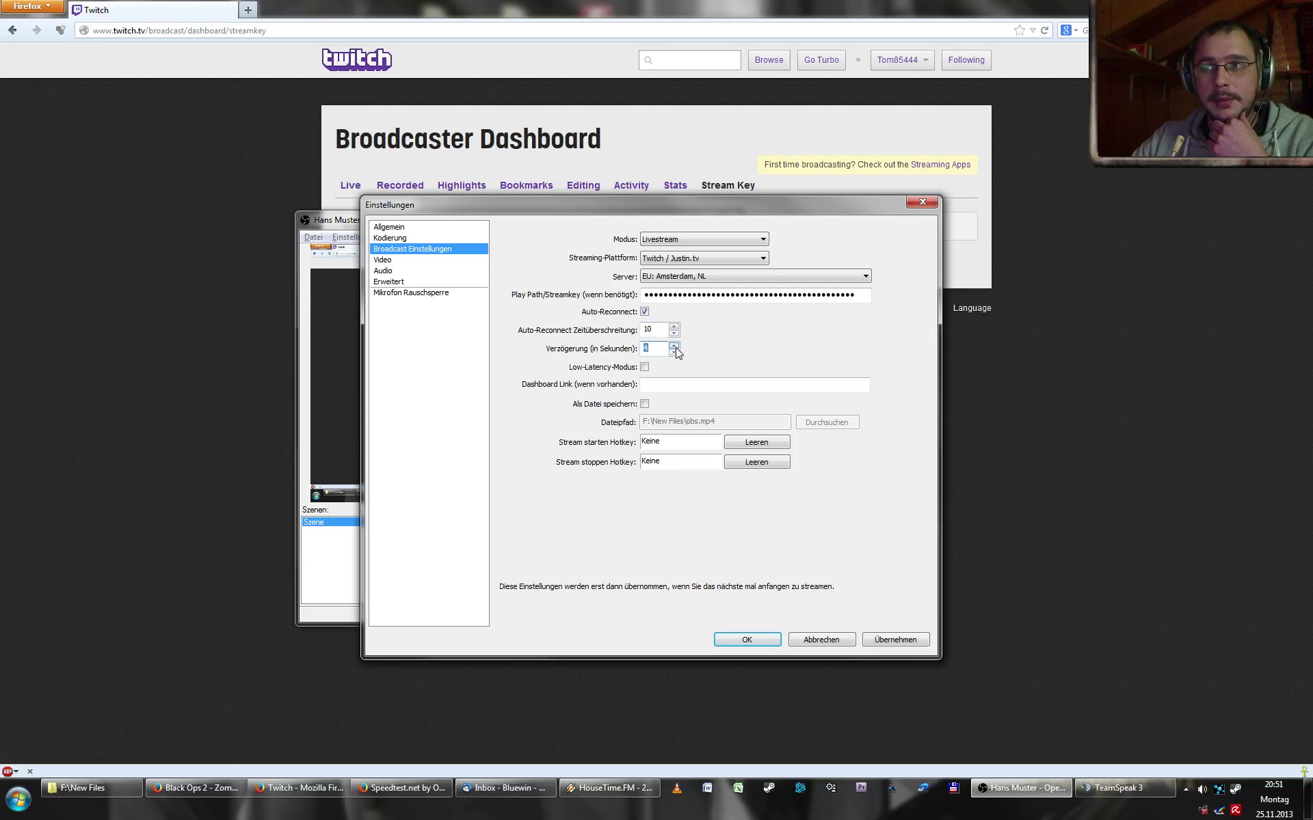
click(674, 345)
click(673, 352)
click(673, 352)
click(673, 352)
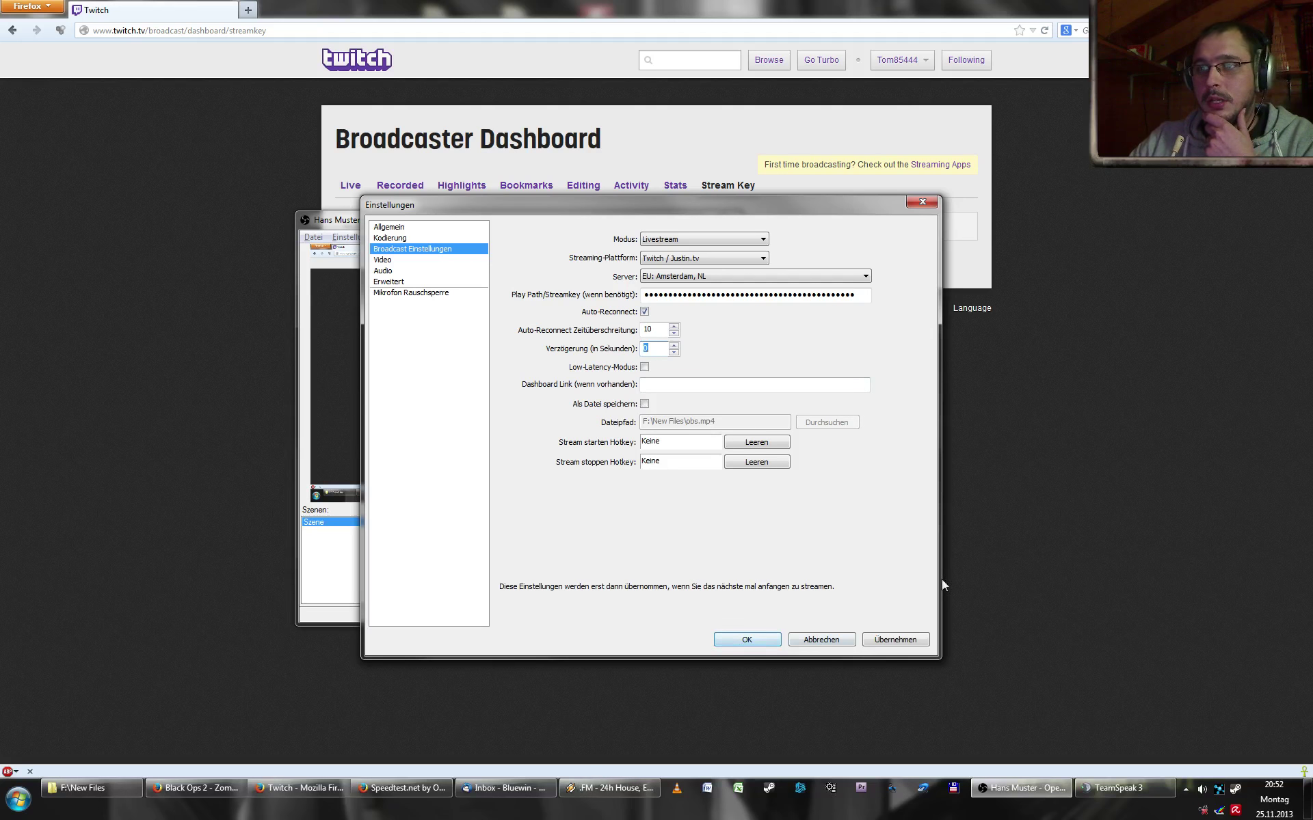
click(889, 641)
click(424, 262)
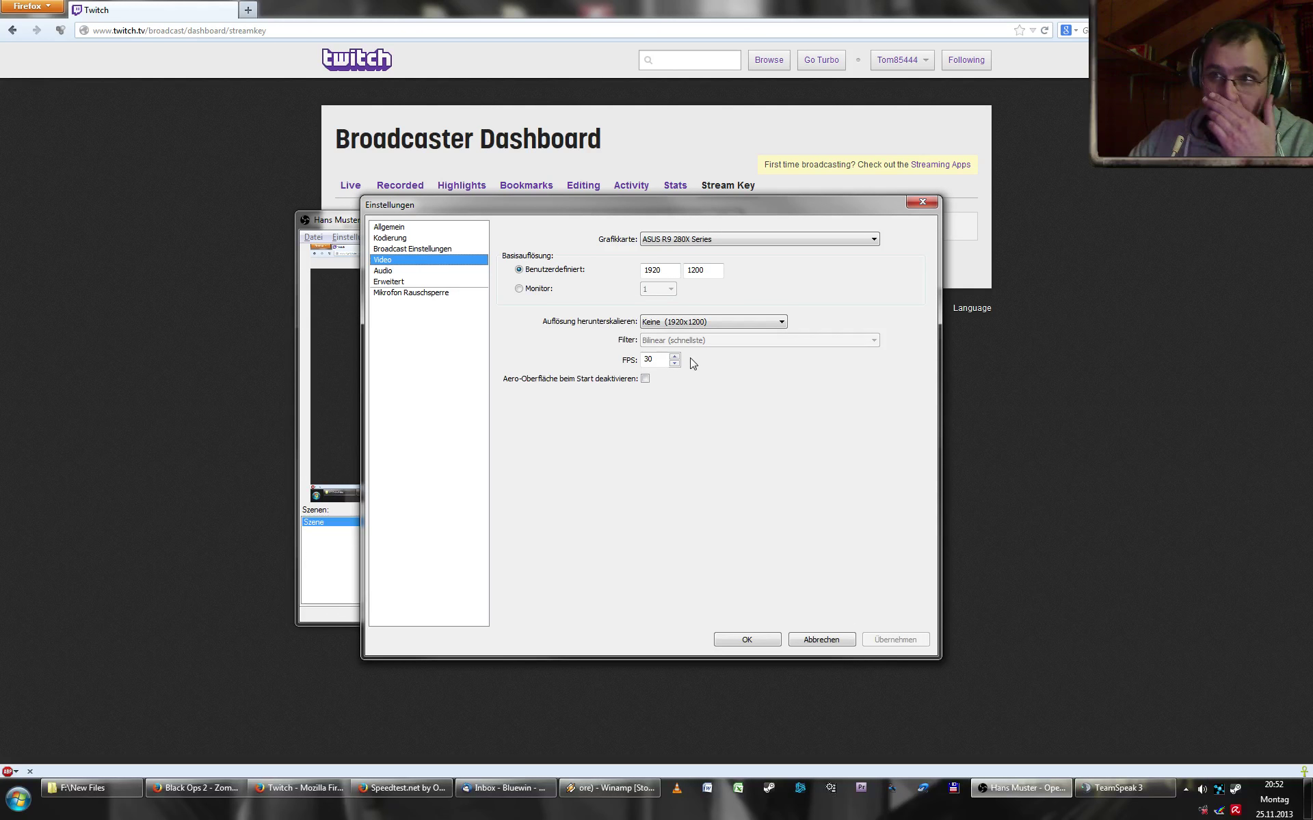
- Keep the current graphics card and open the Auflösung herunterskalieren choices
click(711, 238)
click(707, 220)
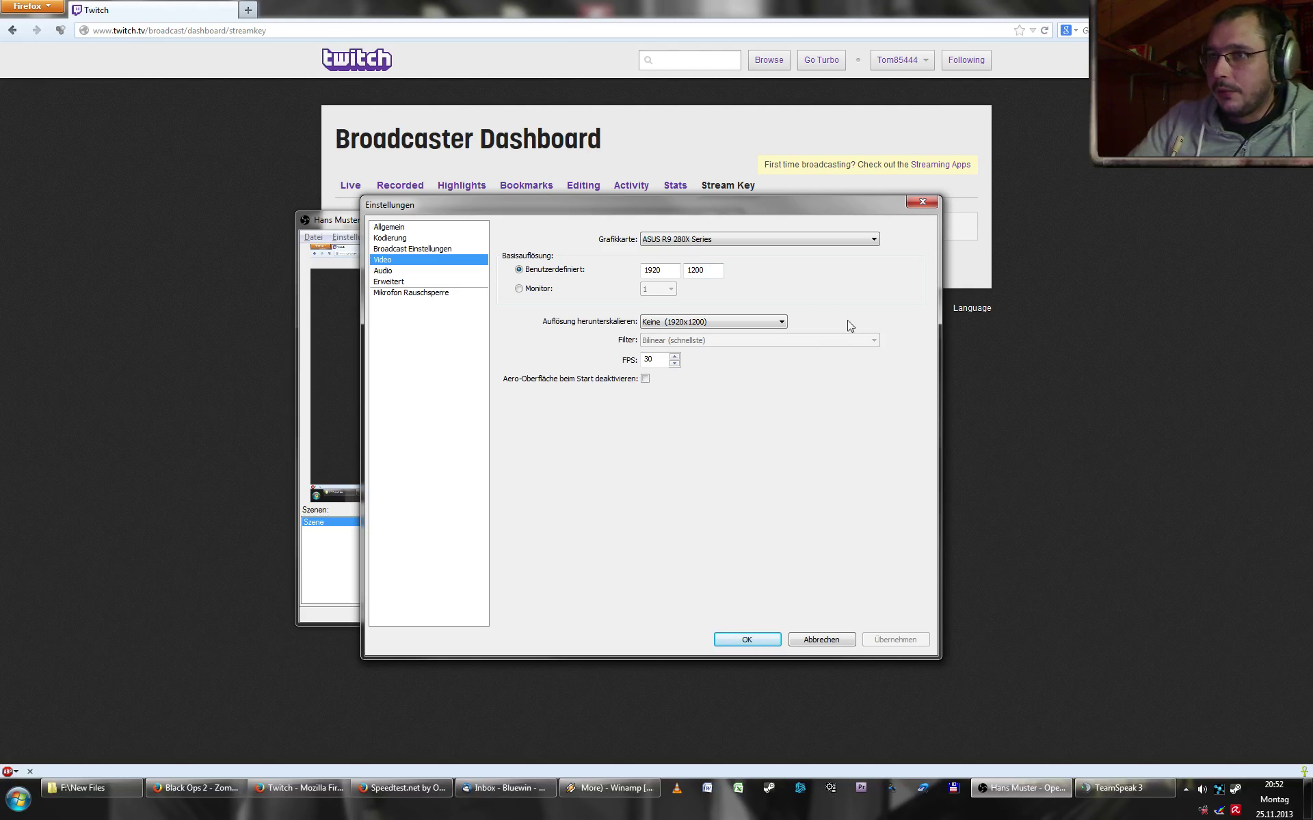
click(779, 324)
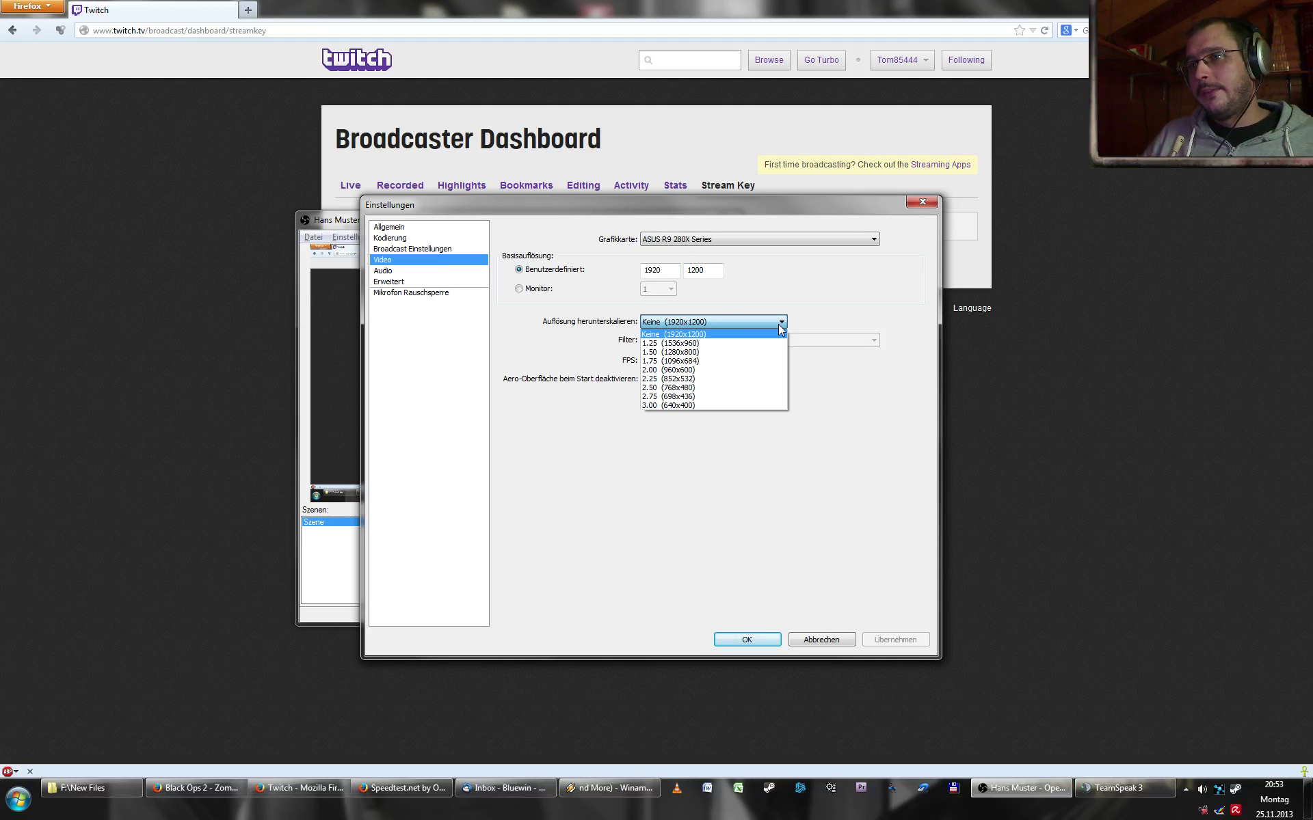
- Try 2.00 (960x600) downscaling with the Bilinear (schnellste) filter
click(728, 372)
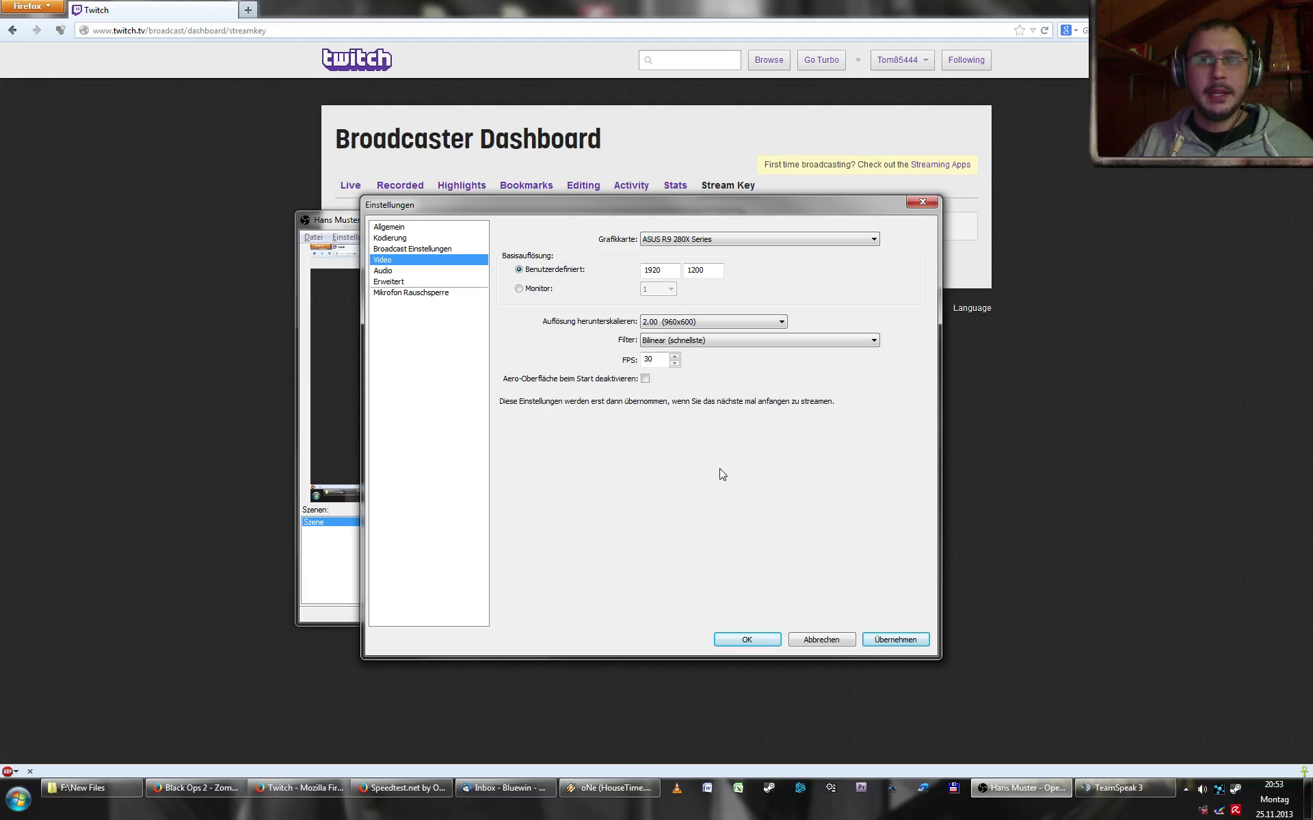
click(659, 345)
click(676, 345)
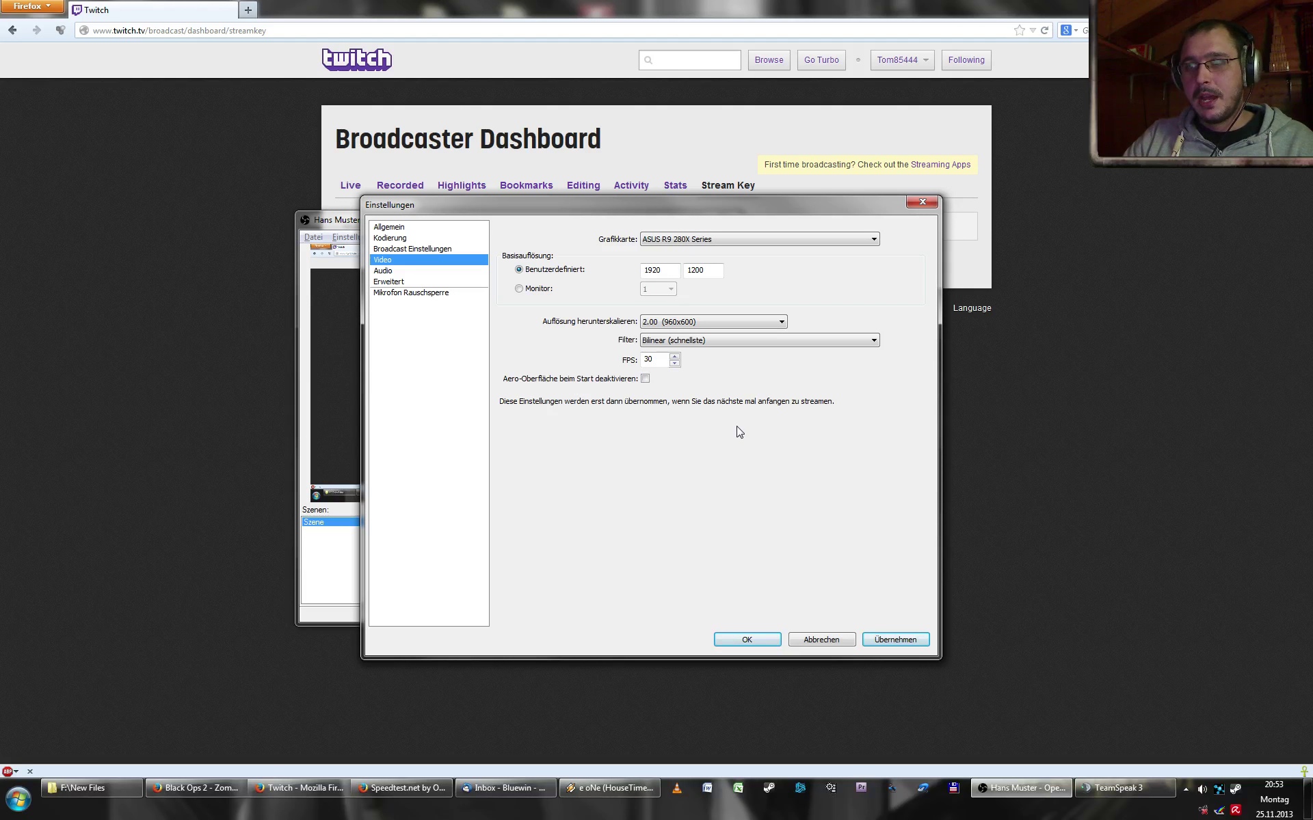
click(684, 323)
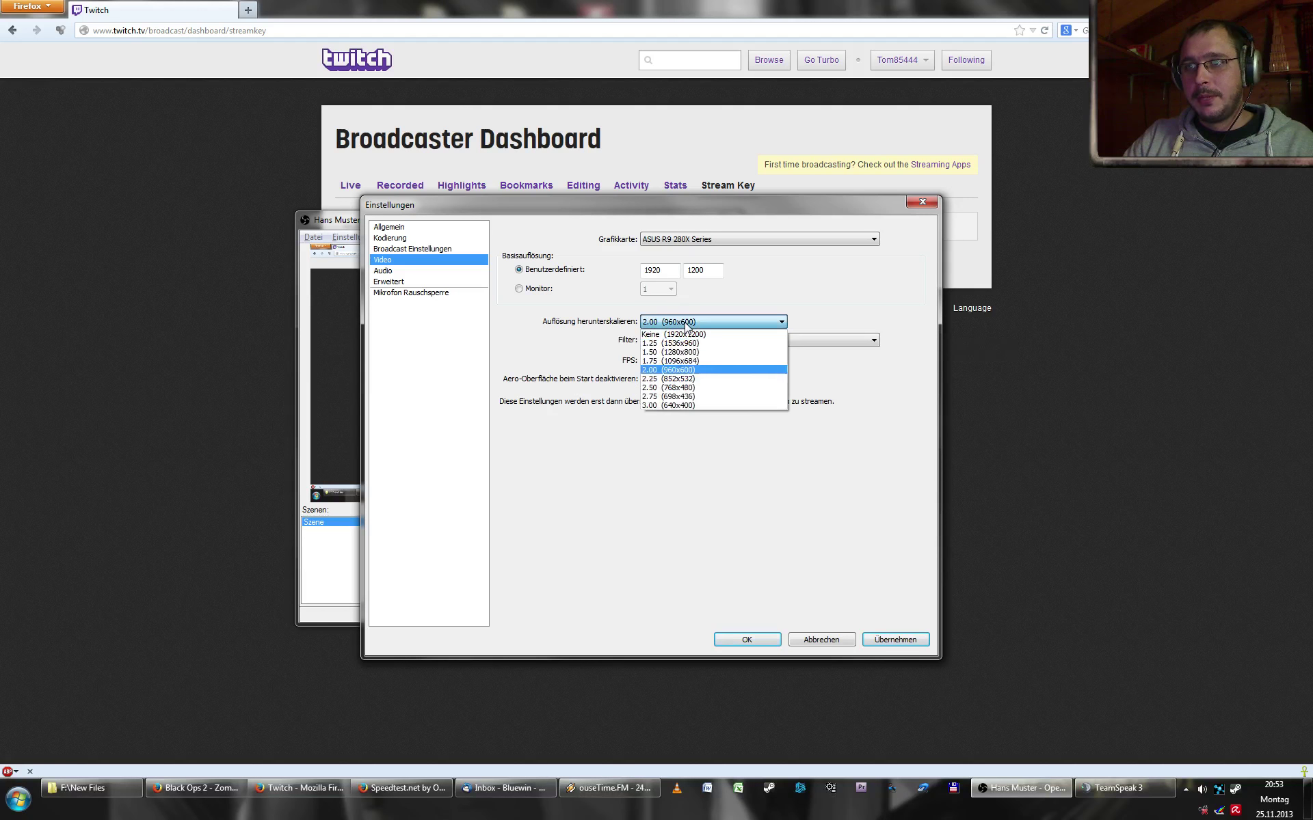
click(682, 370)
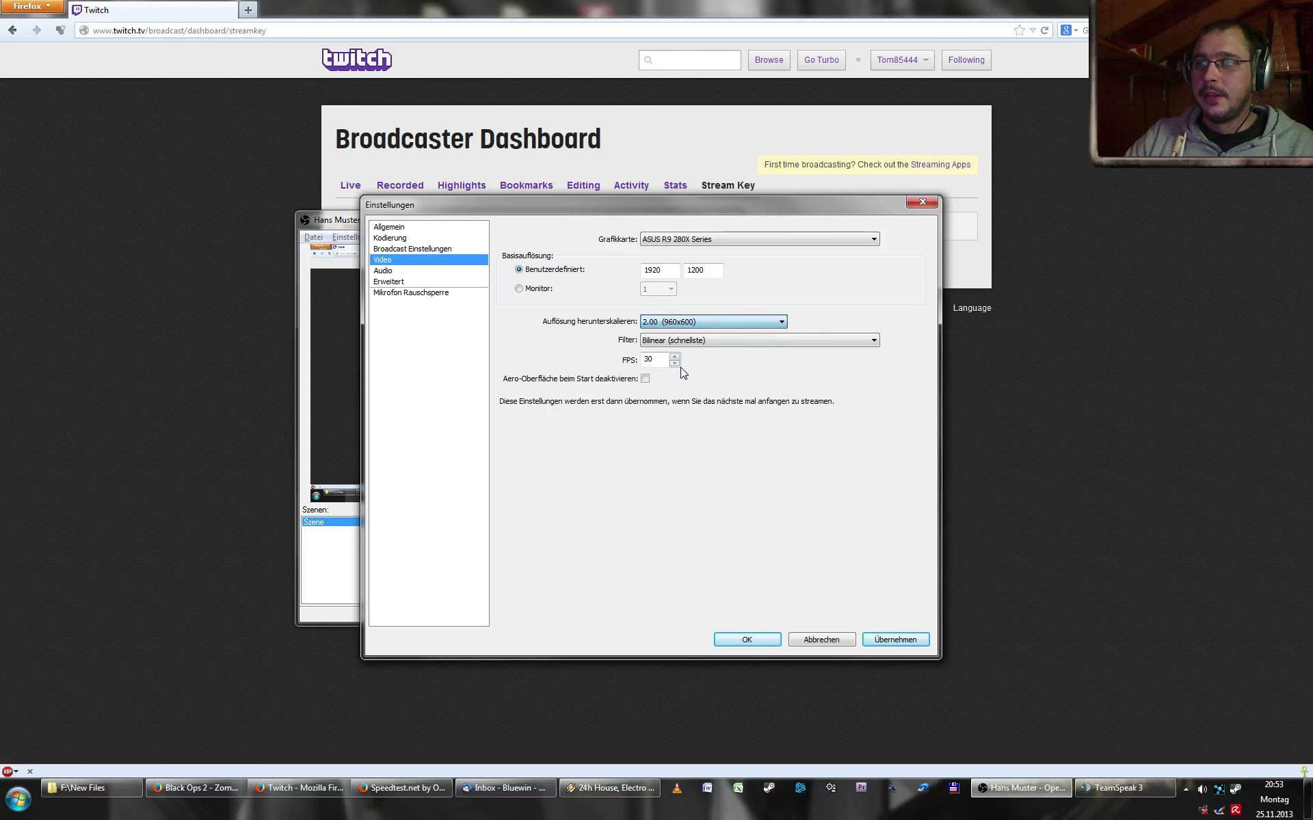
- Switch downscaling to 1.25 (1536x960), apply it, and open the Audio page
click(713, 324)
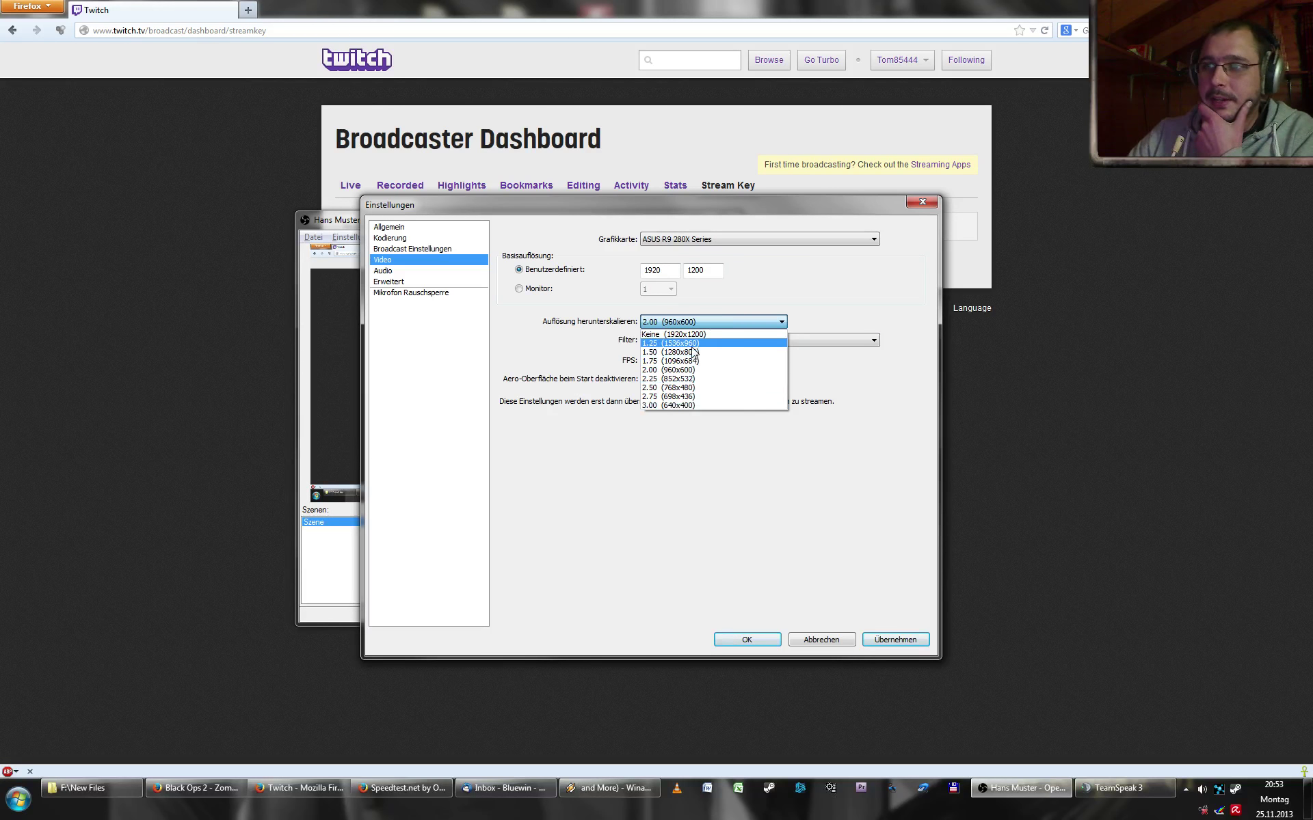
click(692, 343)
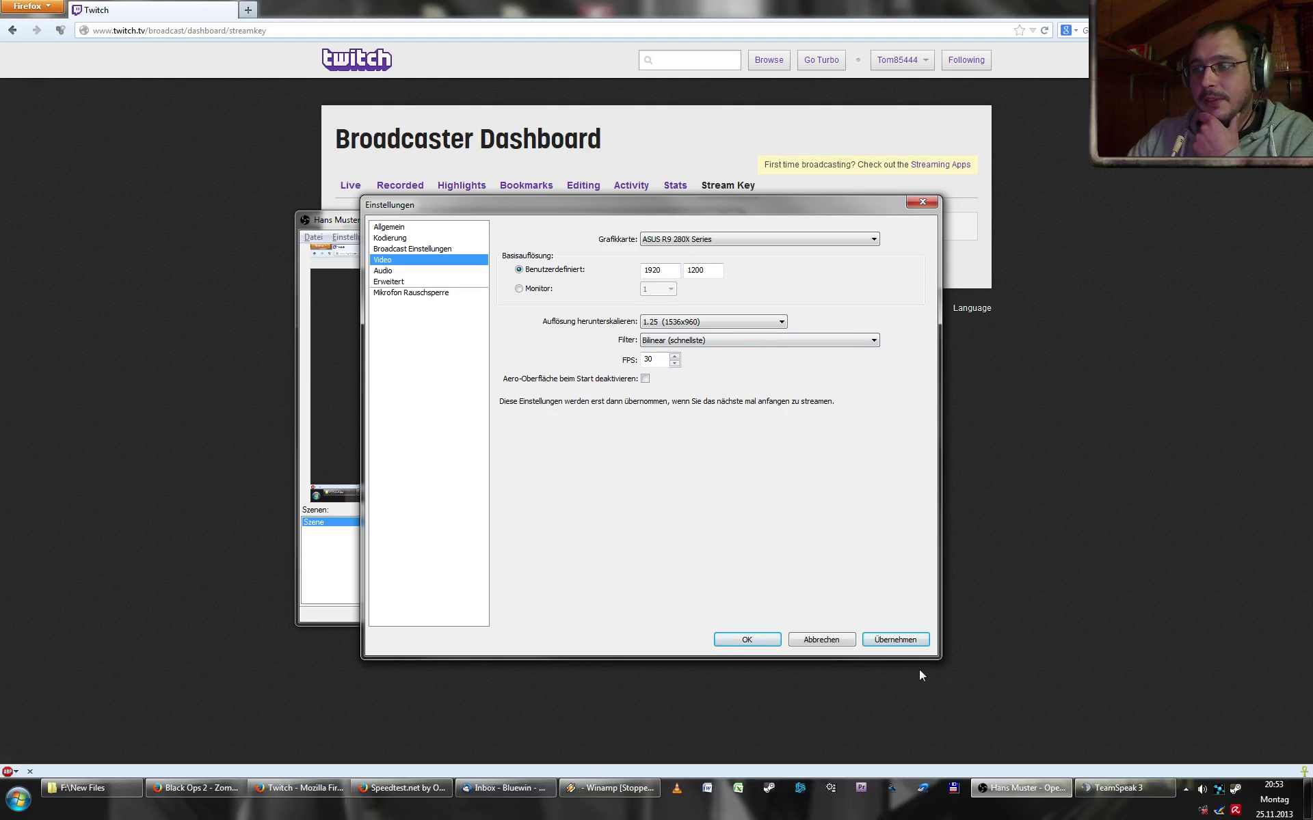
click(901, 640)
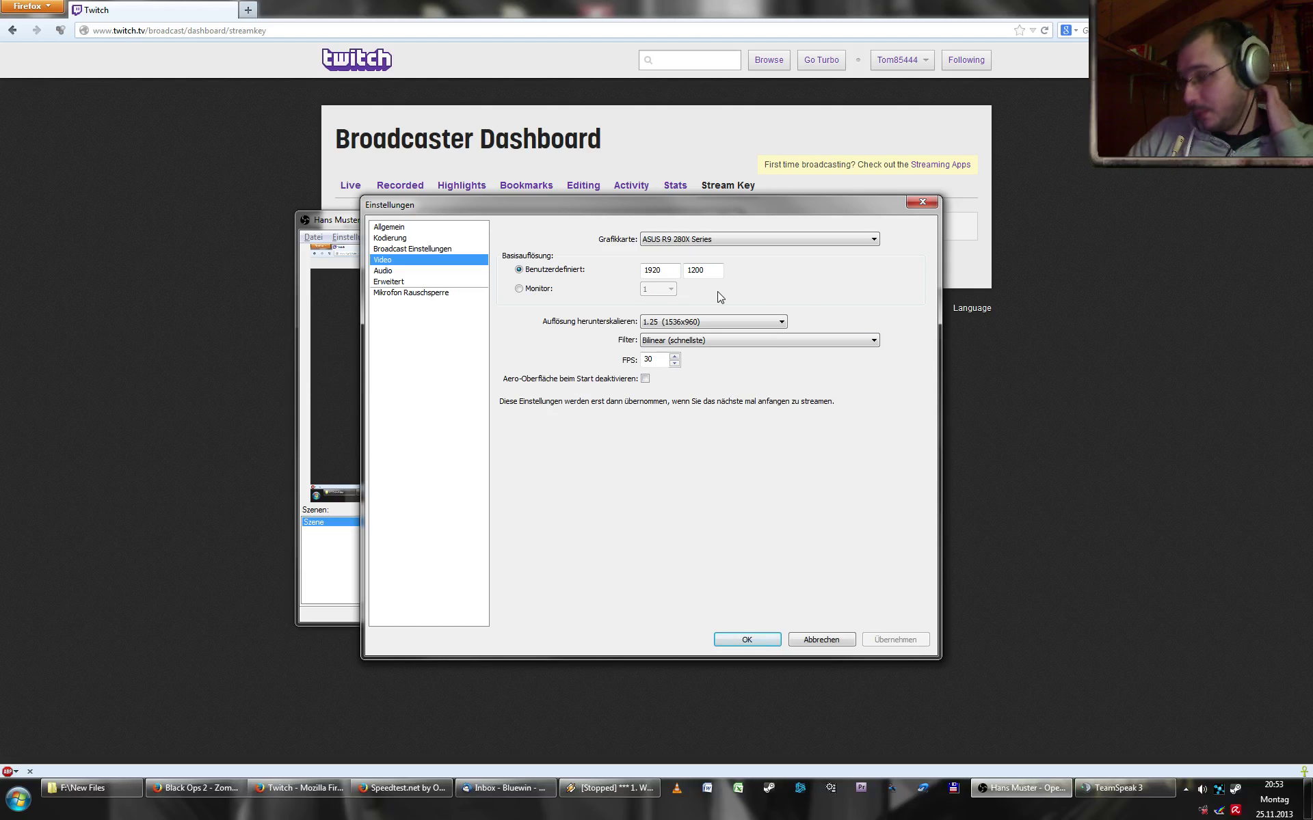
click(723, 326)
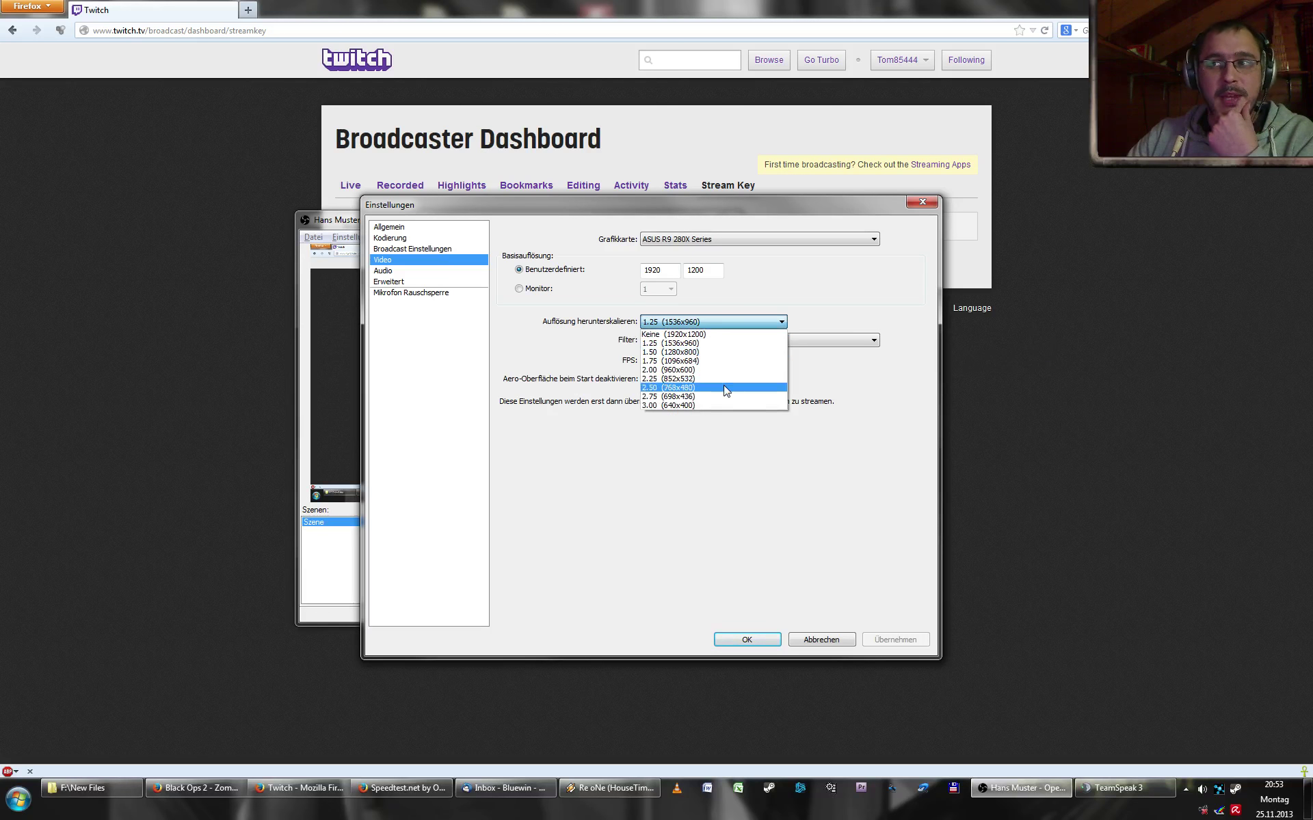
click(573, 510)
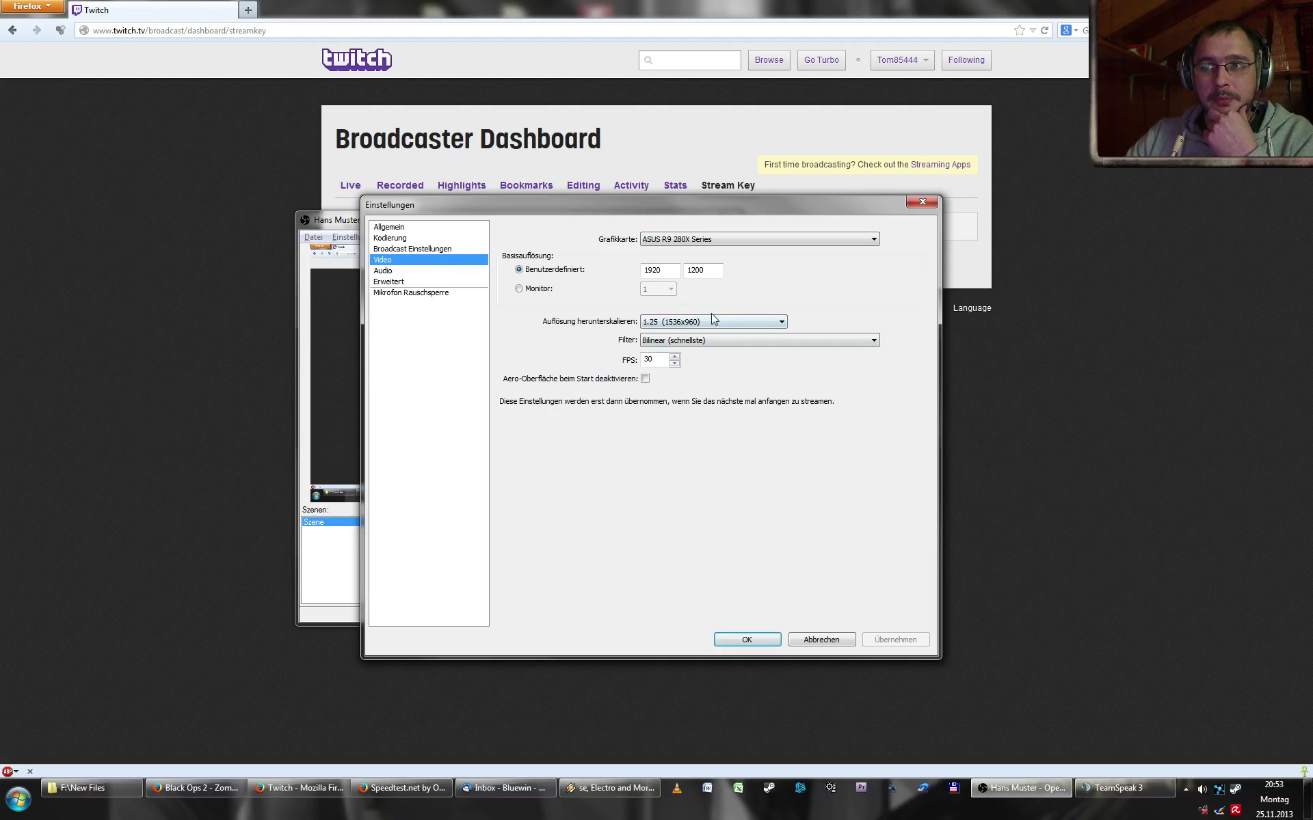
click(409, 271)
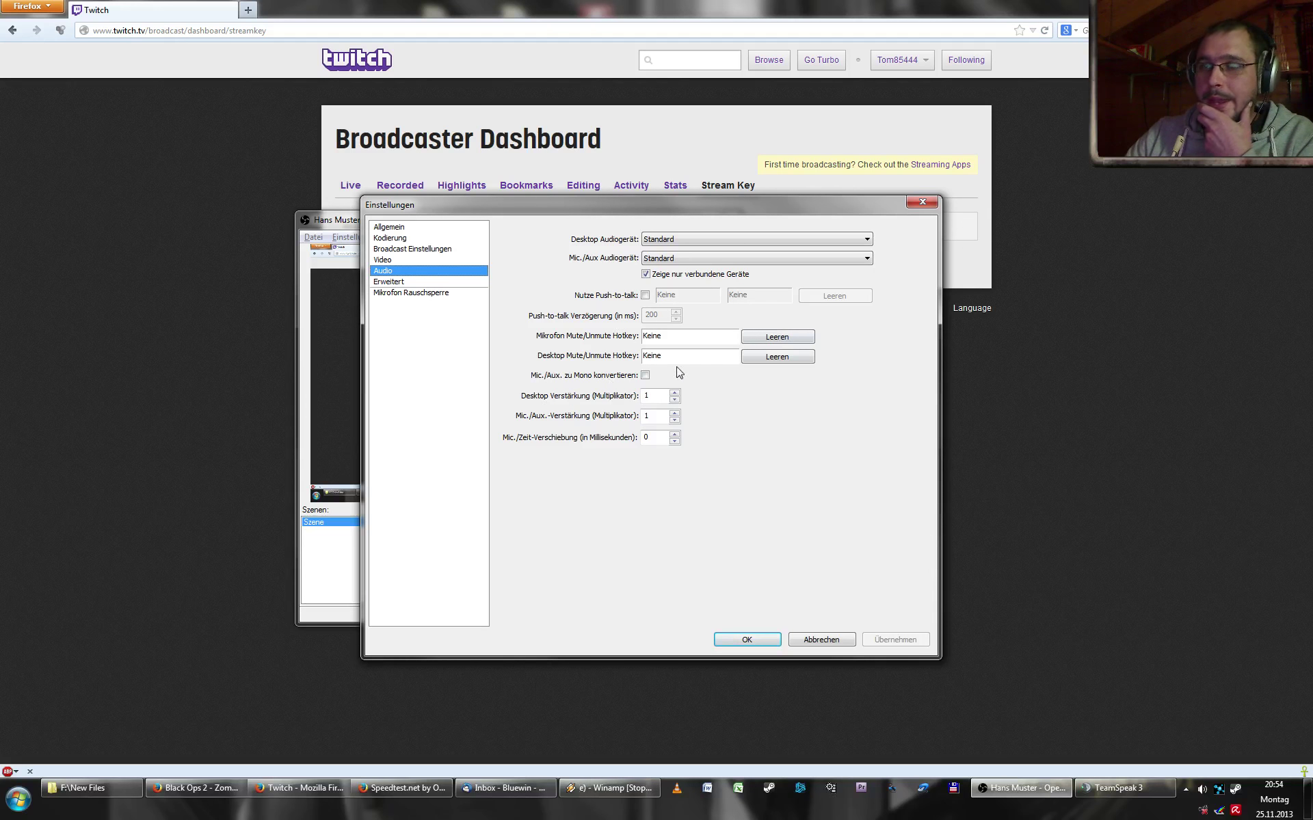
- Leave the Desktop and Mic/Aux audio devices on Standard and open Erweitert
click(703, 241)
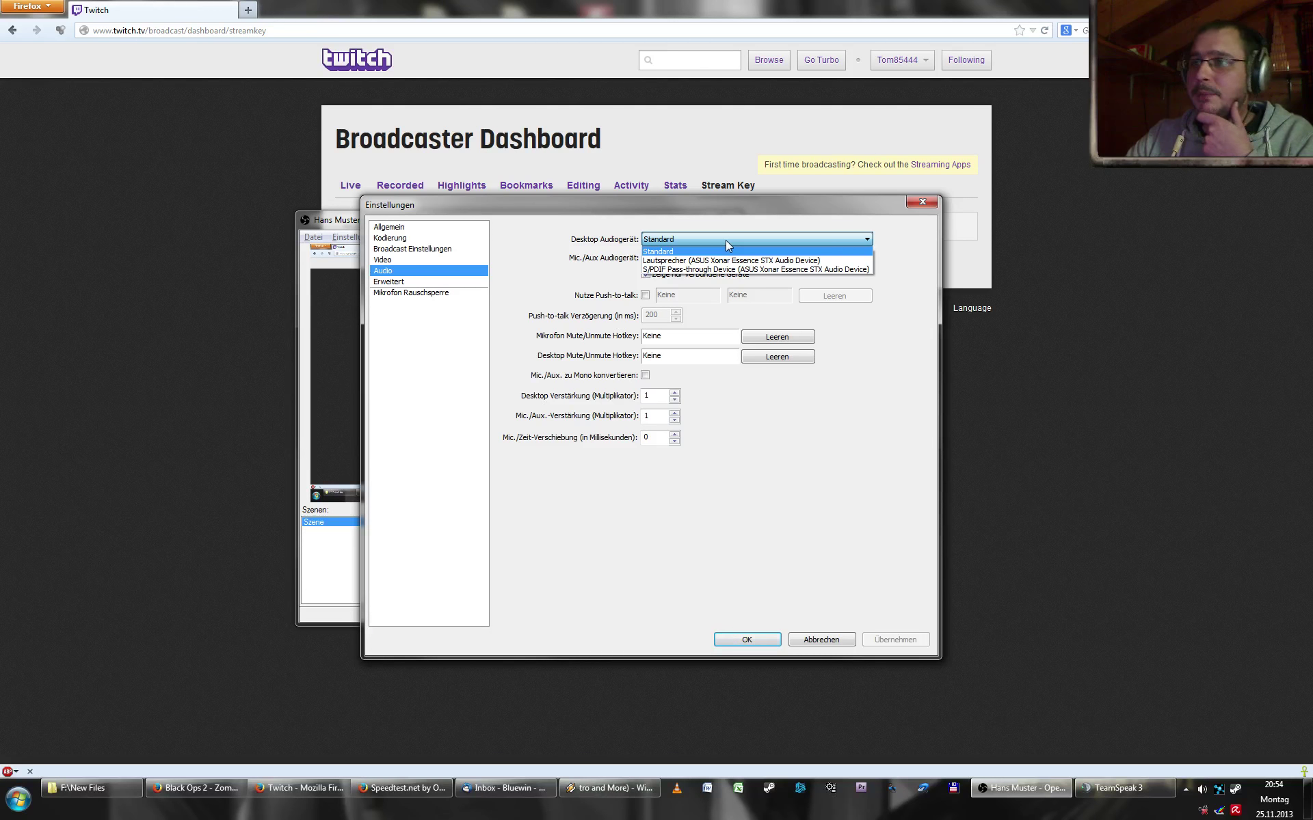
key(Escape)
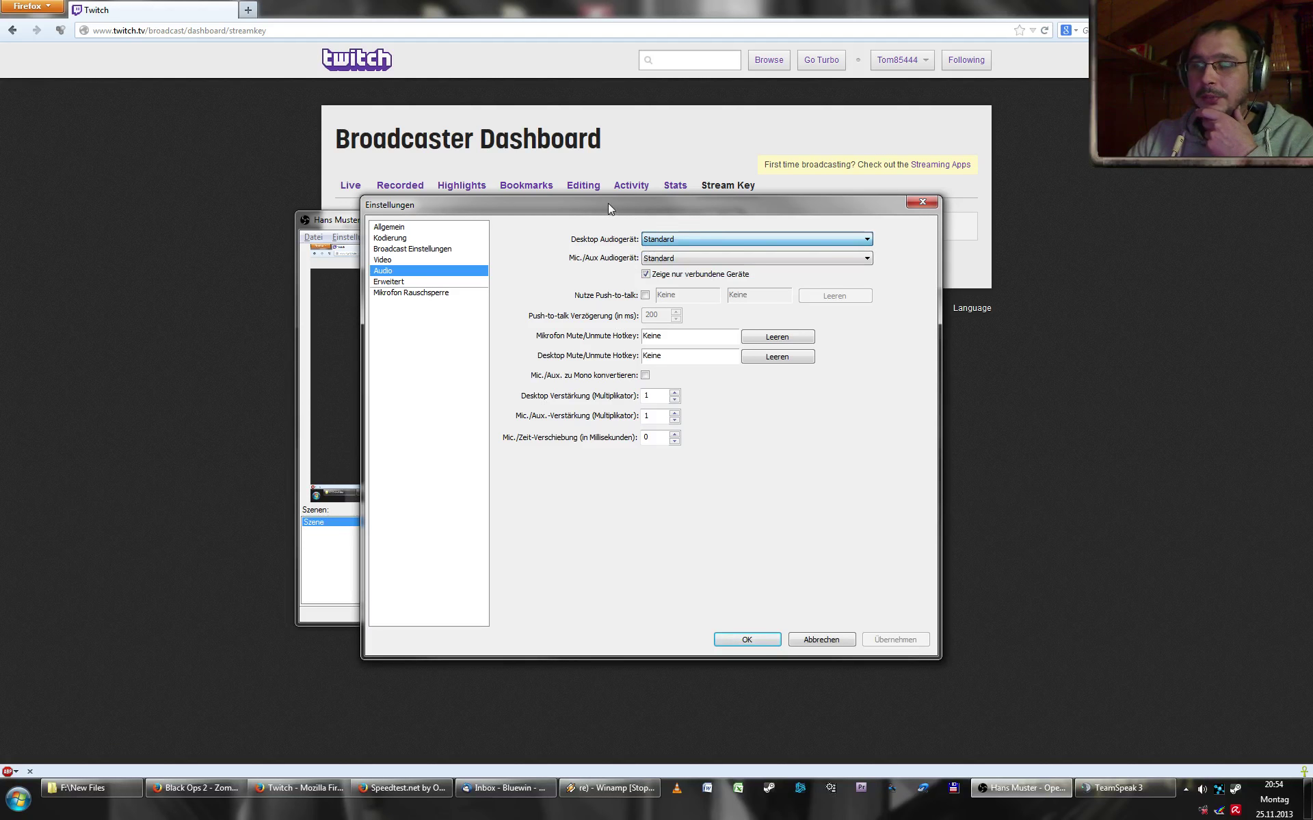
click(776, 259)
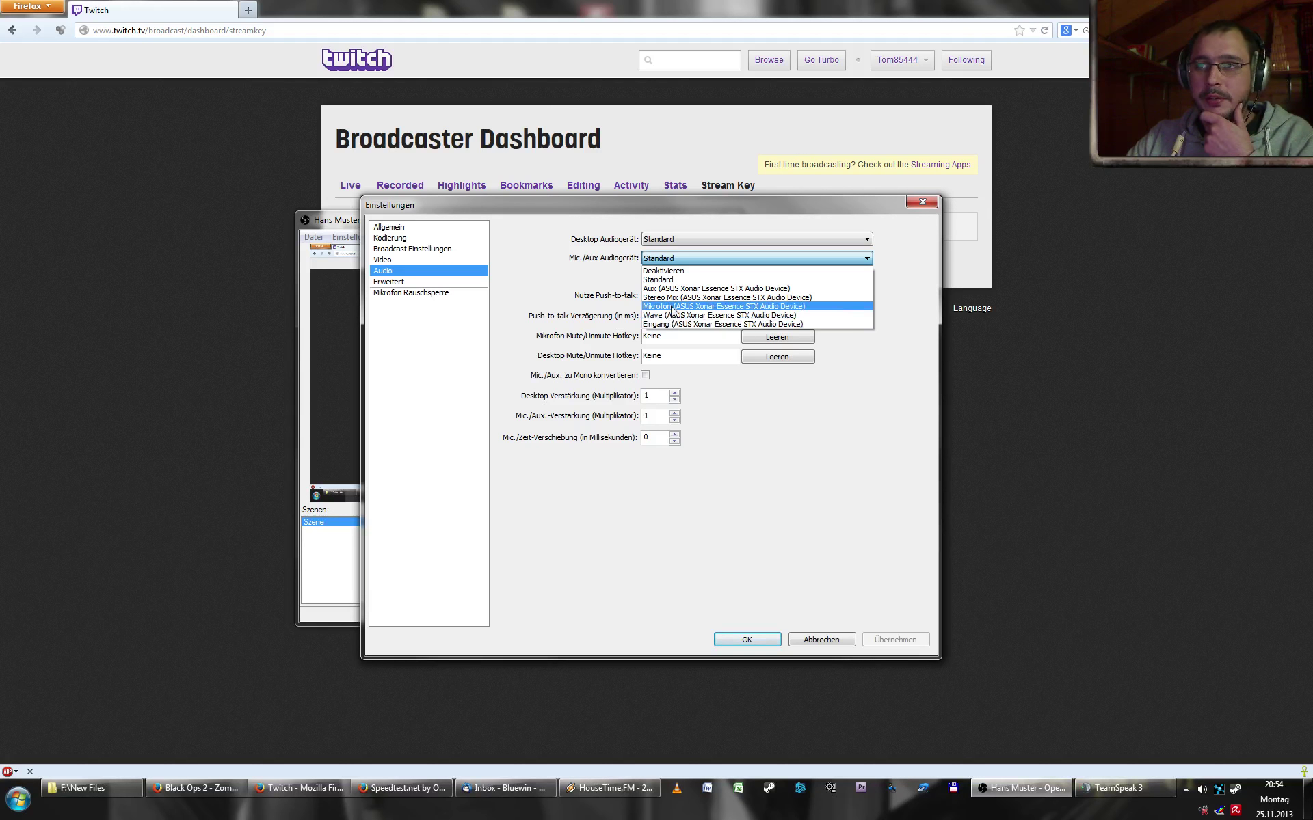
click(571, 275)
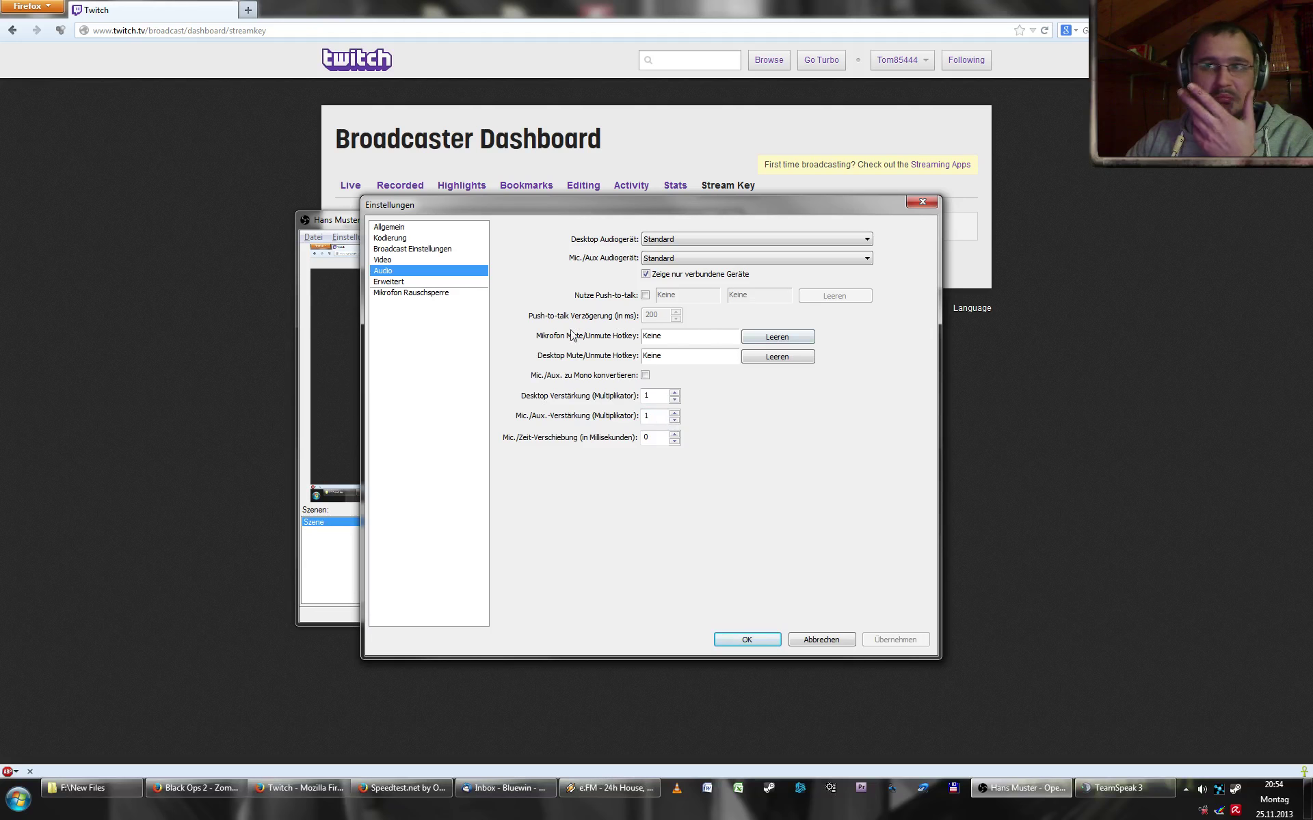
click(440, 282)
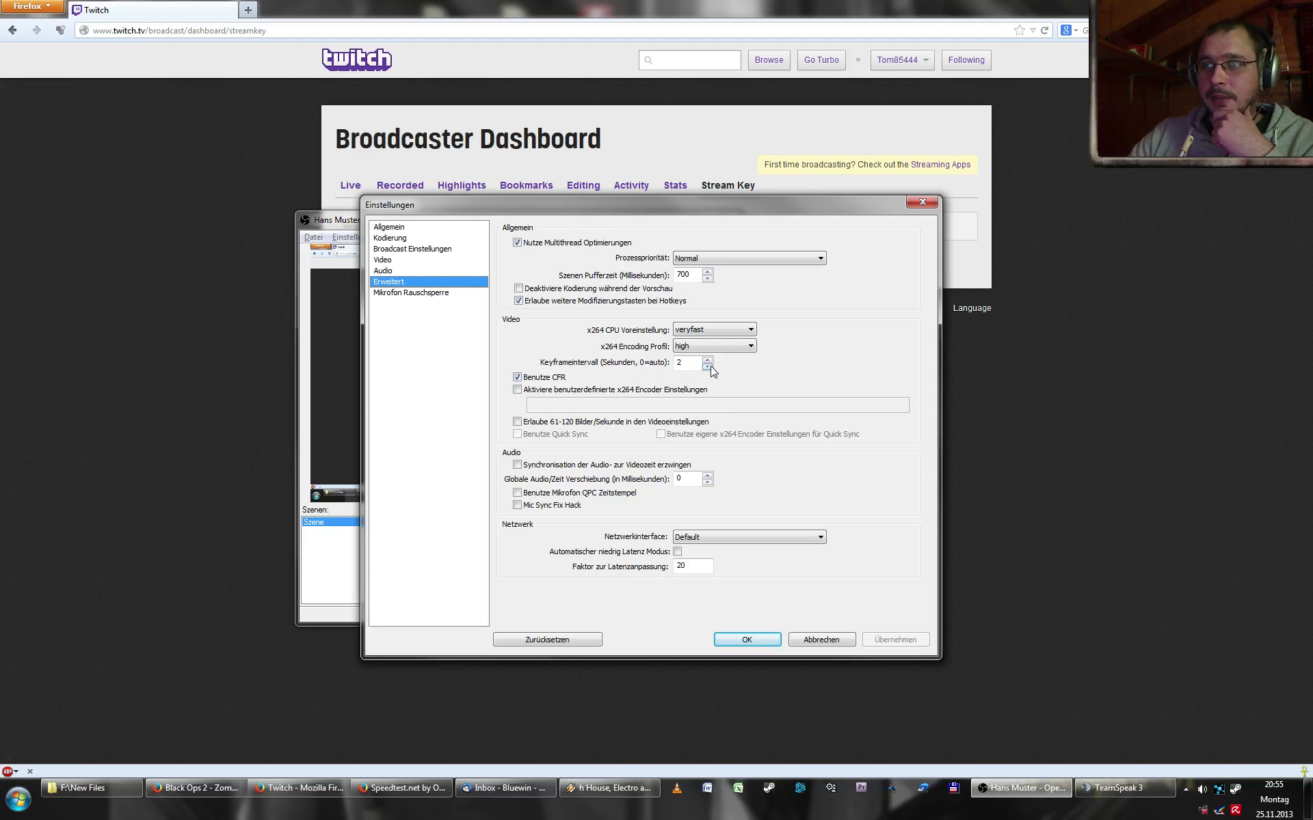
- Set the keyframe interval back to 2 seconds, apply, and go to the Mikrofon Rauschsperre page
click(708, 368)
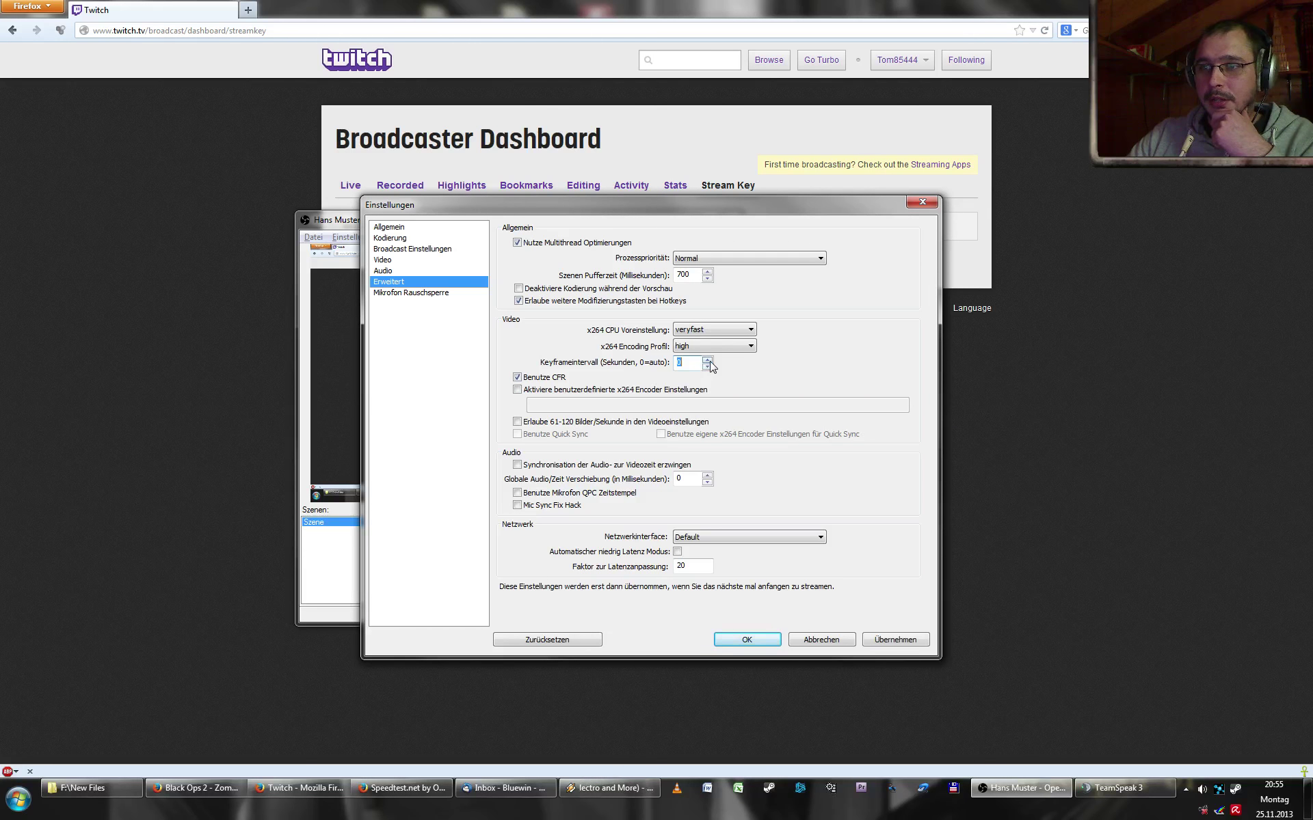
click(709, 360)
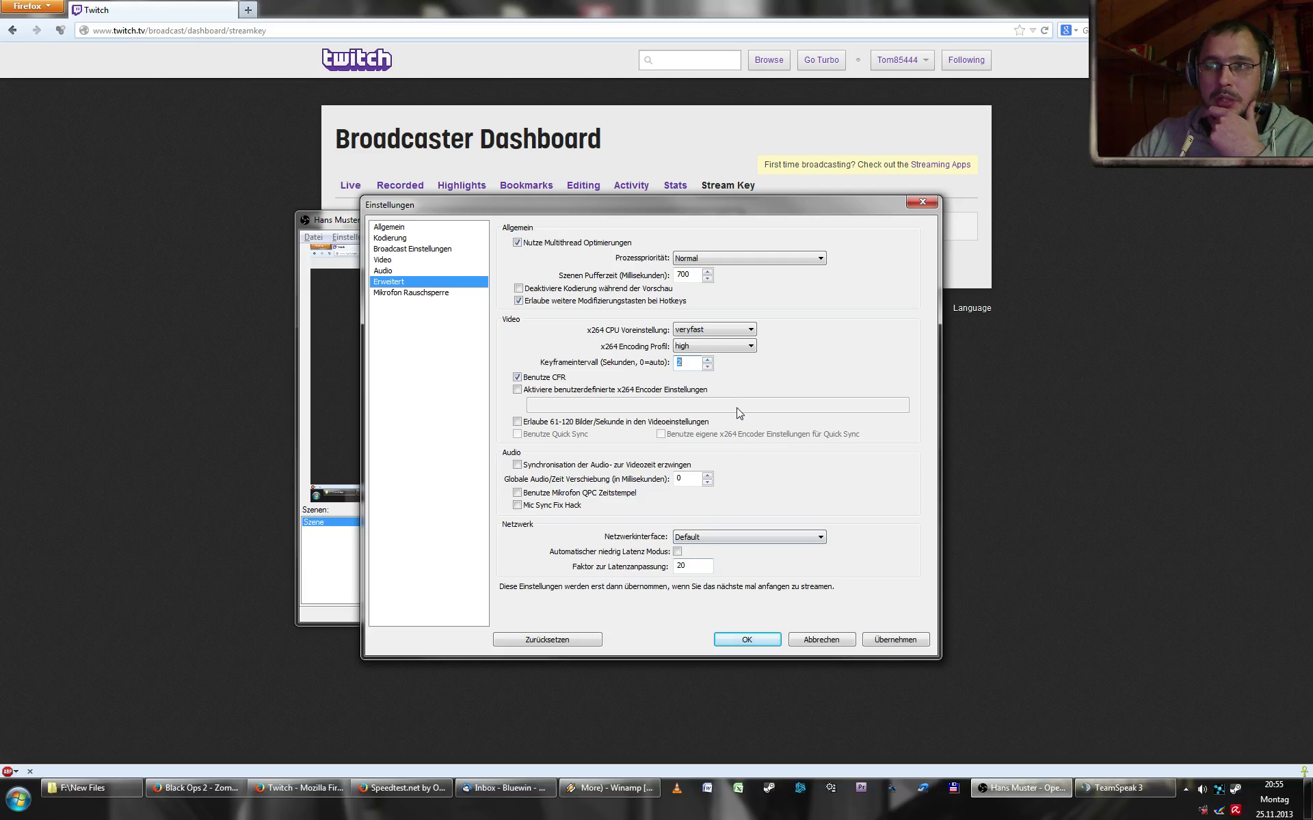
click(916, 640)
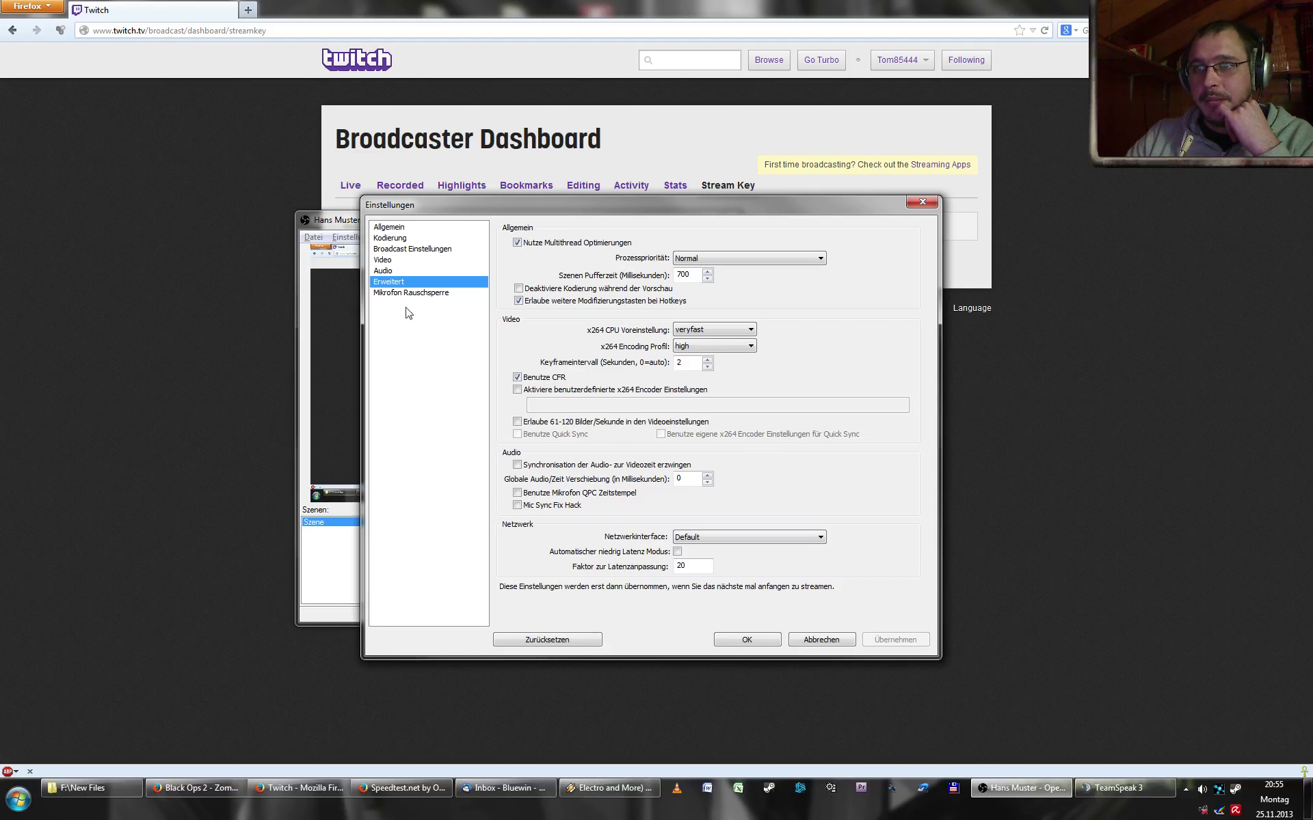
click(388, 294)
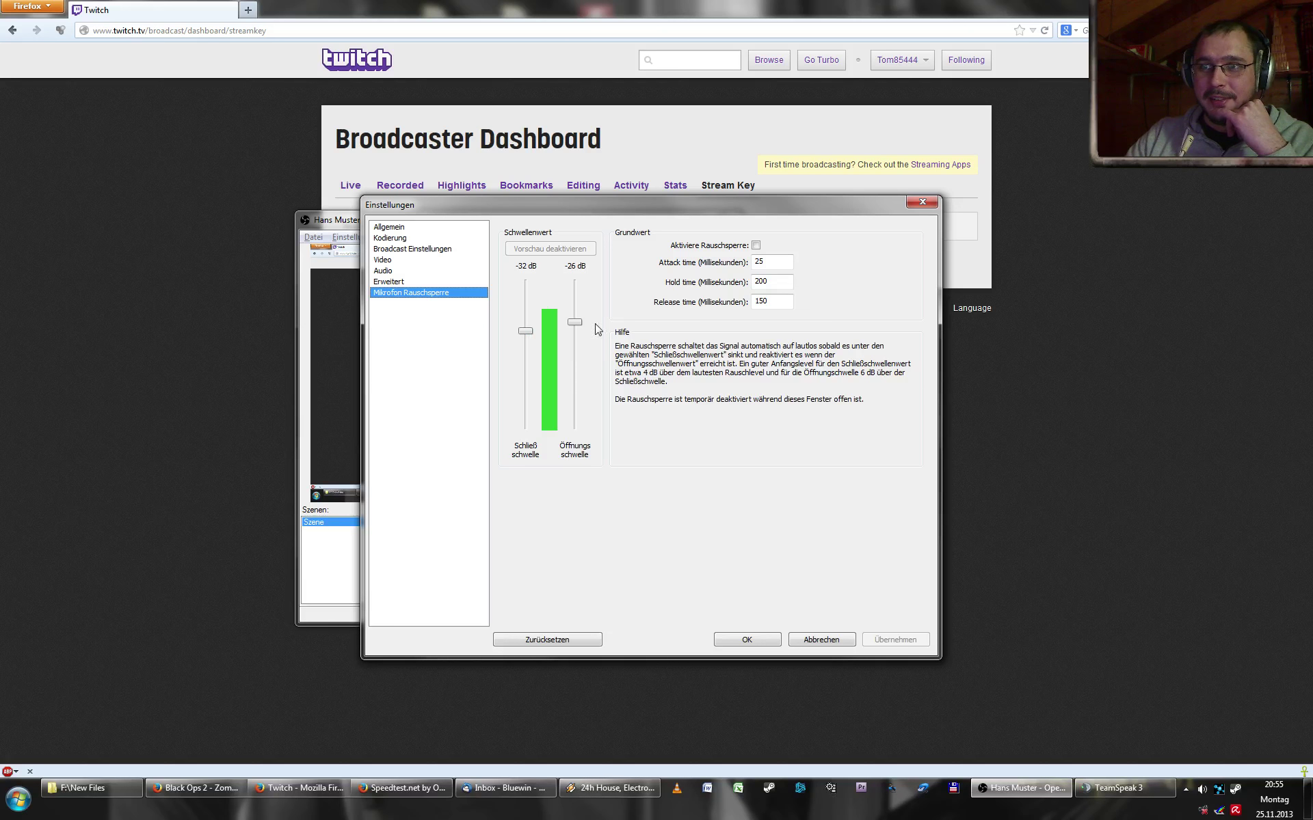
- Leave Aktiviere Rauschsperre unticked and close Einstellungen with OK
click(756, 244)
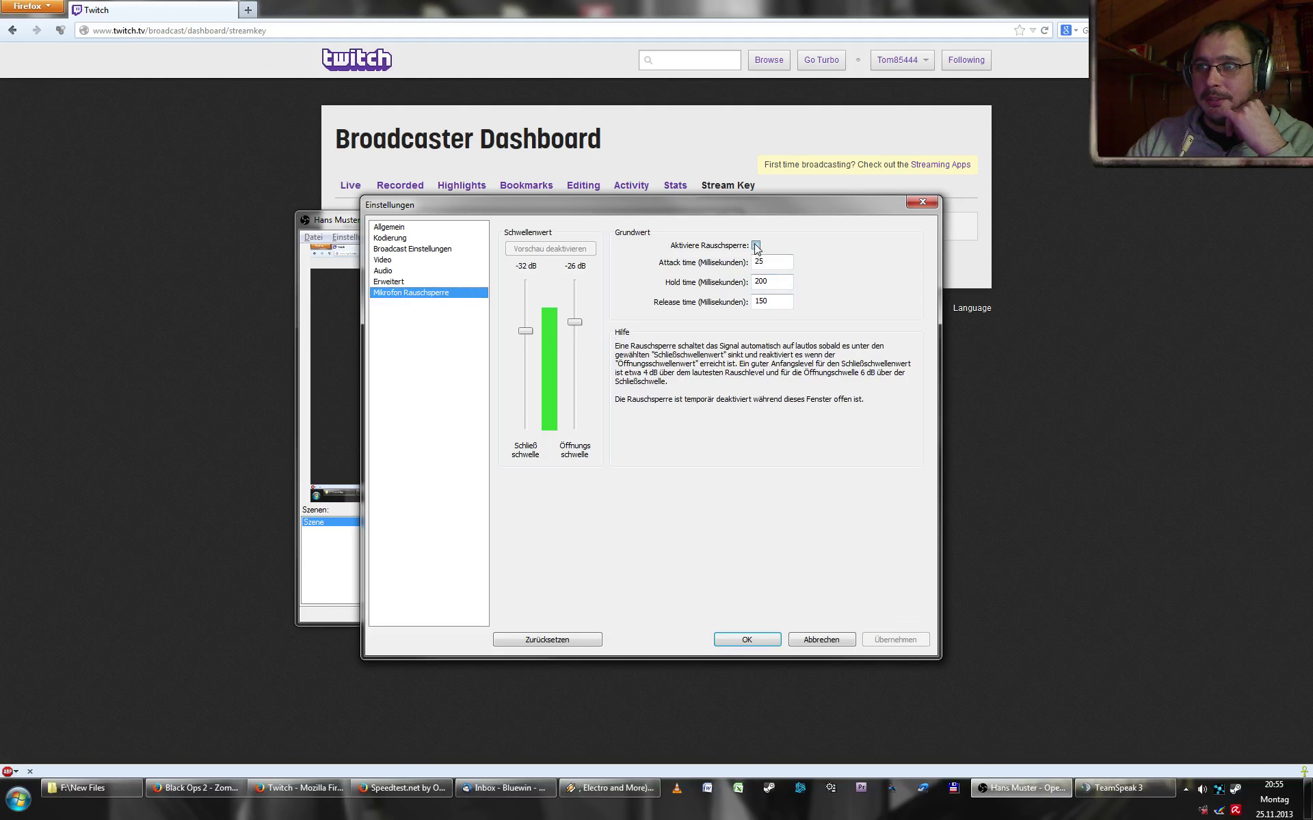
click(756, 245)
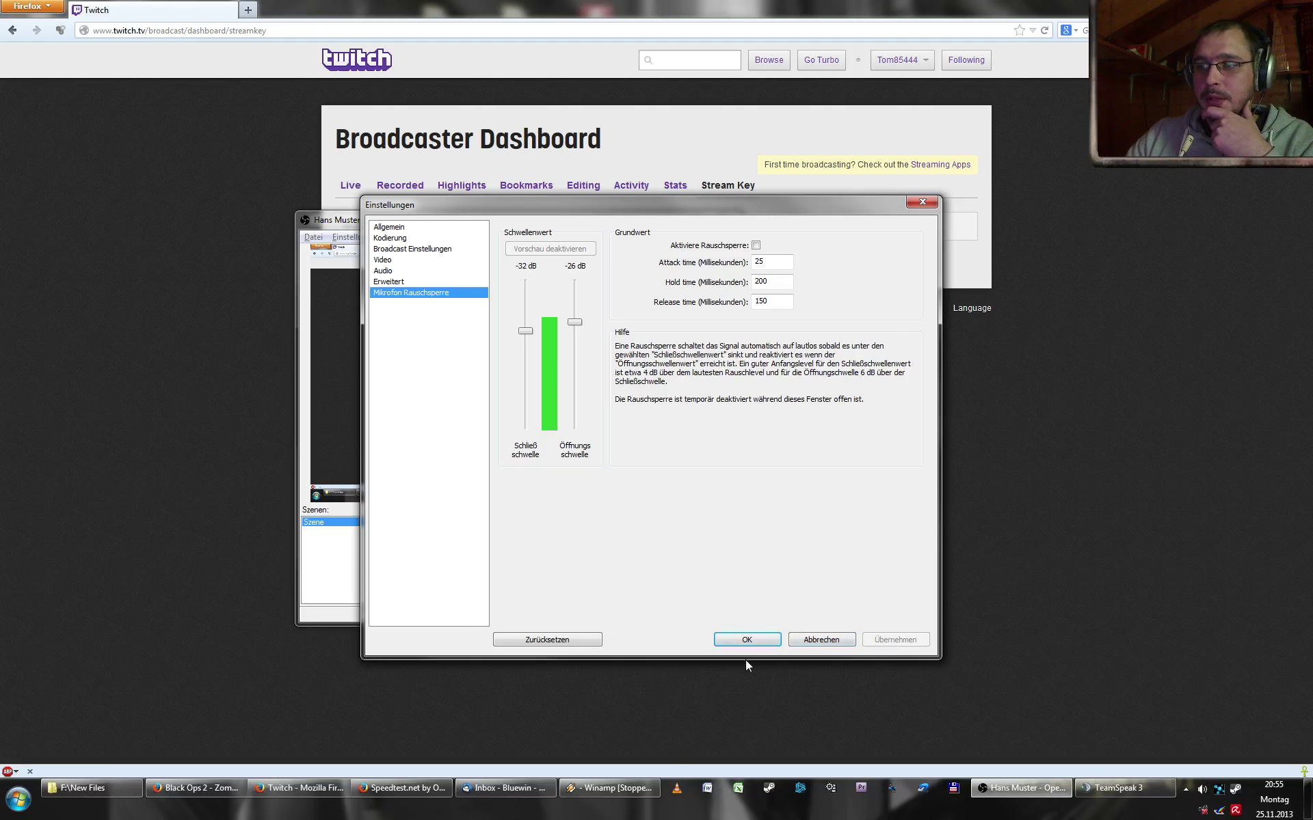
click(750, 638)
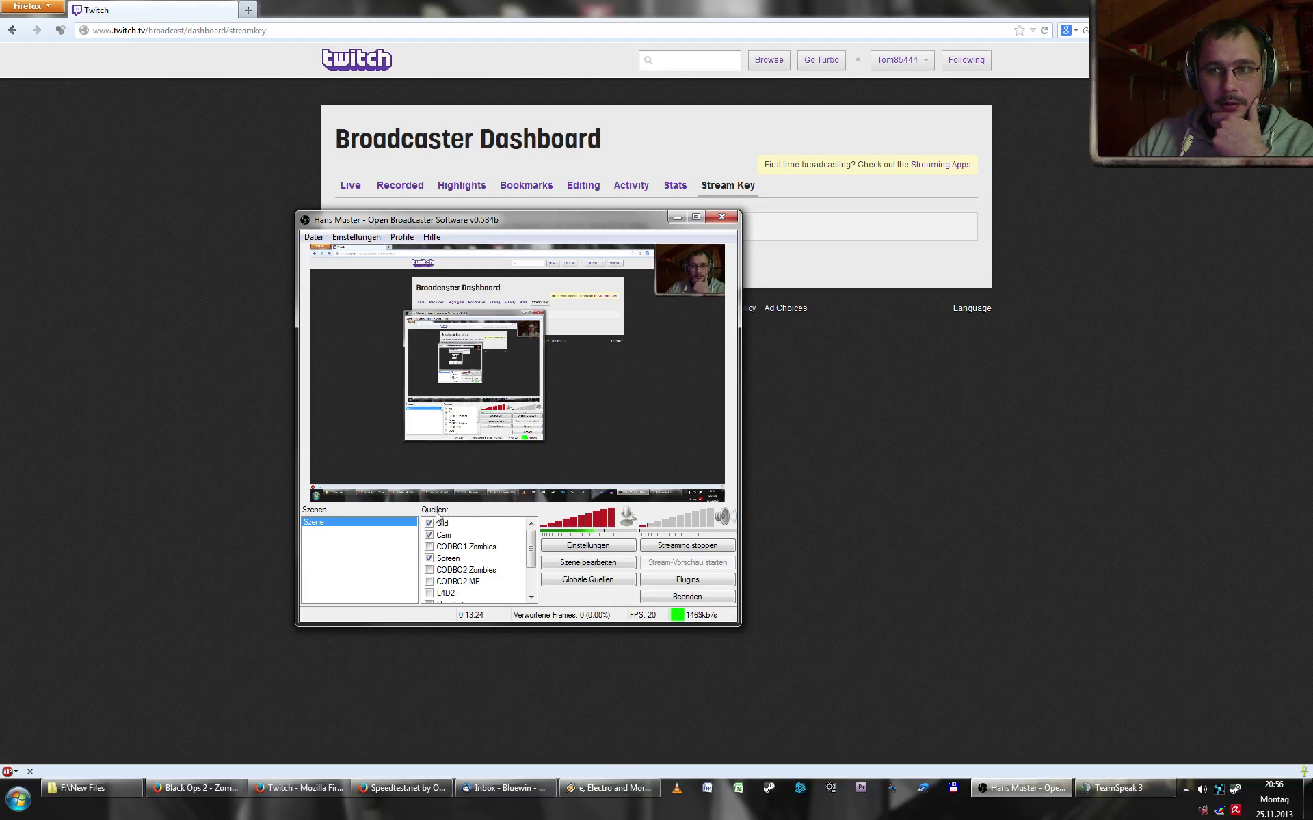
- Add a new scene named Szene 2 from the Szenen list's context menu
right_click(321, 517)
right_click(309, 539)
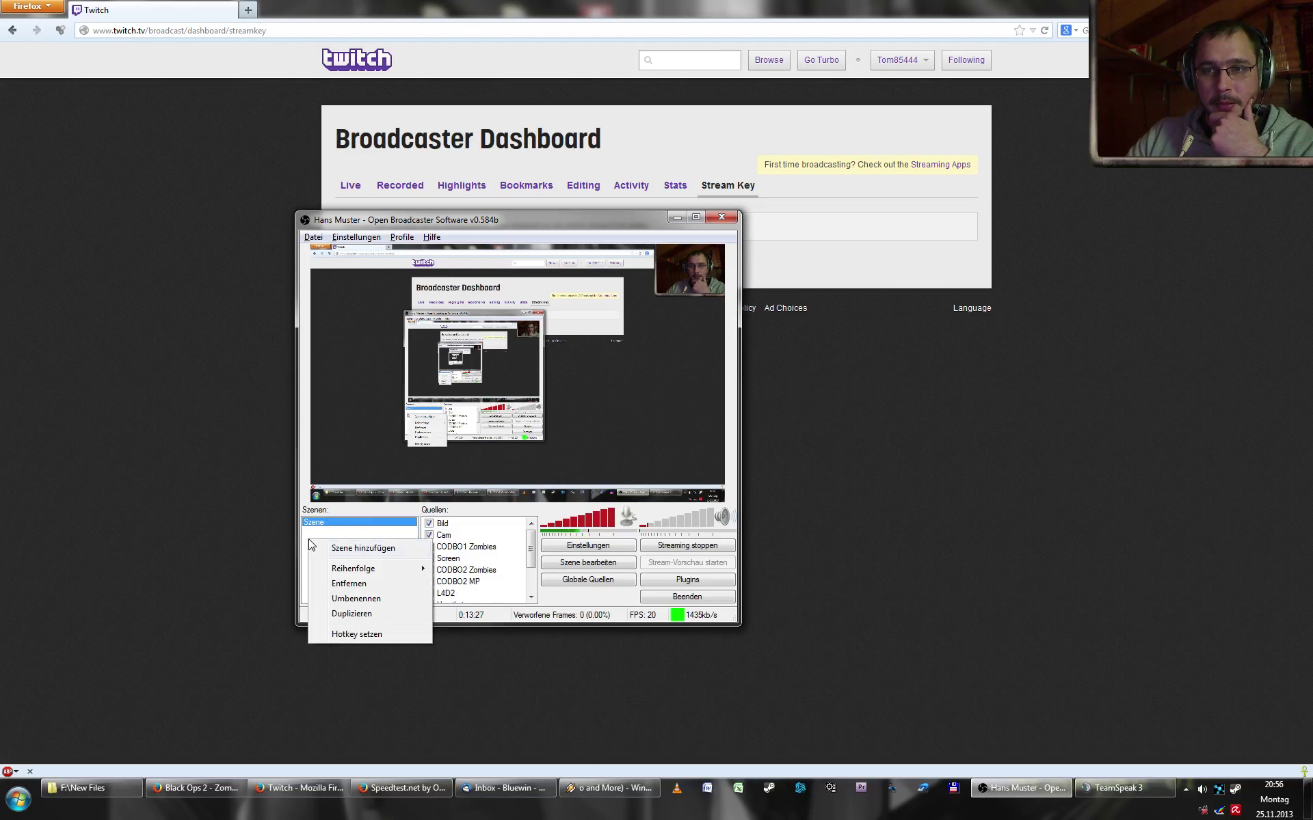
click(361, 553)
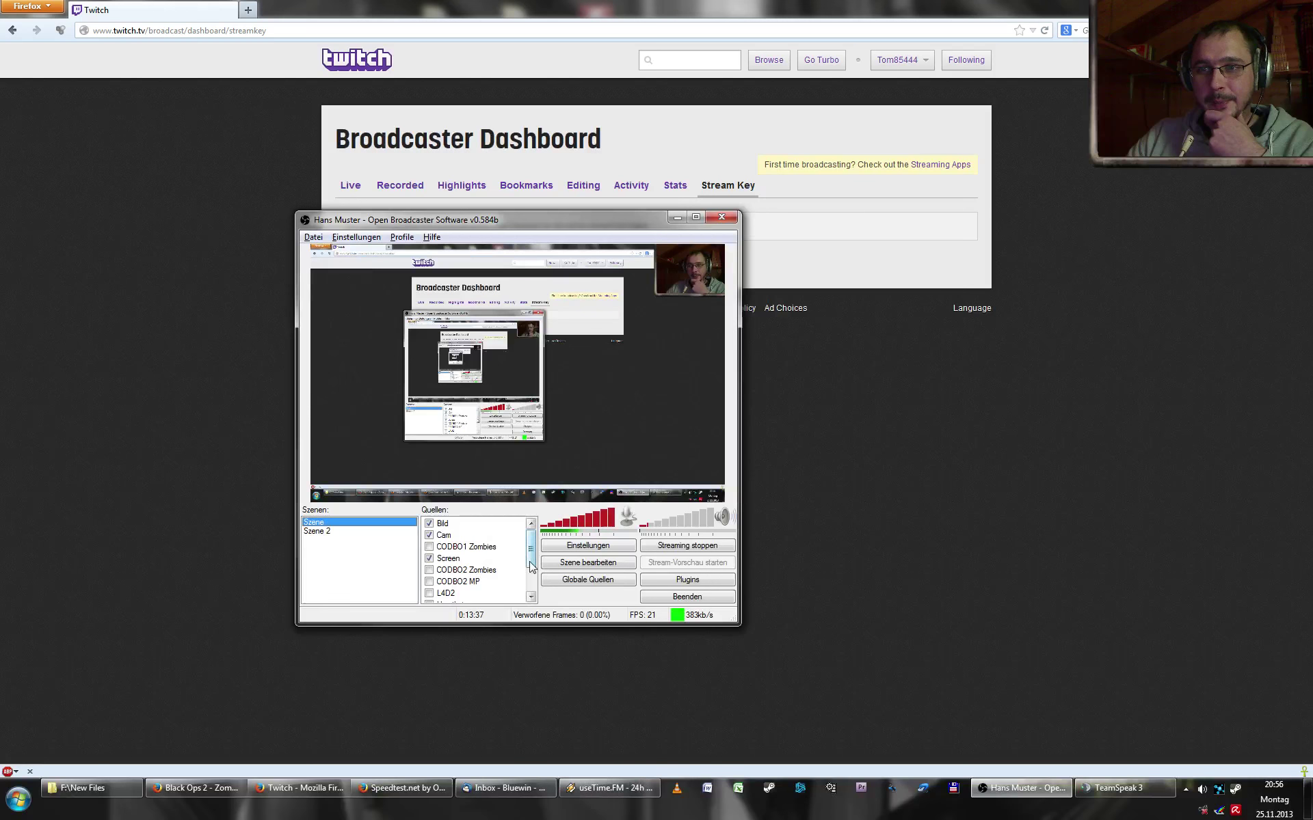
scroll(492, 561, down, 2)
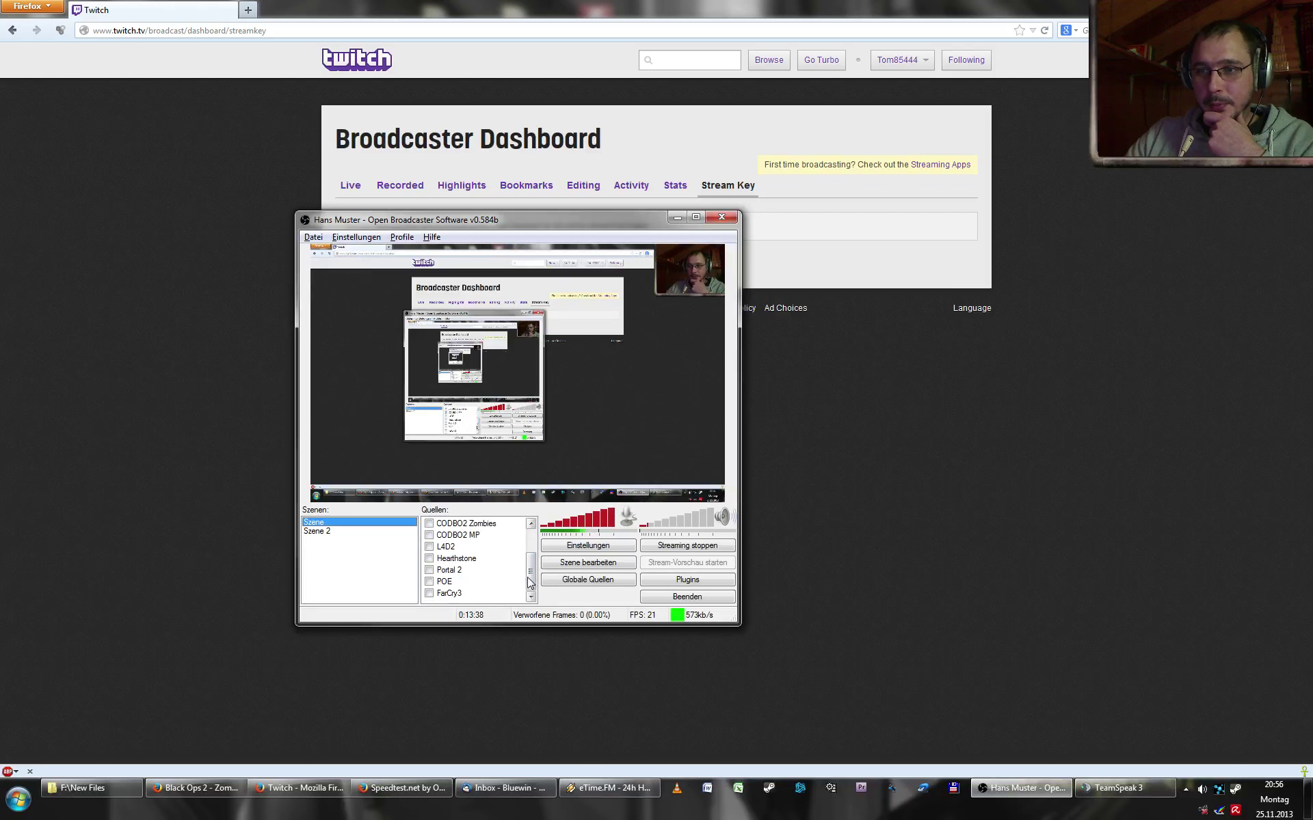
- Add a Monitoraufnahme source named Mein Desktop to the Quellen list
right_click(439, 602)
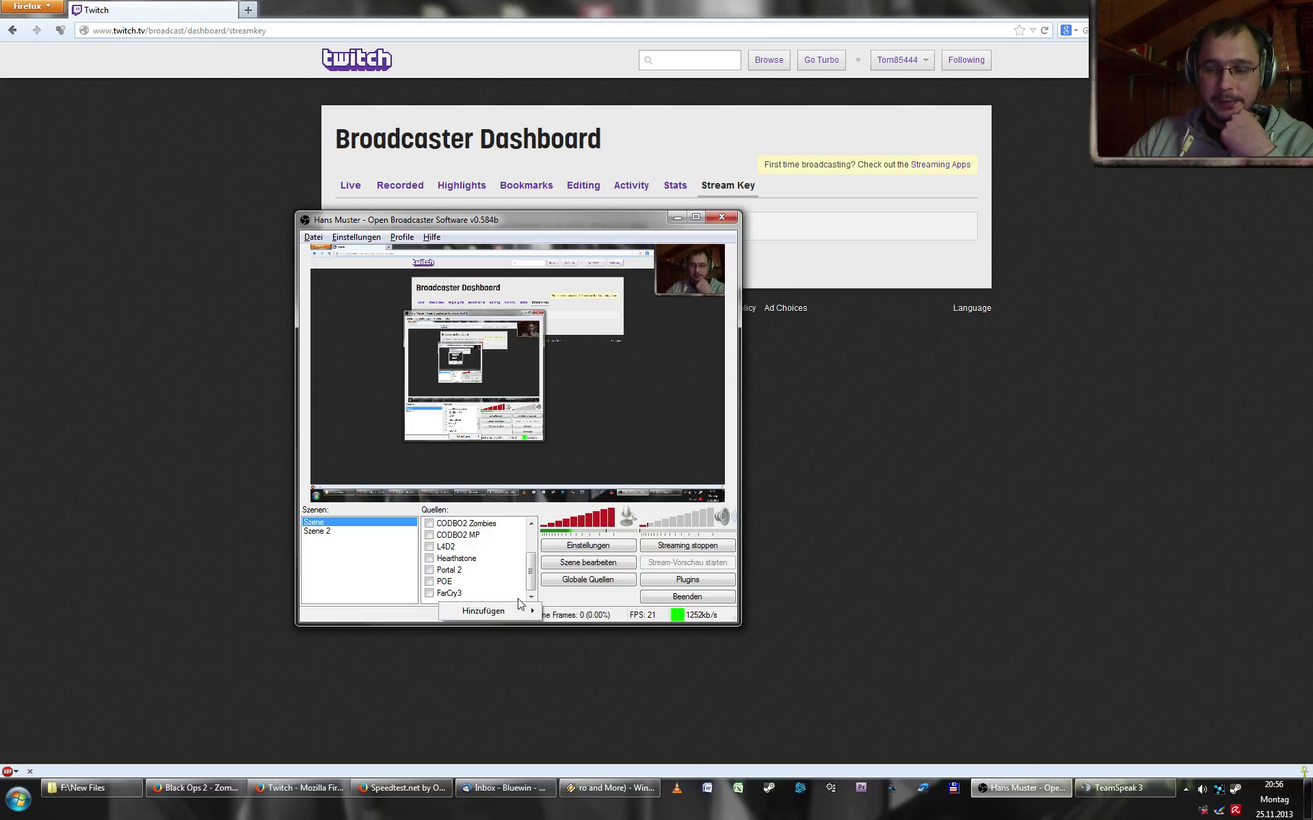
mouse_move(524, 614)
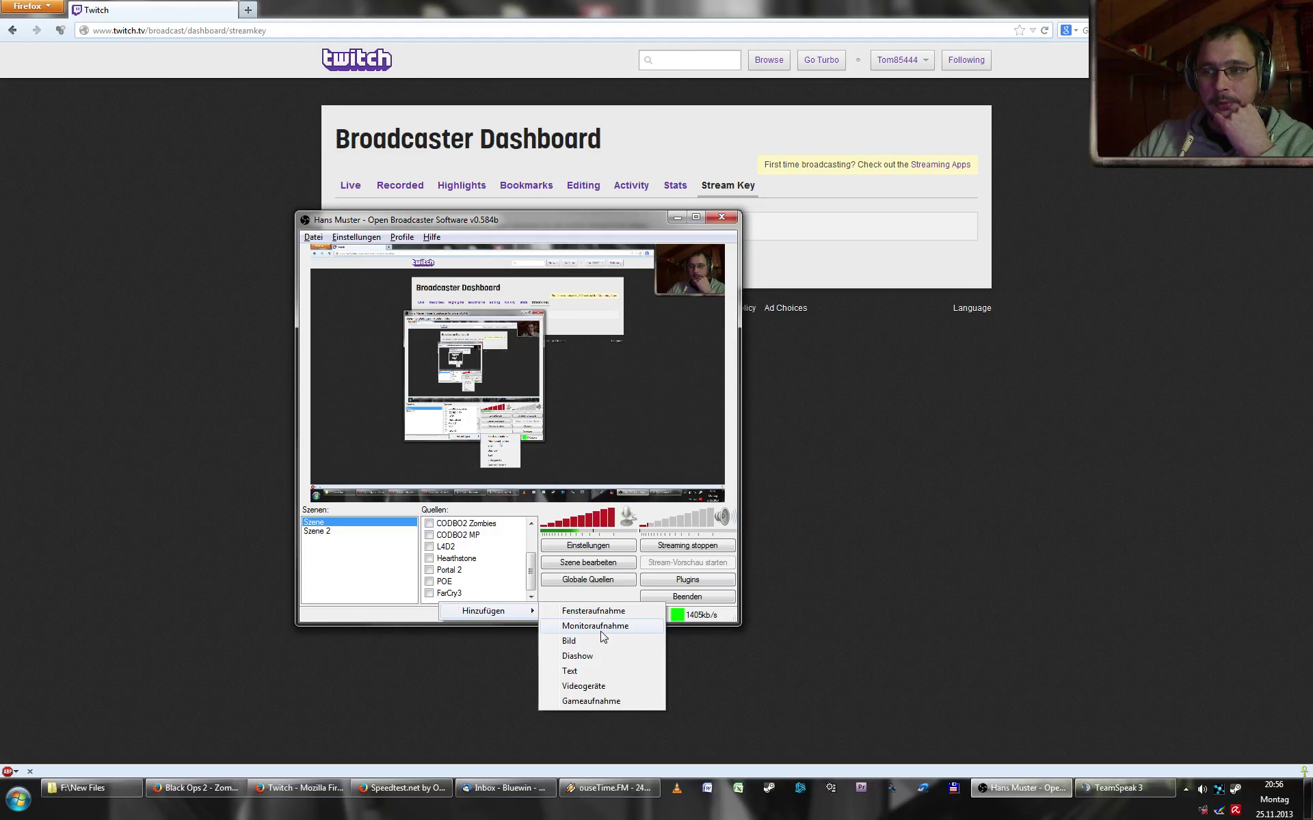
click(602, 627)
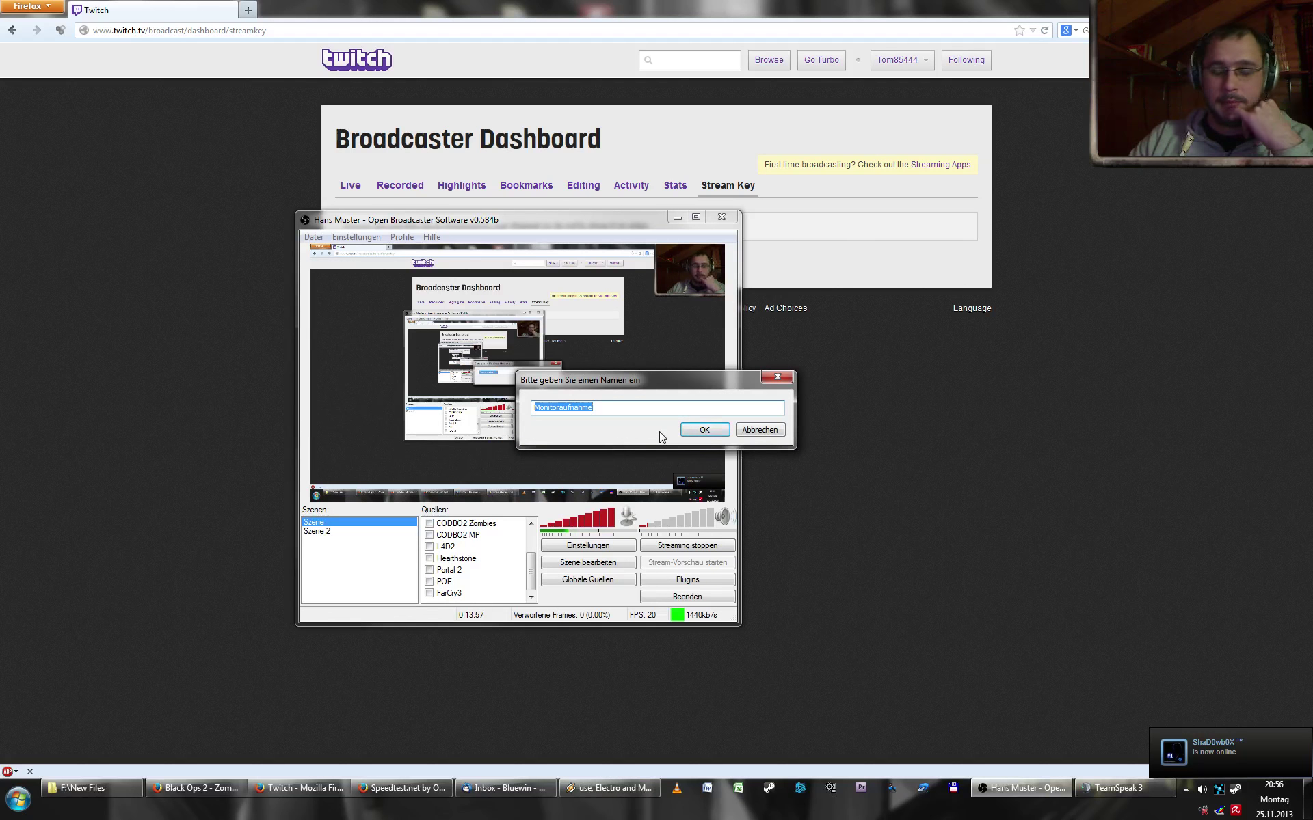
text(Mein )
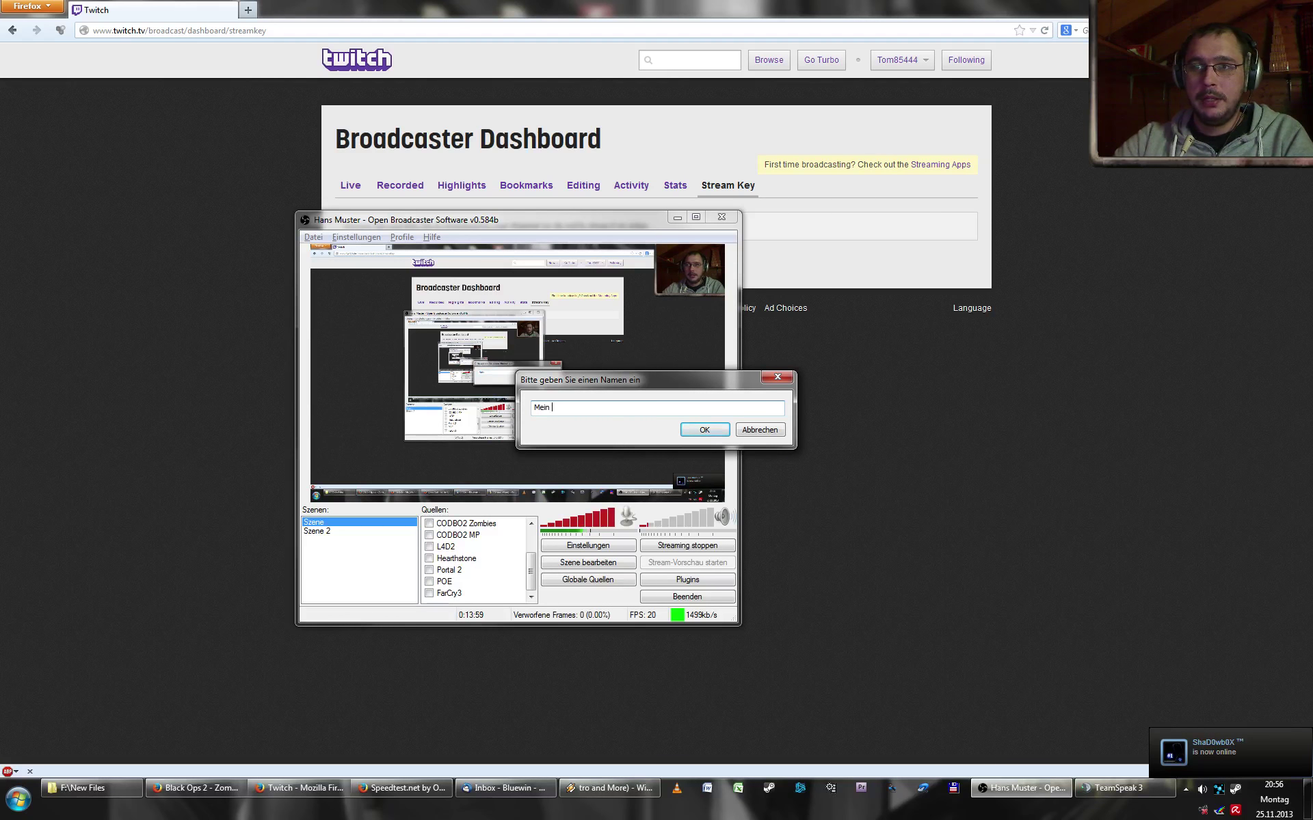
text(Desktop)
key(Return)
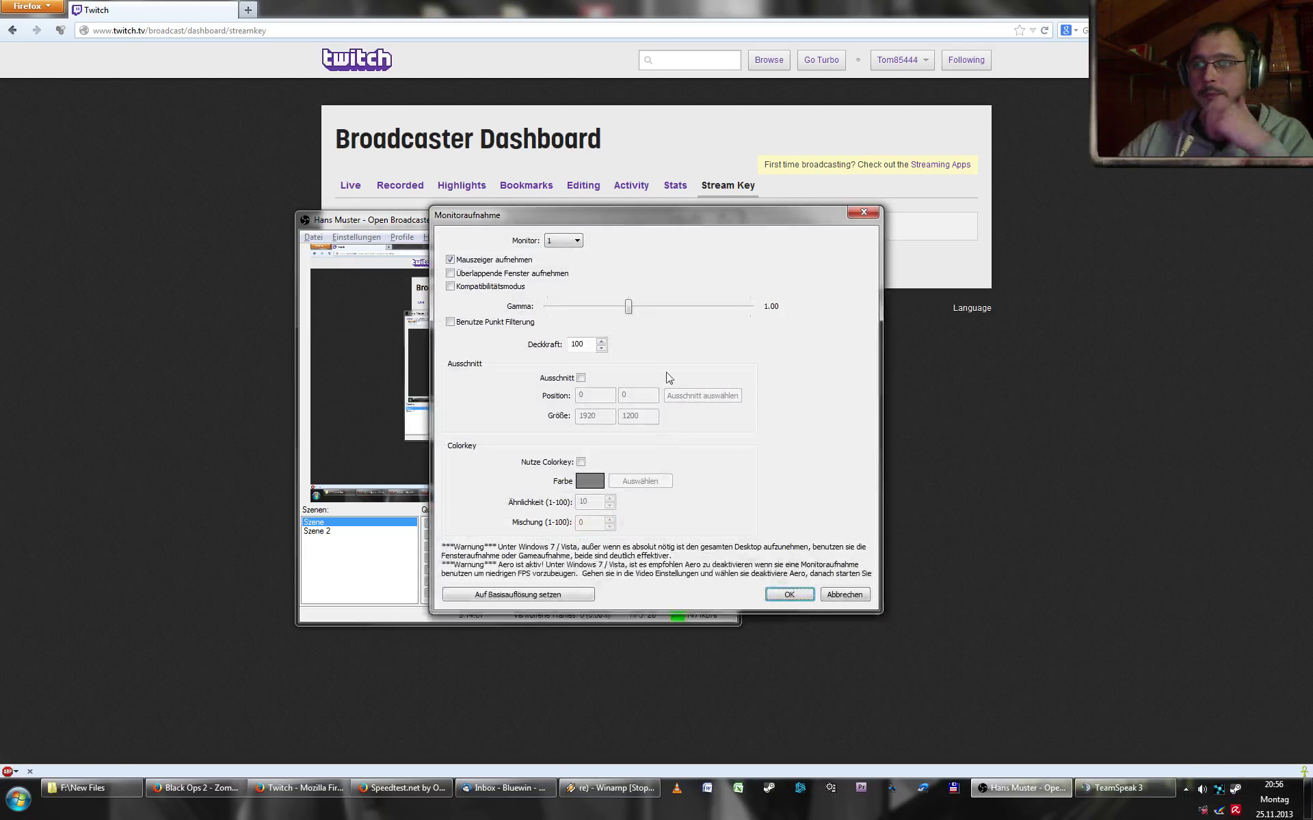
- Keep monitor 1 as the capture and try colour keying with bright green as key colour
click(578, 243)
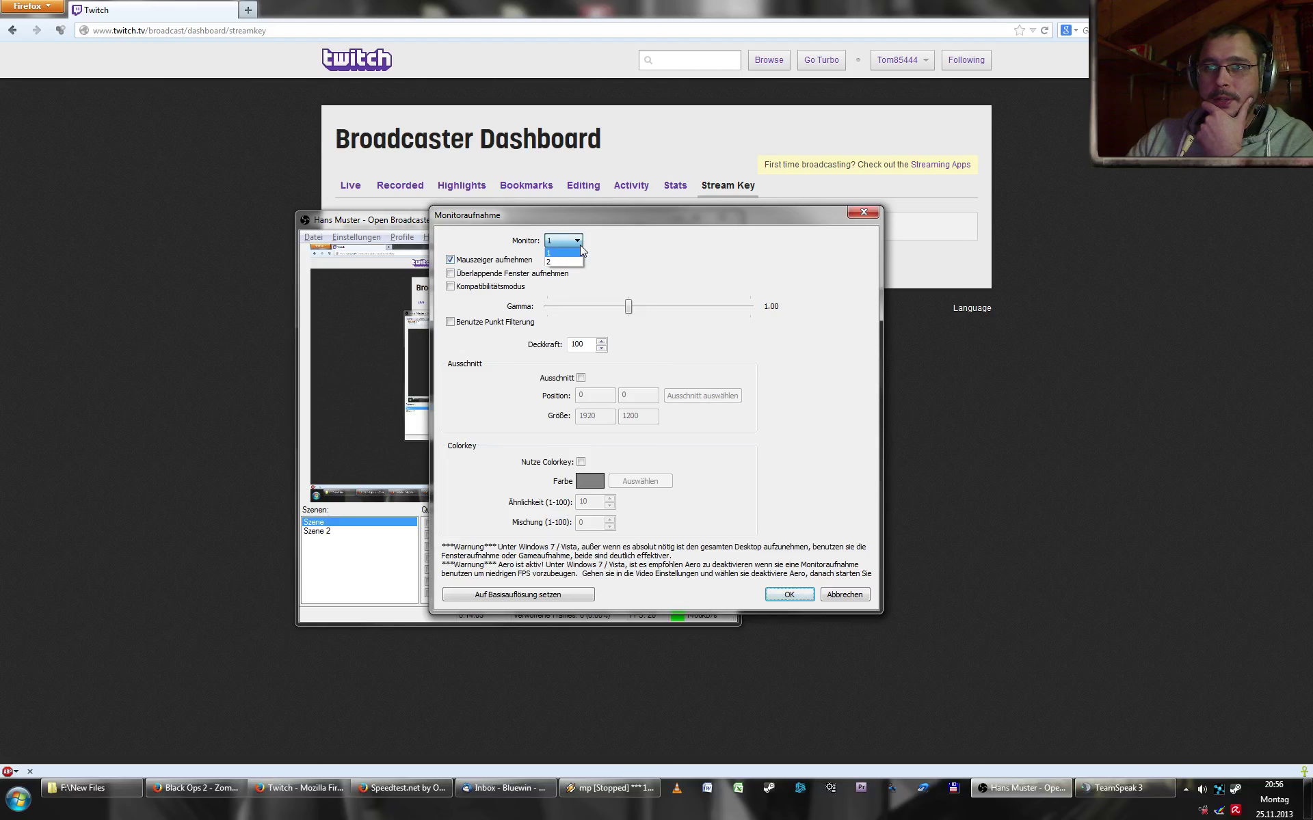
click(579, 253)
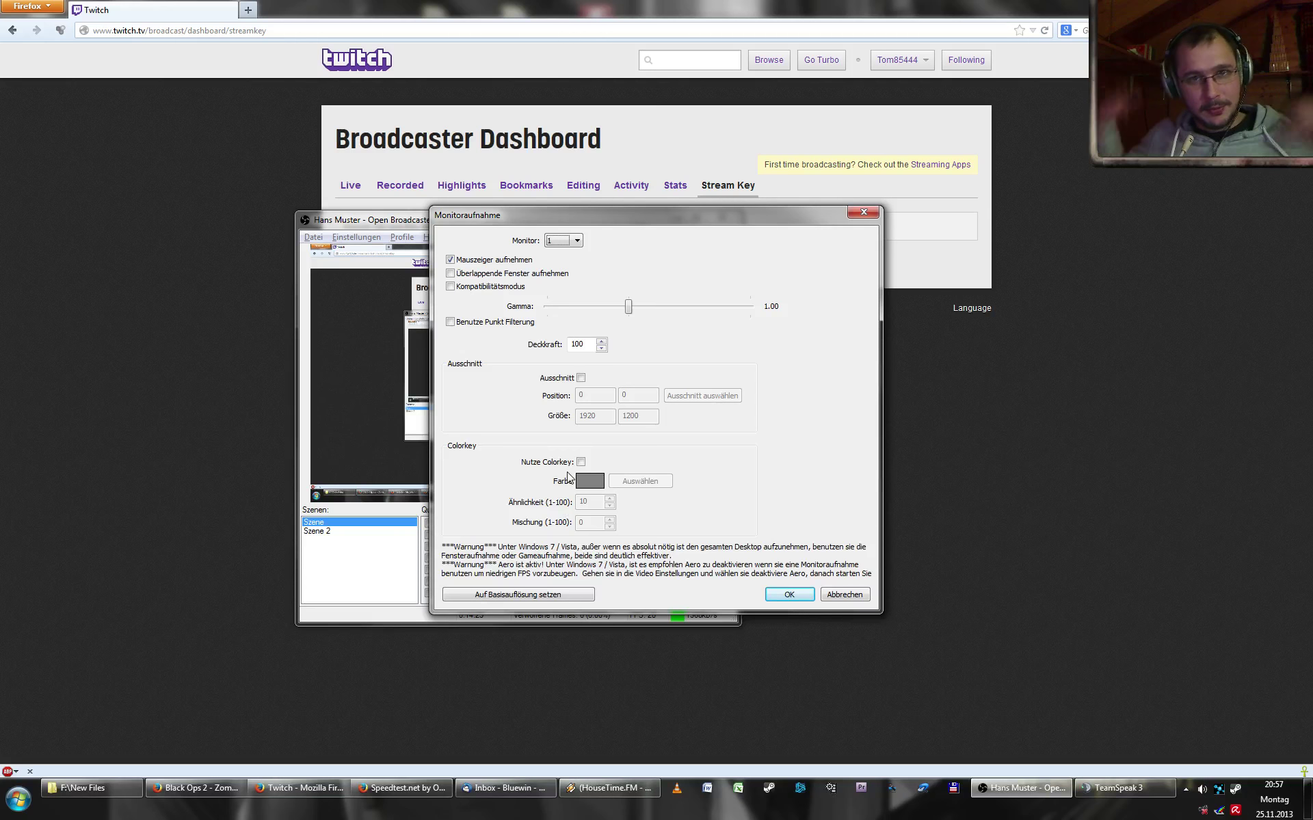
click(581, 462)
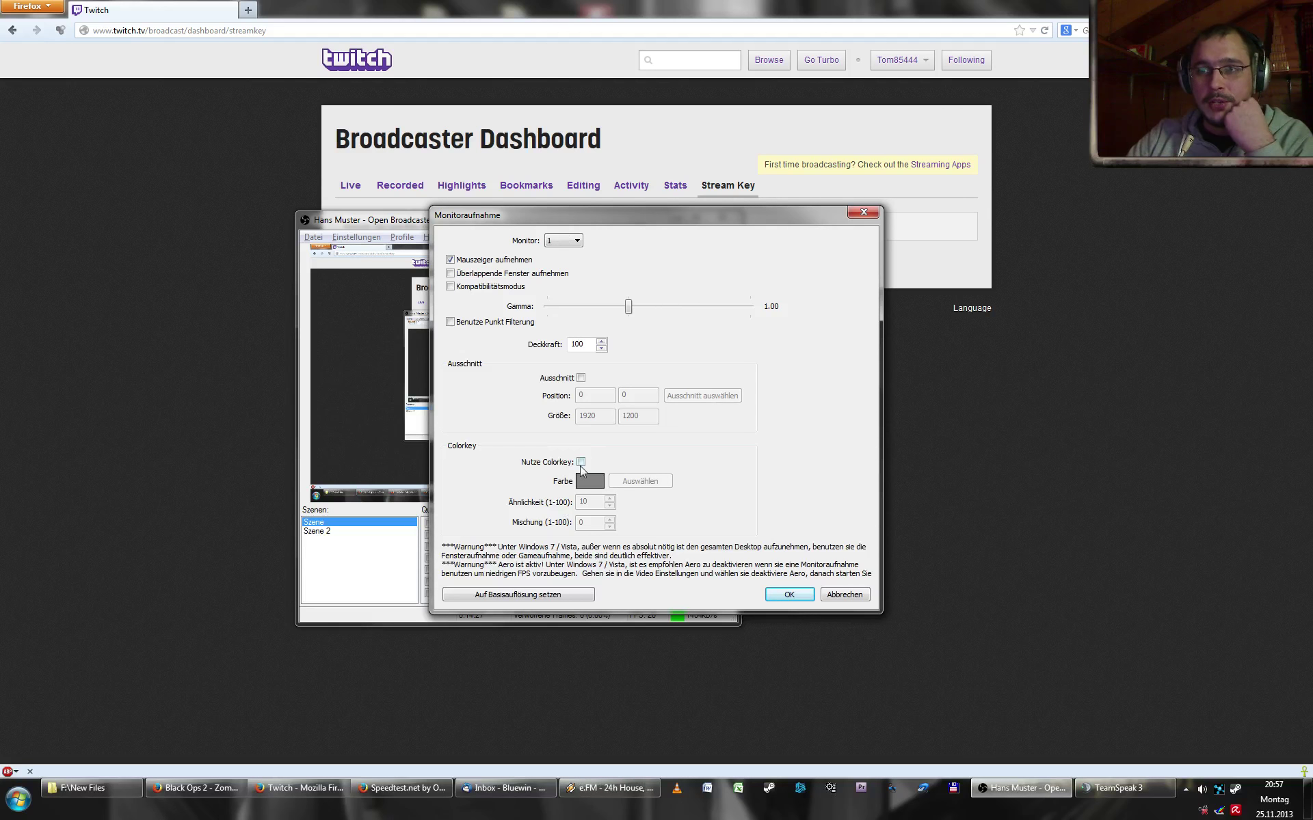
click(615, 483)
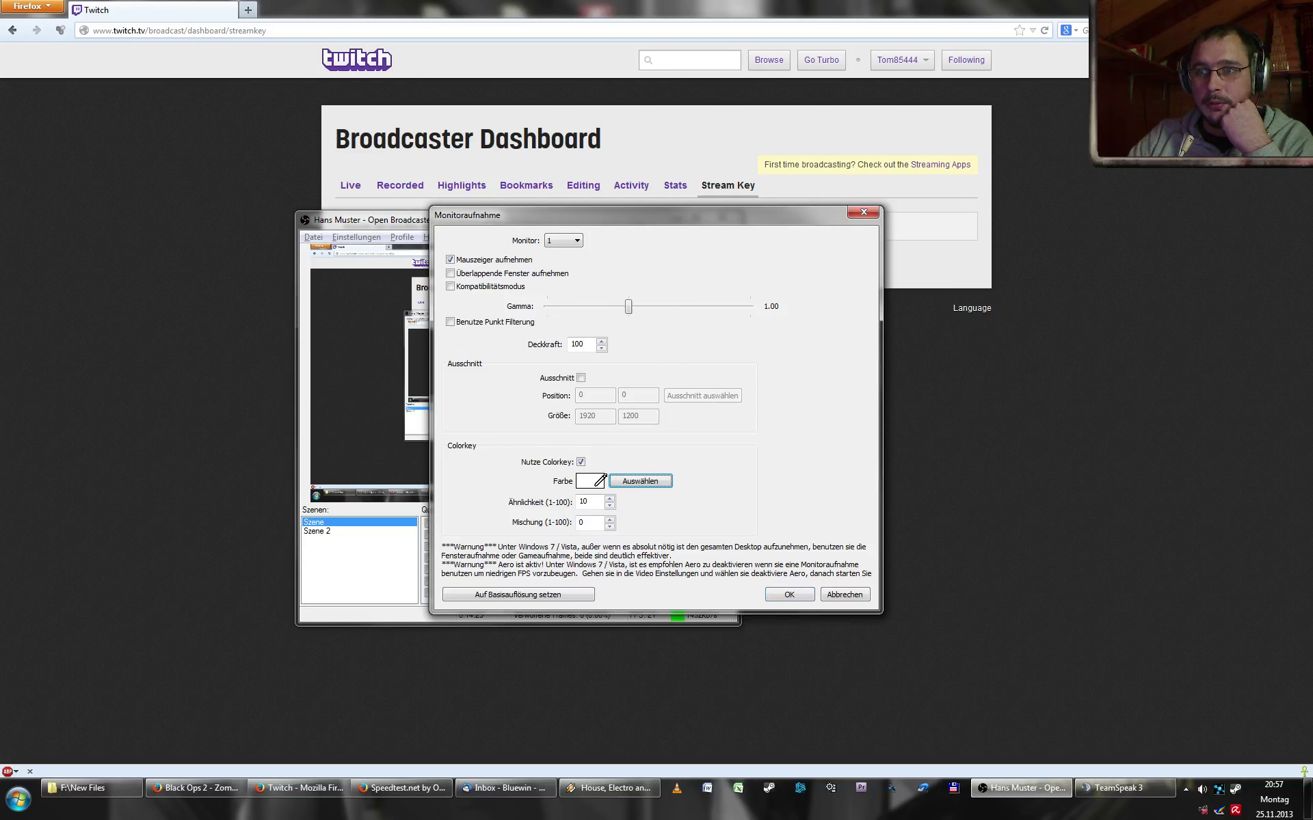
click(732, 560)
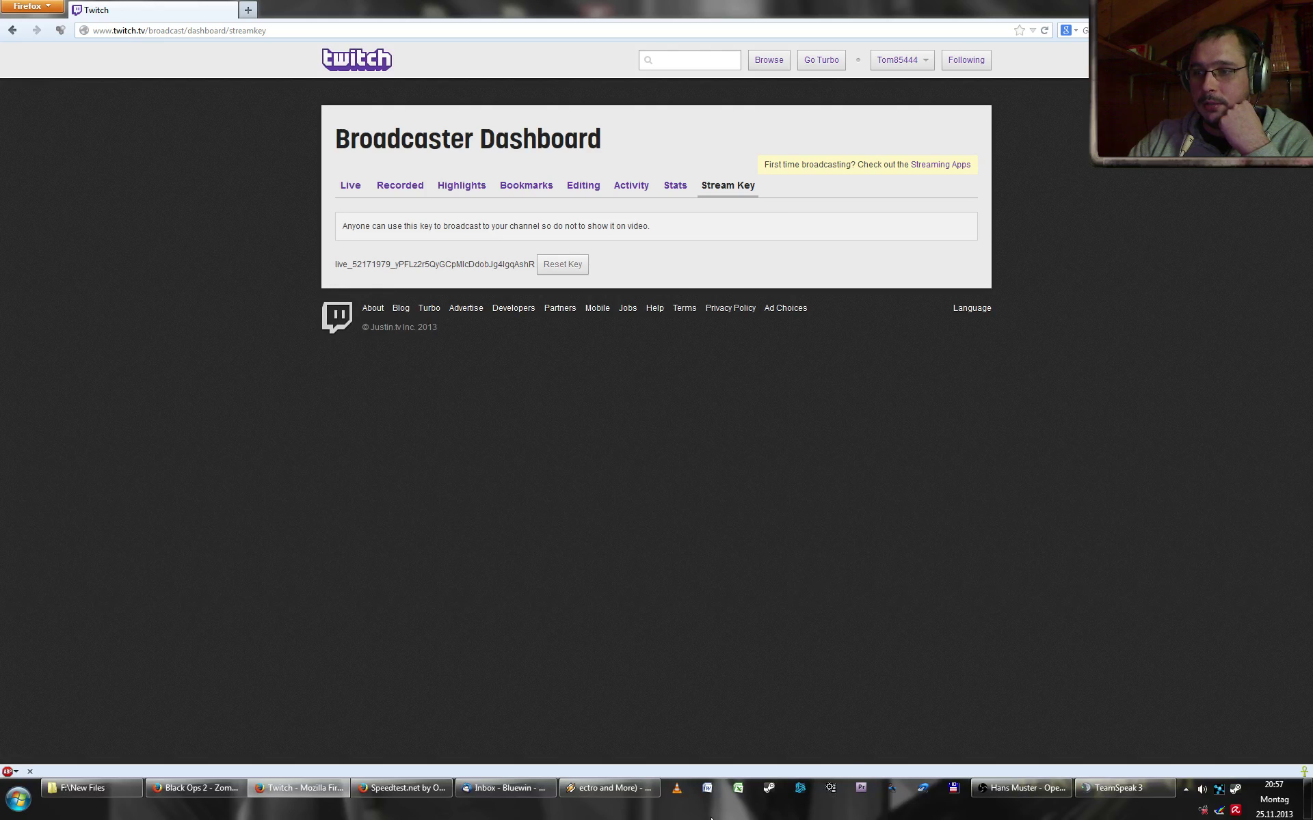
click(1021, 788)
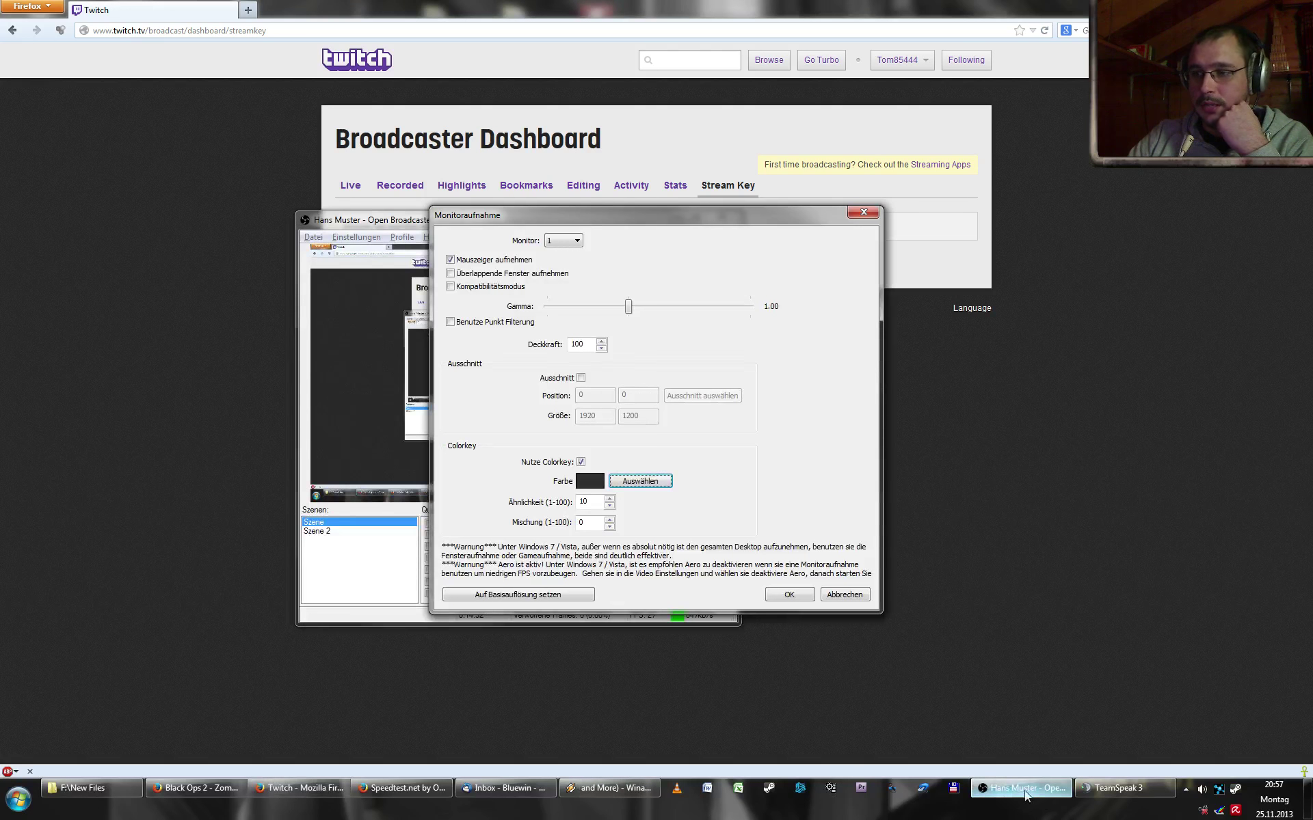
click(581, 481)
click(552, 370)
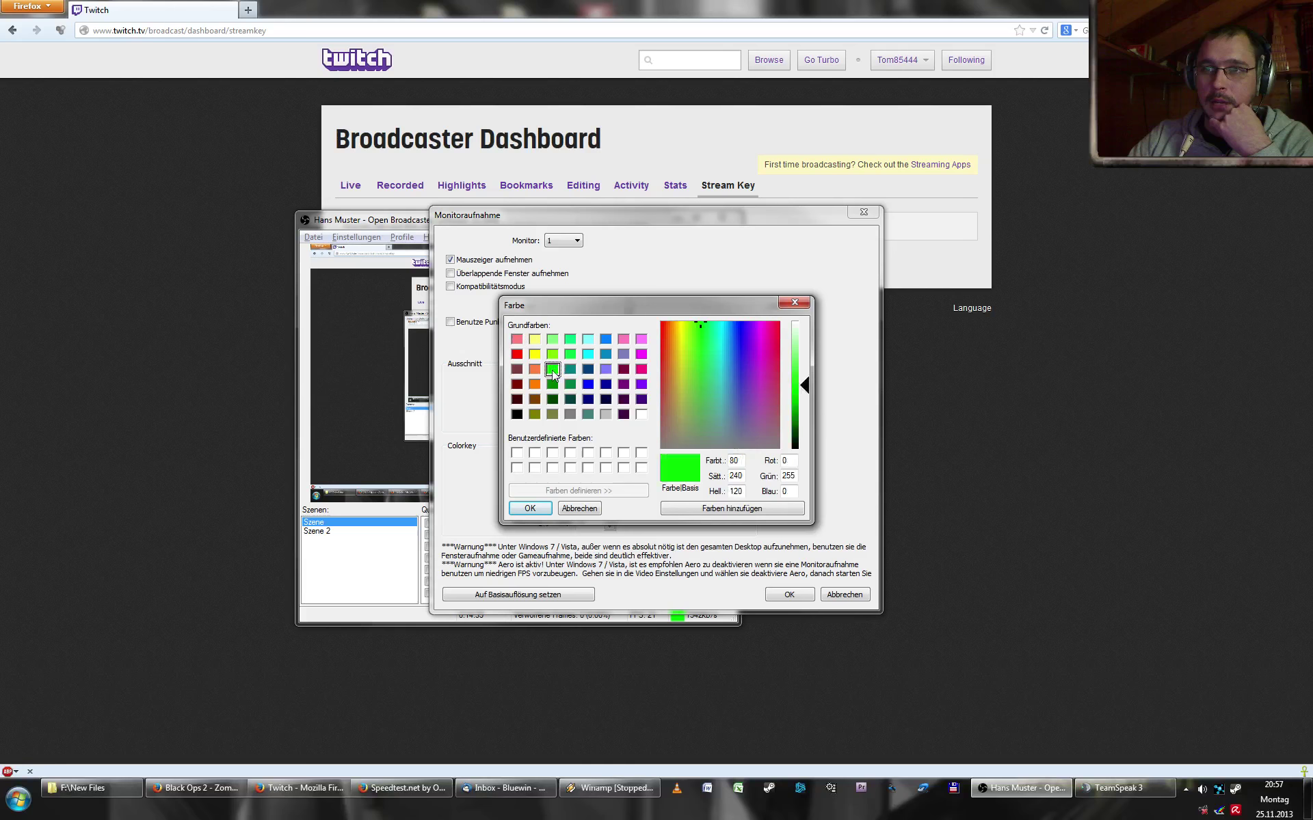
click(530, 509)
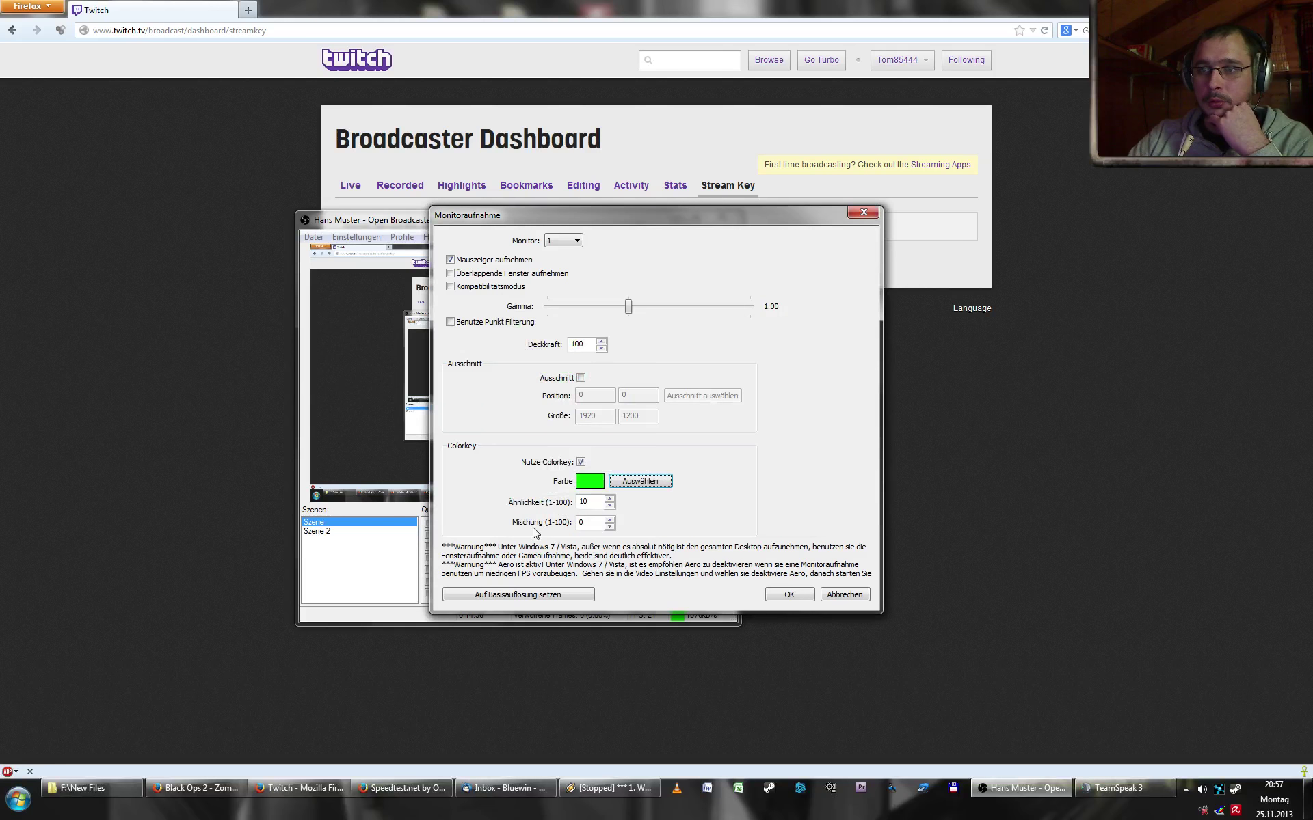
double_click(577, 502)
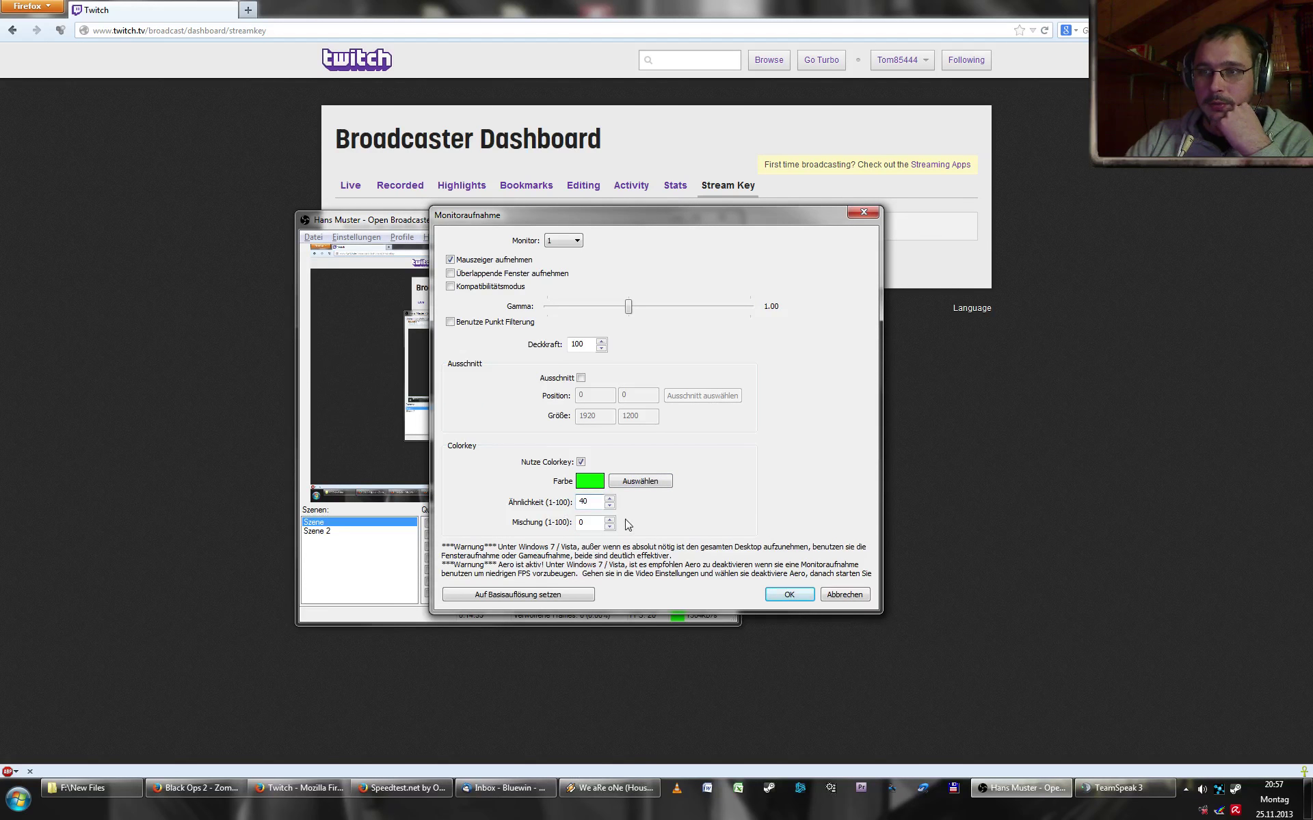
double_click(582, 522)
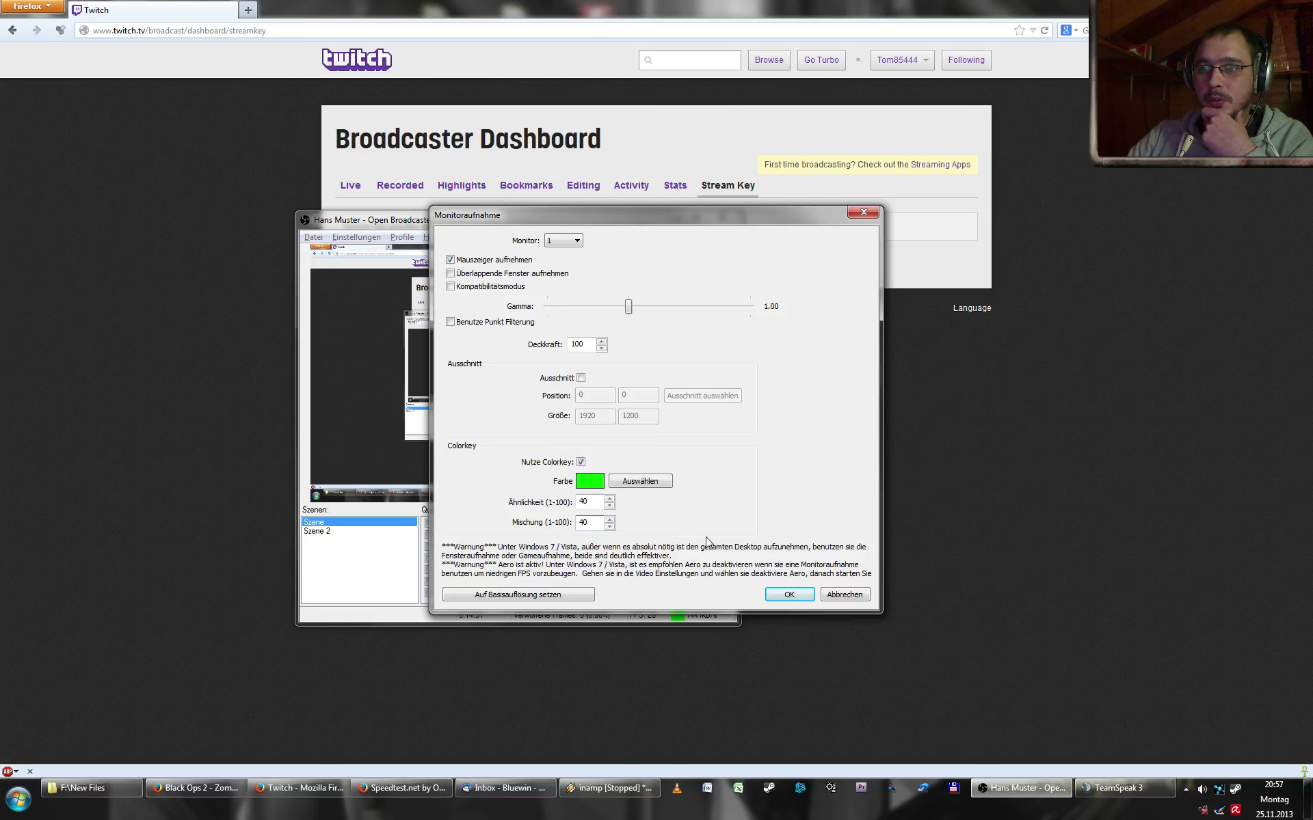
- Untick Nutze Colorkey, confirm the capture properties, and dismiss the Aero warning
click(581, 462)
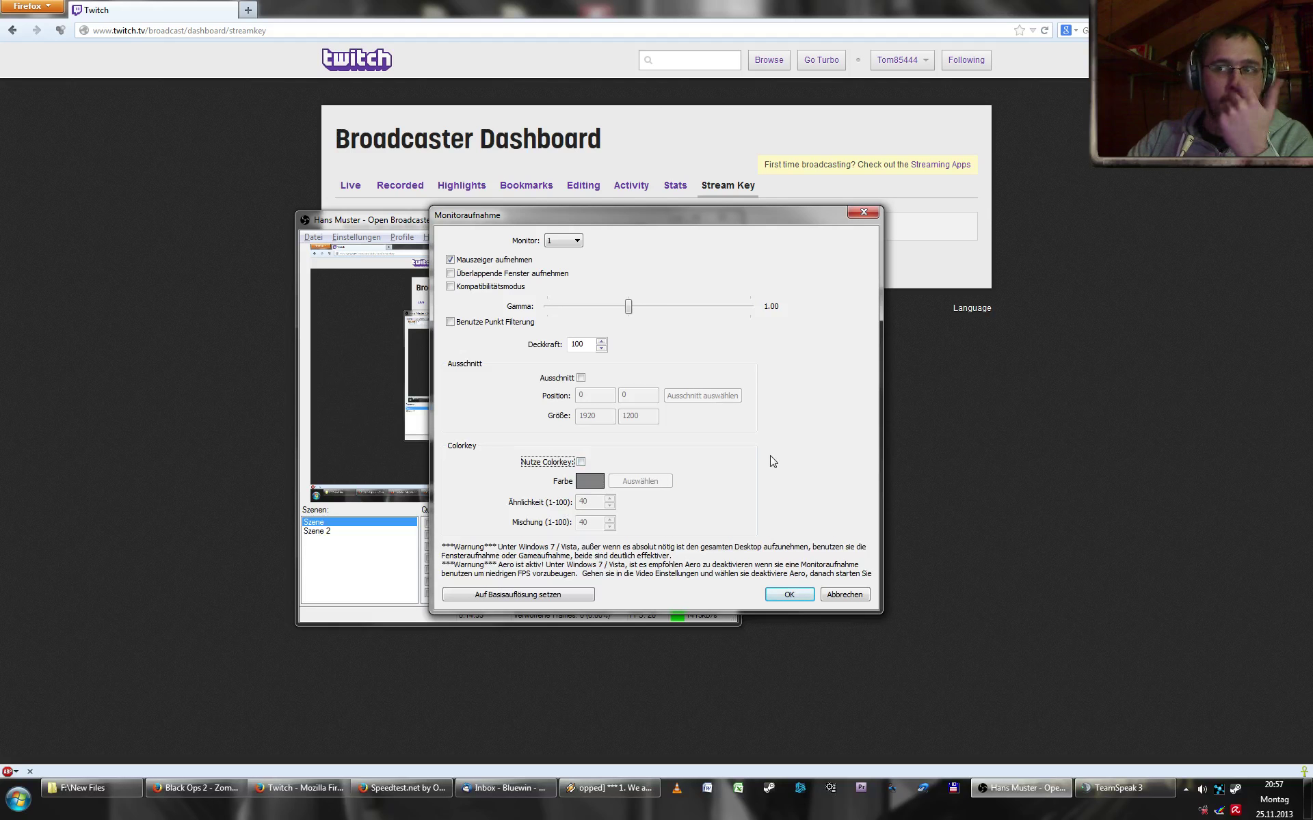
click(792, 596)
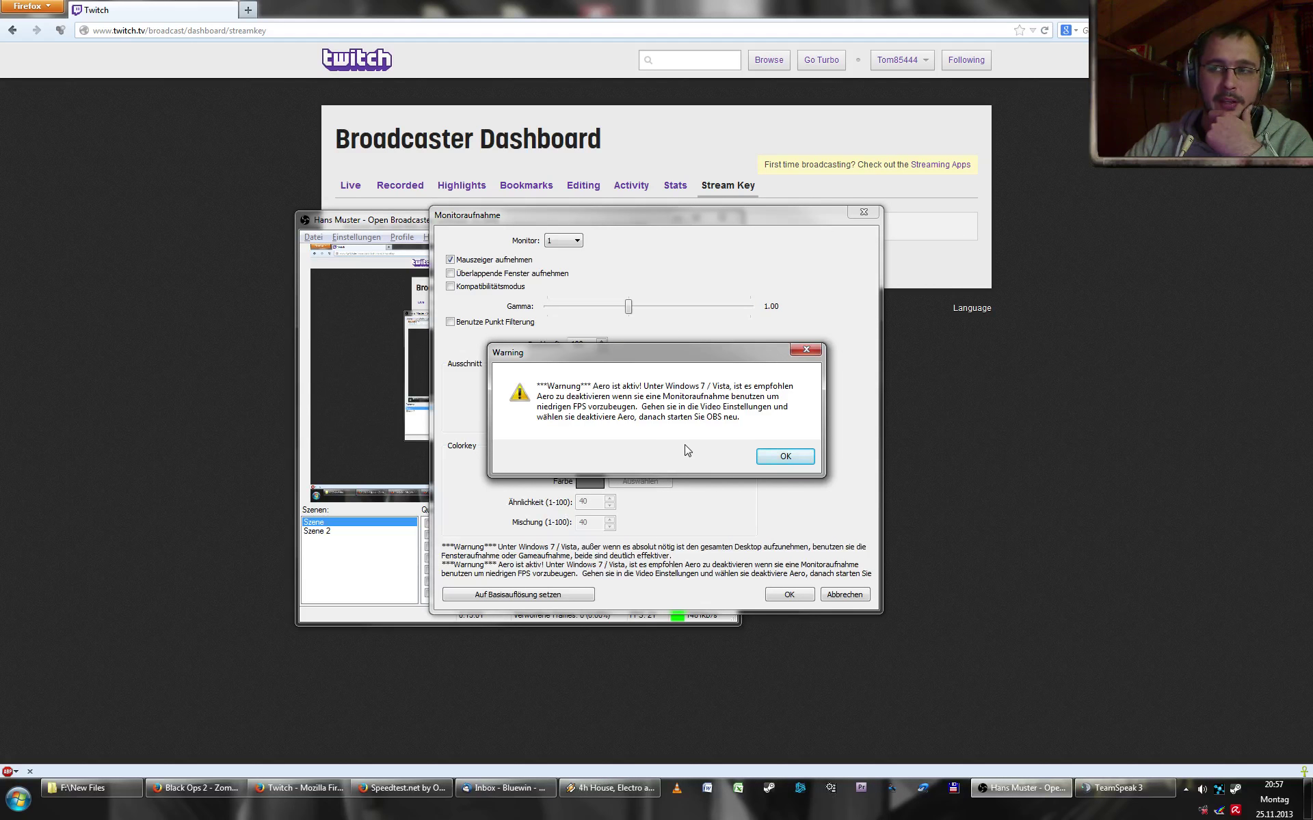
click(787, 458)
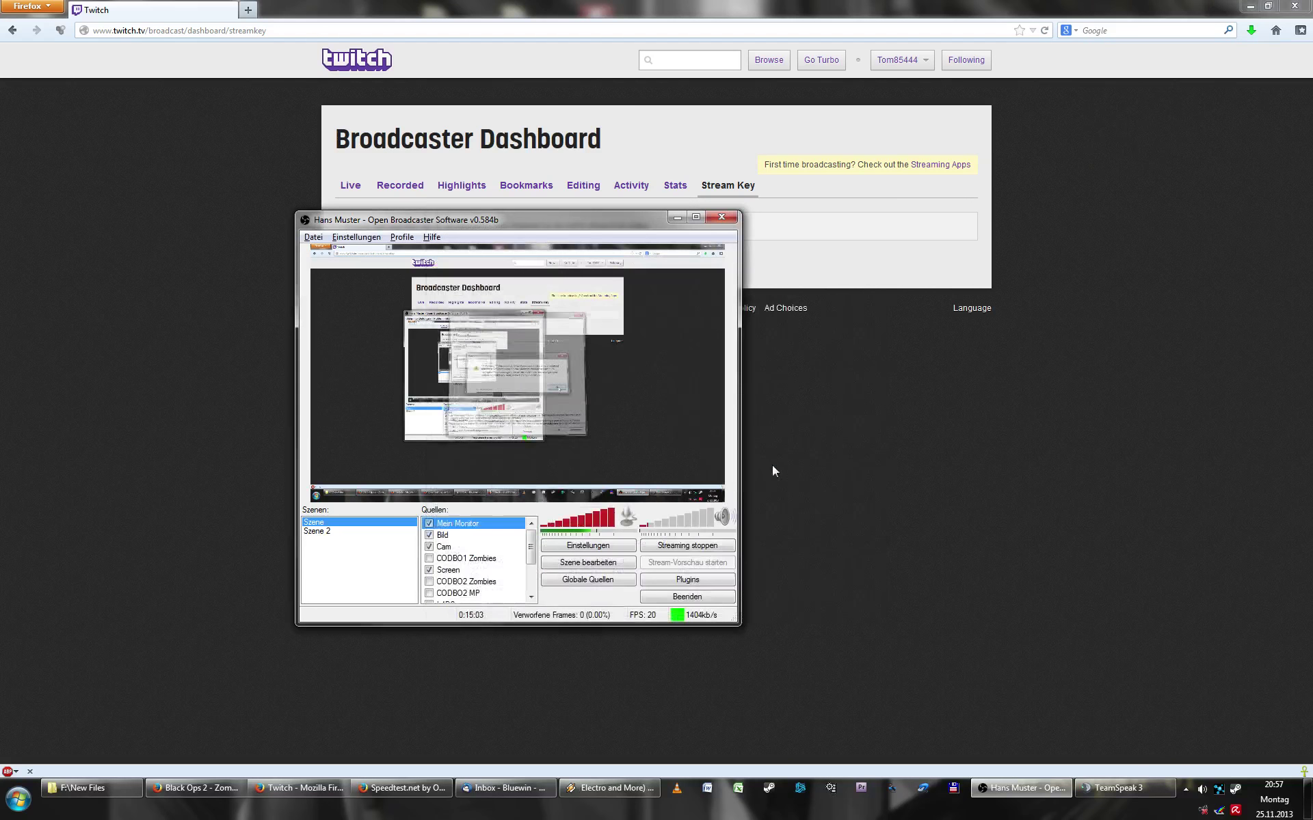
- Switch Mein Monitor's properties to capture monitor 2 (1280×1024) and dismiss the Aero warning
click(429, 534)
click(429, 535)
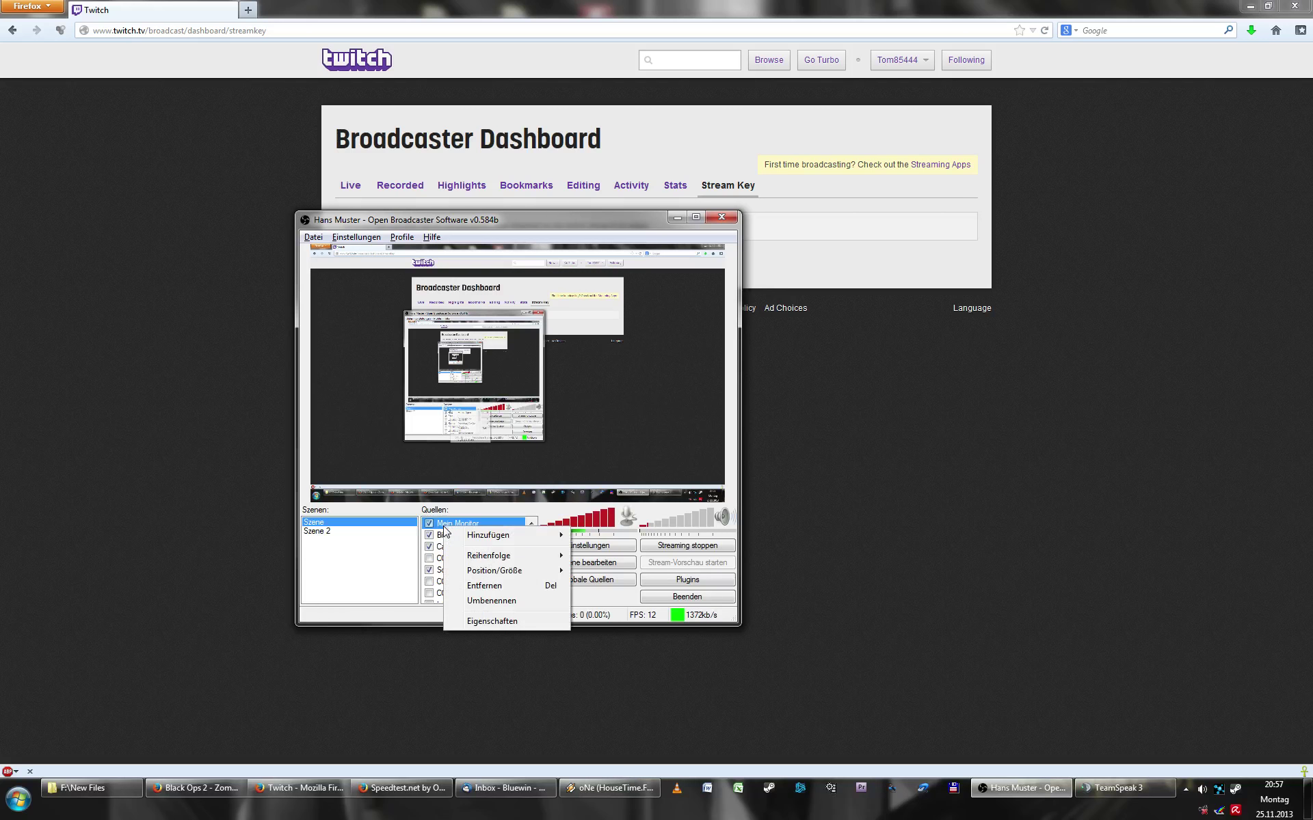
right_click(444, 525)
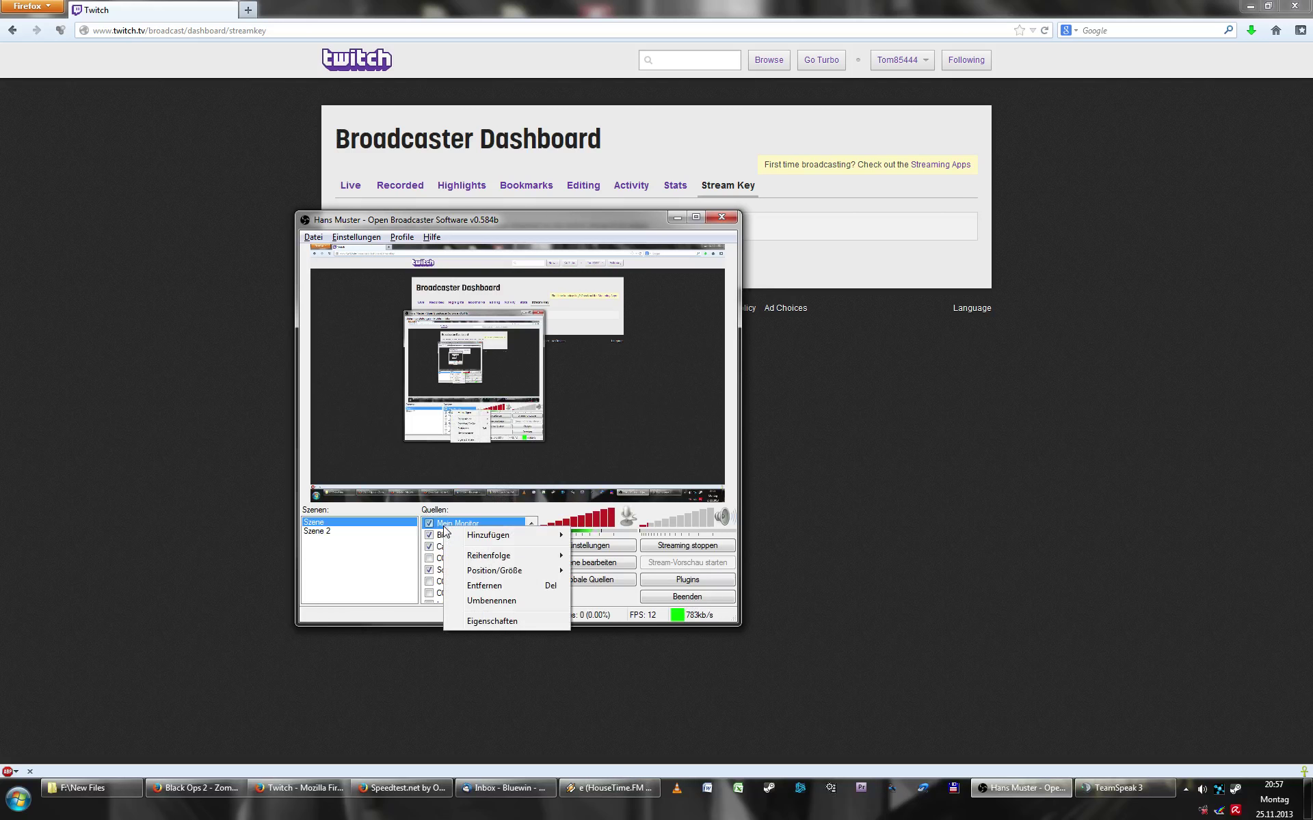
click(496, 621)
click(555, 243)
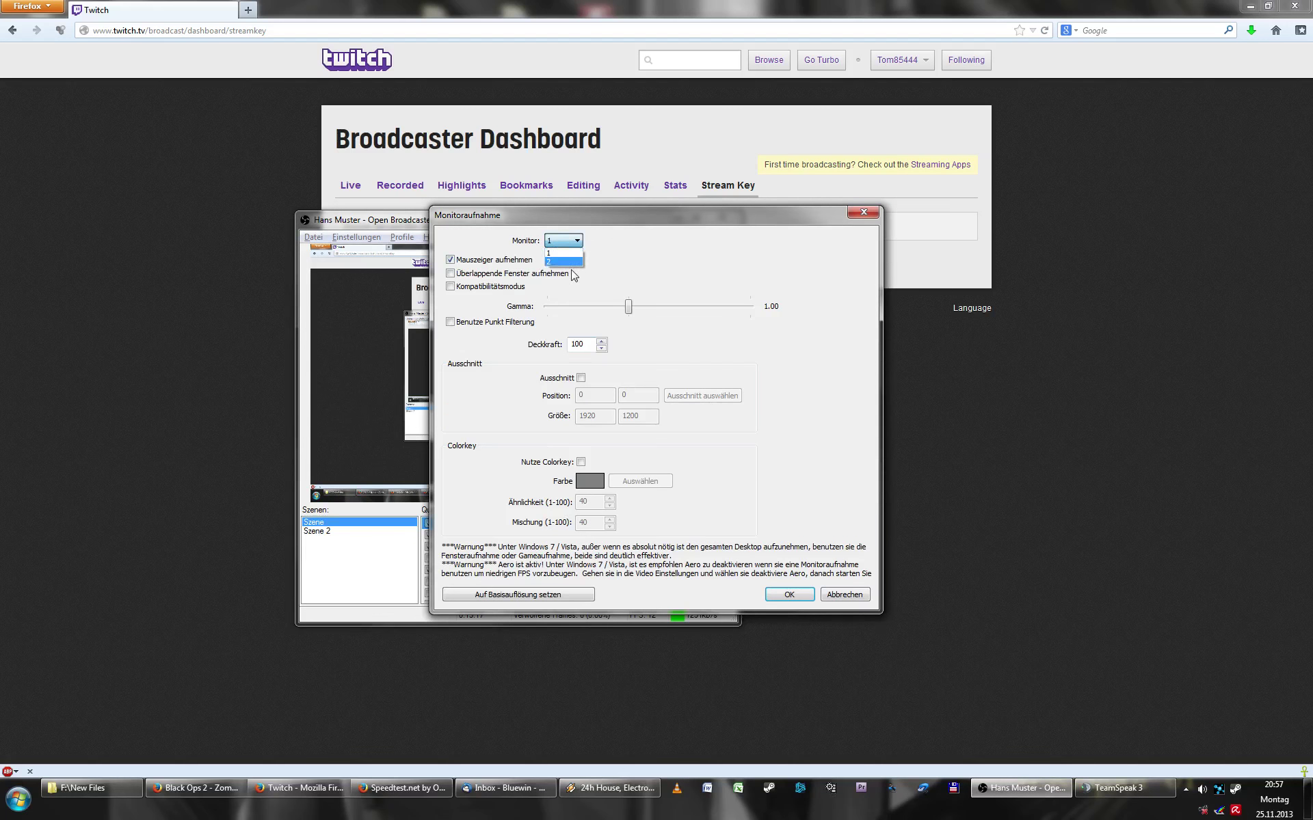
click(567, 262)
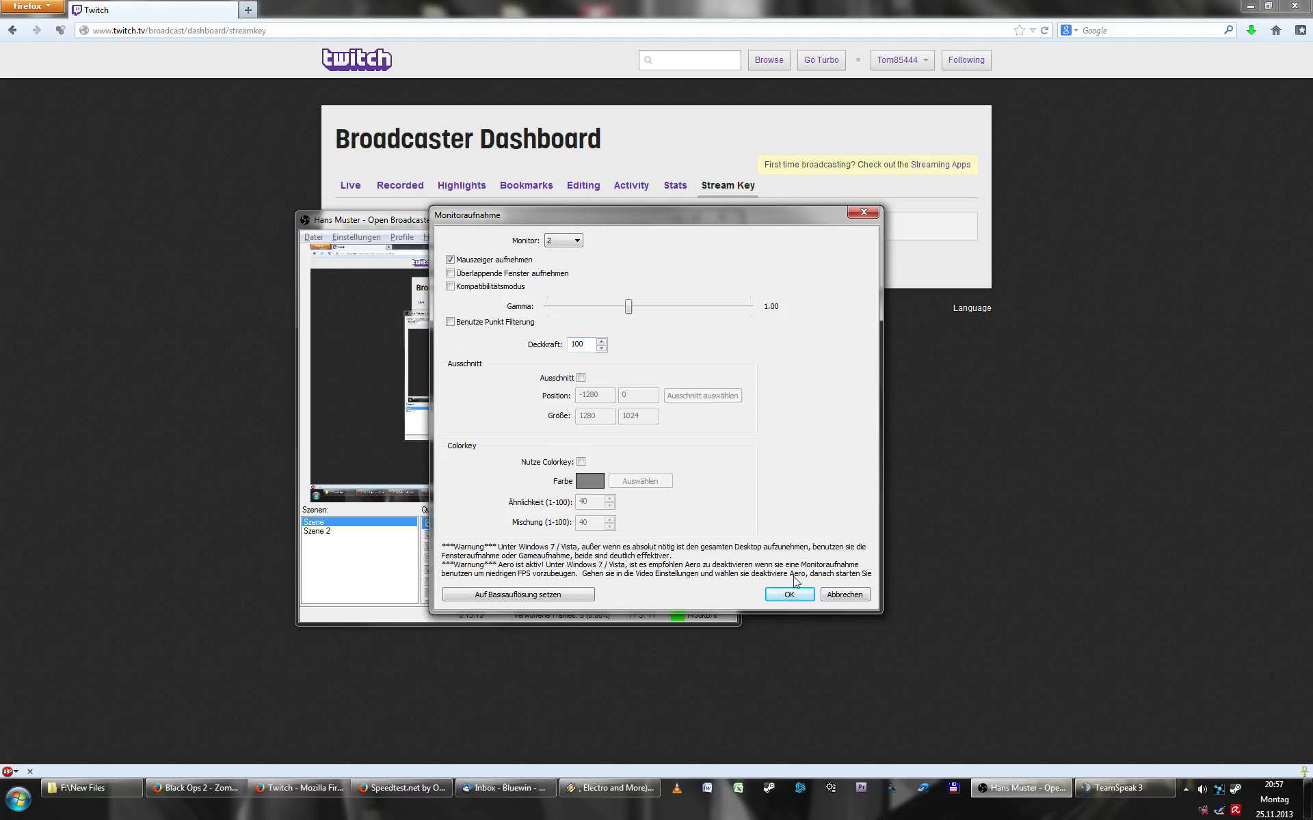
click(767, 598)
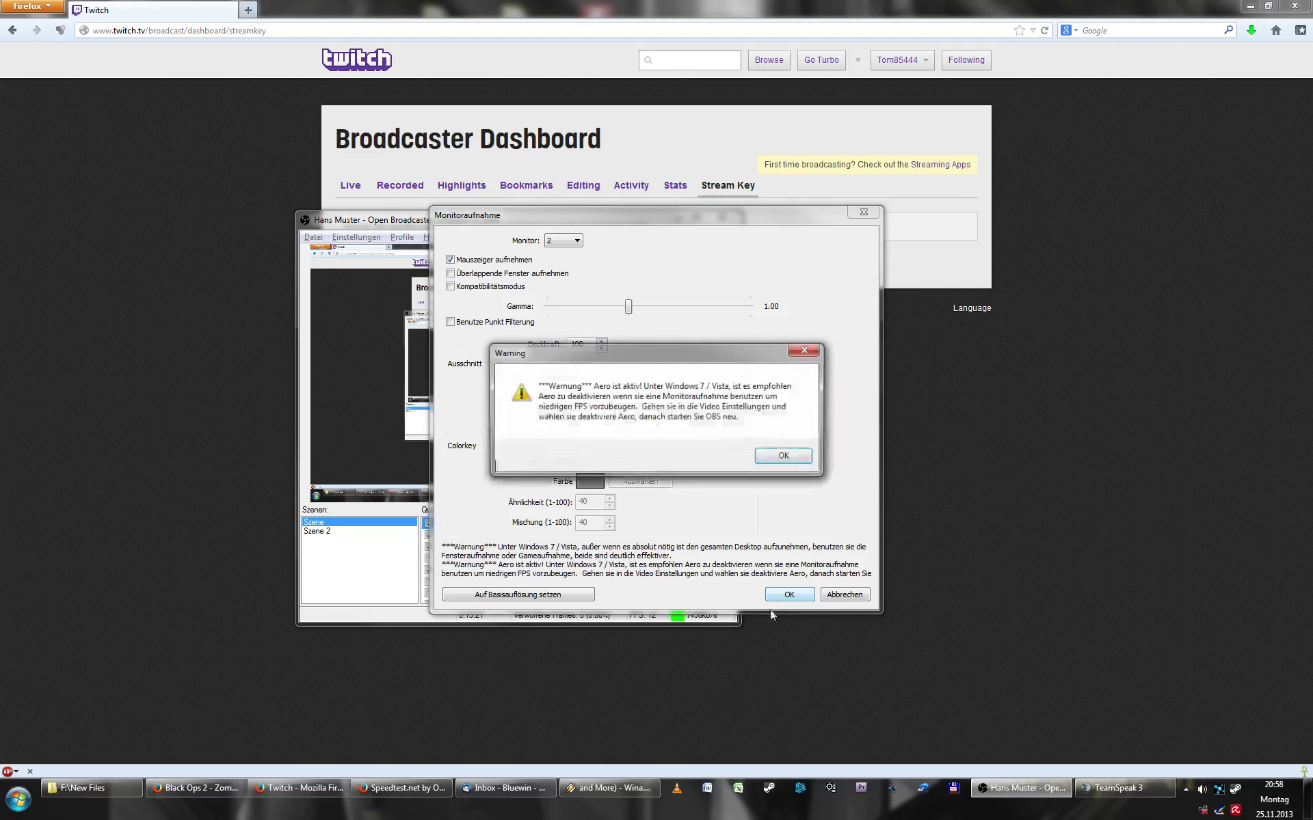
click(785, 455)
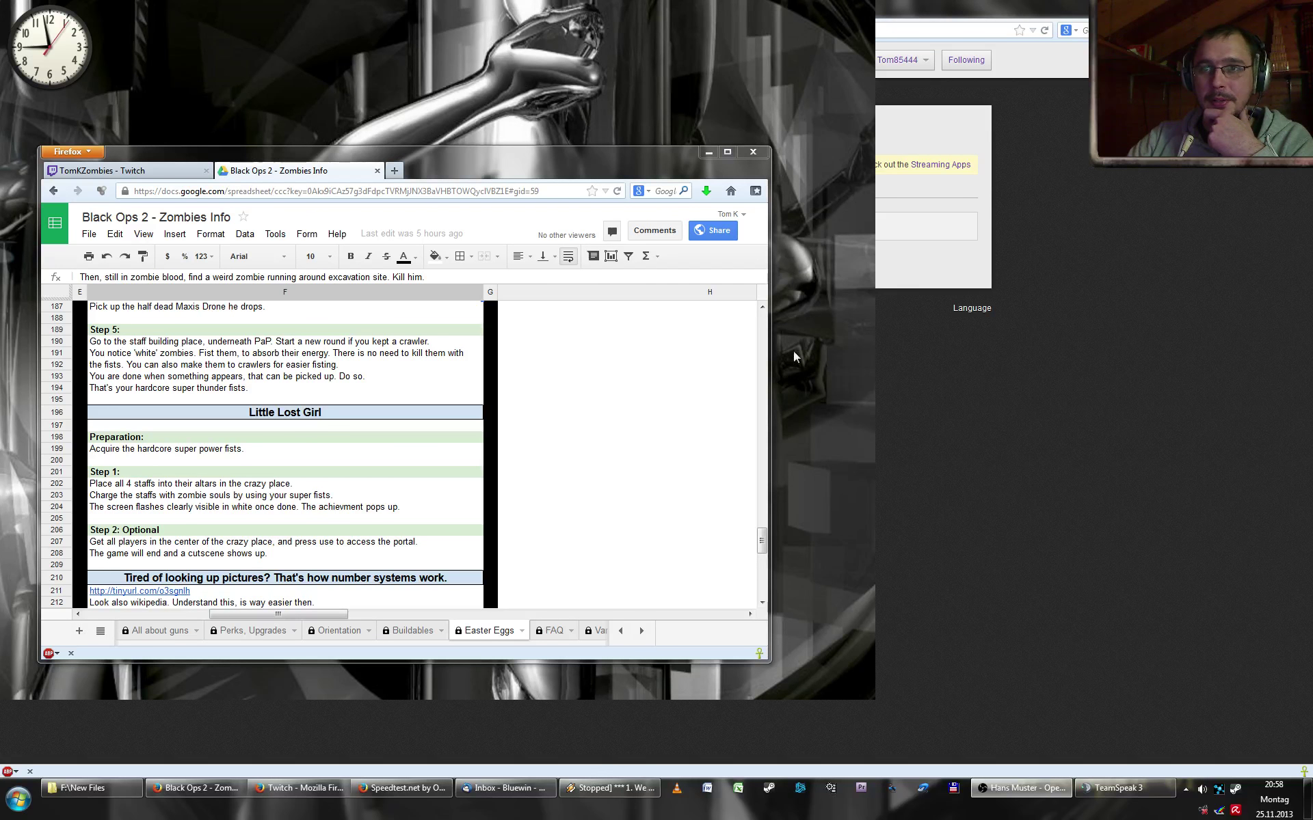
- Move the Black Ops 2 spreadsheet window up-right and untick the Mein Monitor source
drag(560, 166, 634, 120)
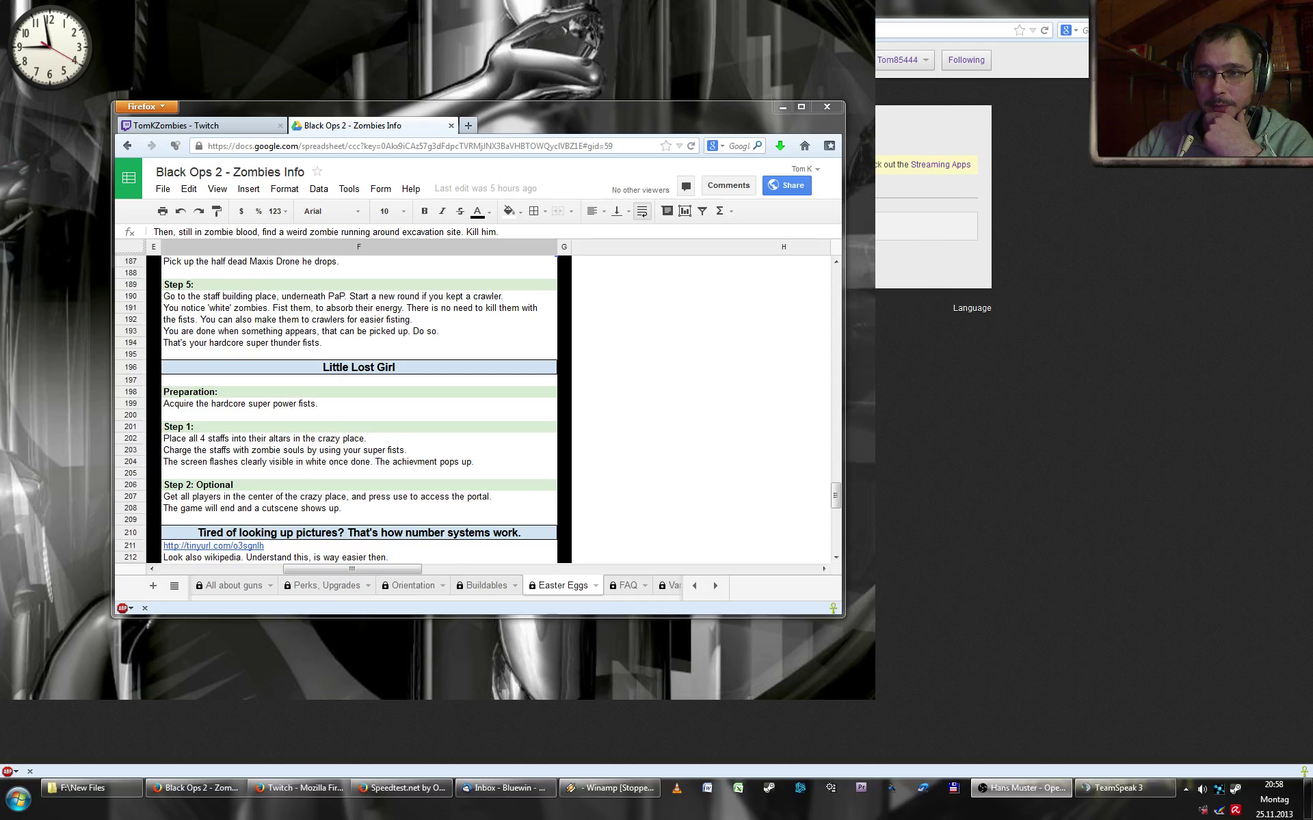
click(428, 523)
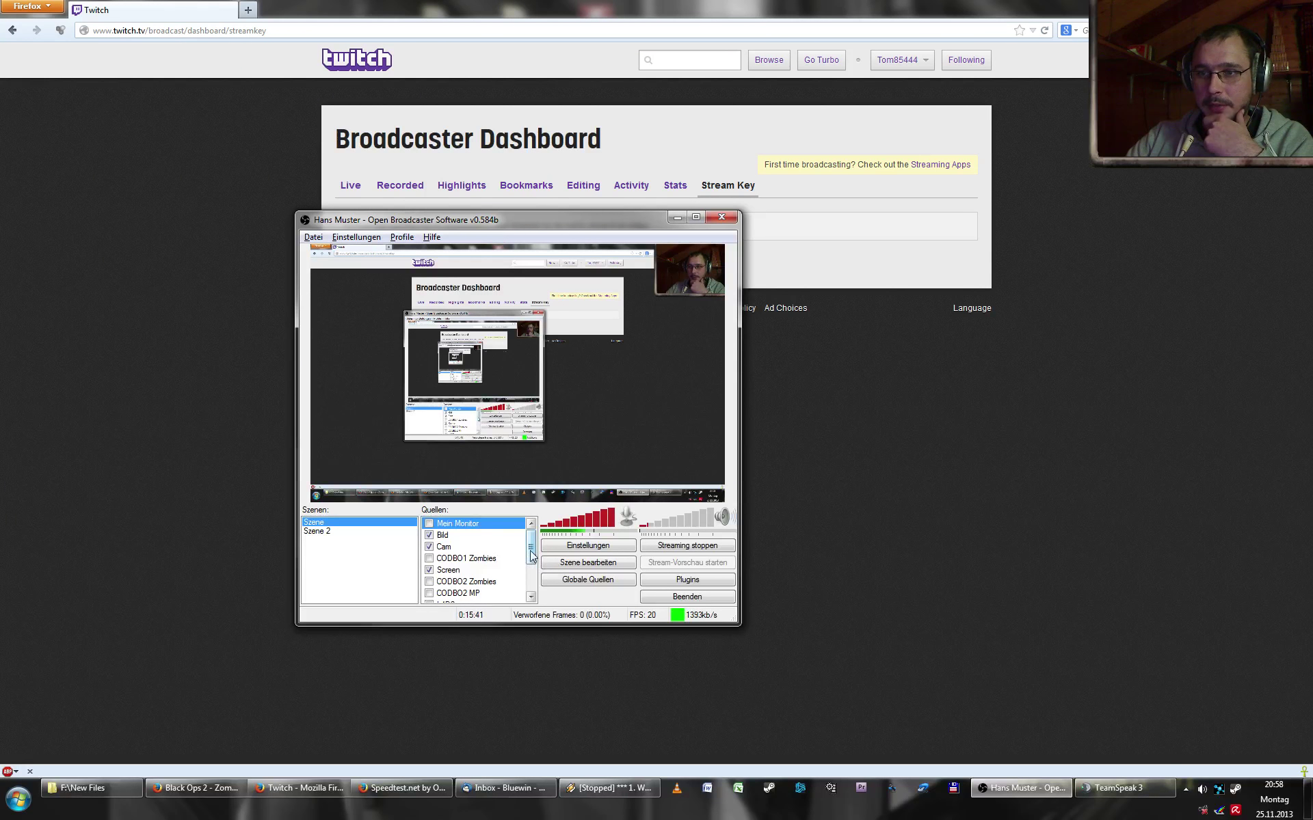
- Add a Bild source to Quellen named Mein Bild
drag(531, 555, 534, 602)
right_click(454, 603)
mouse_move(513, 612)
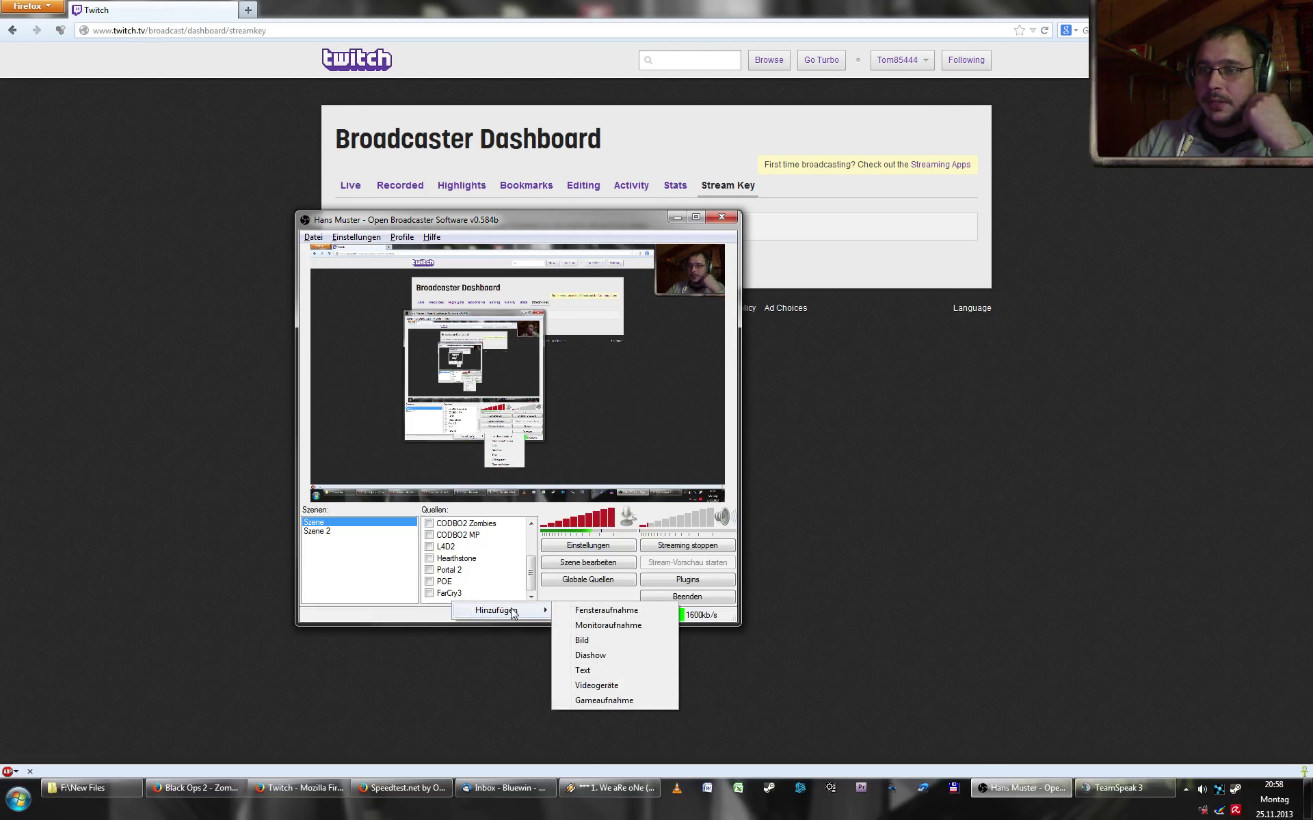
click(616, 638)
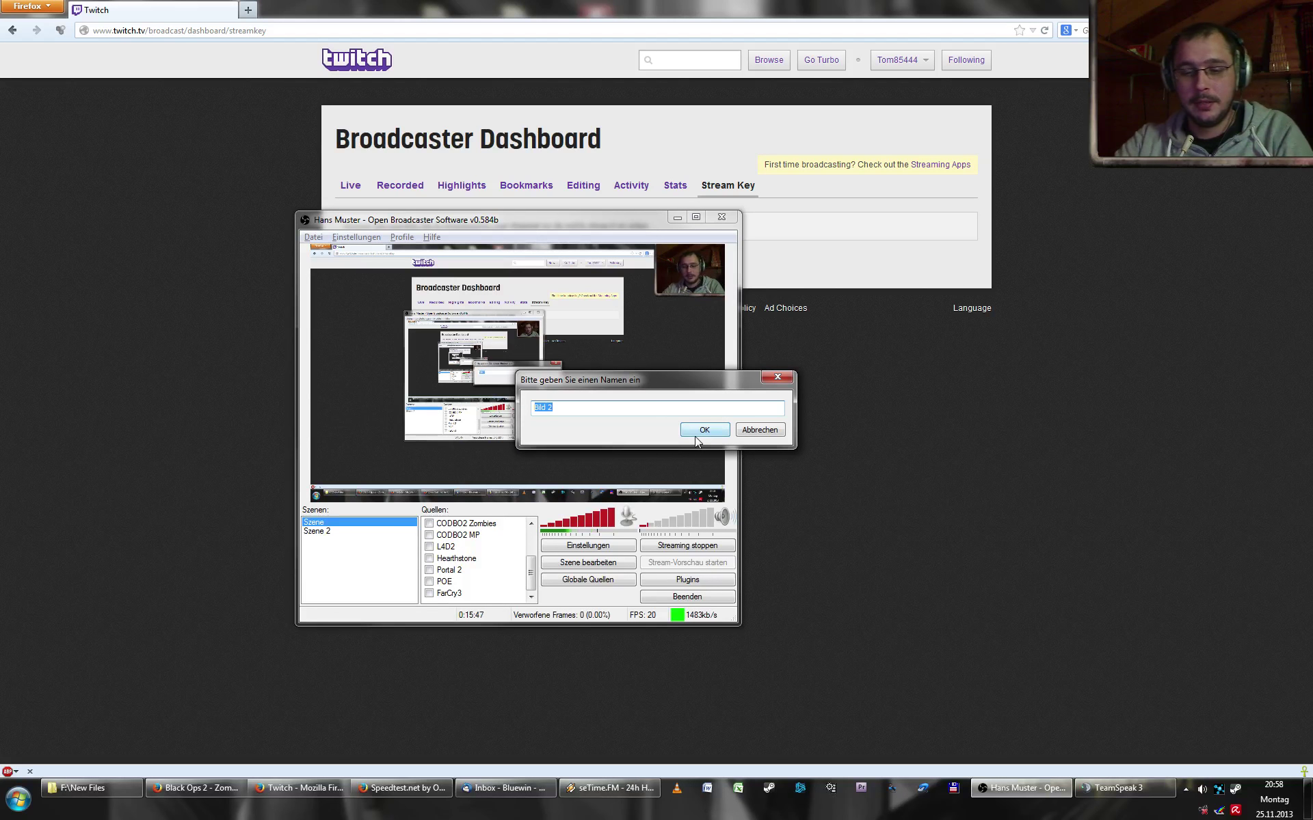
text(Mei)
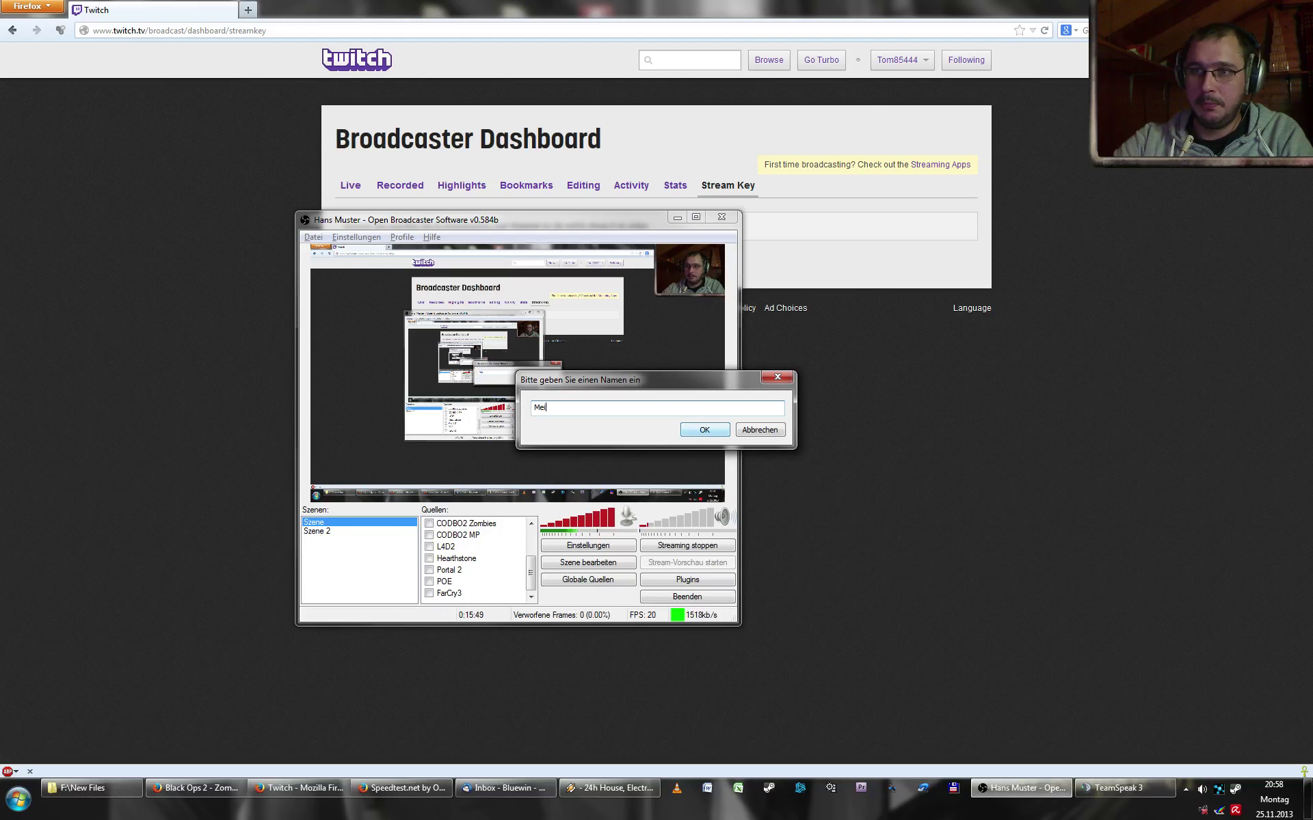
text(n Bild)
click(695, 433)
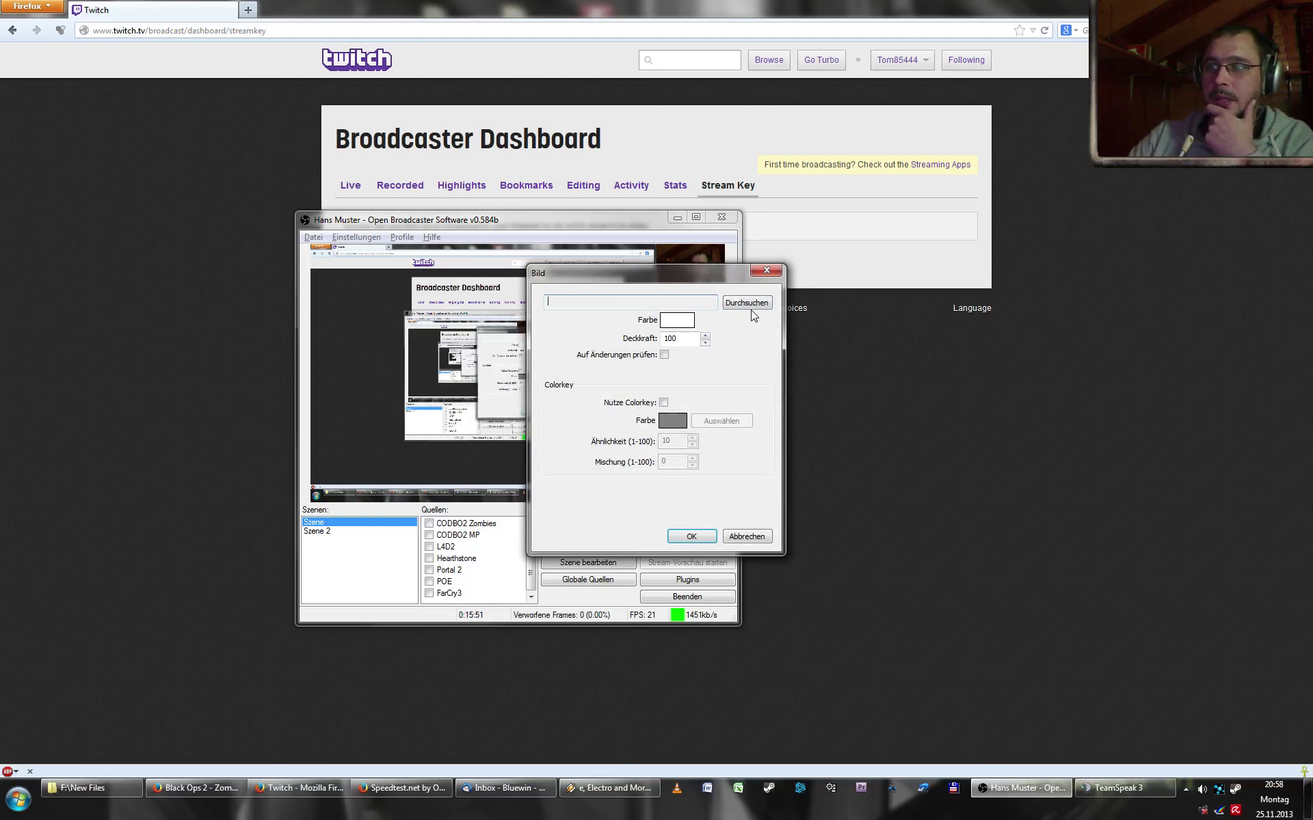
- Choose ferien\DSCN5277.JPG at 100 opacity with colour keying off, and confirm
click(747, 302)
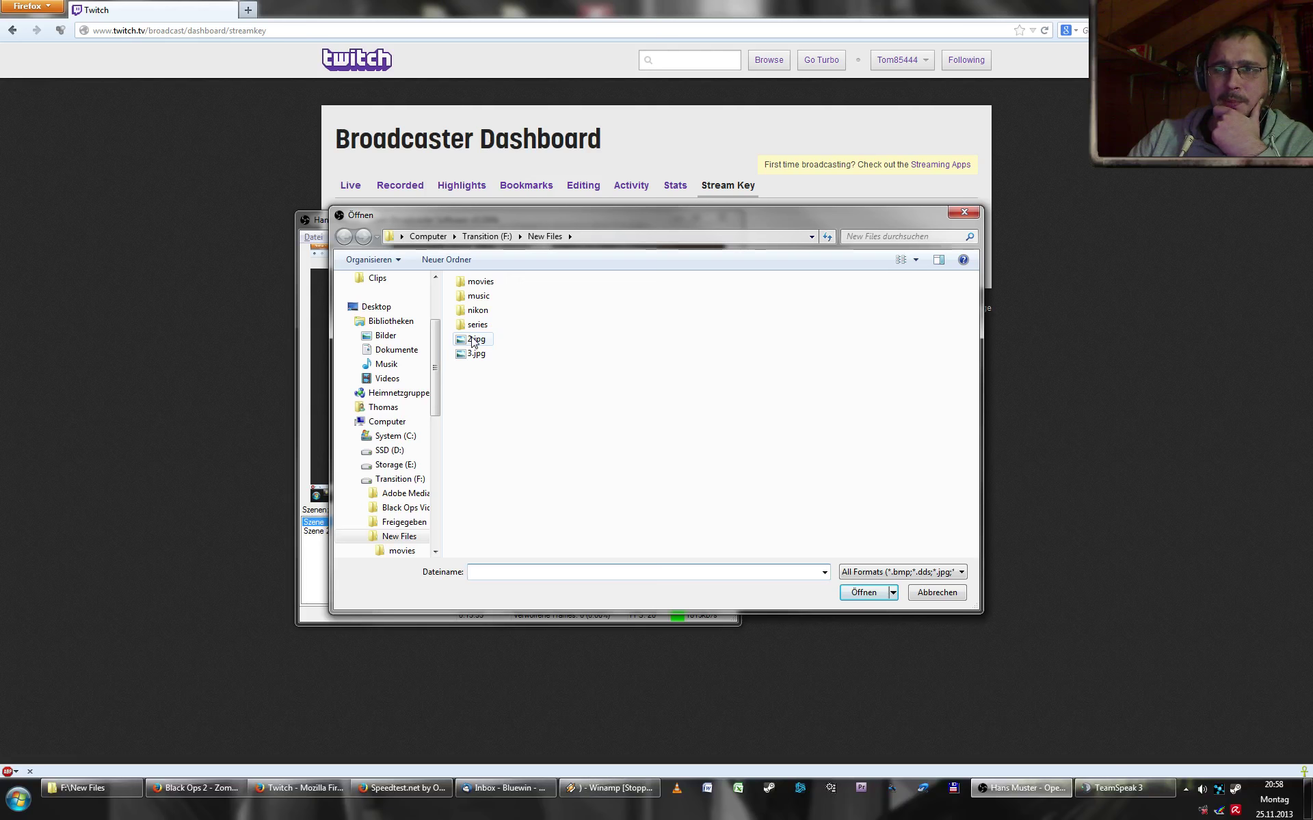
double_click(478, 310)
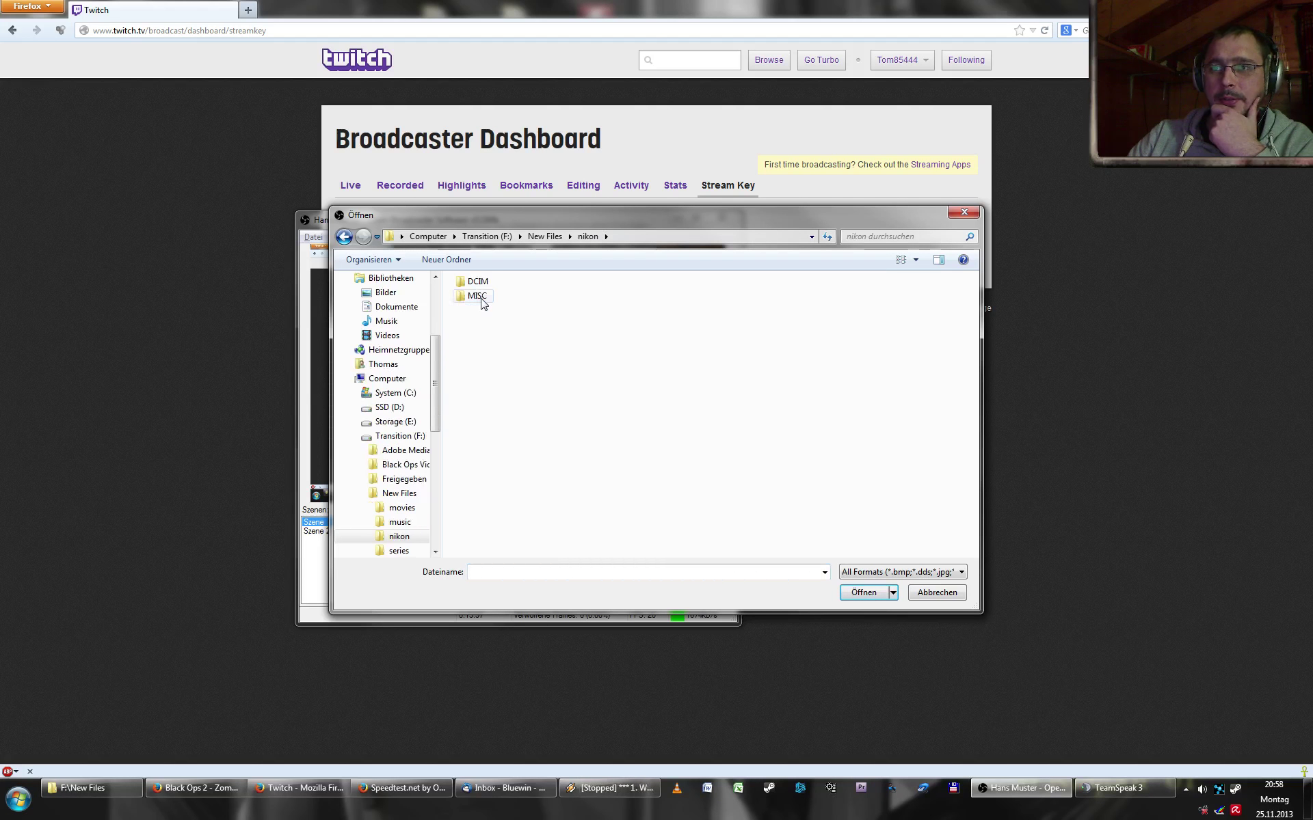
double_click(478, 282)
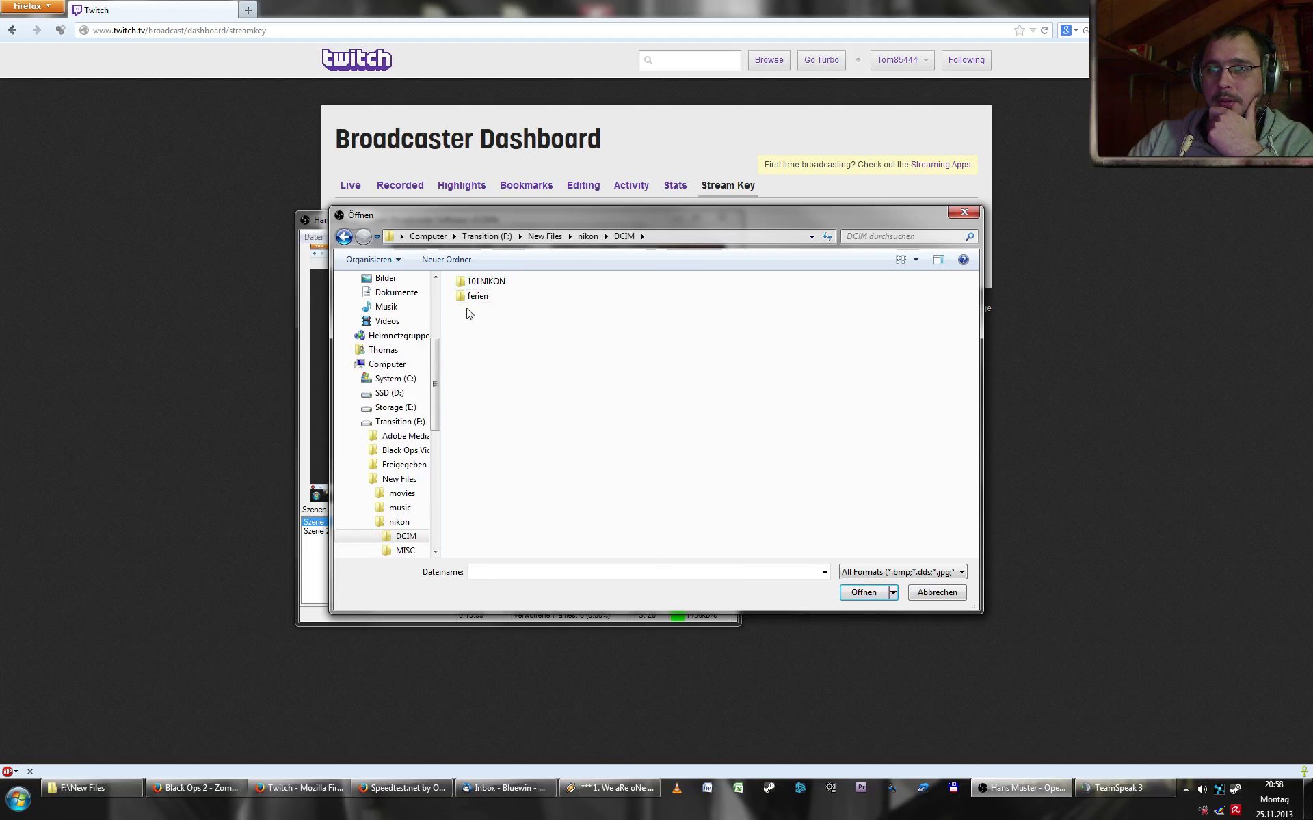
double_click(478, 296)
click(650, 383)
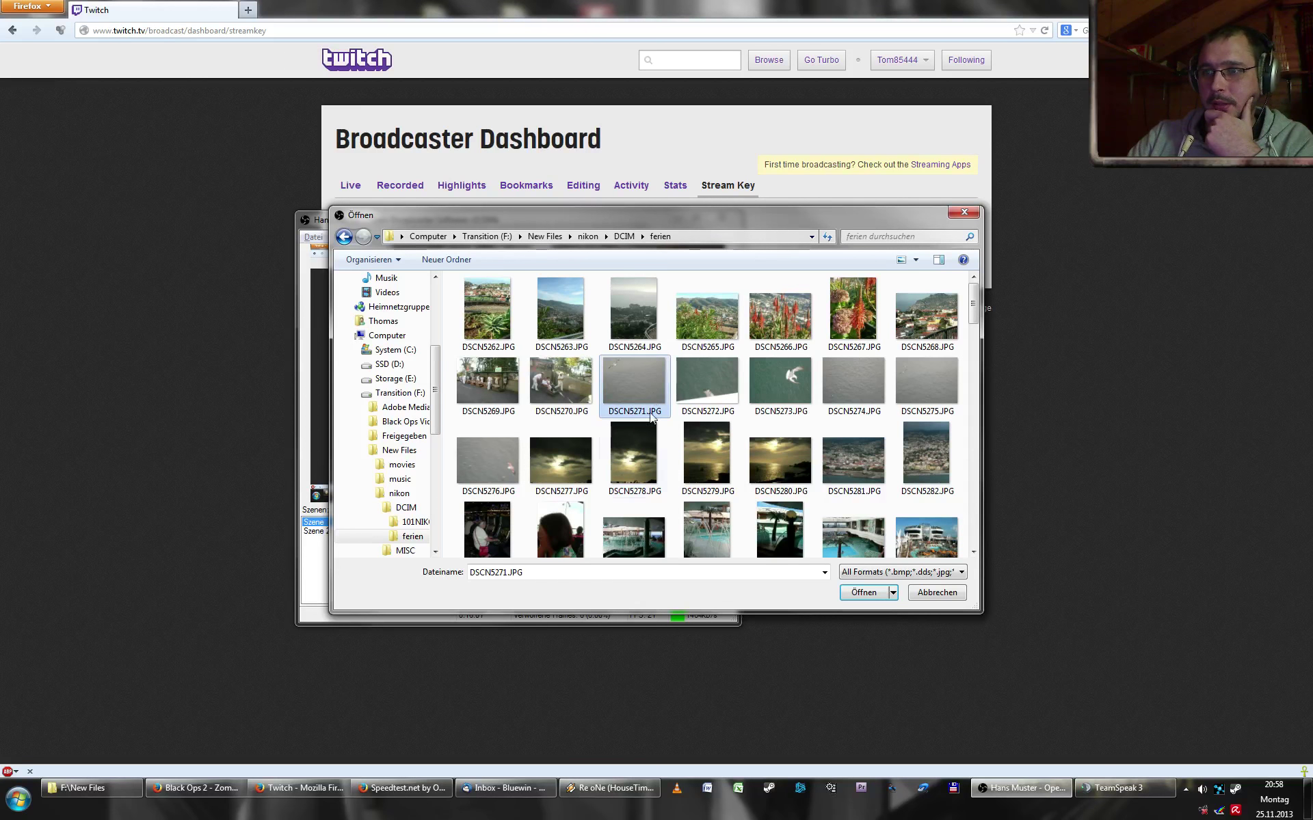
double_click(574, 462)
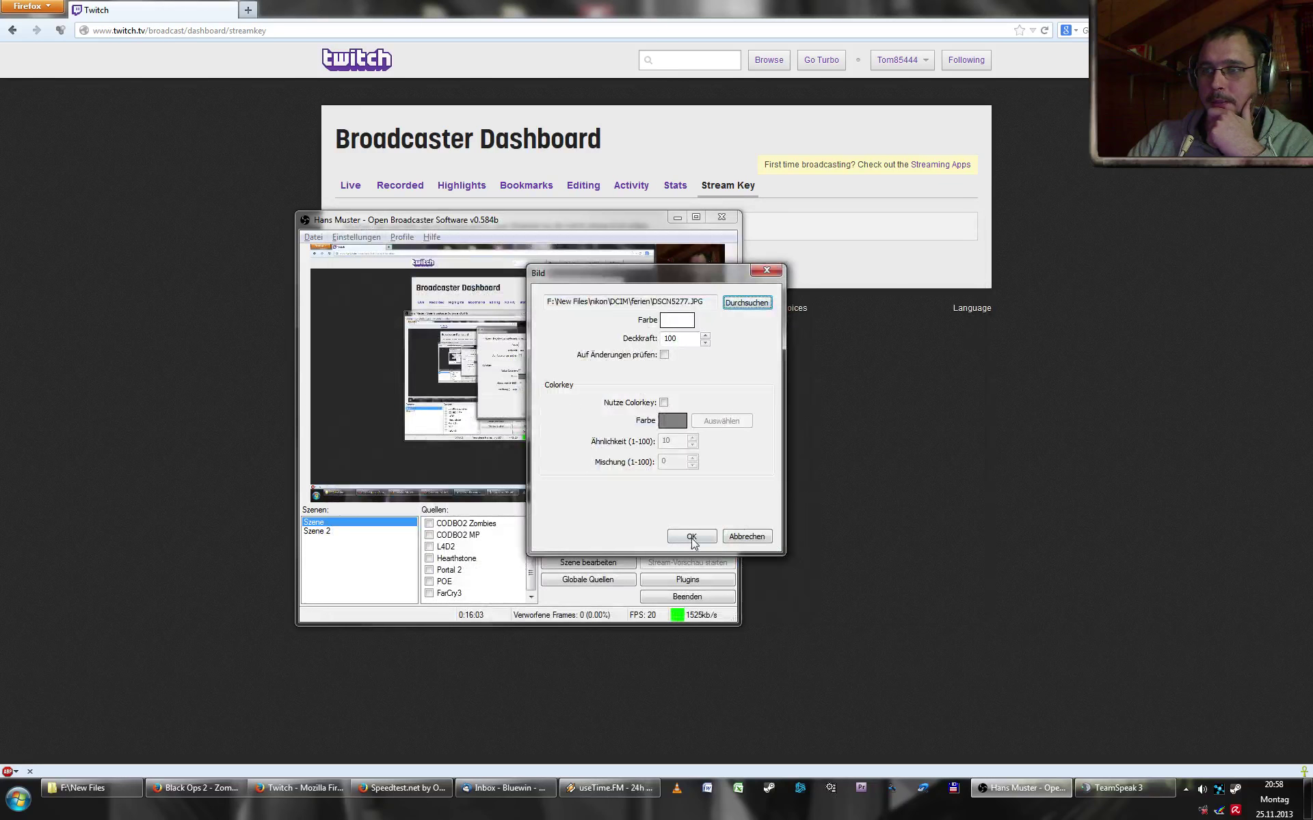
double_click(676, 339)
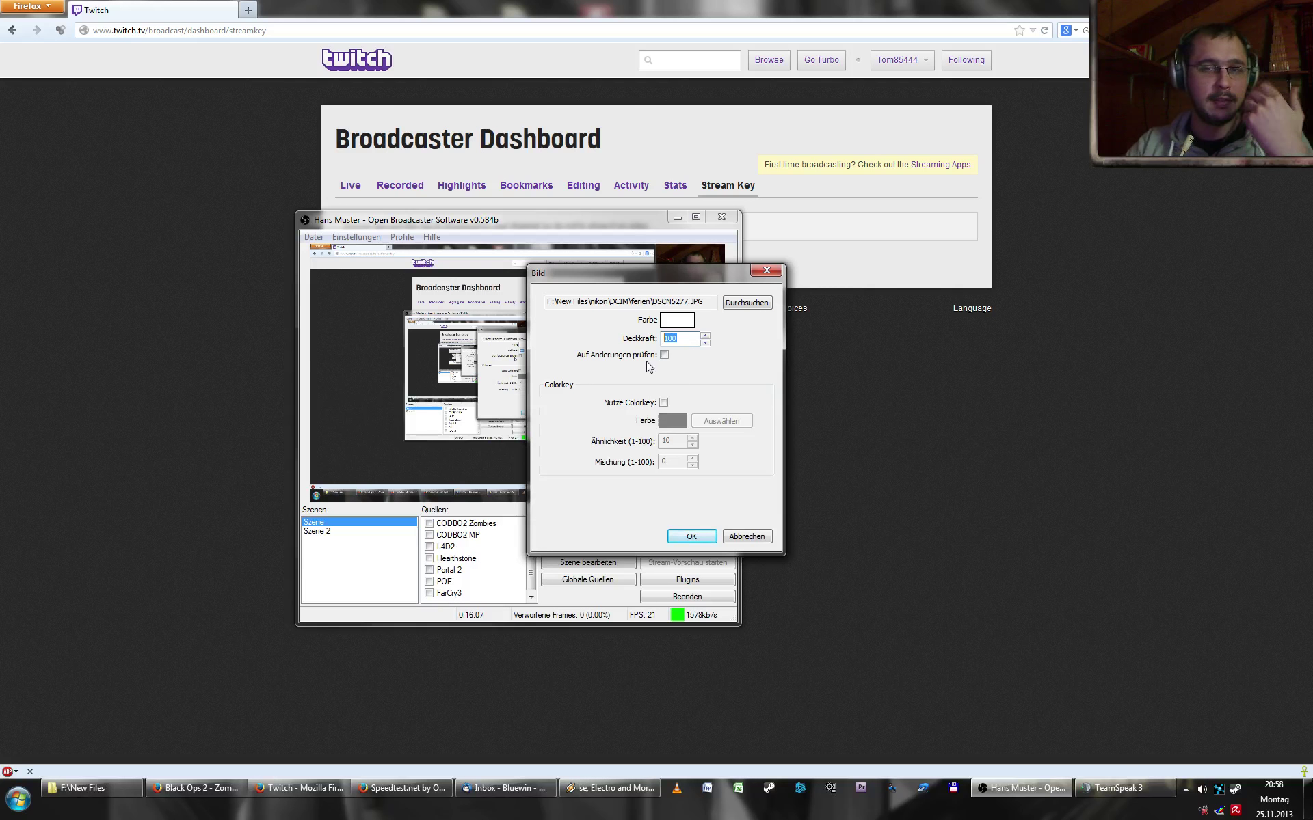
click(664, 402)
click(664, 403)
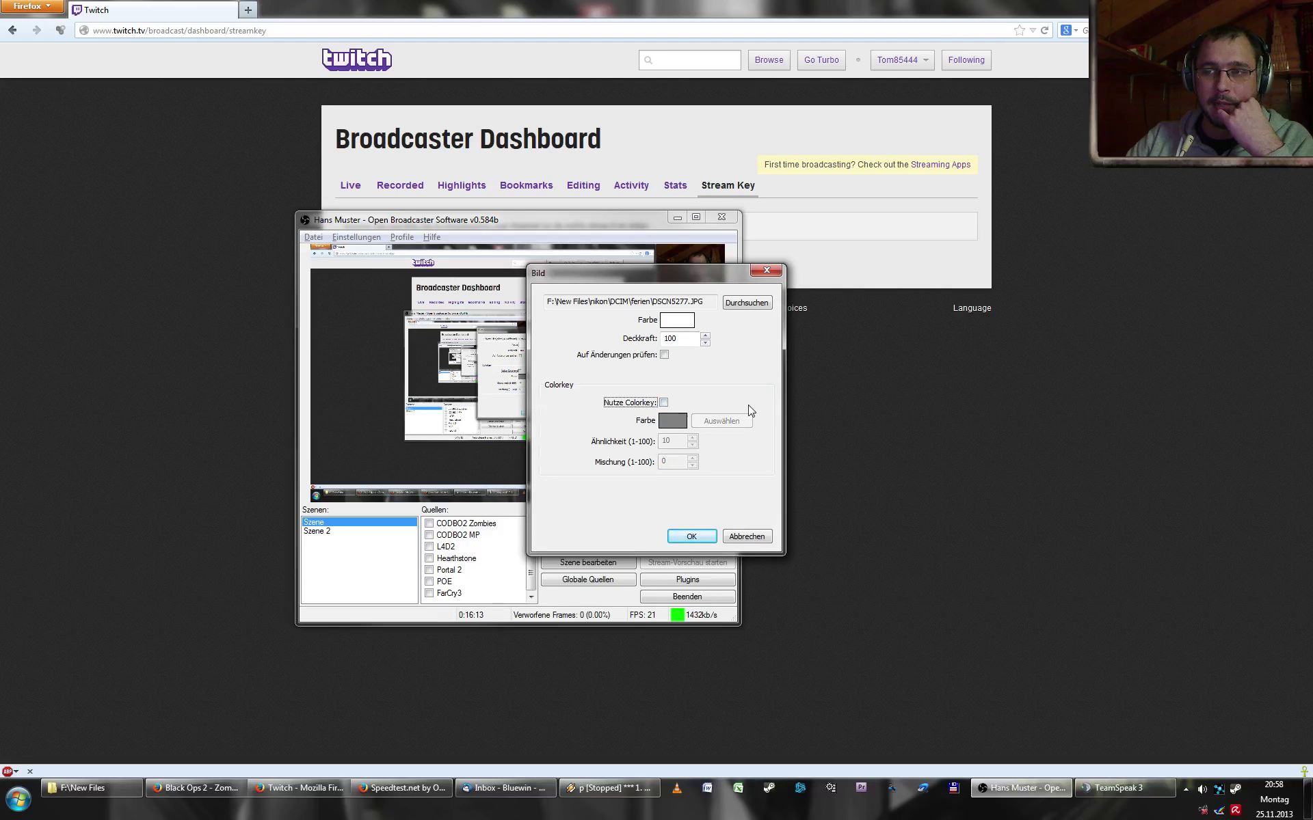
click(689, 535)
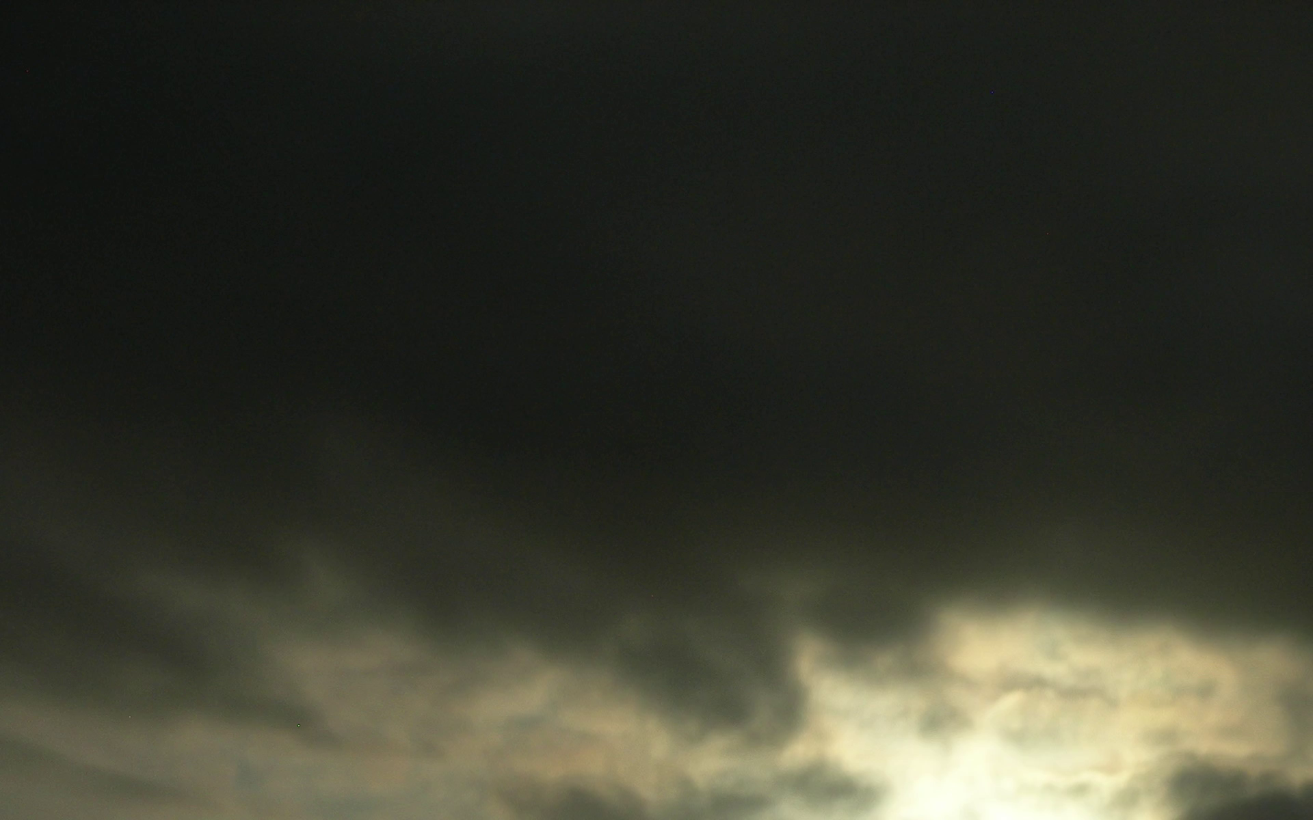
- Toggle Mein Bild off and on, move the OBS window lower right, and re-enable scene editing
click(476, 467)
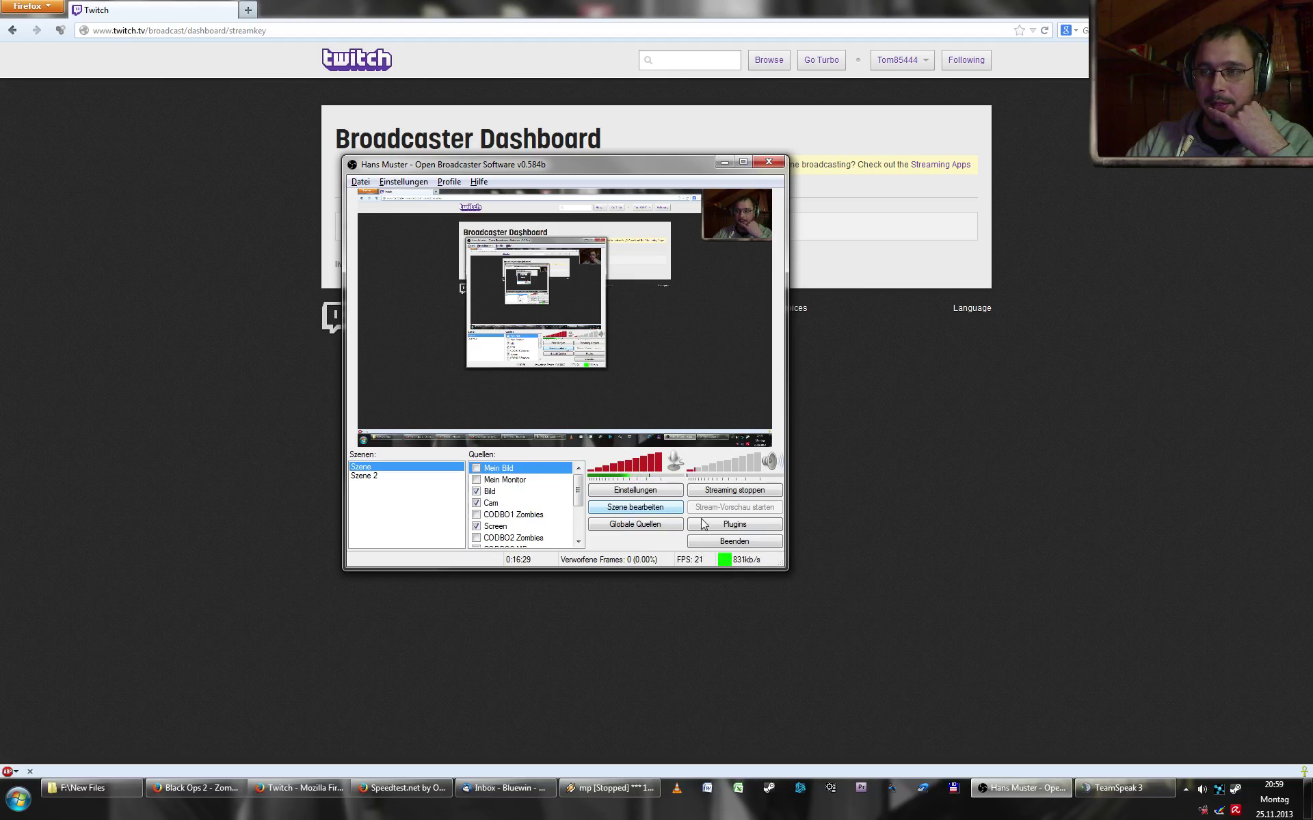
click(476, 469)
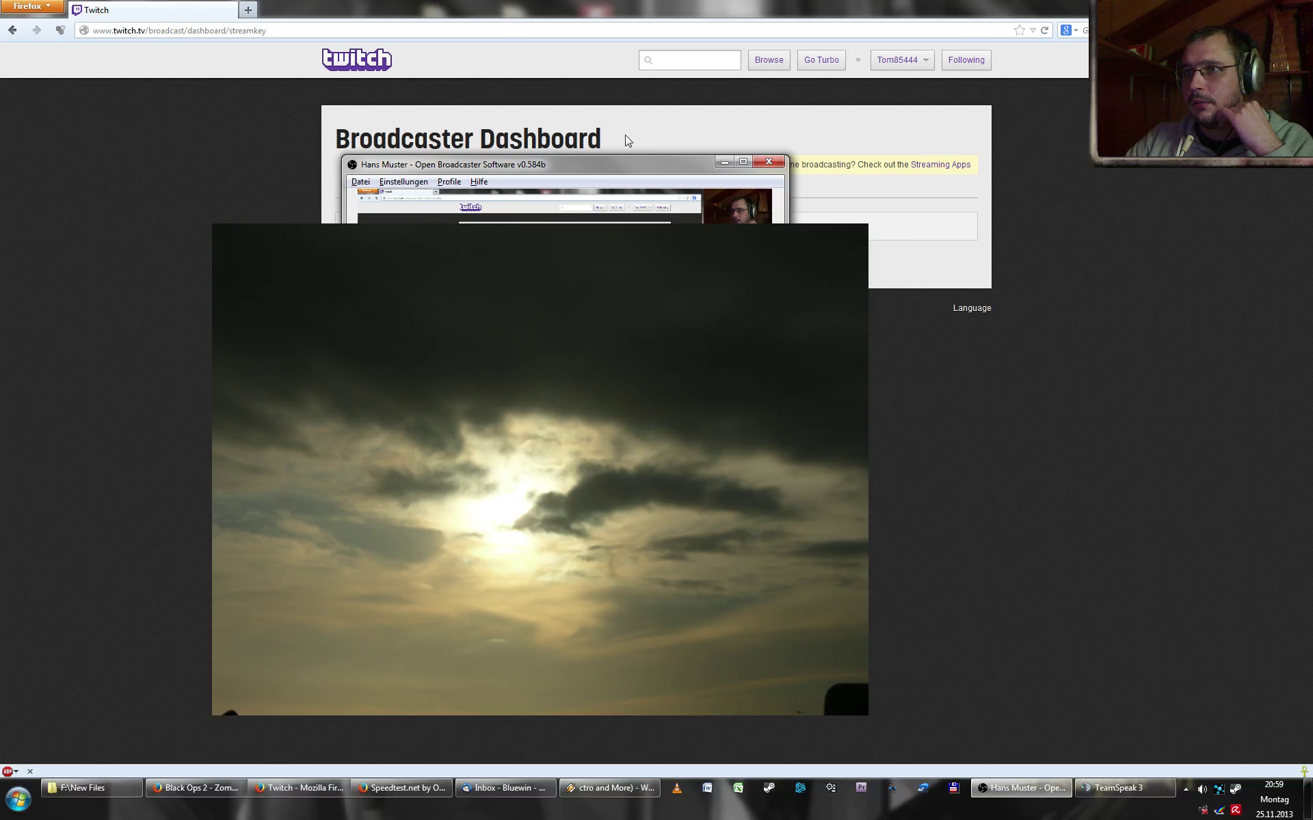
drag(594, 179, 809, 203)
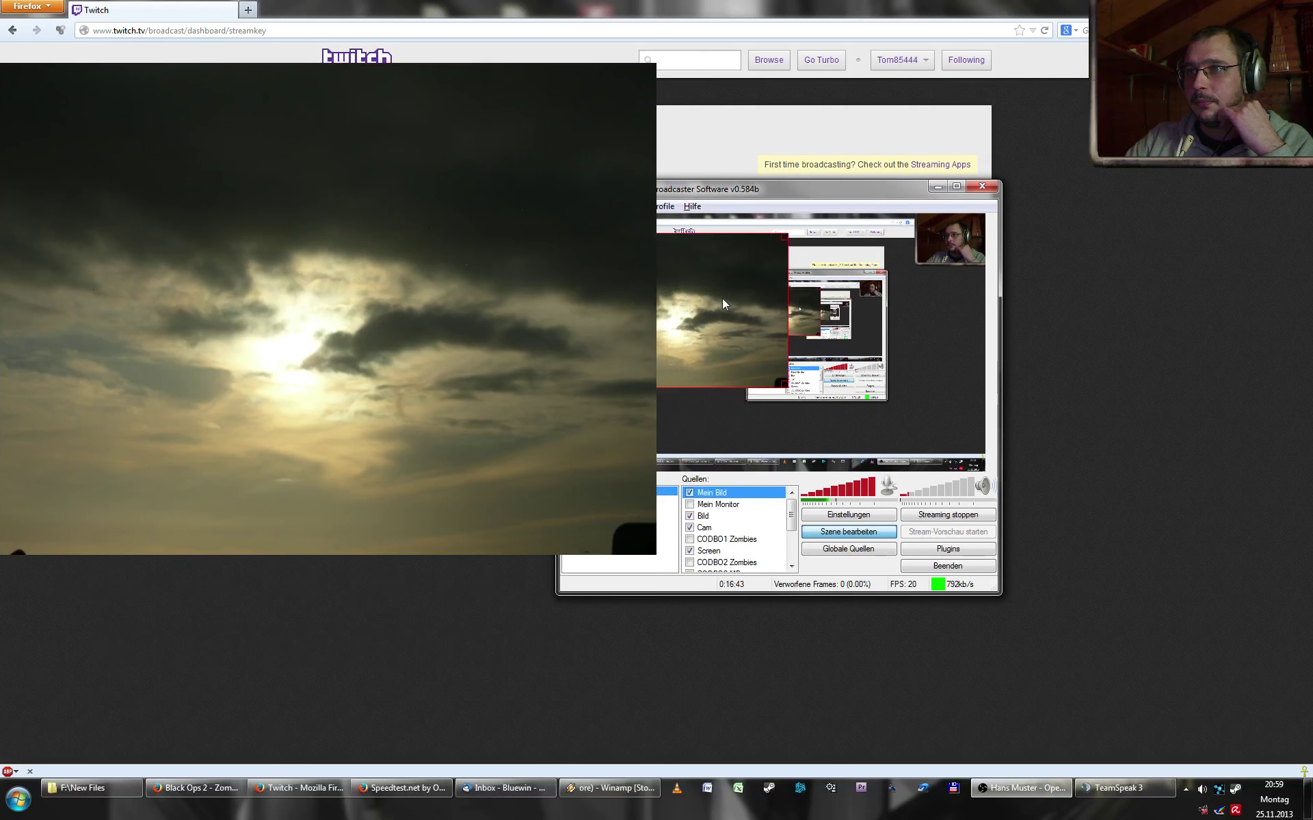
drag(795, 192, 944, 210)
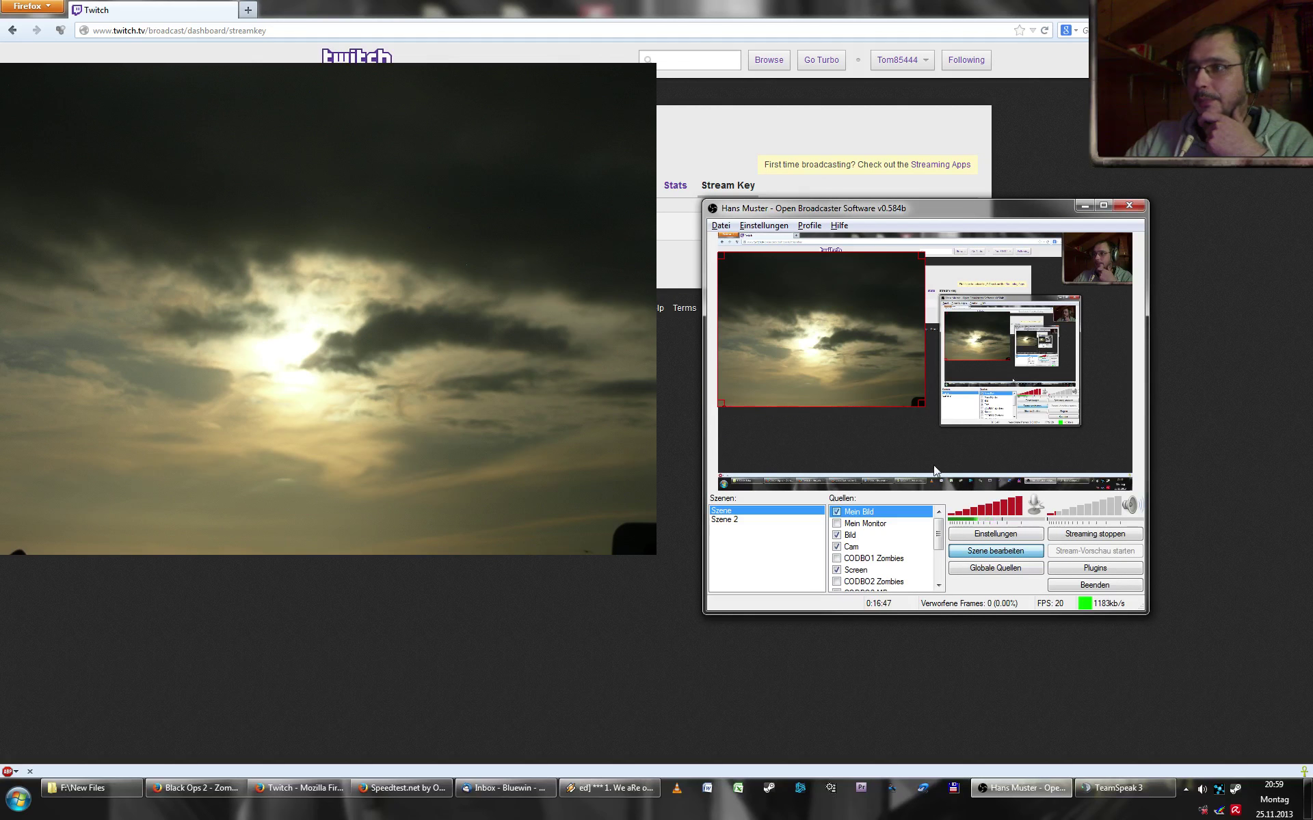
click(976, 552)
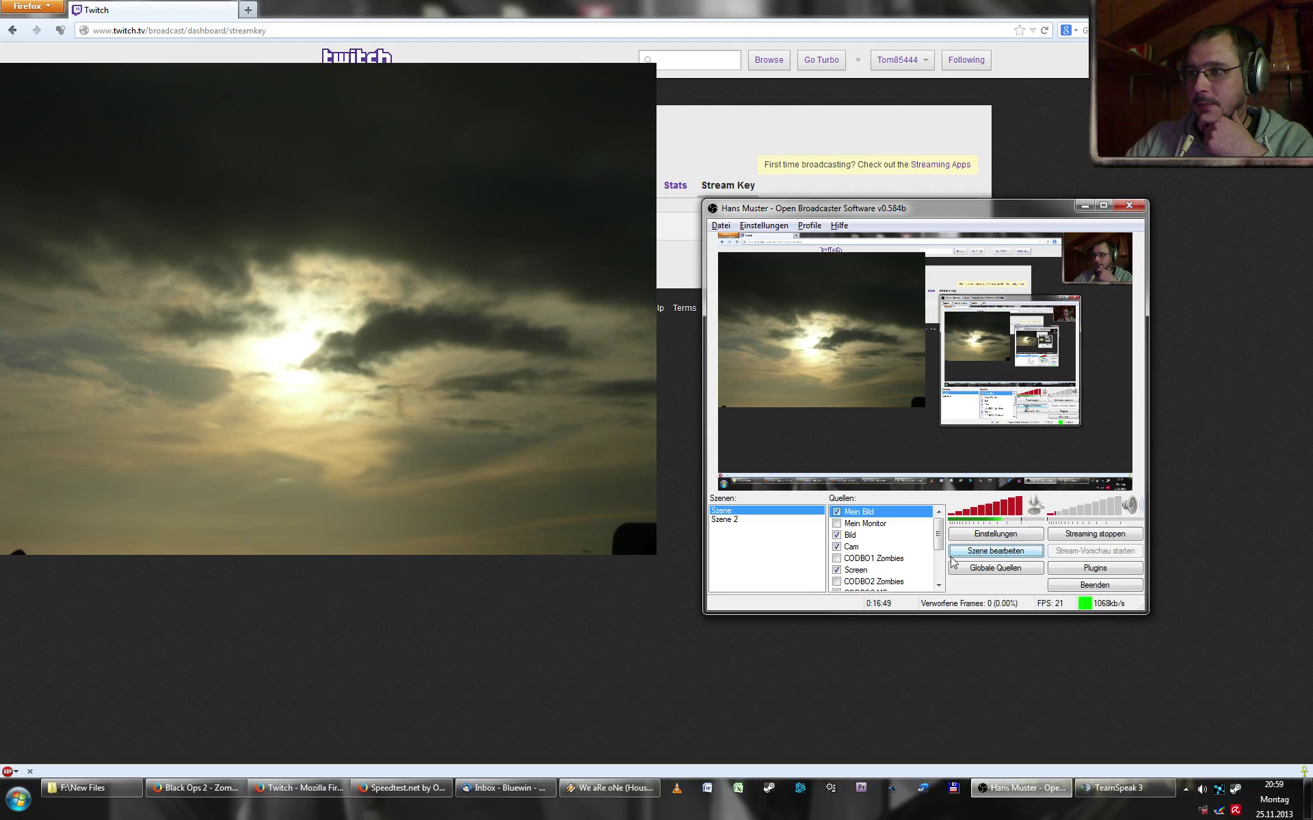
click(989, 553)
- Fit the sky image to screen via Position/Größe, then shrink it into the lower left
drag(916, 404, 851, 354)
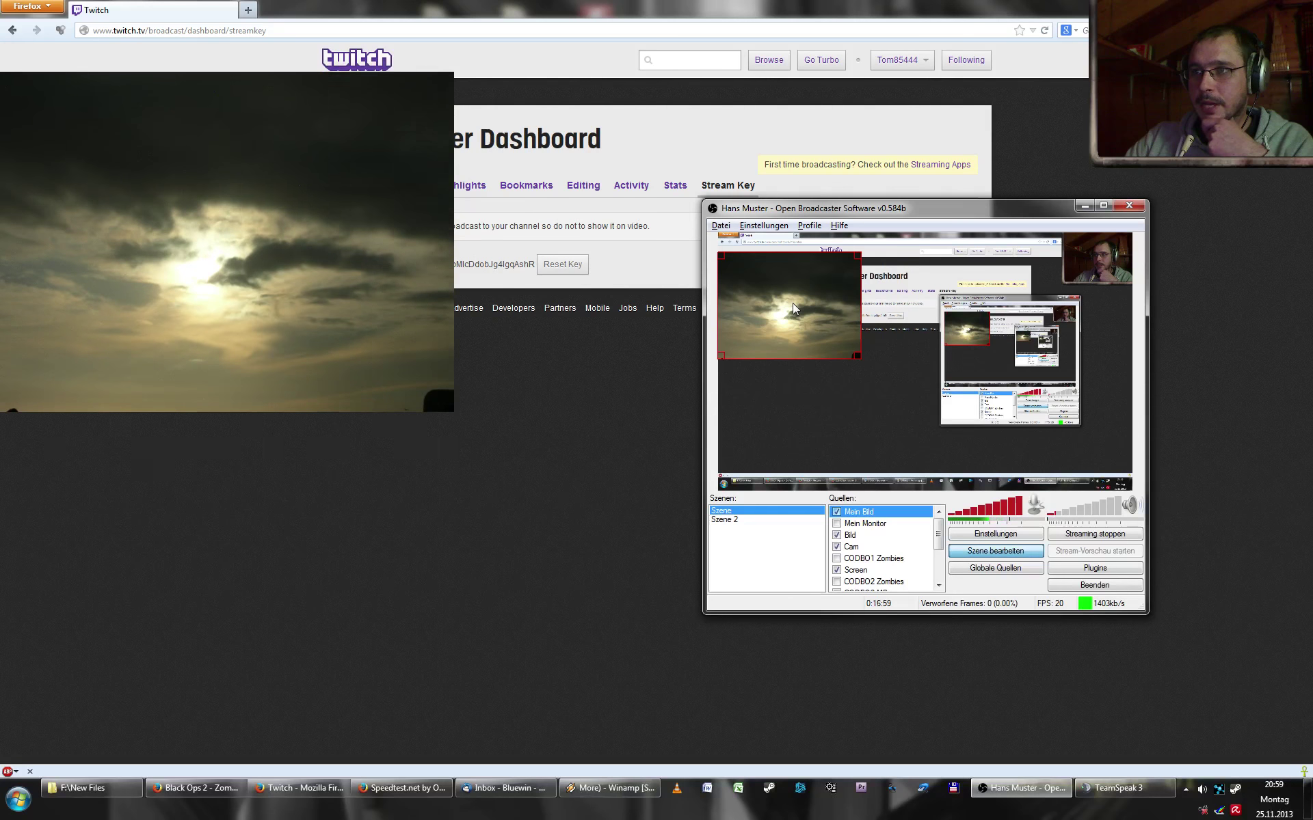
drag(793, 302, 822, 339)
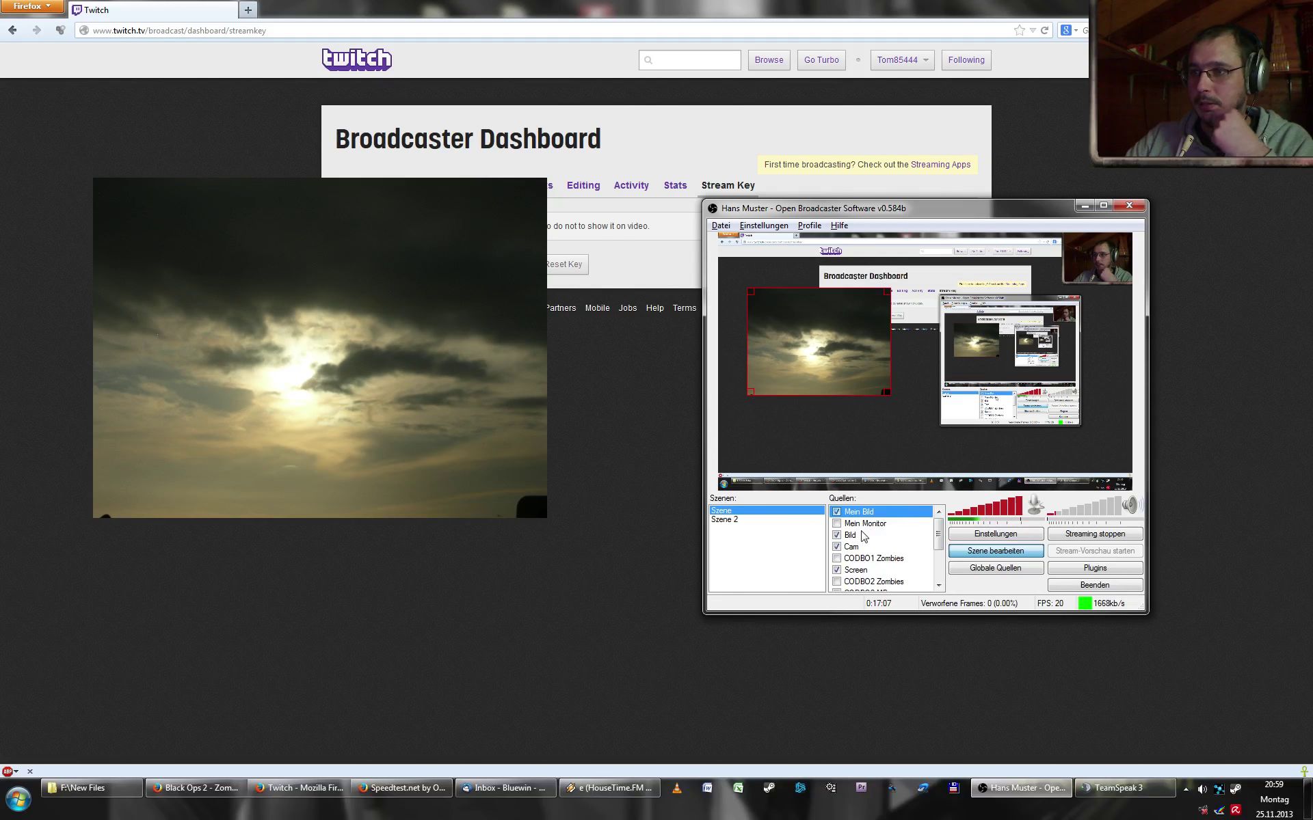
right_click(855, 513)
mouse_move(910, 557)
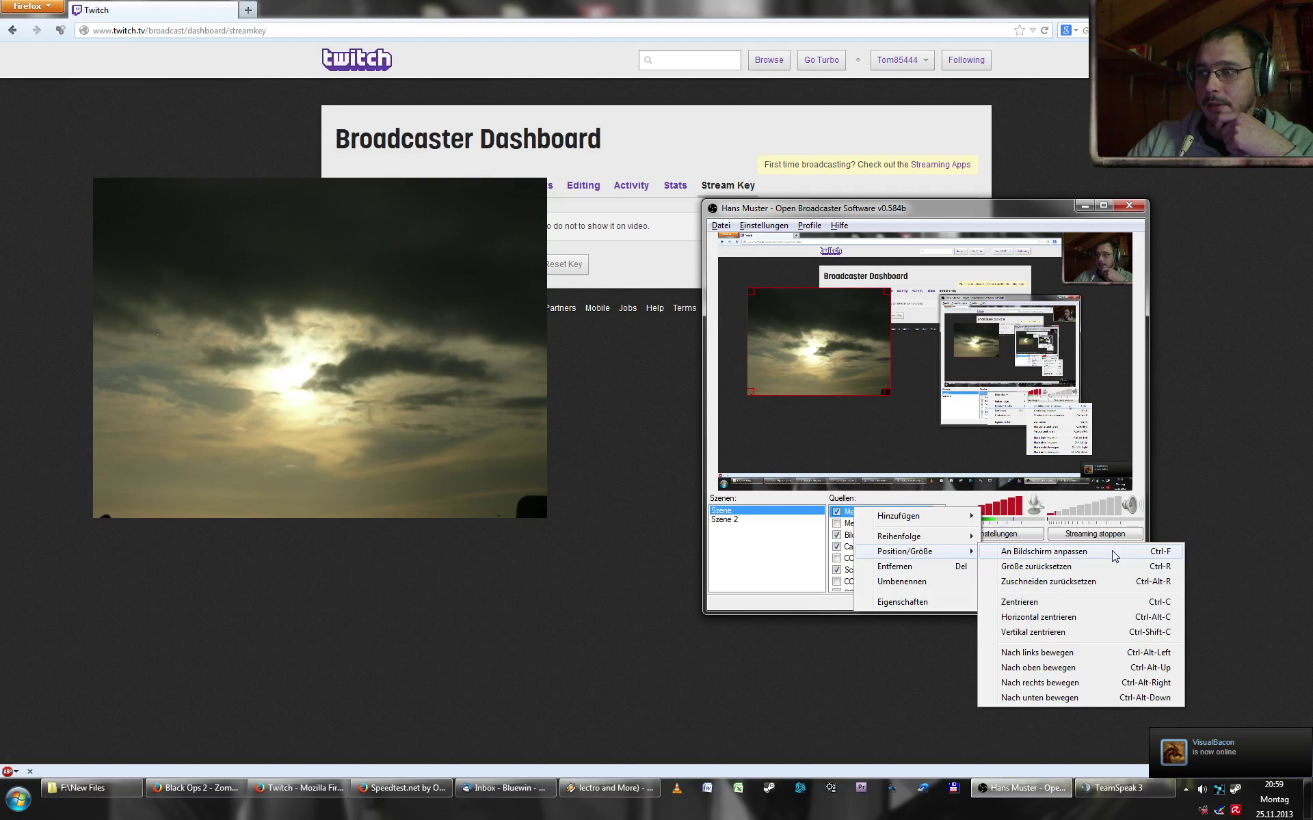
click(1113, 553)
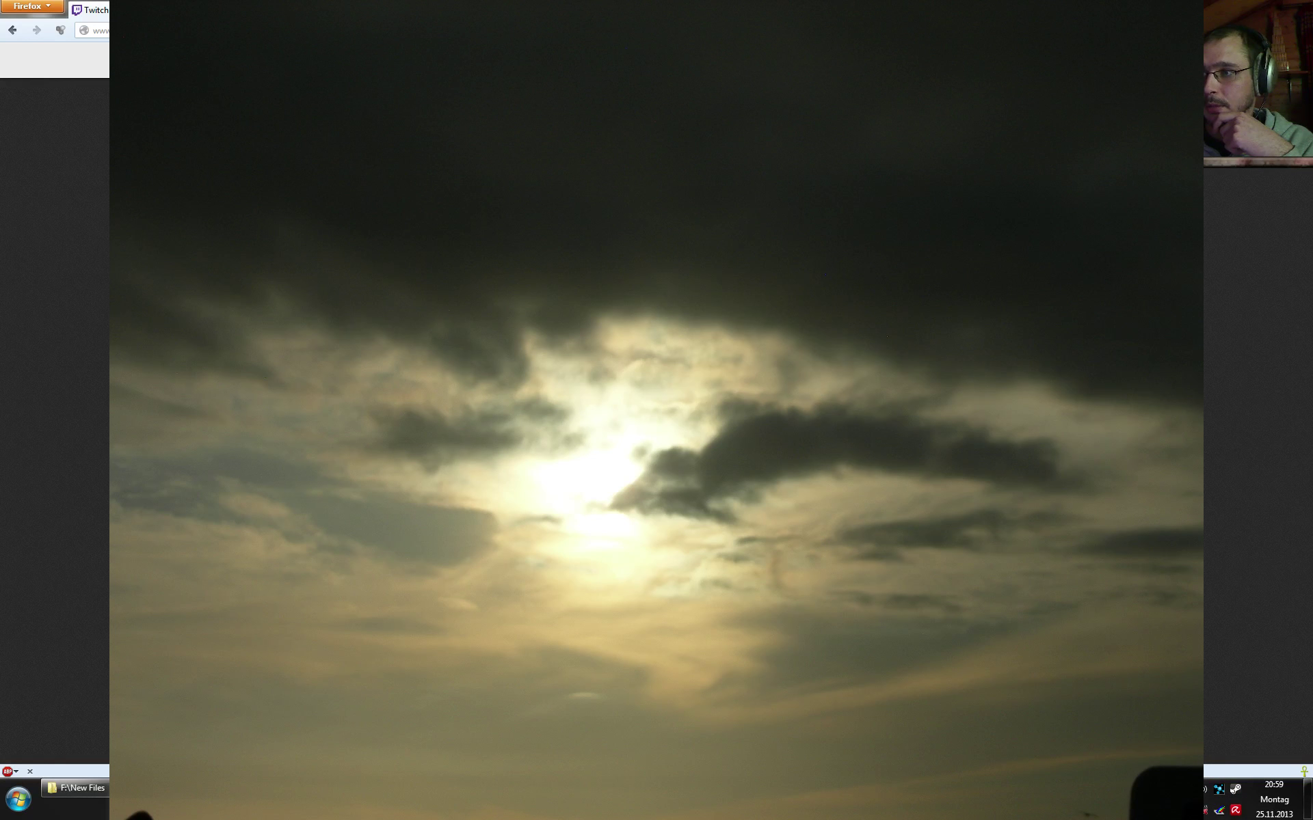
drag(1097, 488, 773, 374)
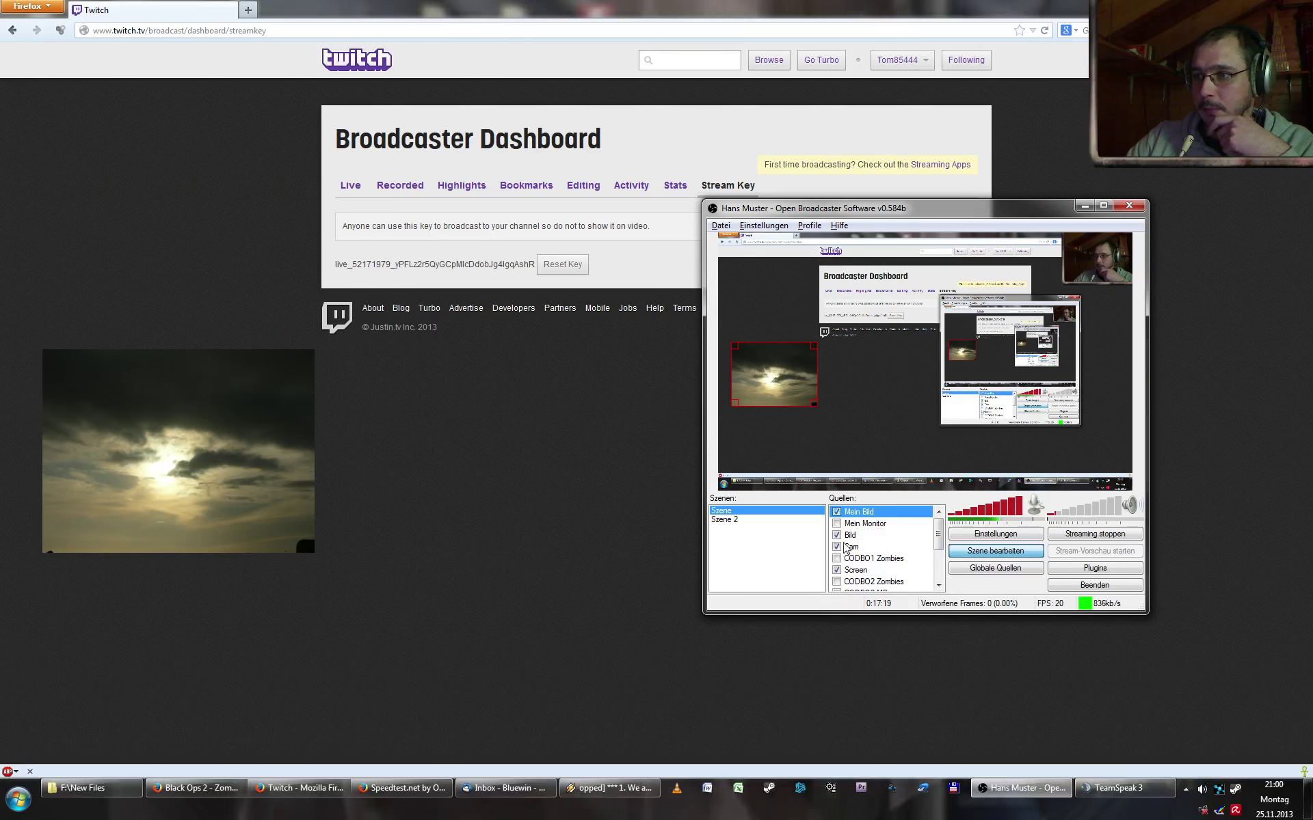
- Toggle the Bild source and drag the sky image up and to the right in the preview
right_click(867, 516)
mouse_move(955, 549)
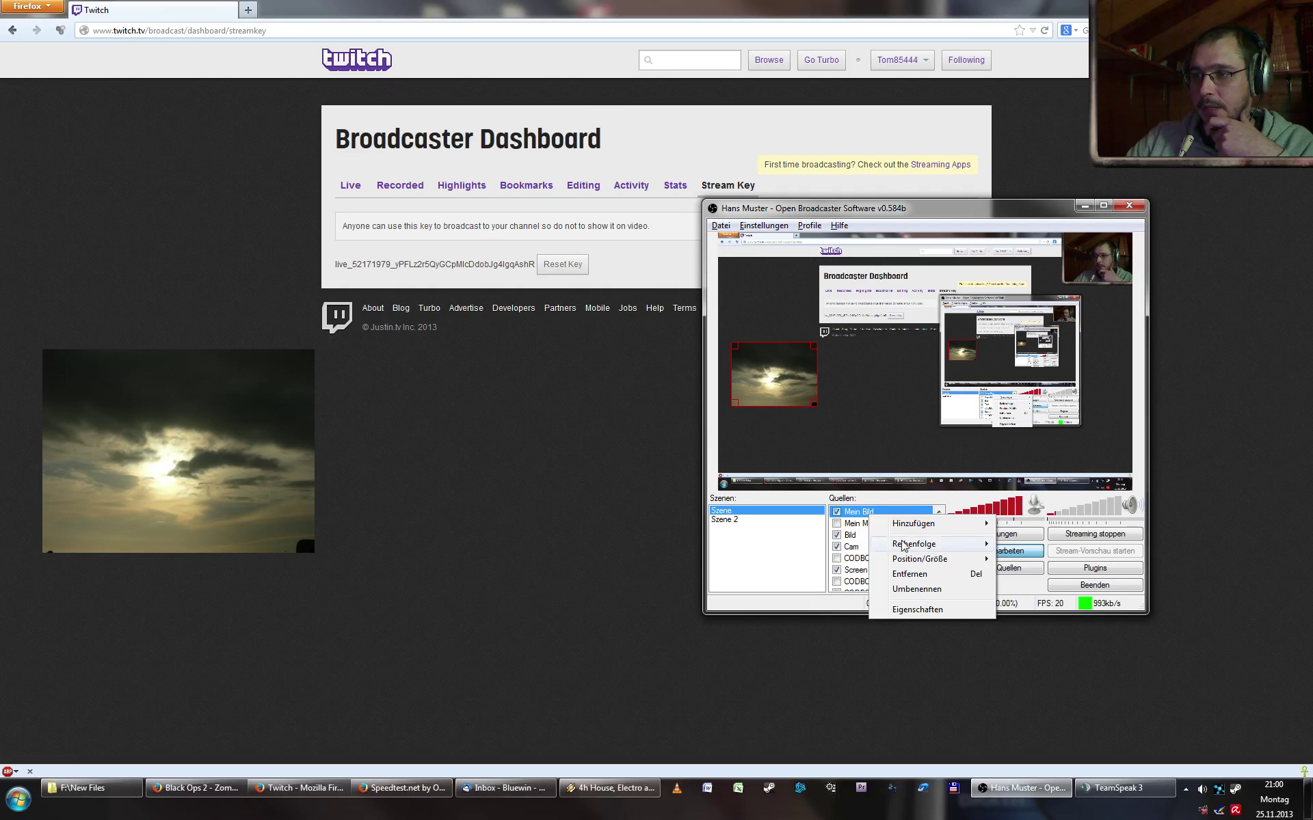
click(784, 405)
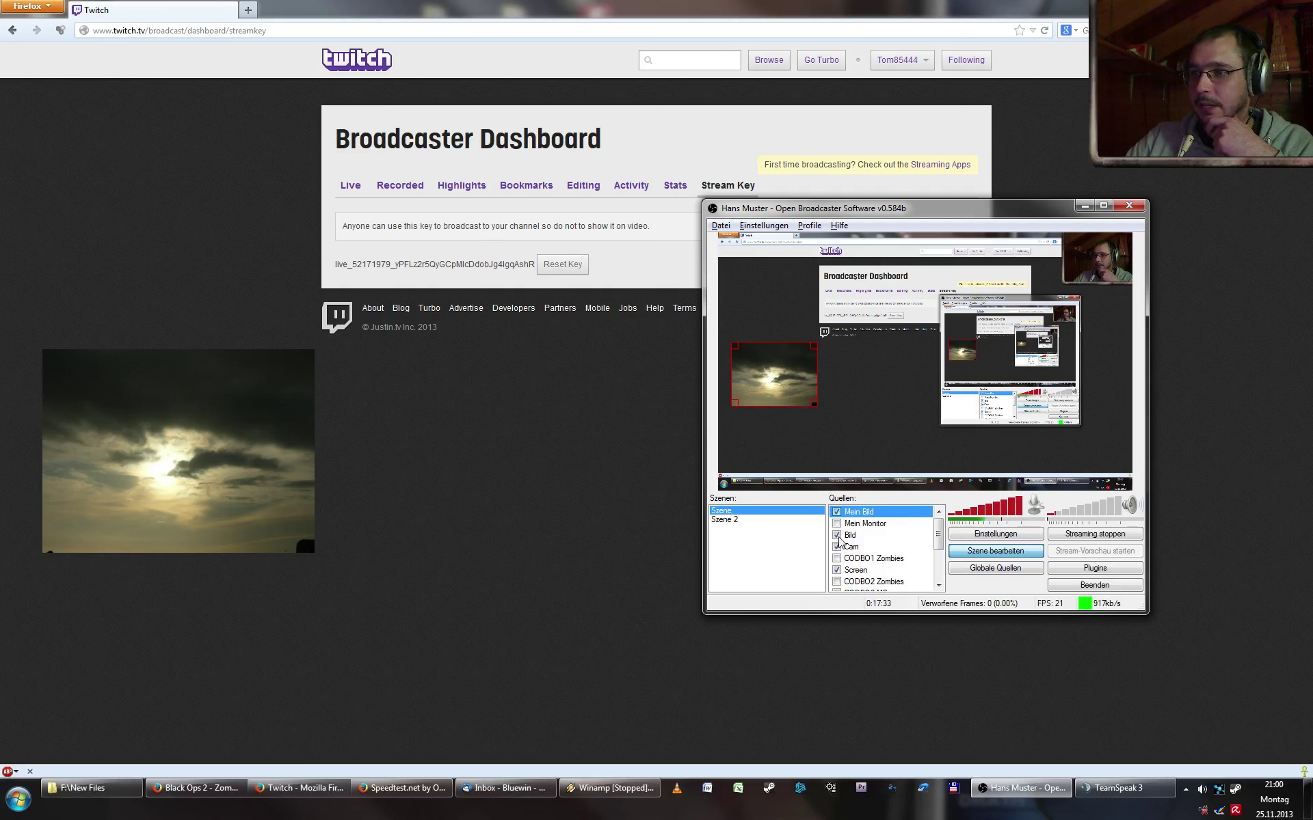
click(836, 536)
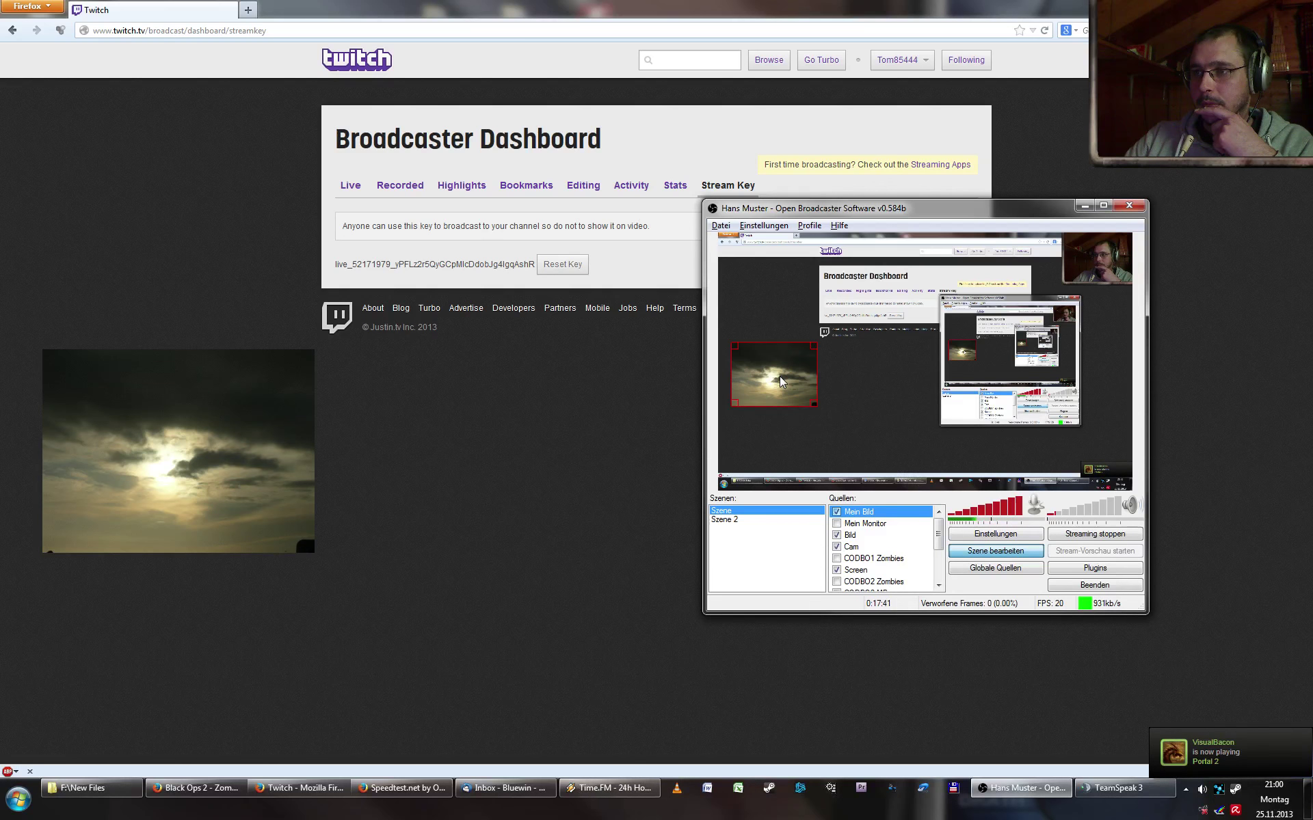
drag(782, 382, 825, 380)
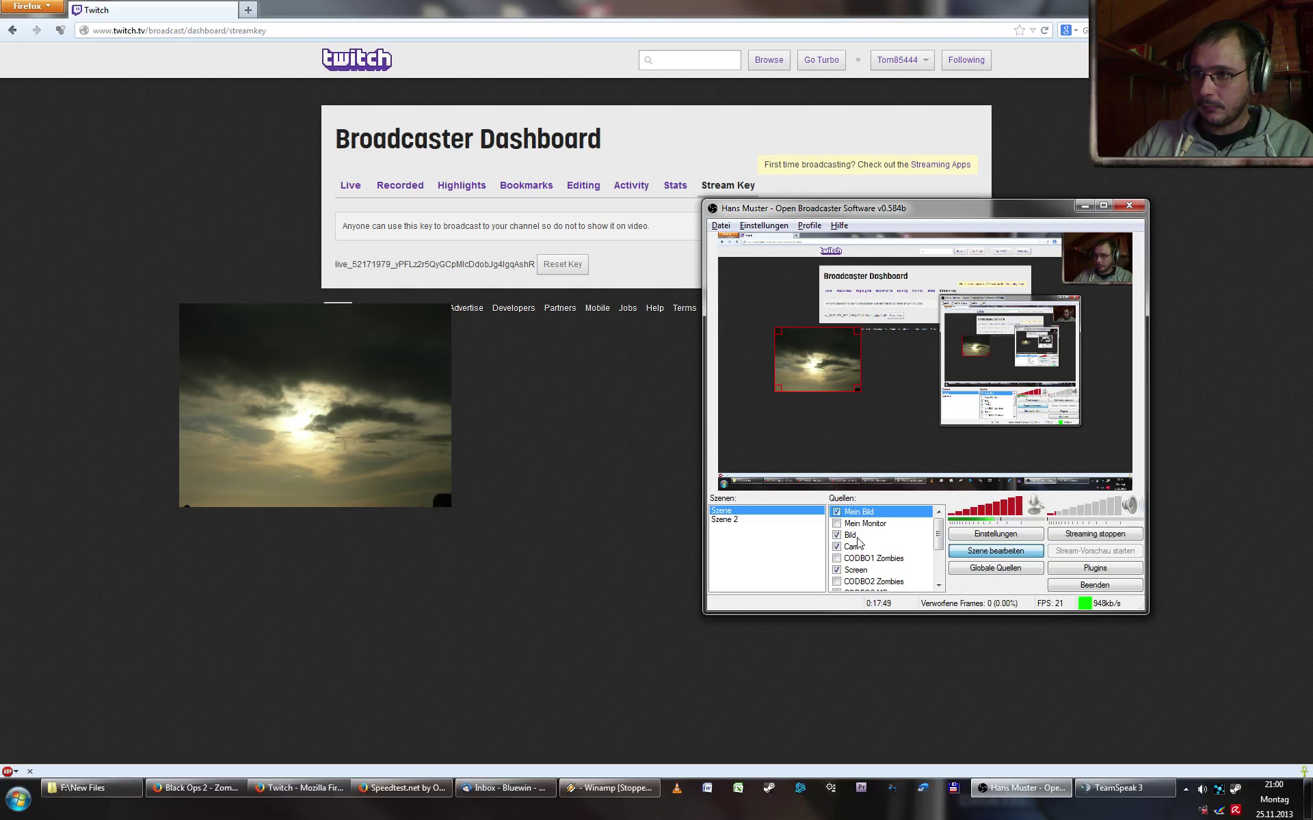
- Select the Cam source and shift it two places down the Quellen list
click(869, 547)
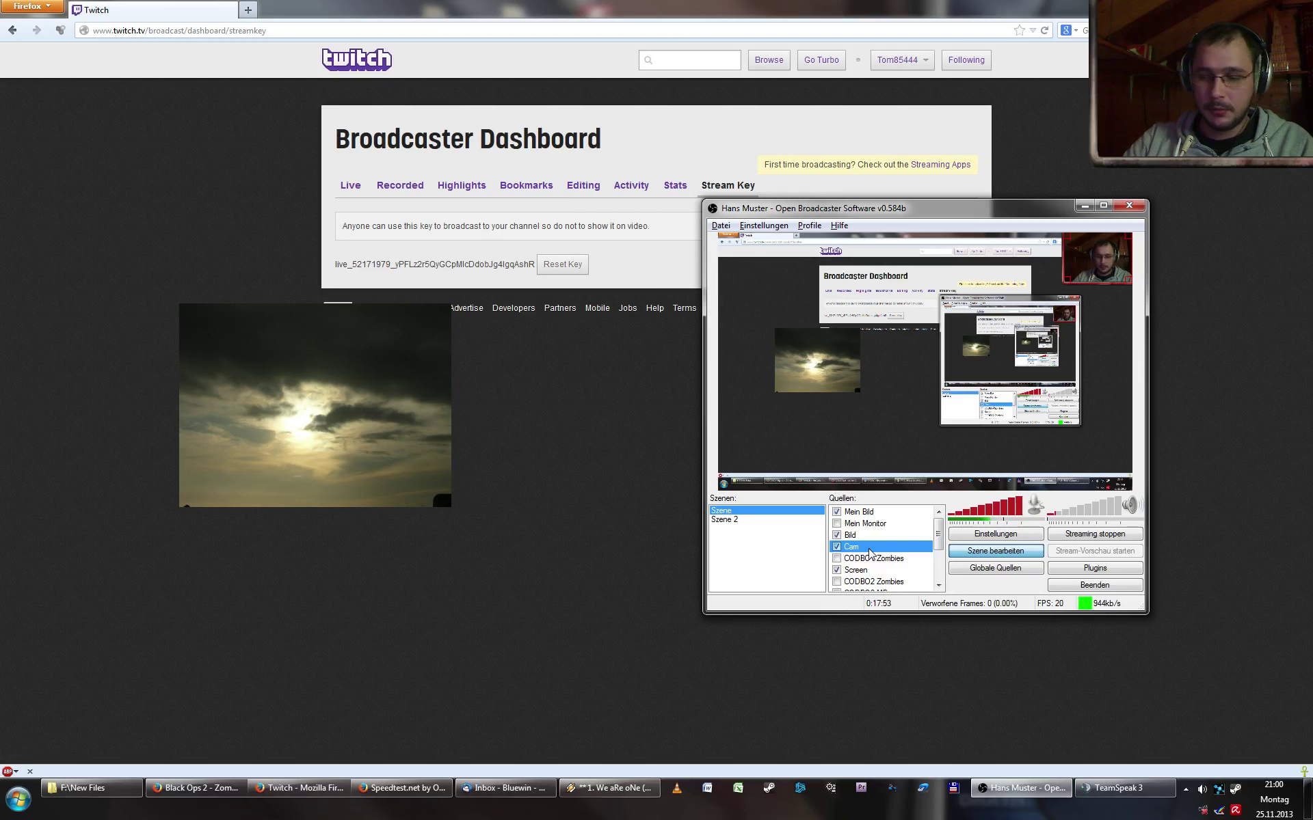
right_click(869, 552)
mouse_move(916, 578)
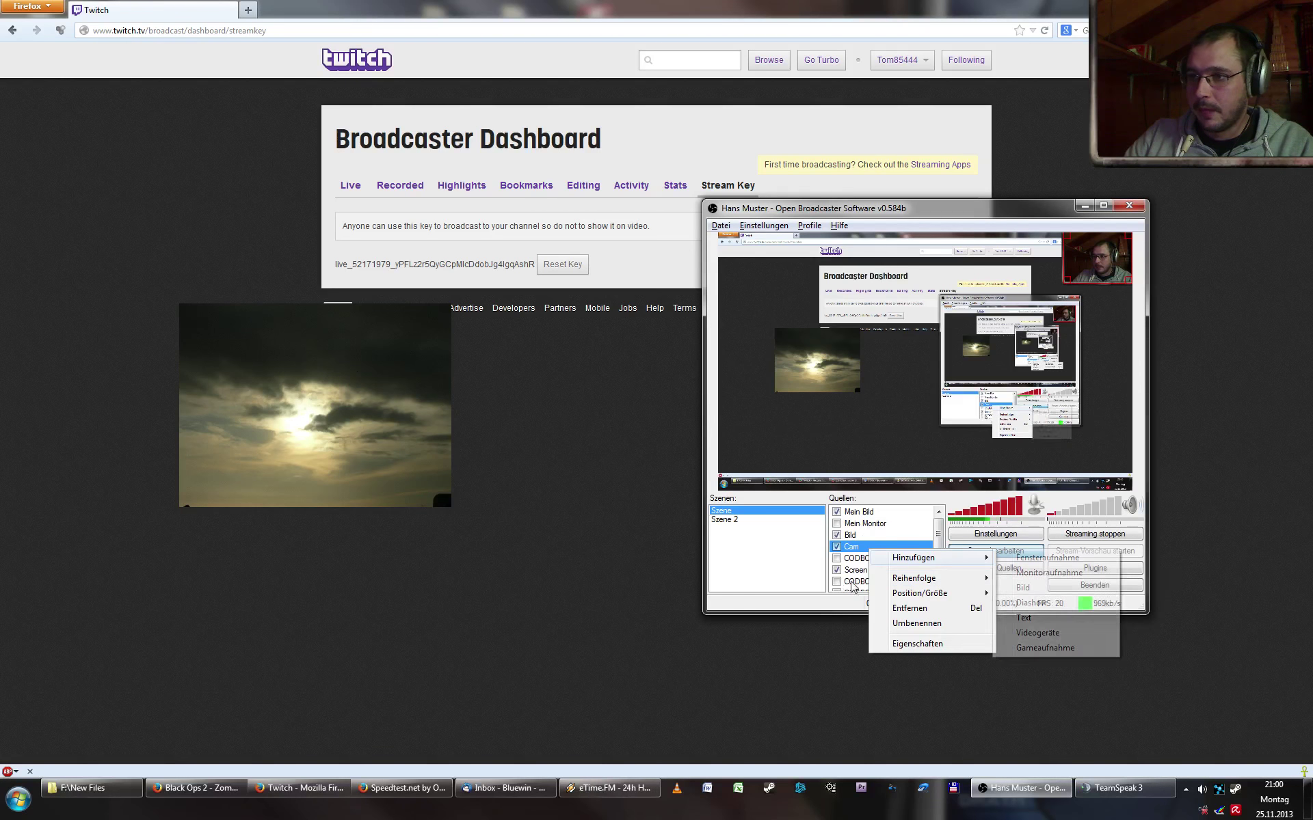
click(859, 549)
key(ctrl+Down)
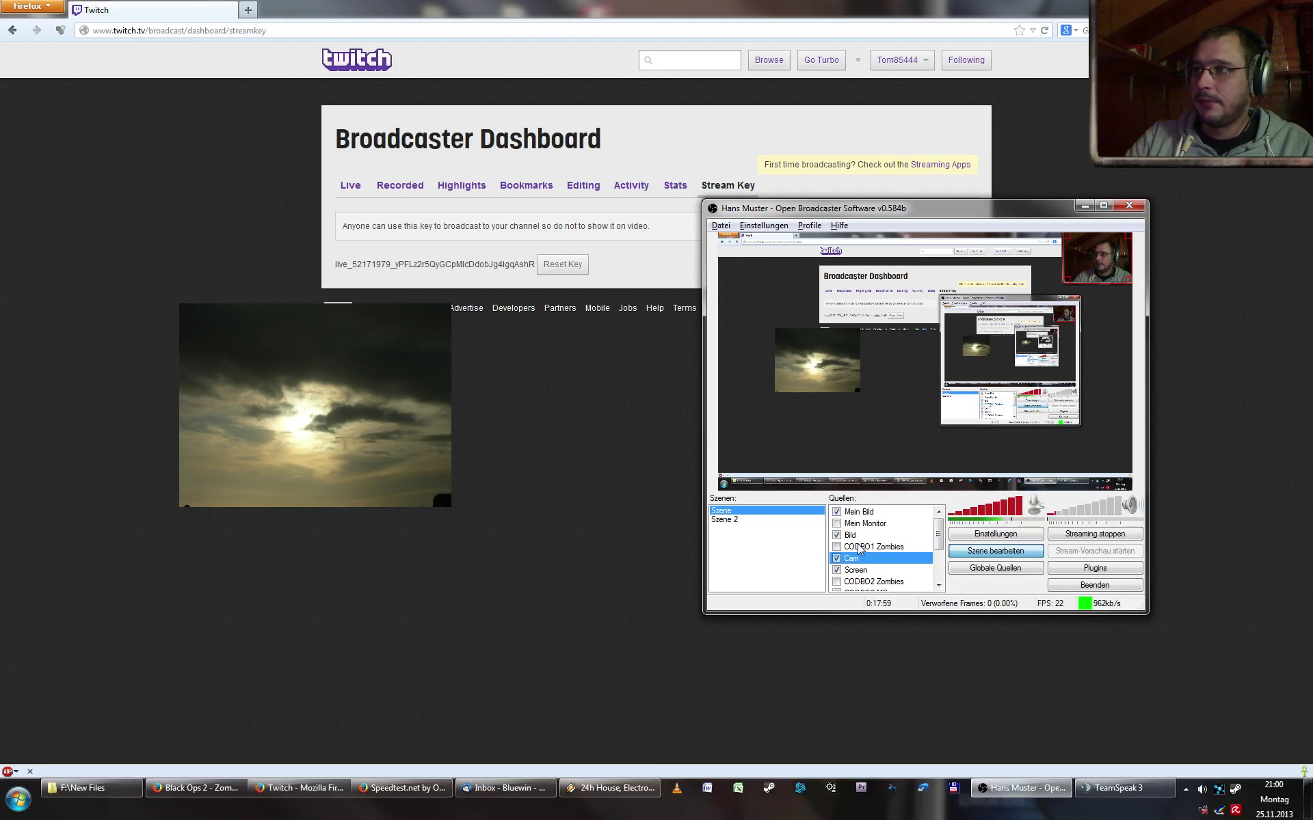
key(ctrl+Down)
key(ctrl+Up)
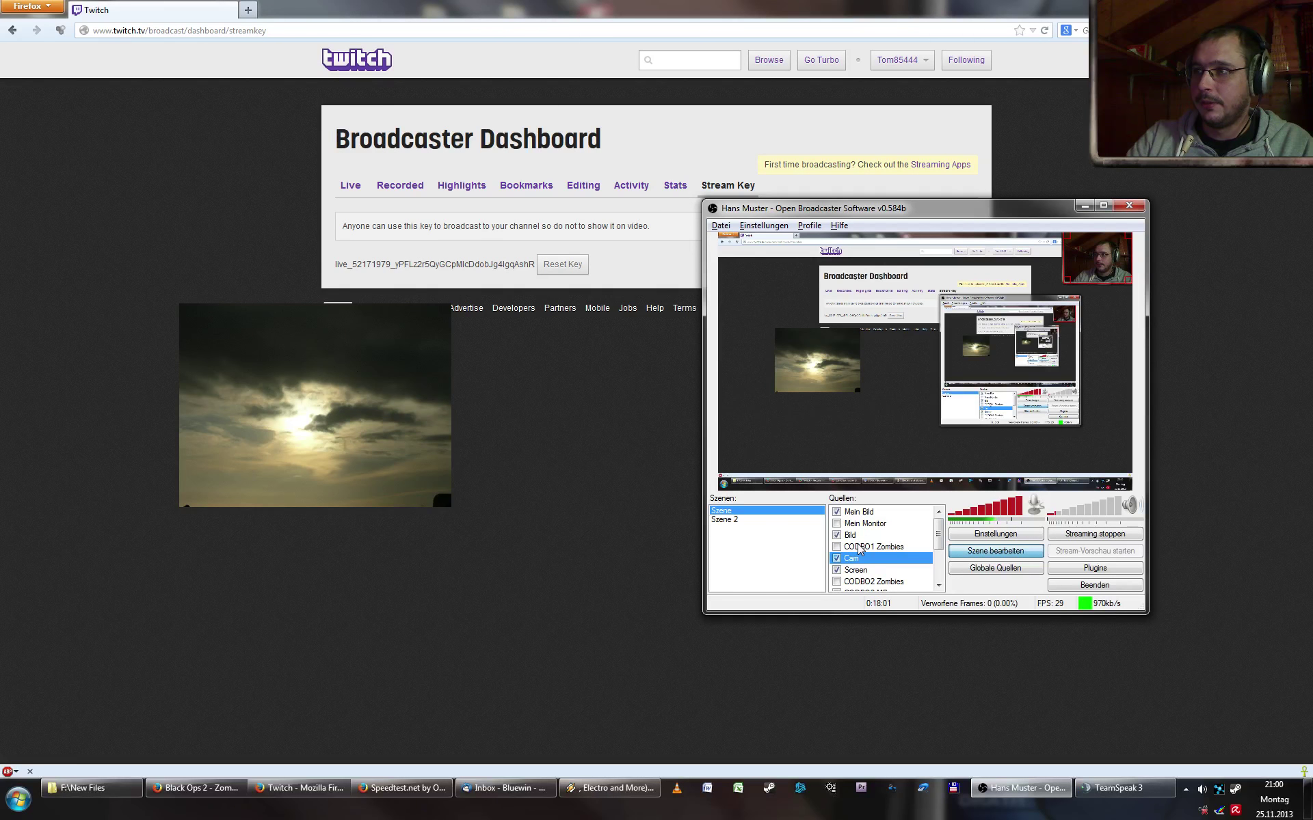
key(ctrl+Down)
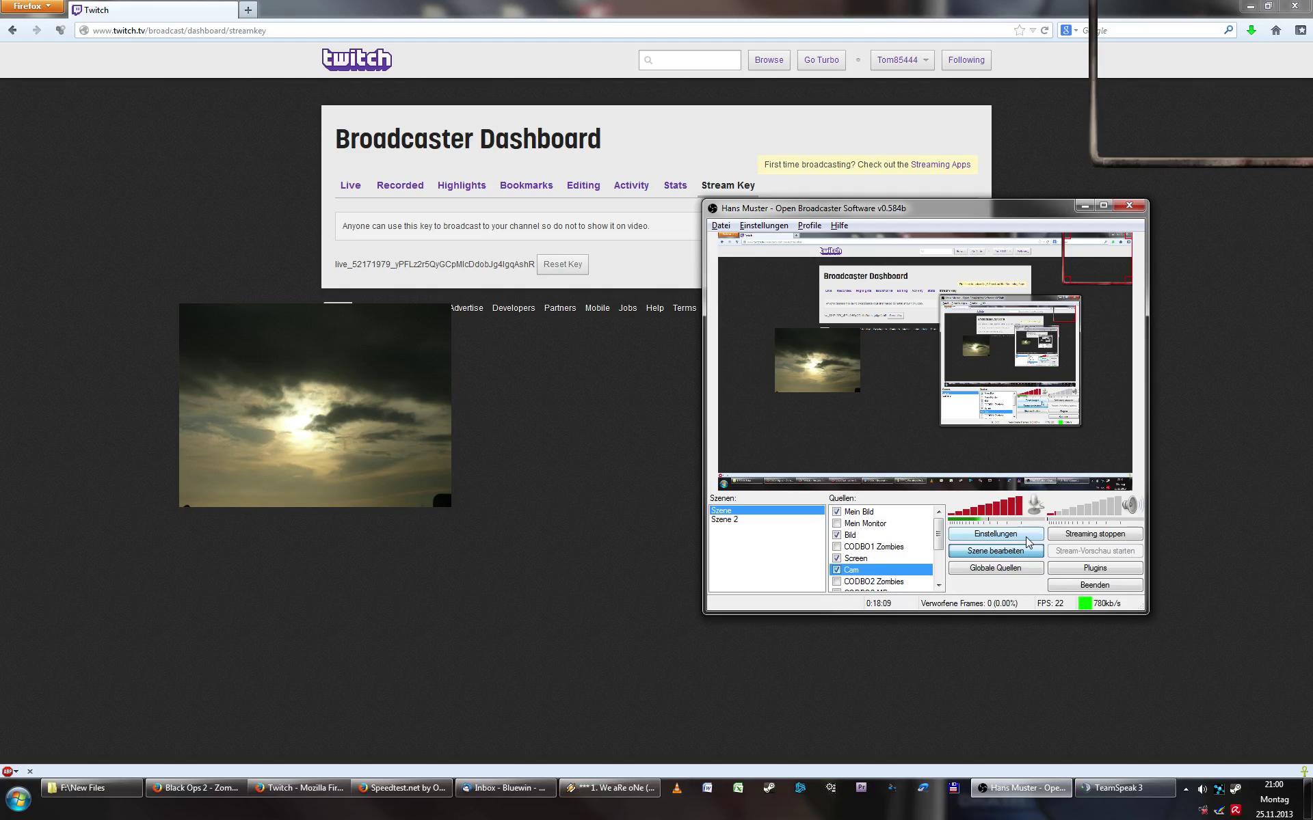
- Move Cam up past Screen, CODBO1 Zombies and Bild, ending back in its original spot
key(ctrl+Up)
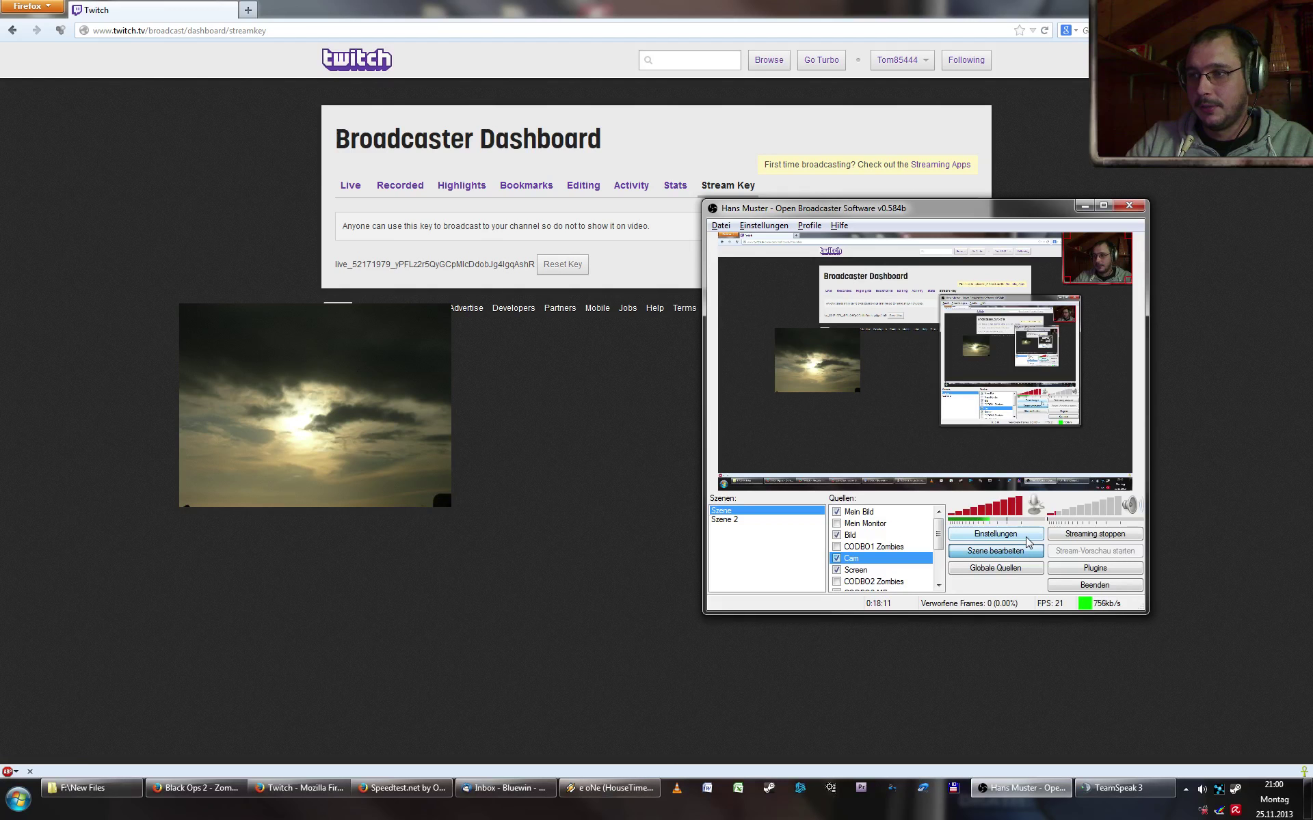
key(ctrl+Up)
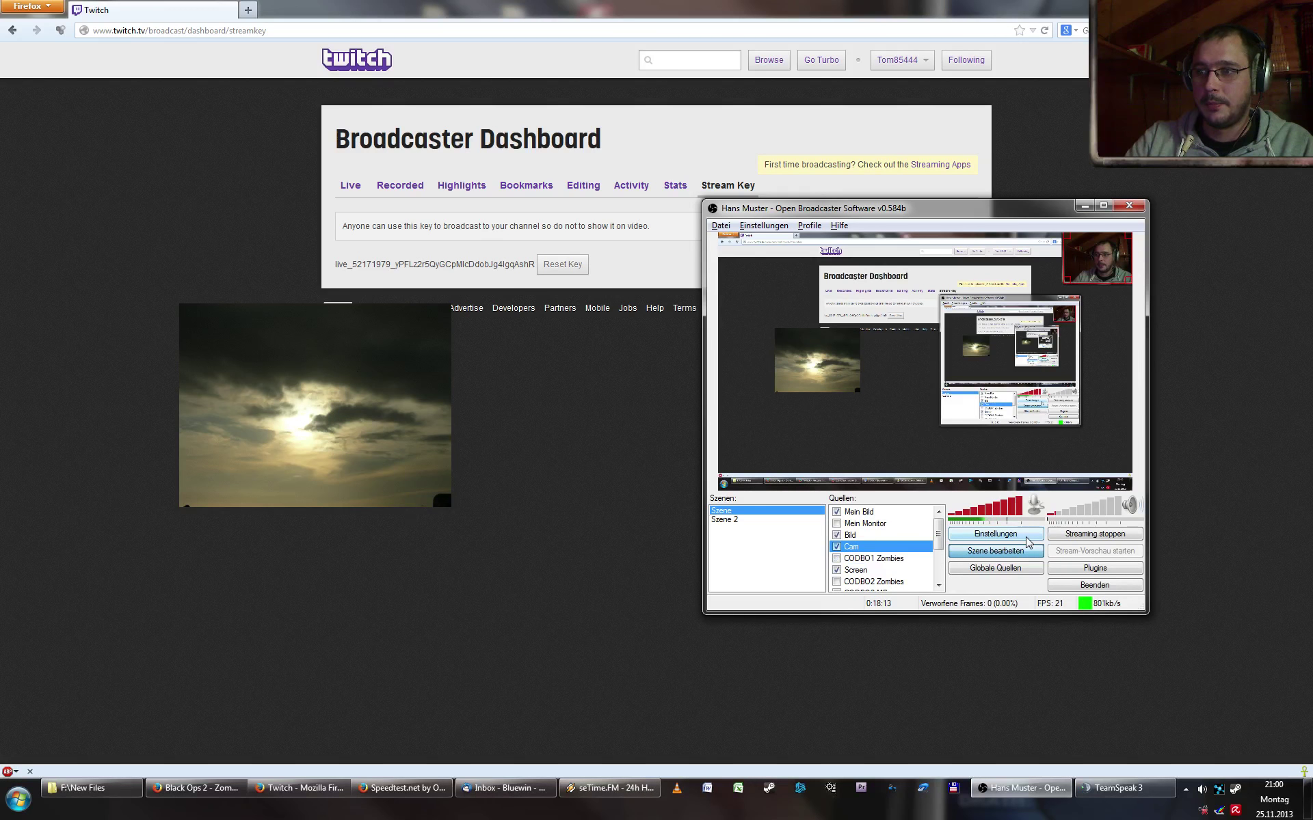
key(ctrl+Up)
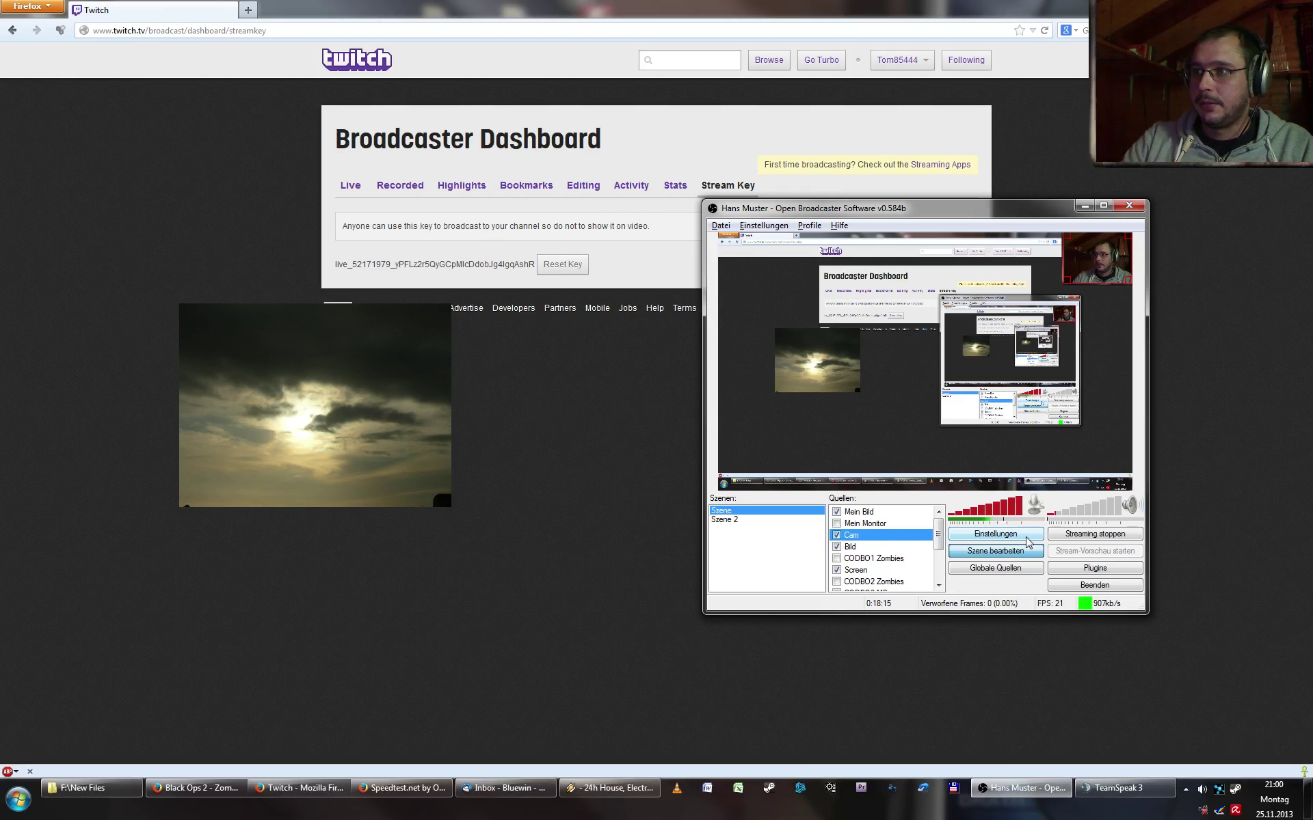
key(ctrl+Down)
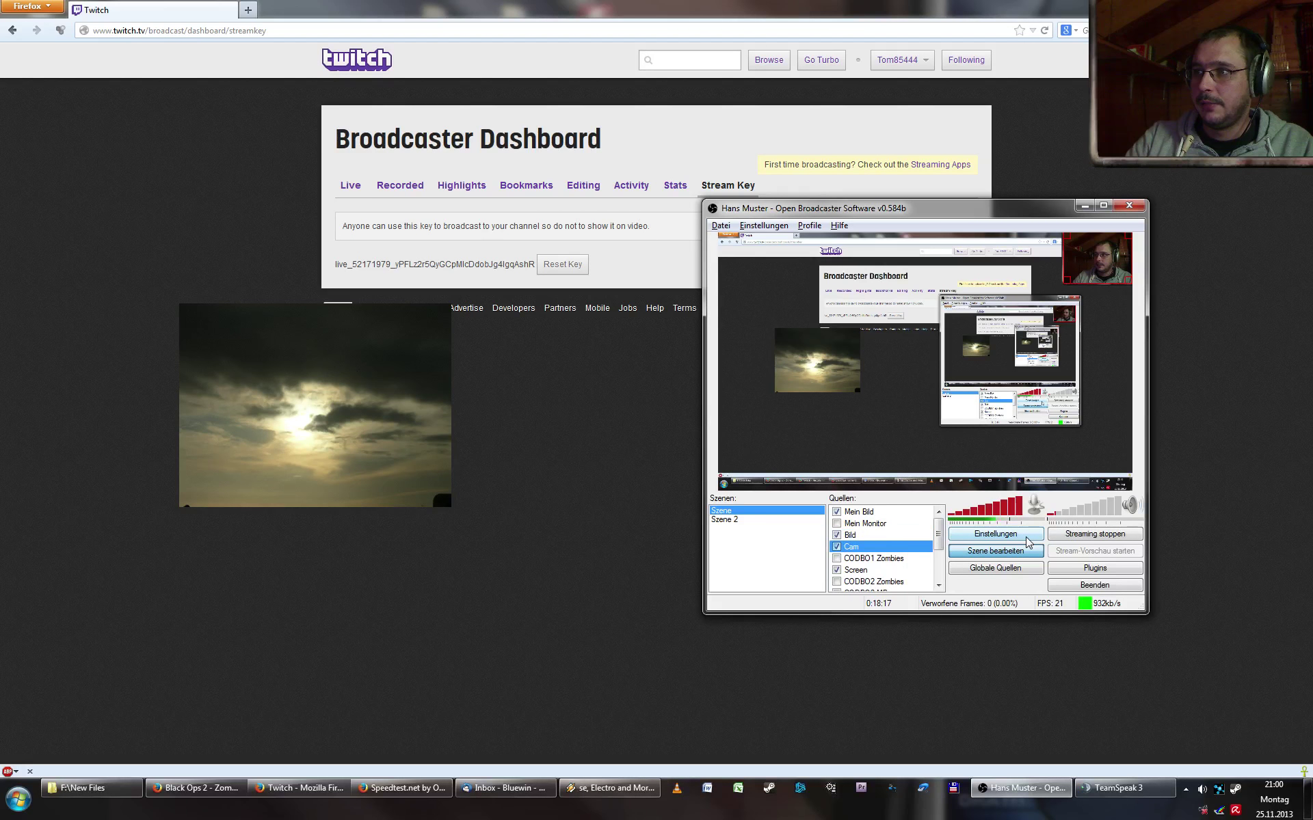
key(ctrl+Up)
key(ctrl+Down)
key(ctrl+Up)
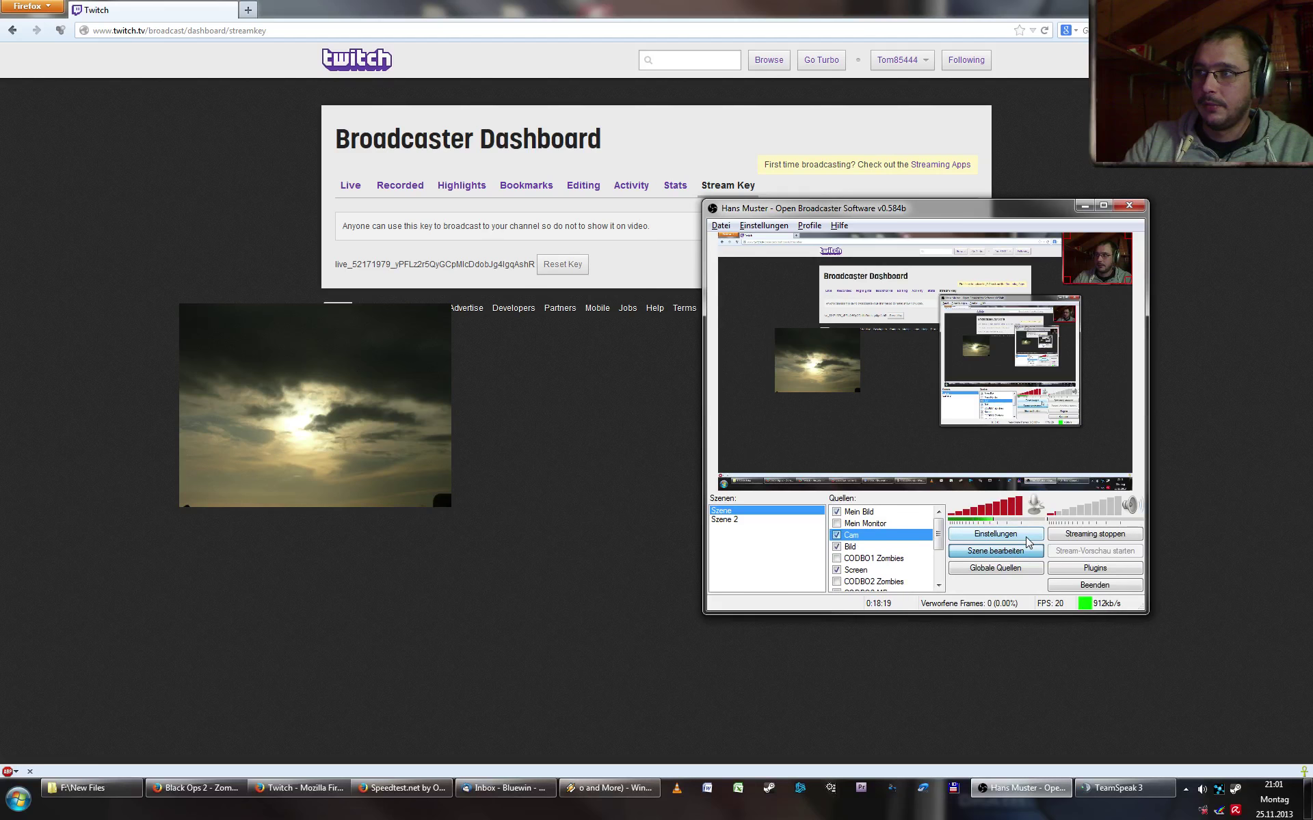
key(ctrl+Down)
key(ctrl+Up)
key(ctrl+Down)
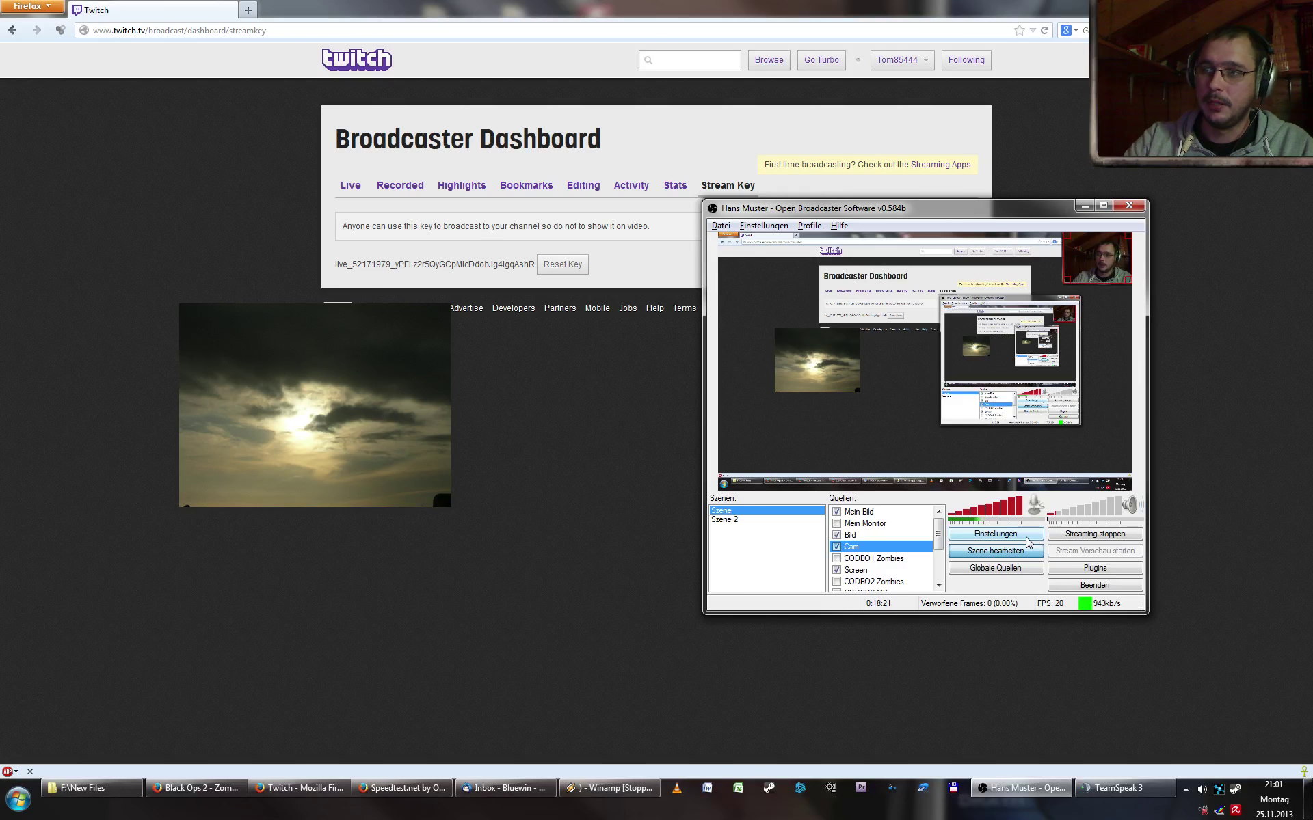
key(ctrl+Up)
key(ctrl+Down)
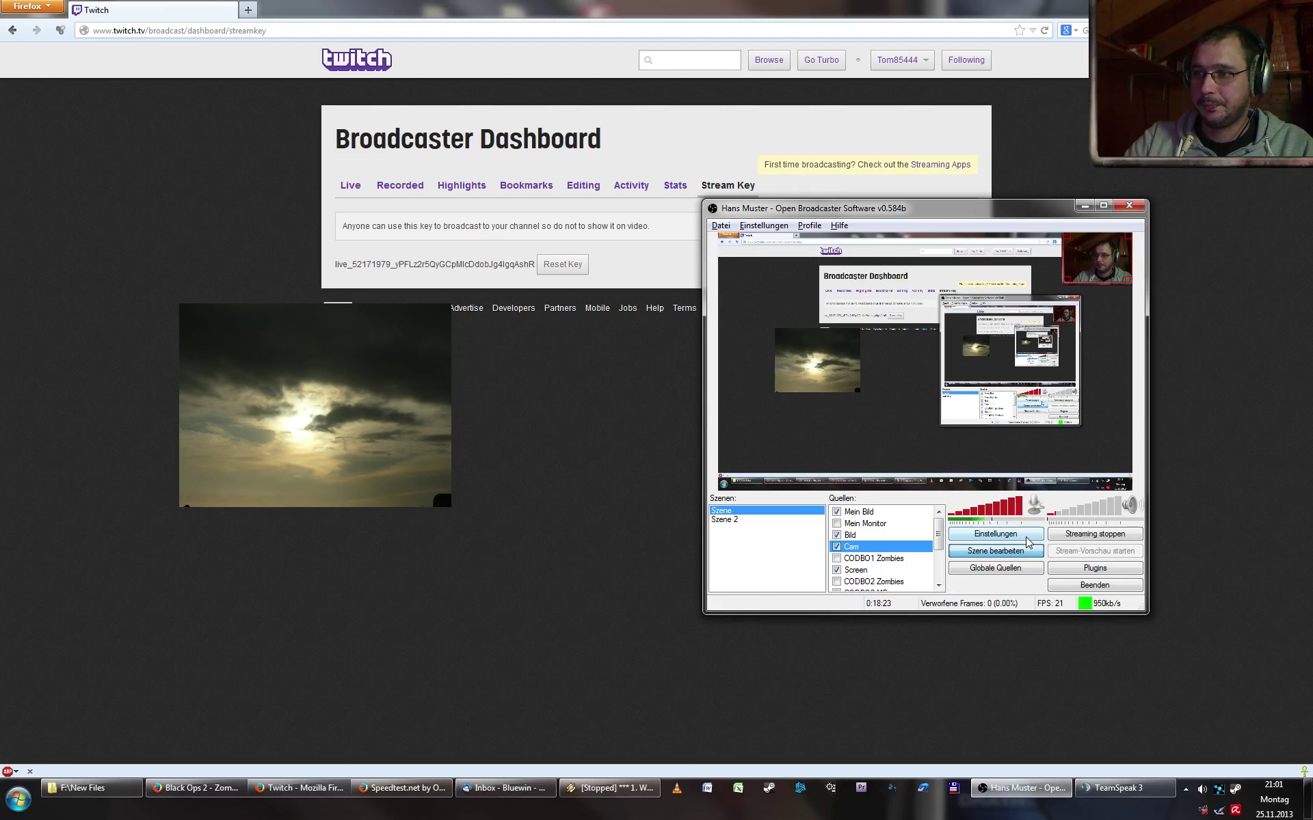
- Leave the Mein Bild sky image hidden, move OBS to the upper left, and start Battle.net
click(837, 512)
click(837, 512)
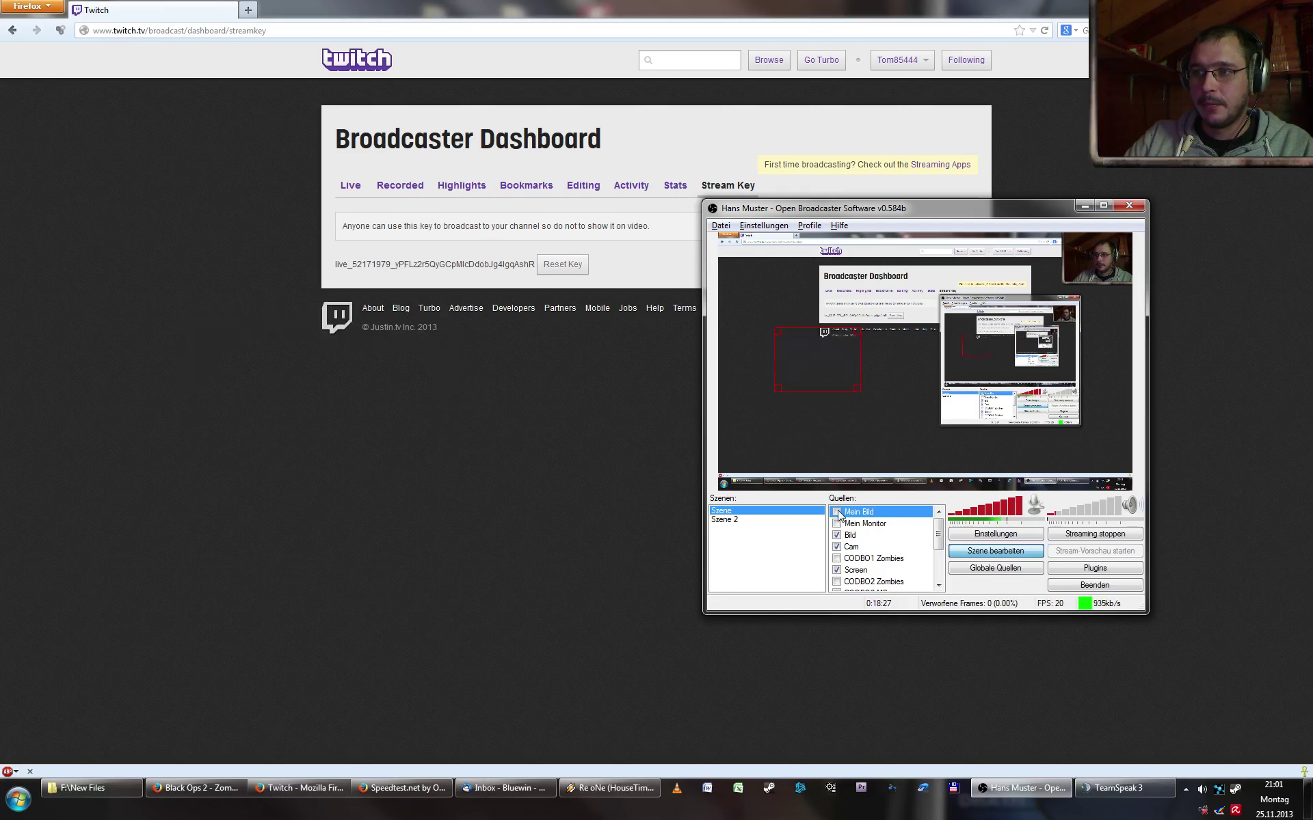
click(837, 512)
click(837, 512)
click(837, 512)
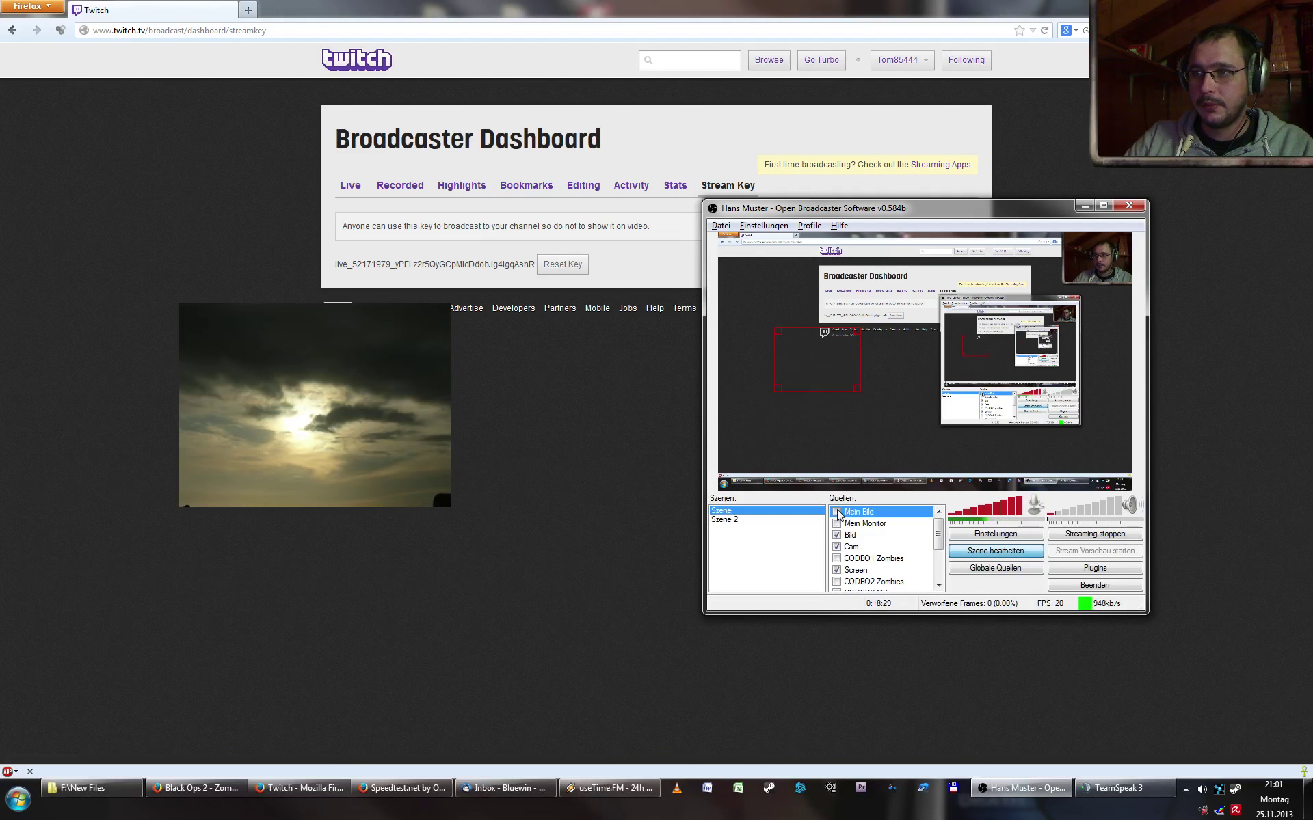
click(837, 512)
drag(933, 216, 322, 119)
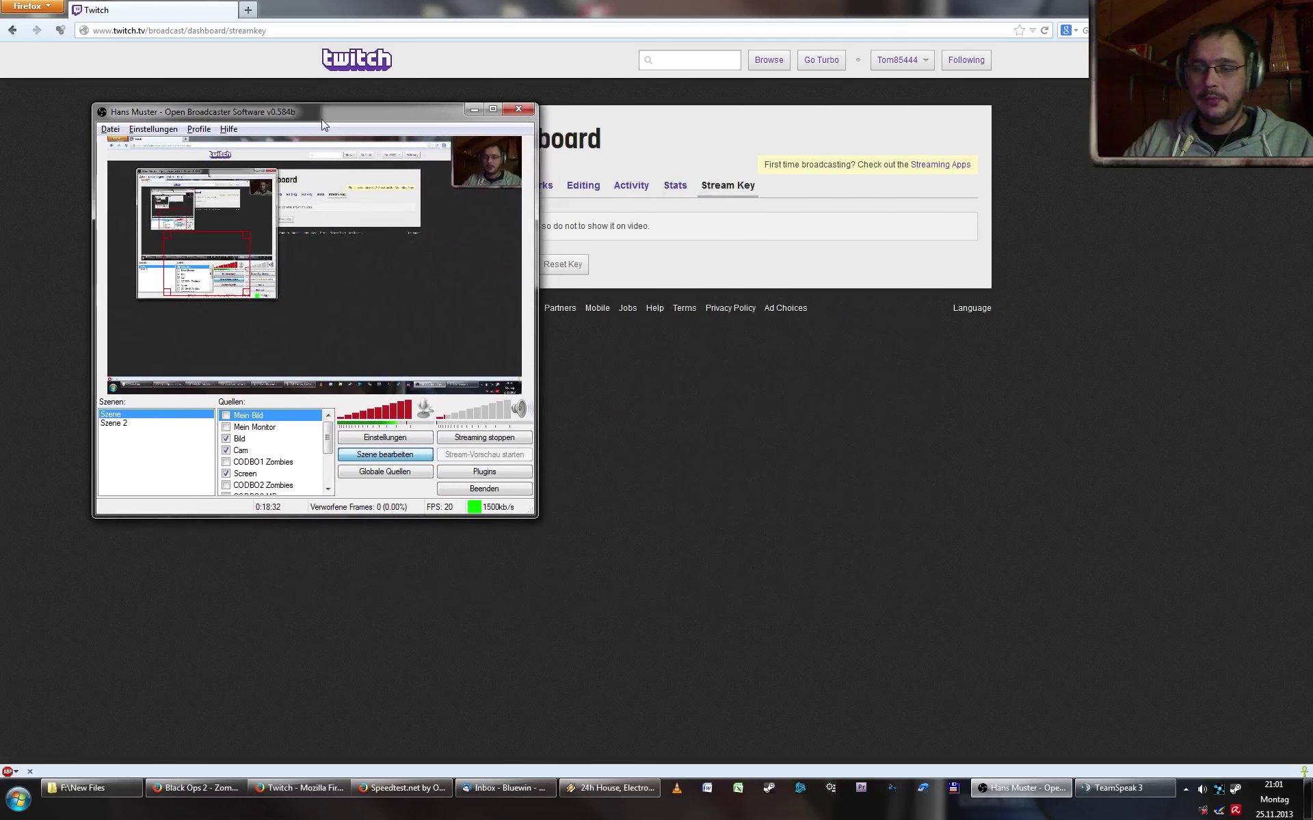
click(800, 788)
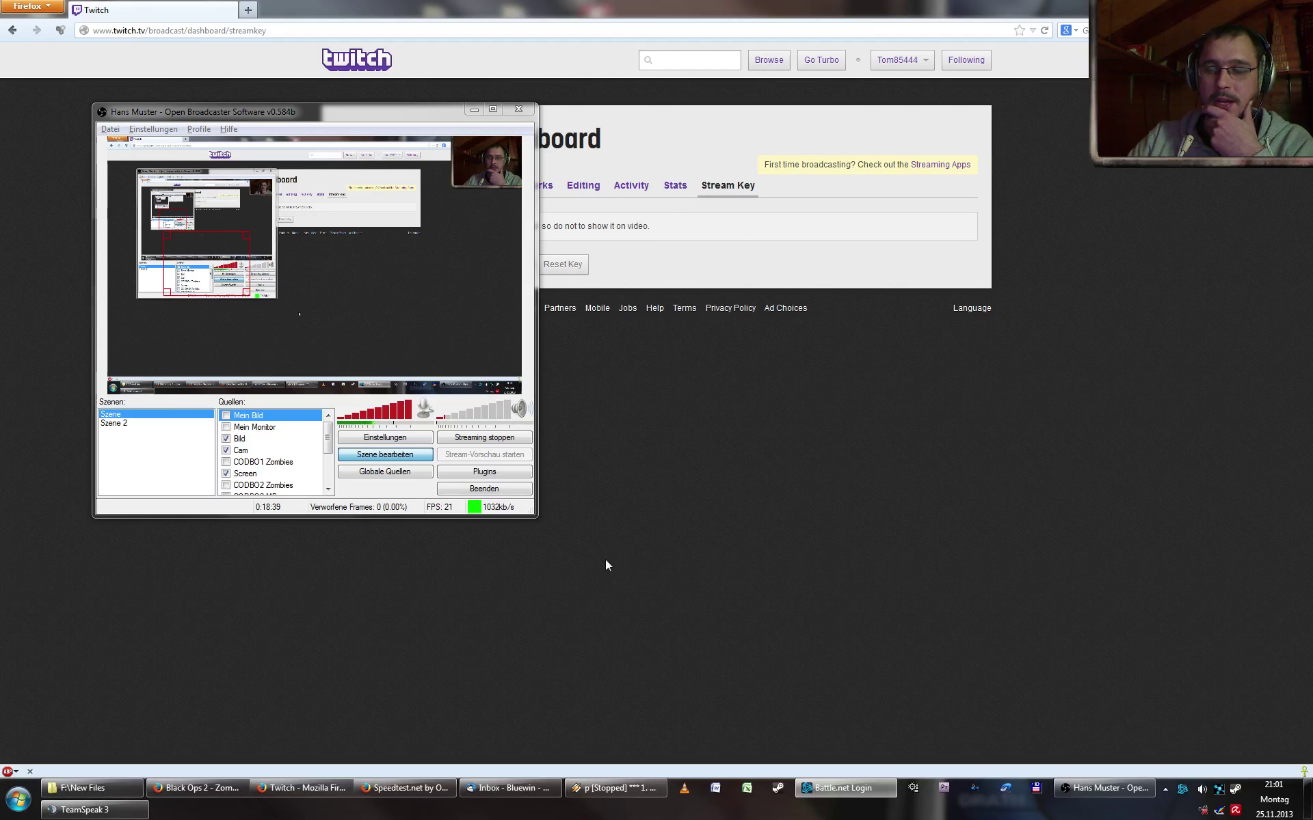
- Launch Hearthstone from its Battle.net page and maximise the game window to nearly full screen
click(848, 788)
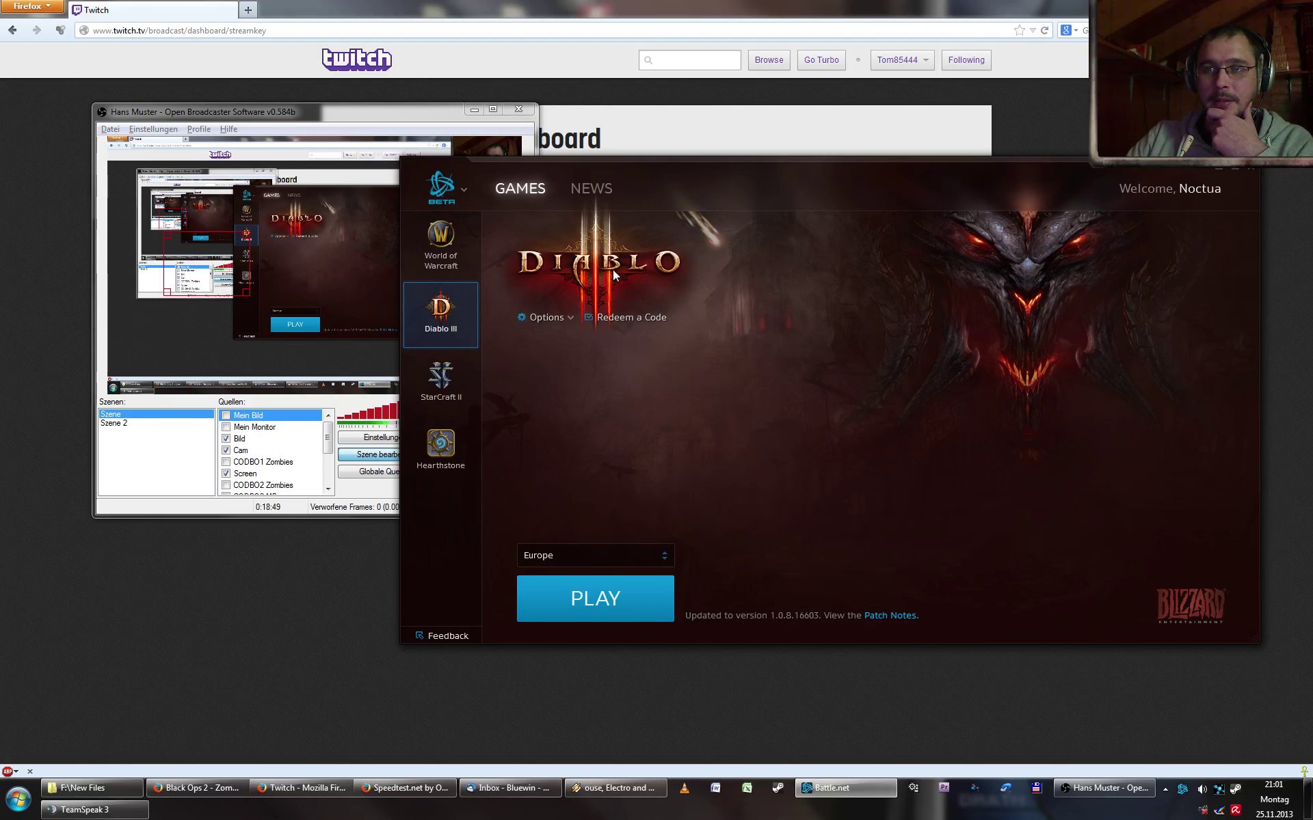
click(436, 450)
click(596, 614)
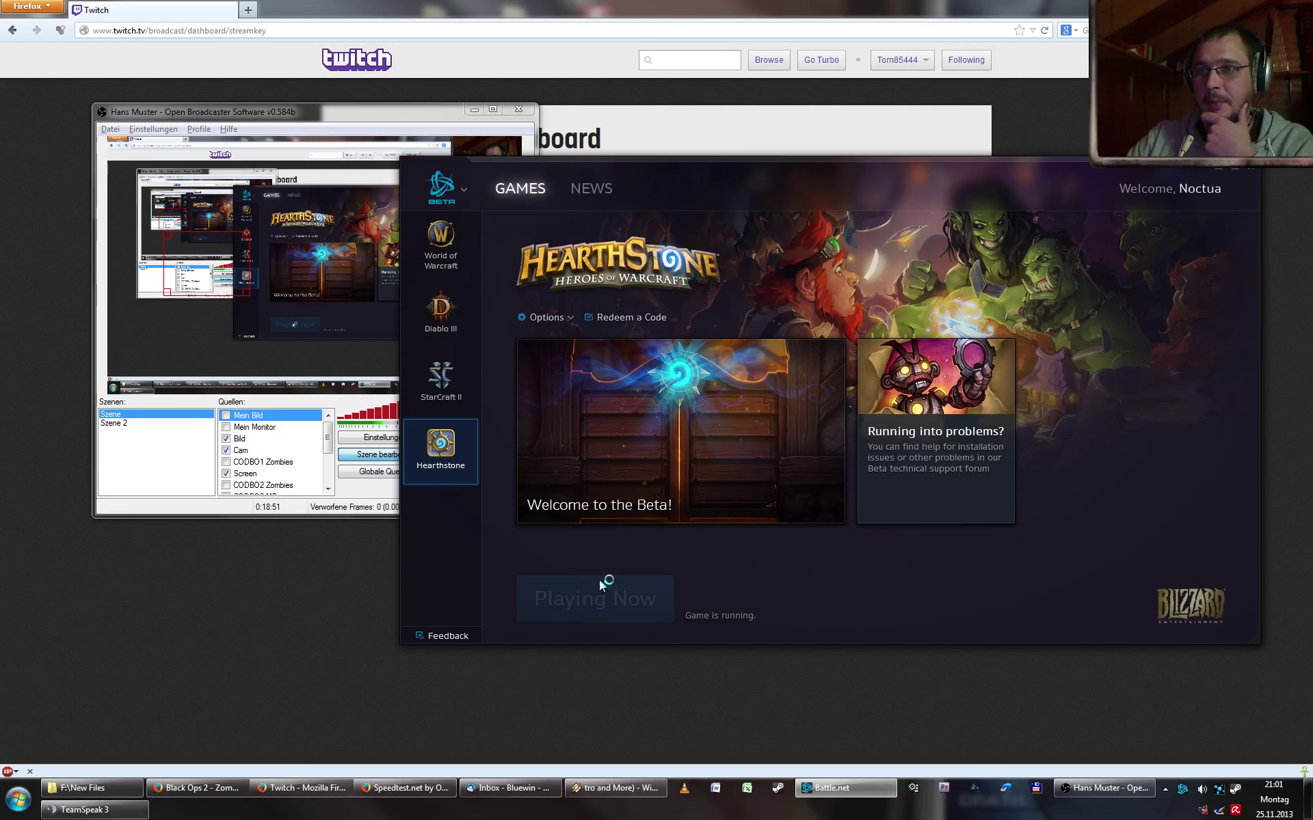
click(1221, 168)
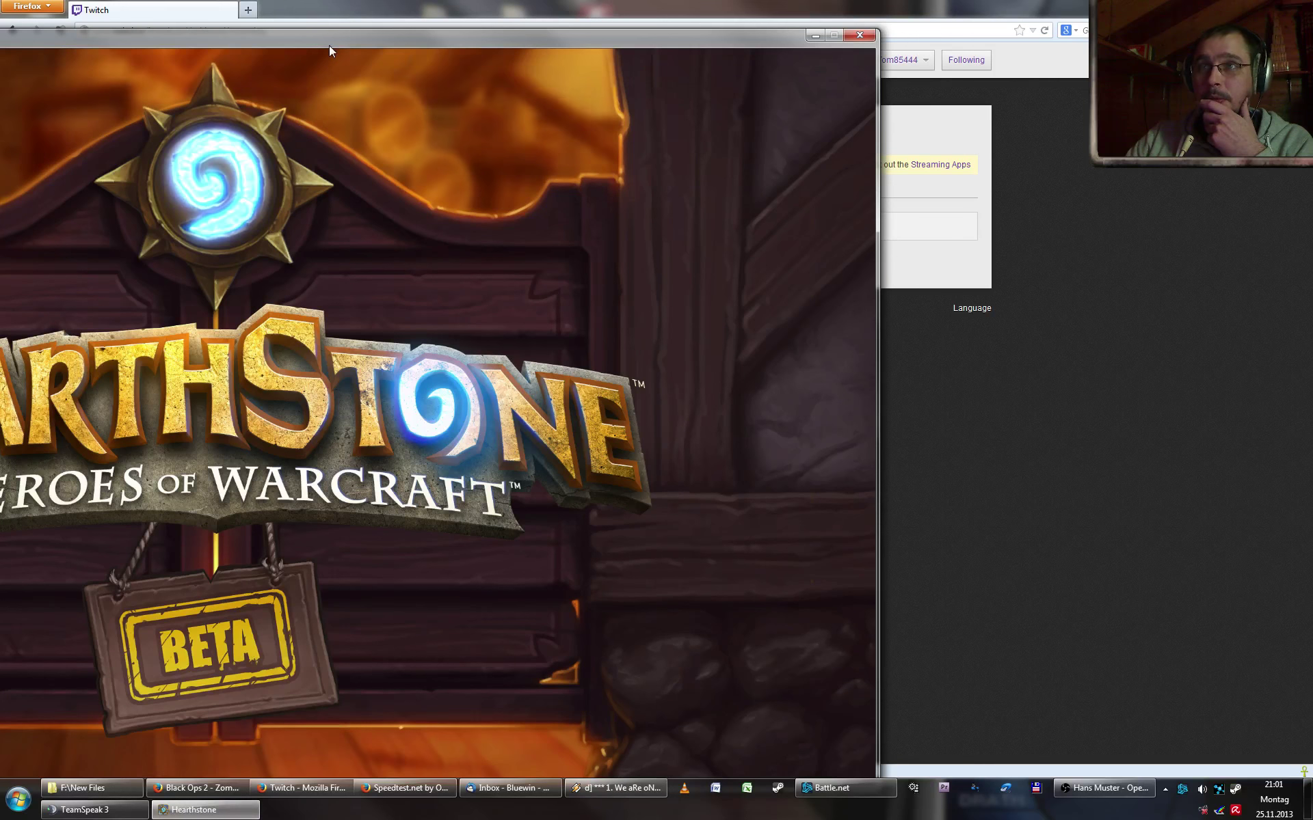
double_click(329, 39)
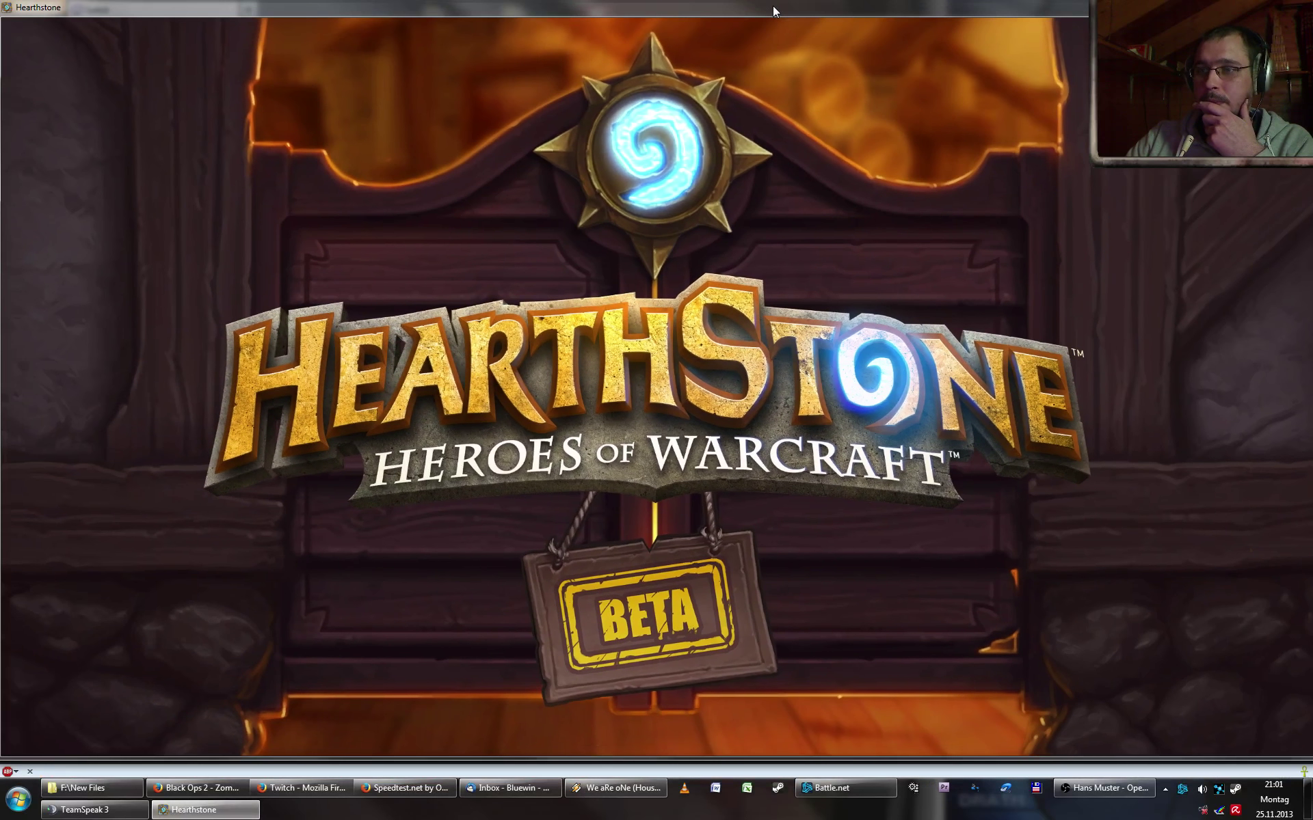
drag(774, 11, 781, 17)
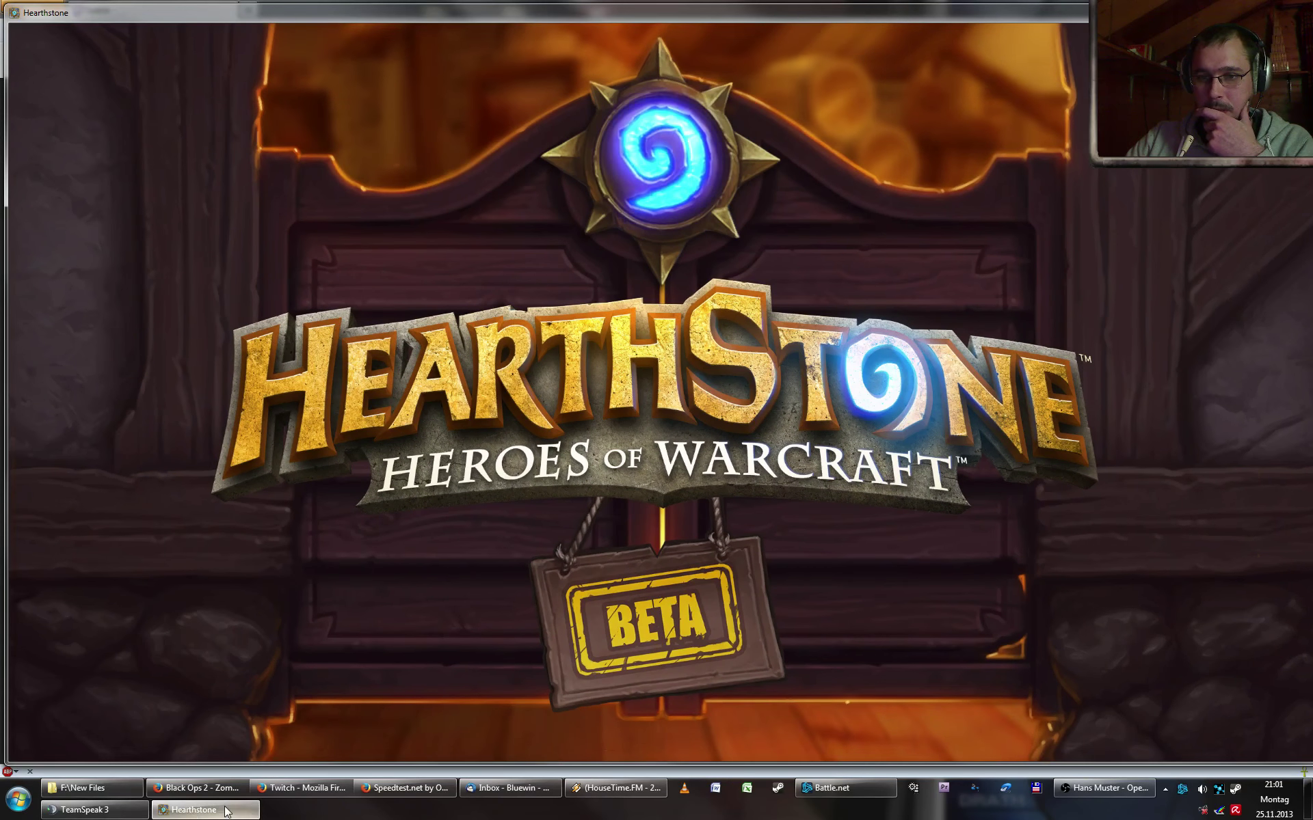
- Move the OBS window to the left and bring it back in front of Hearthstone
click(1104, 787)
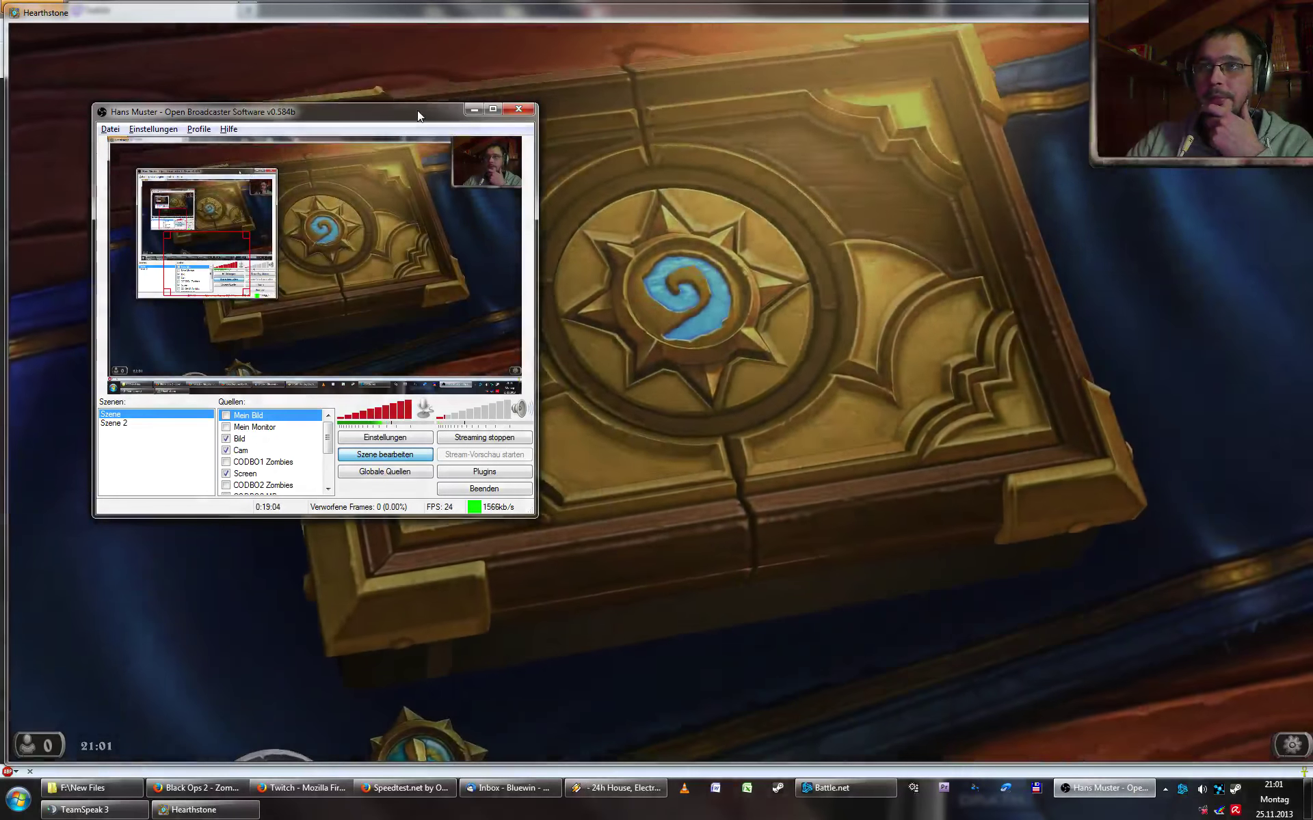
drag(417, 110, 395, 59)
click(1105, 788)
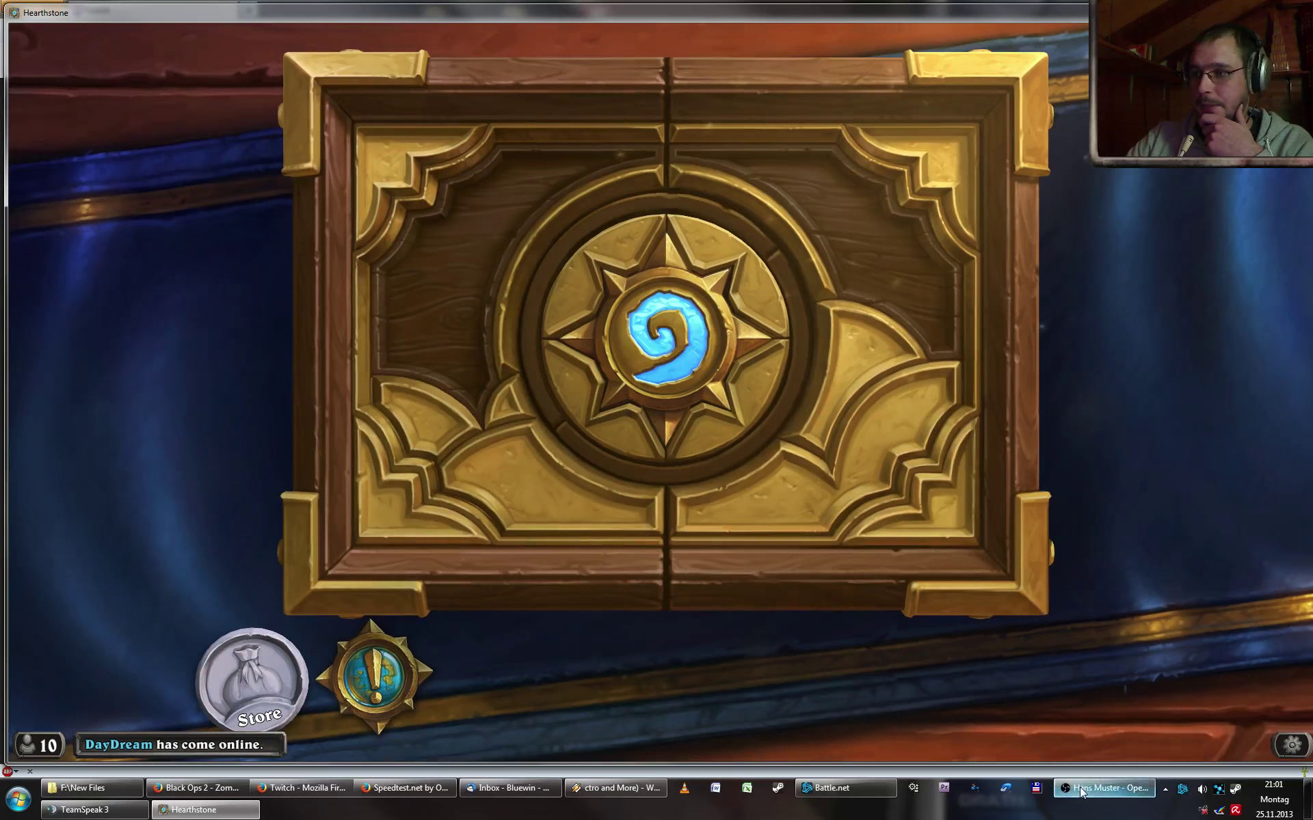
click(1104, 789)
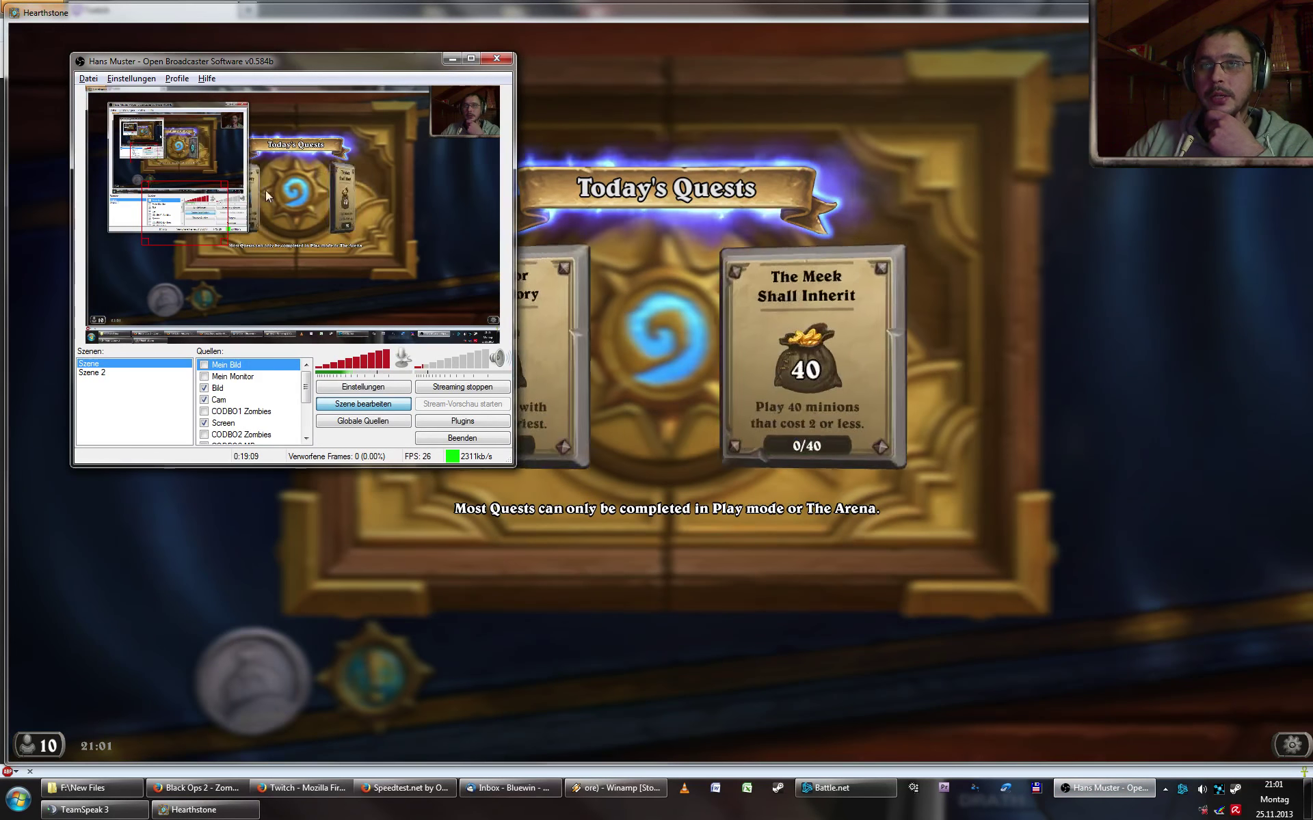
drag(349, 75, 0, 89)
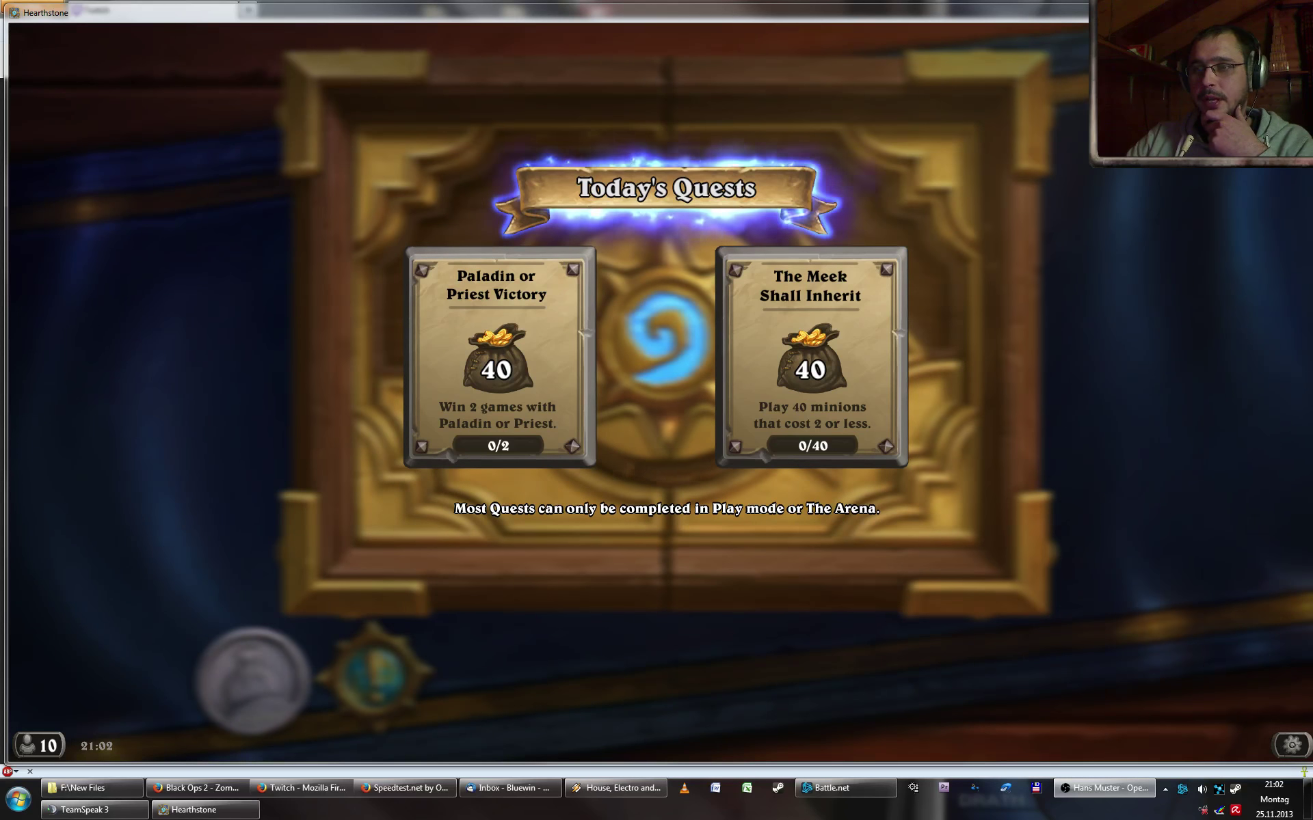
click(1104, 788)
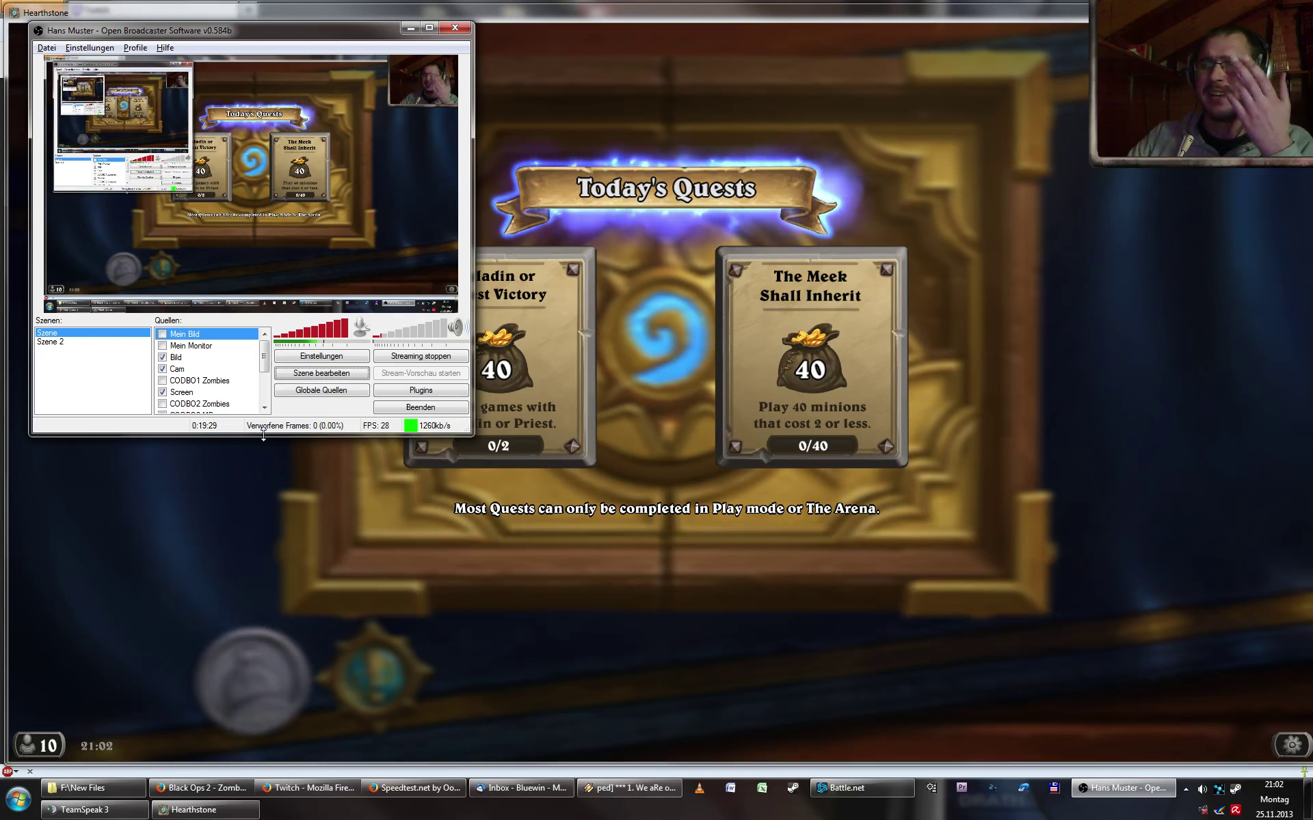
- Toggle the Screen capture source off and back on, then scroll the Quellen list down
click(162, 393)
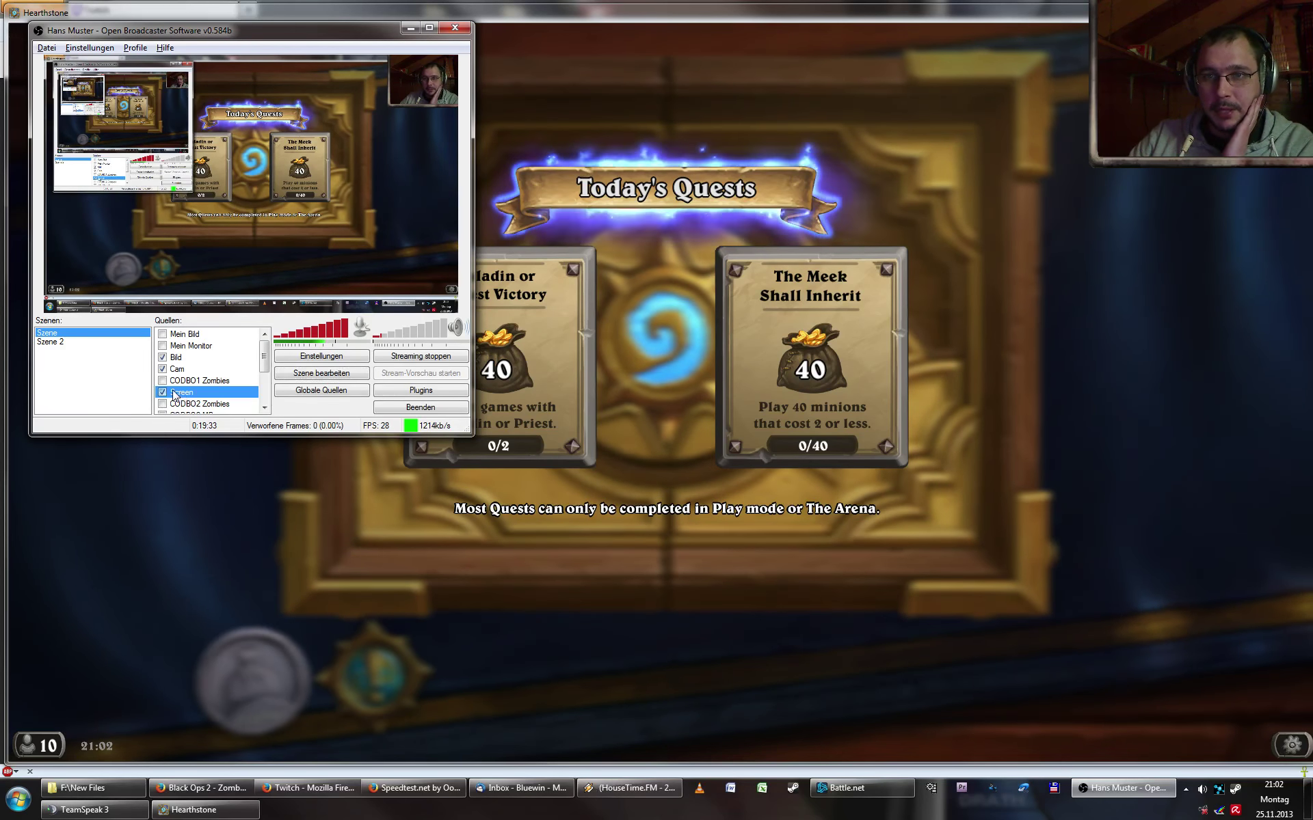
click(162, 392)
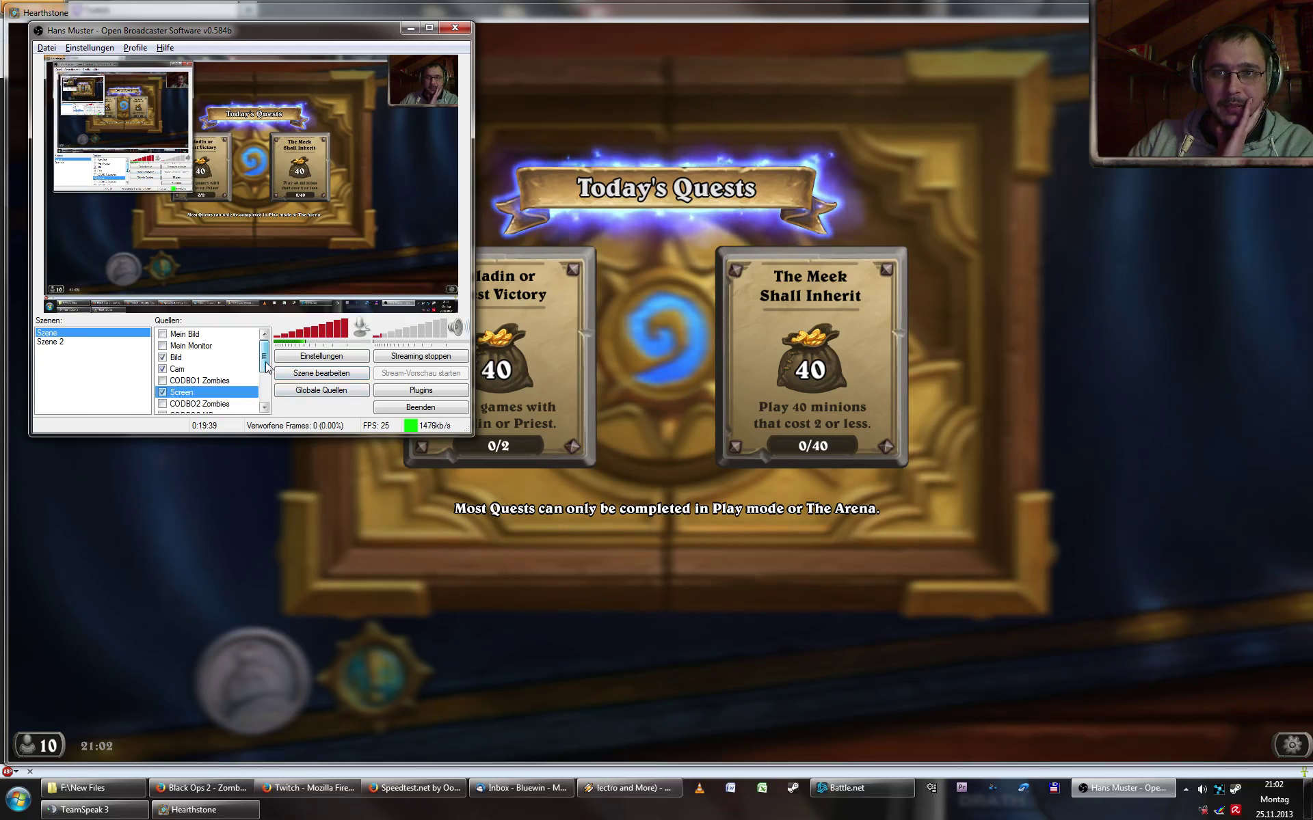
drag(267, 368, 276, 406)
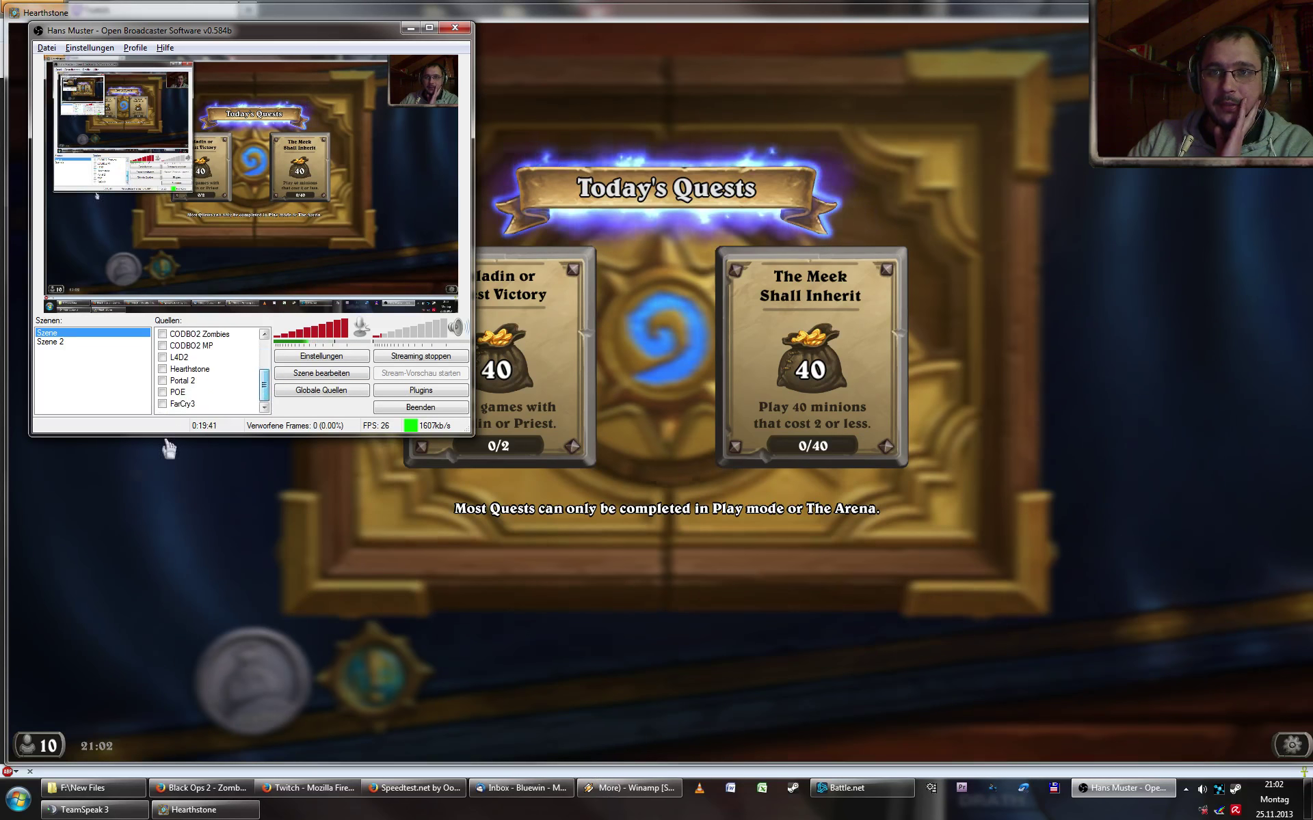
- Add a Gameaufnahme source named 'Hearthstone Ownage' from the Quellen list's Hinzufügen menu
right_click(175, 413)
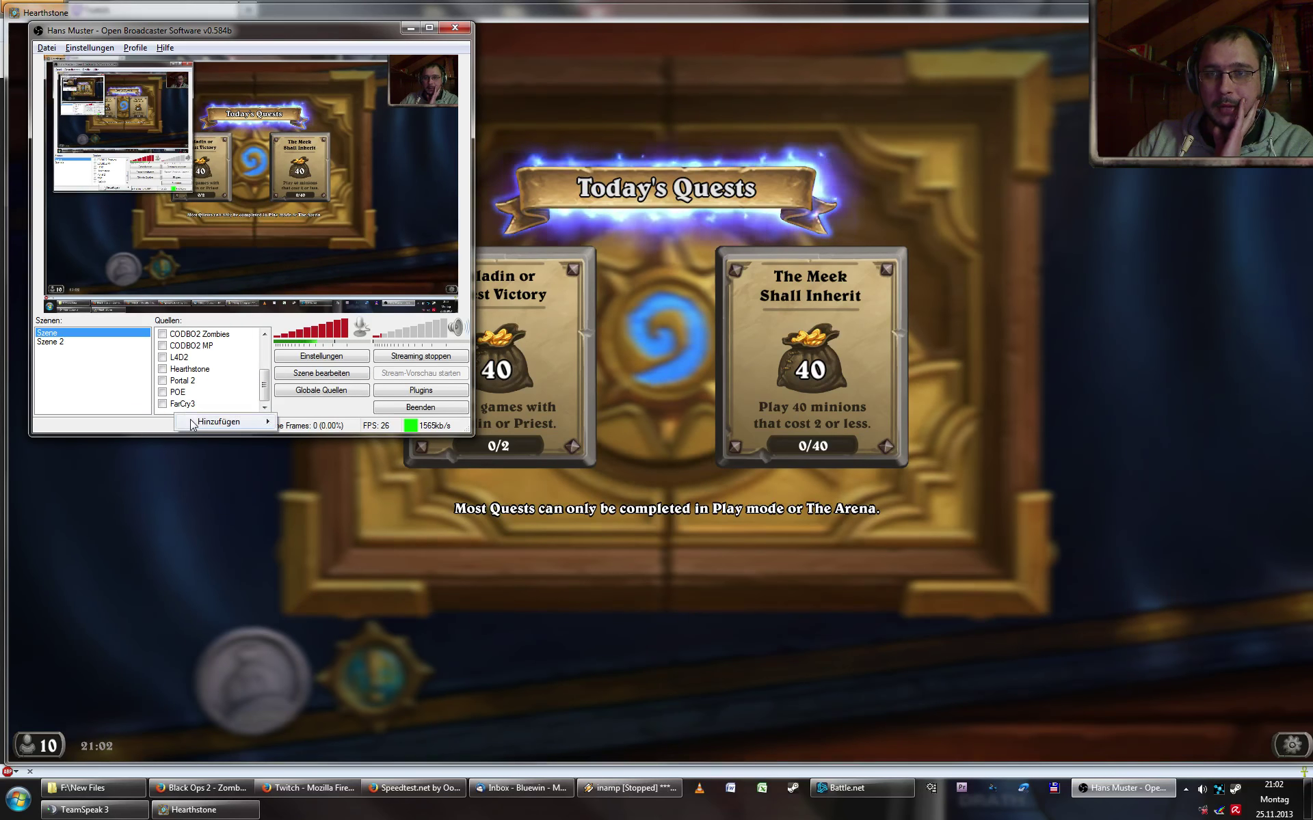
mouse_move(255, 424)
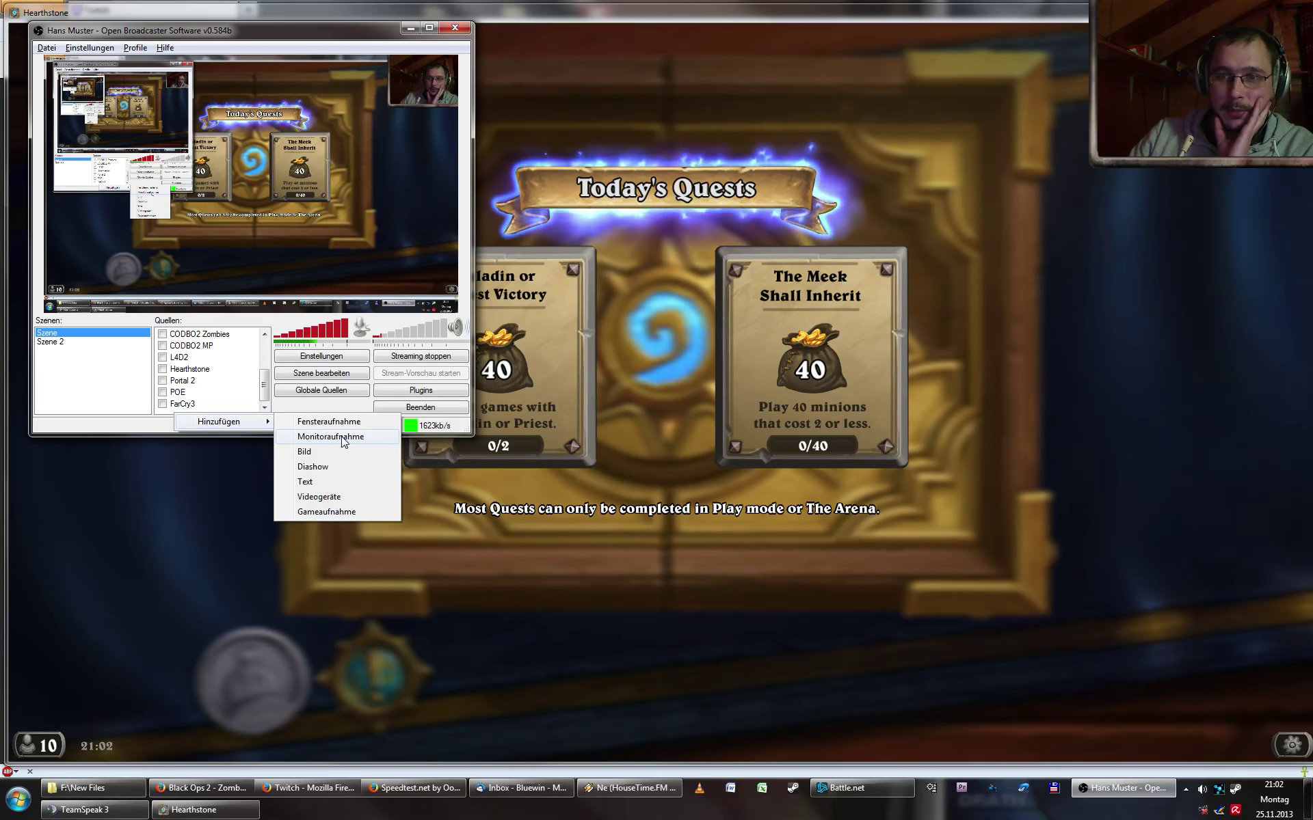
click(335, 513)
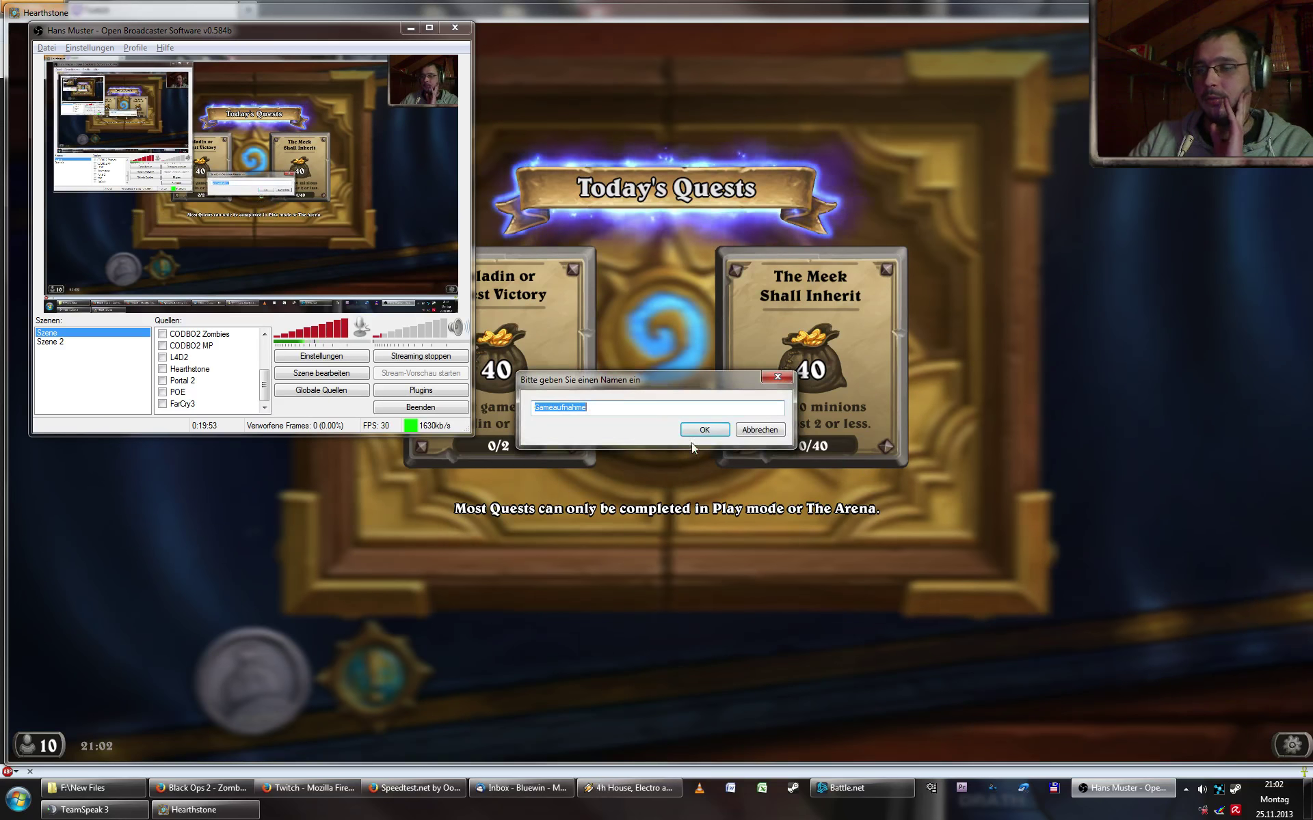
text(Hearthstone )
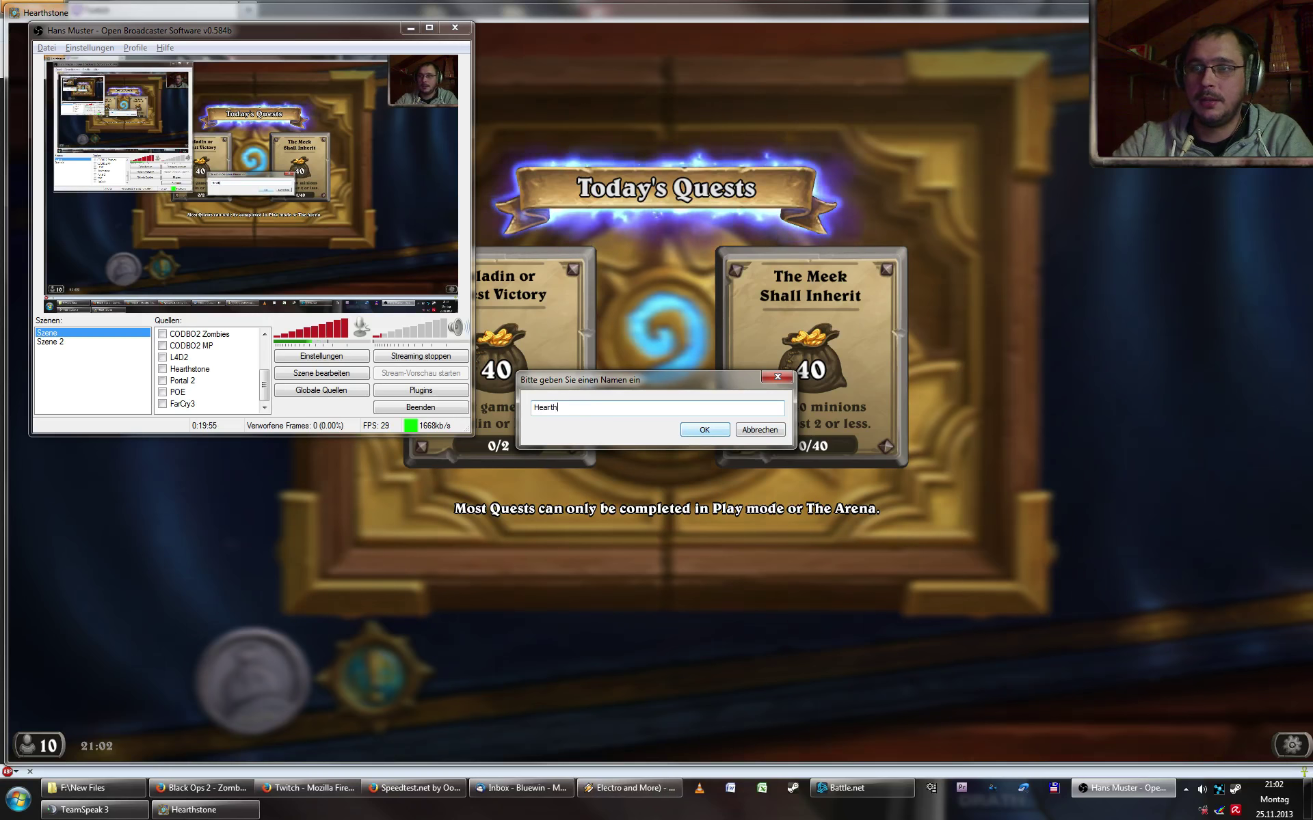
text(Ownage)
click(687, 431)
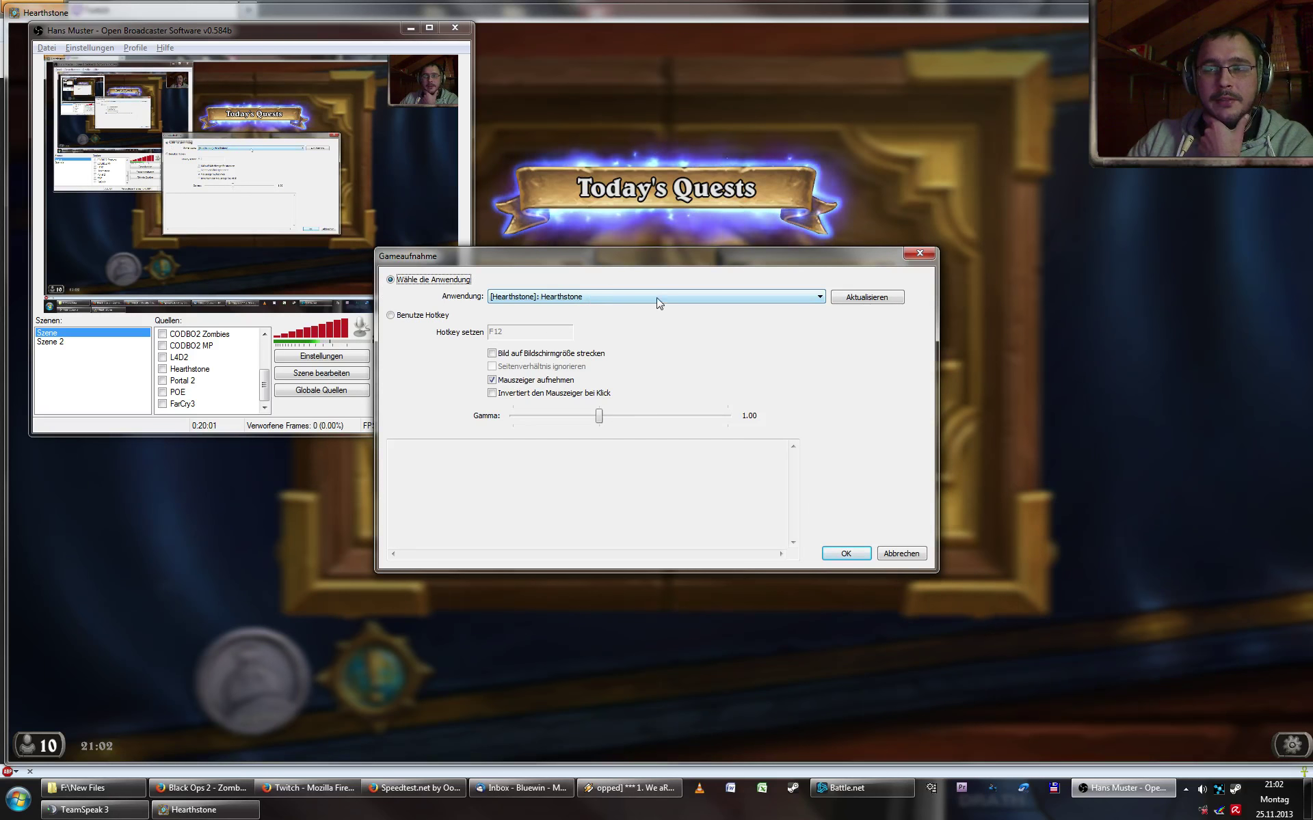
- Choose [Hearthstone]: Hearthstone as the captured application and save the game capture settings
click(813, 296)
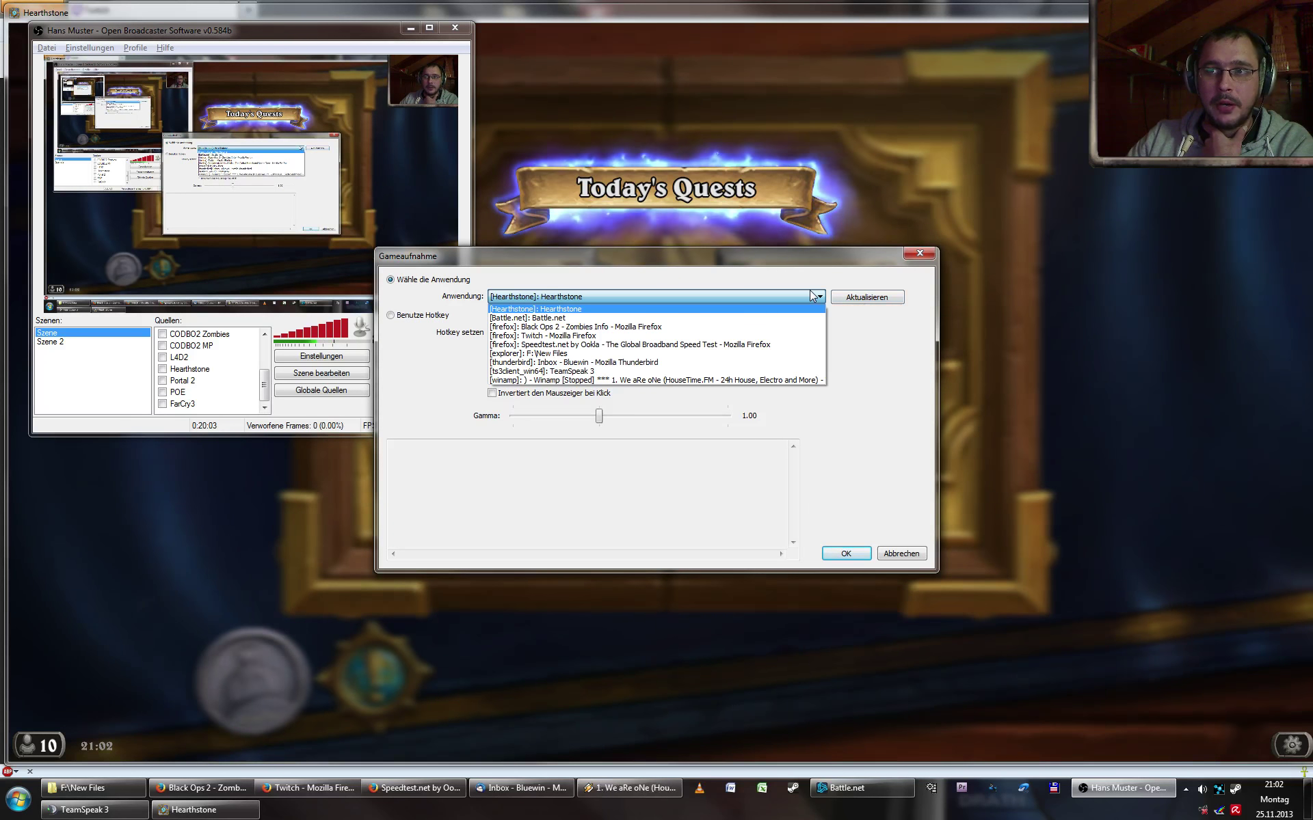
click(812, 294)
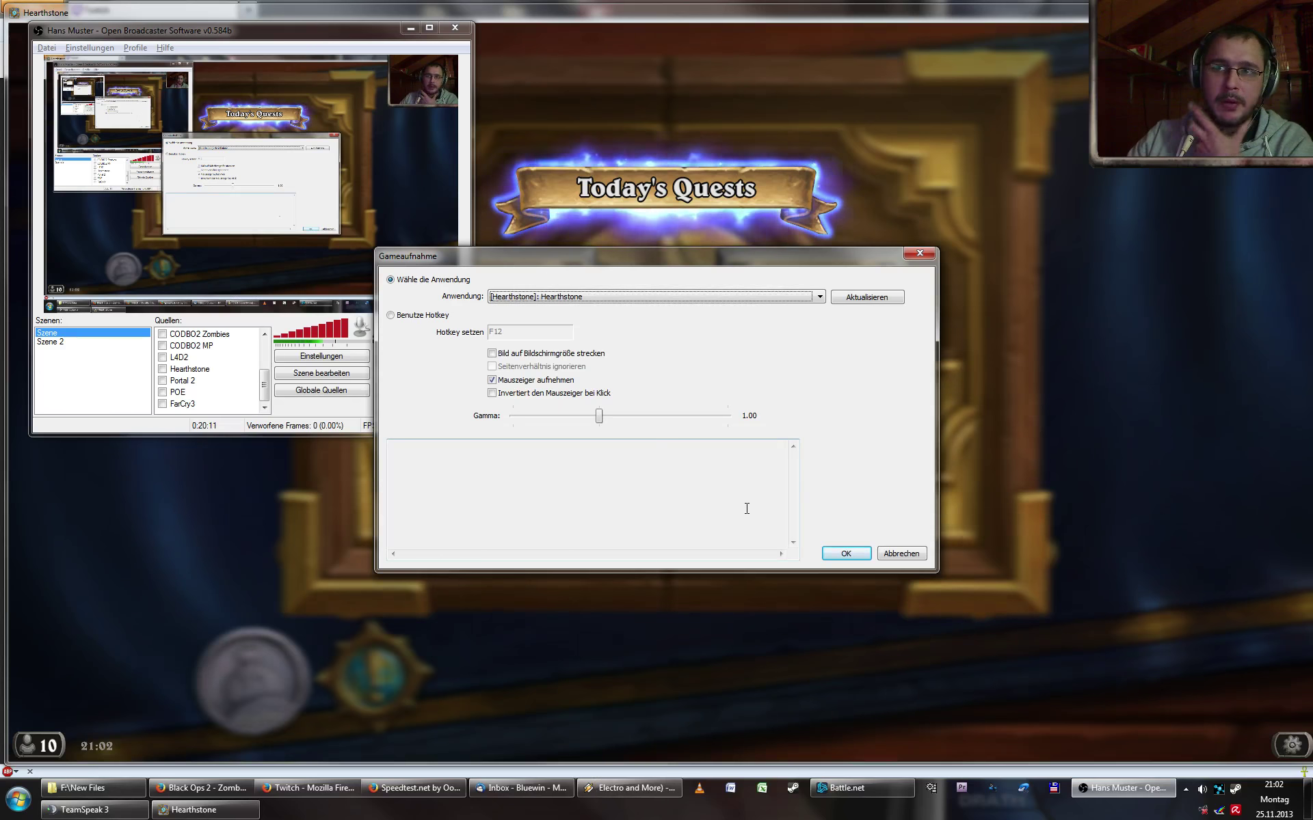
click(846, 554)
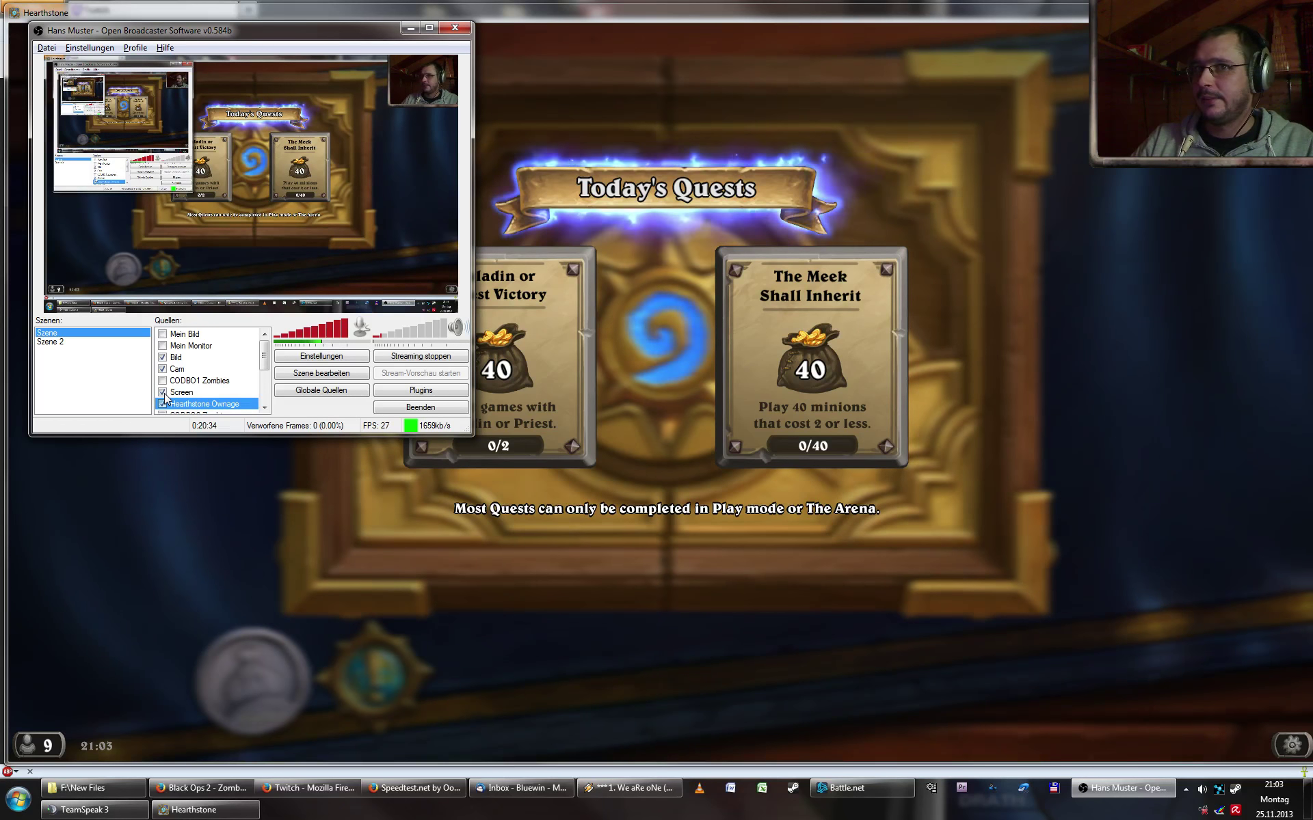
- Hide the Screen capture to check the game-only stream, then re-enable it and return OBS top-left
drag(300, 37, 689, 150)
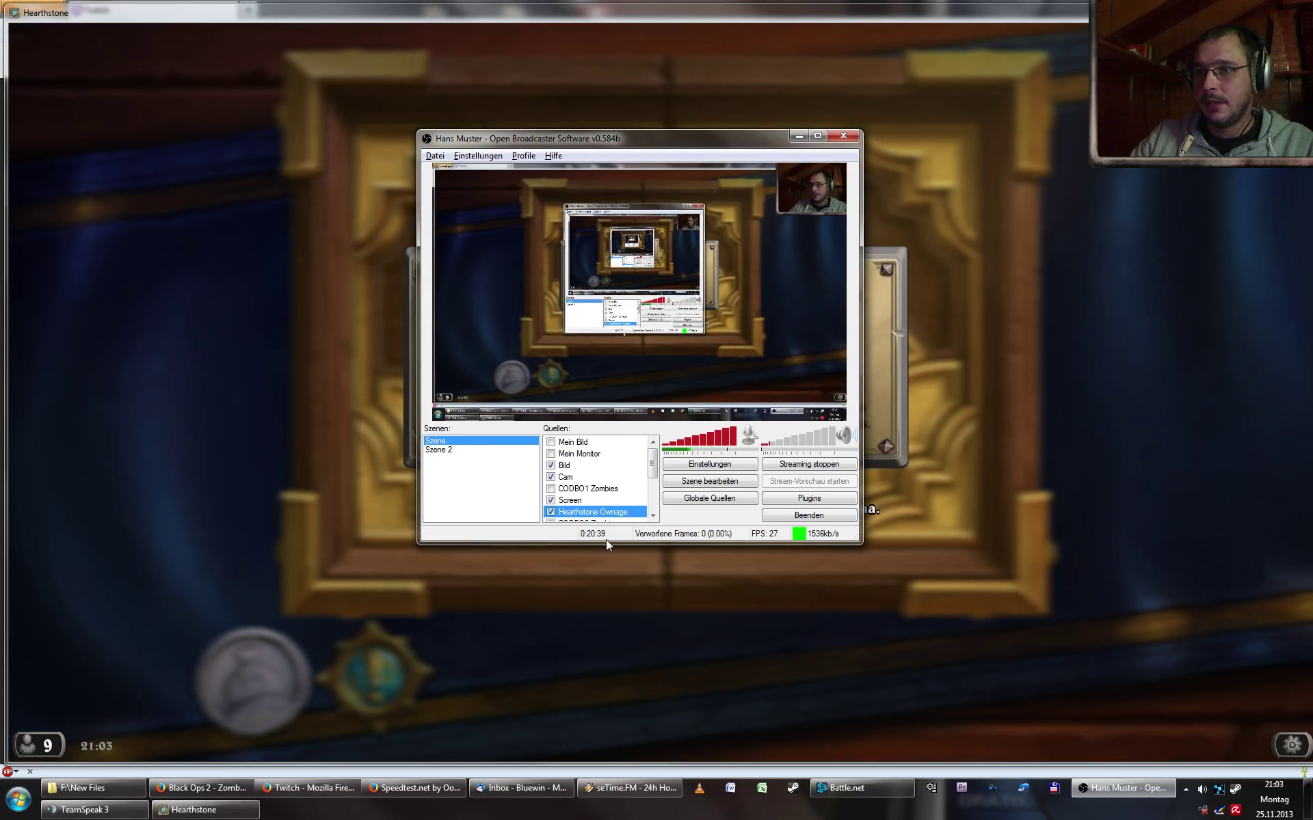
click(551, 502)
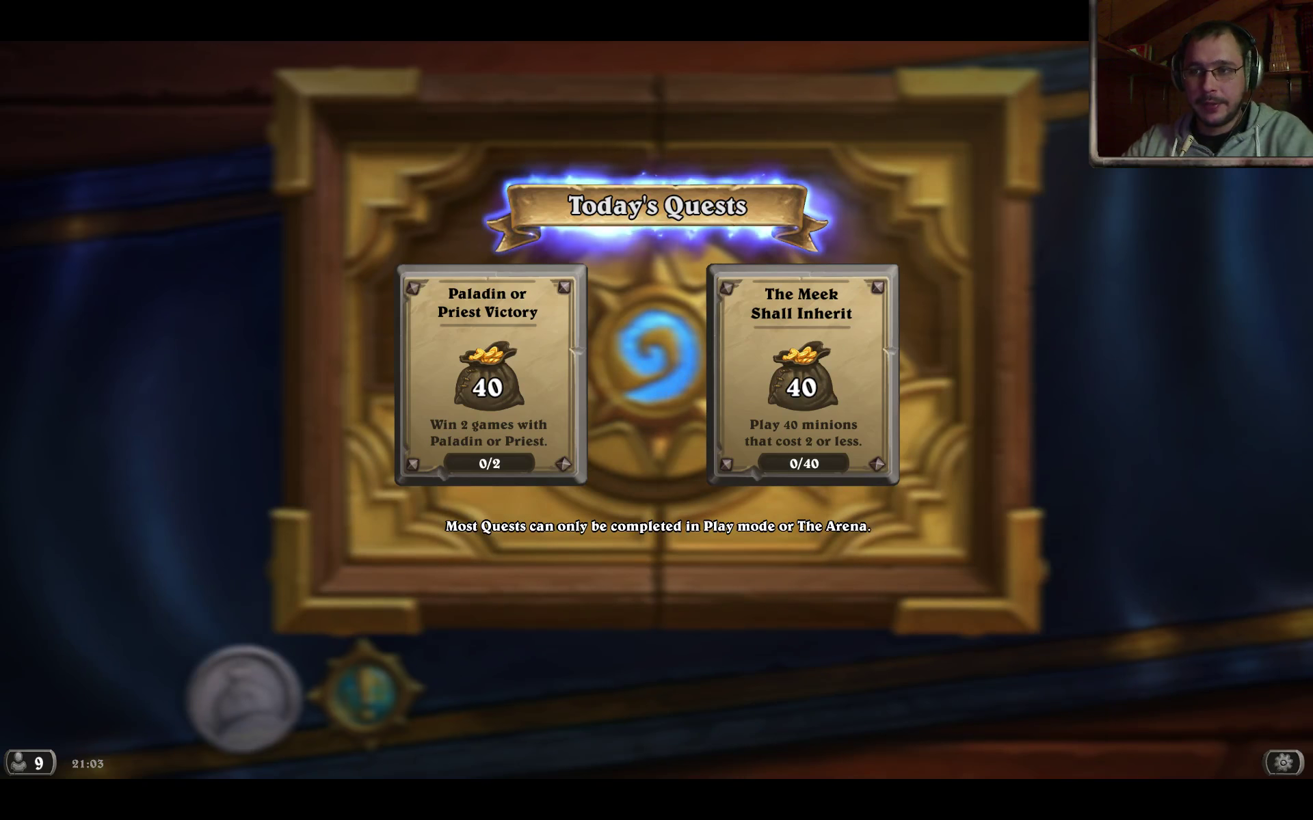
click(551, 500)
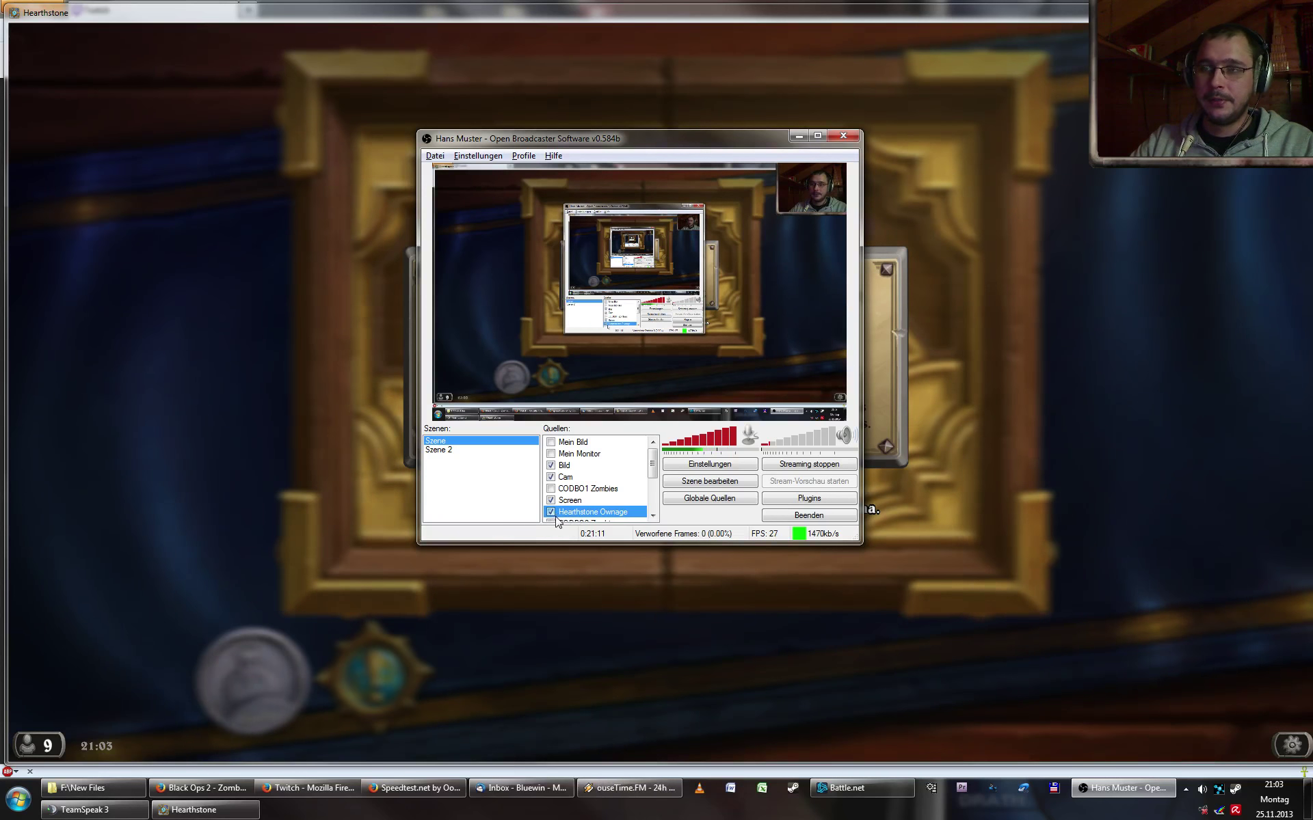
drag(717, 152, 355, 113)
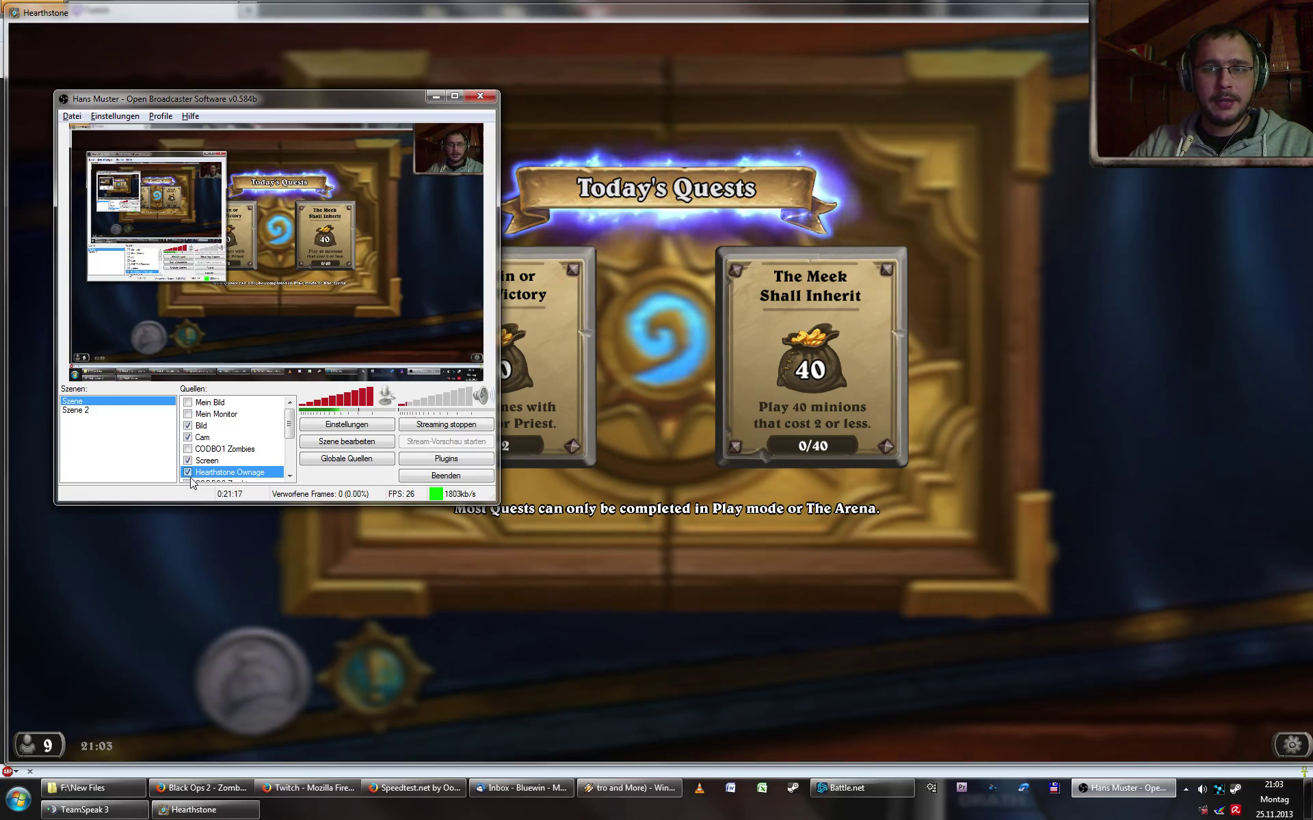
scroll(198, 465, down, 2)
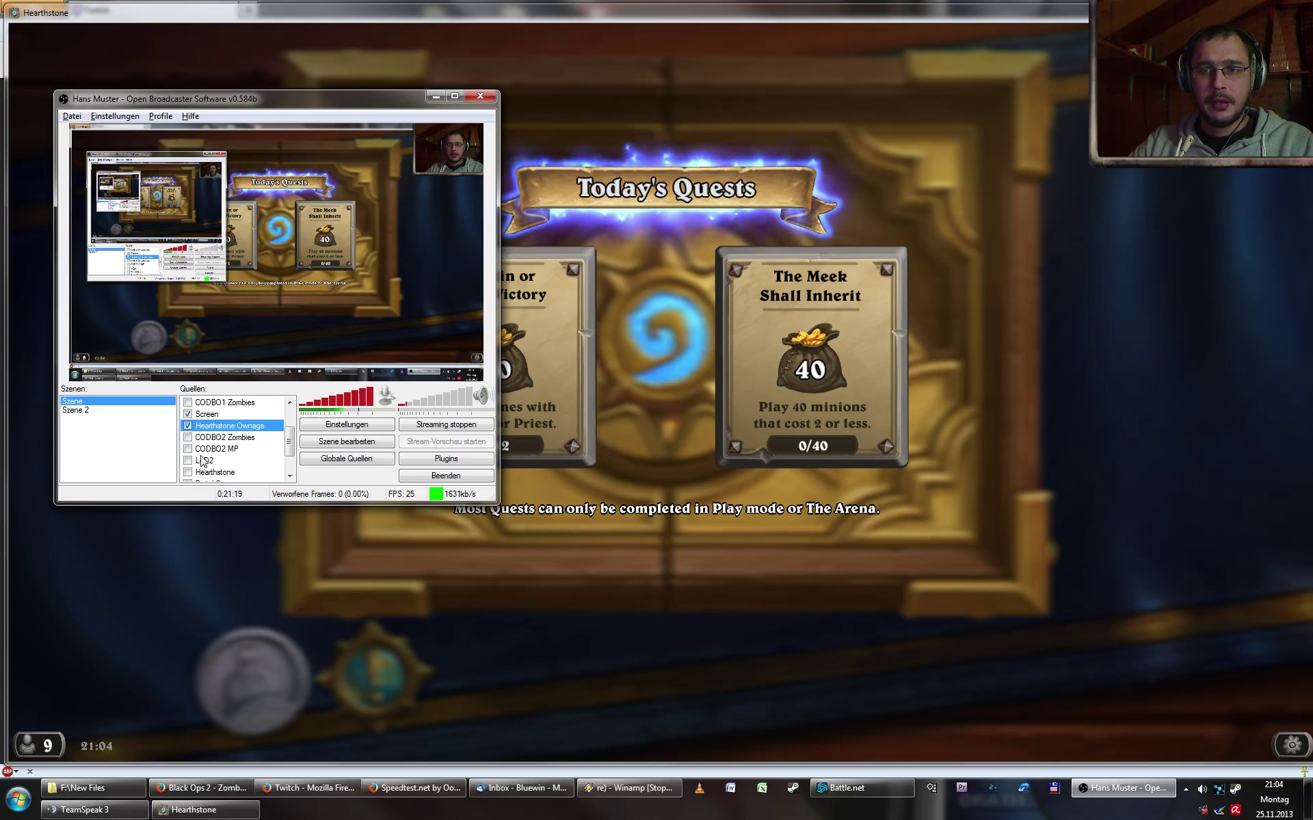
- Remove the Hearthstone Ownage source from the scene
click(188, 429)
right_click(219, 429)
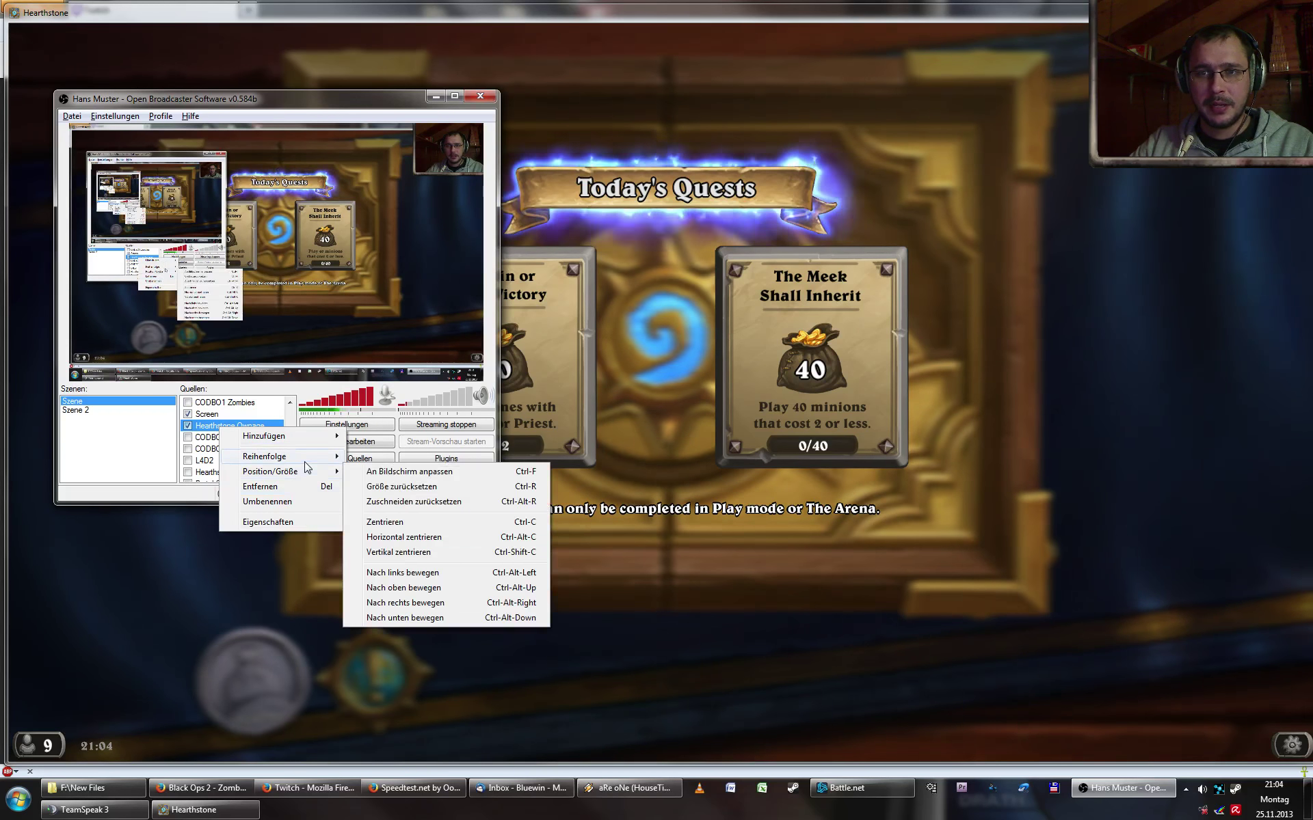
click(307, 487)
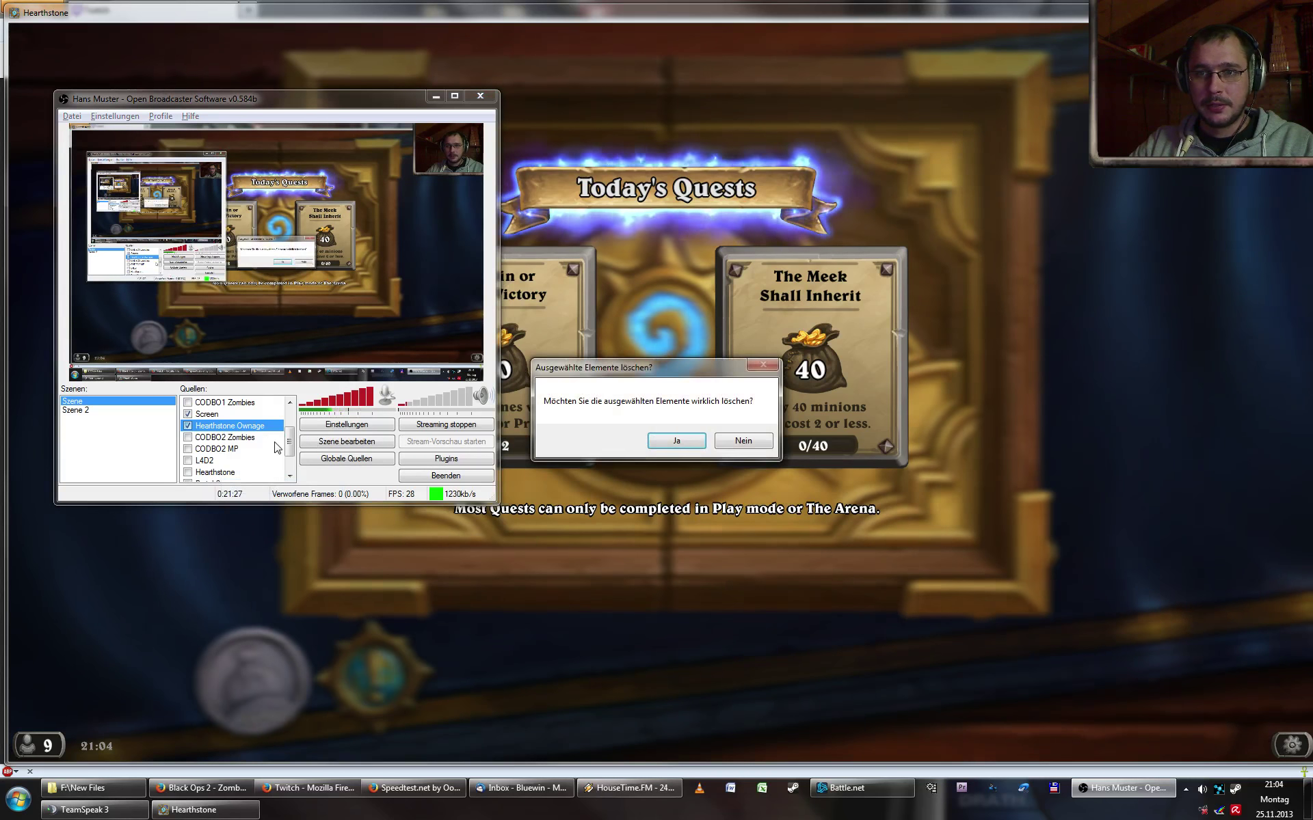
click(675, 441)
- Delete the Mein Bild and Mein Monitor sources, confirming each with Ja
scroll(288, 444, up, 2)
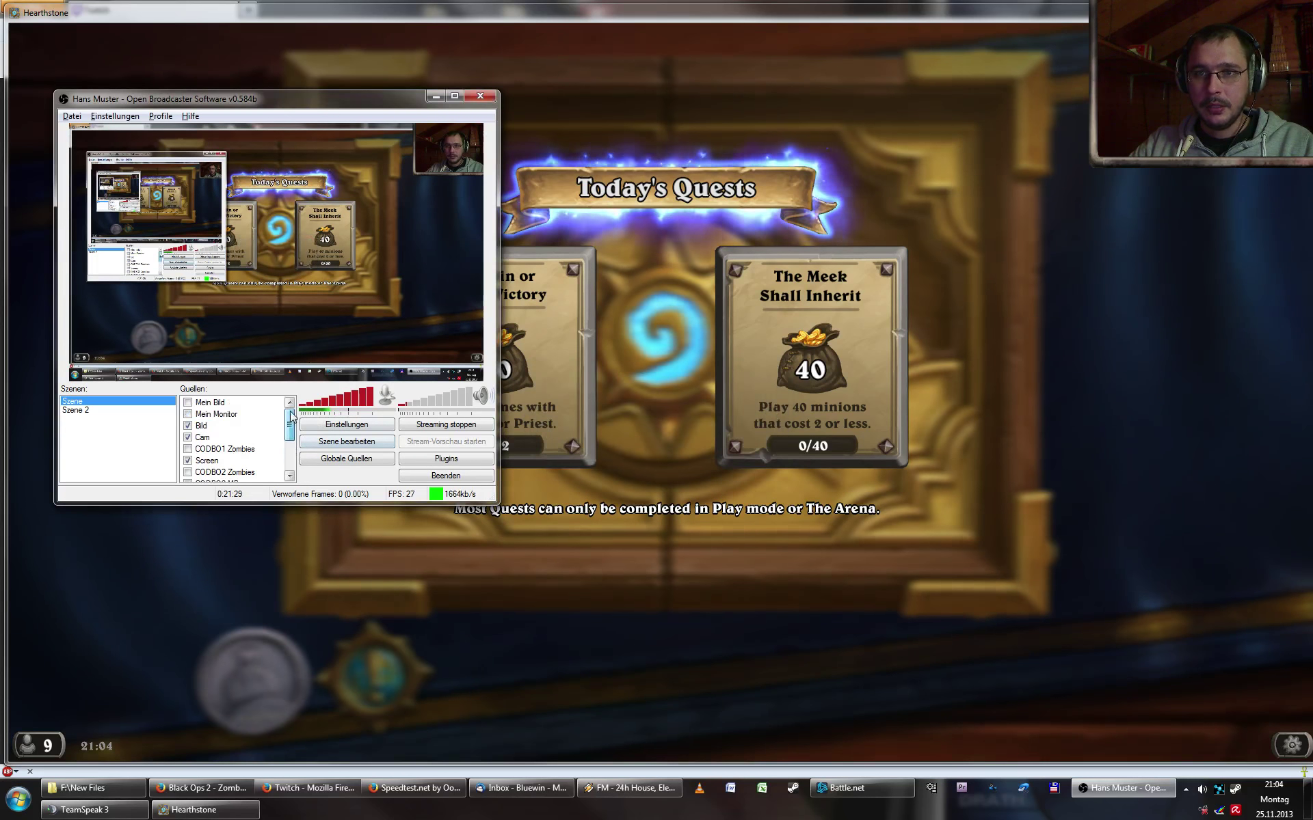
click(248, 403)
key(Delete)
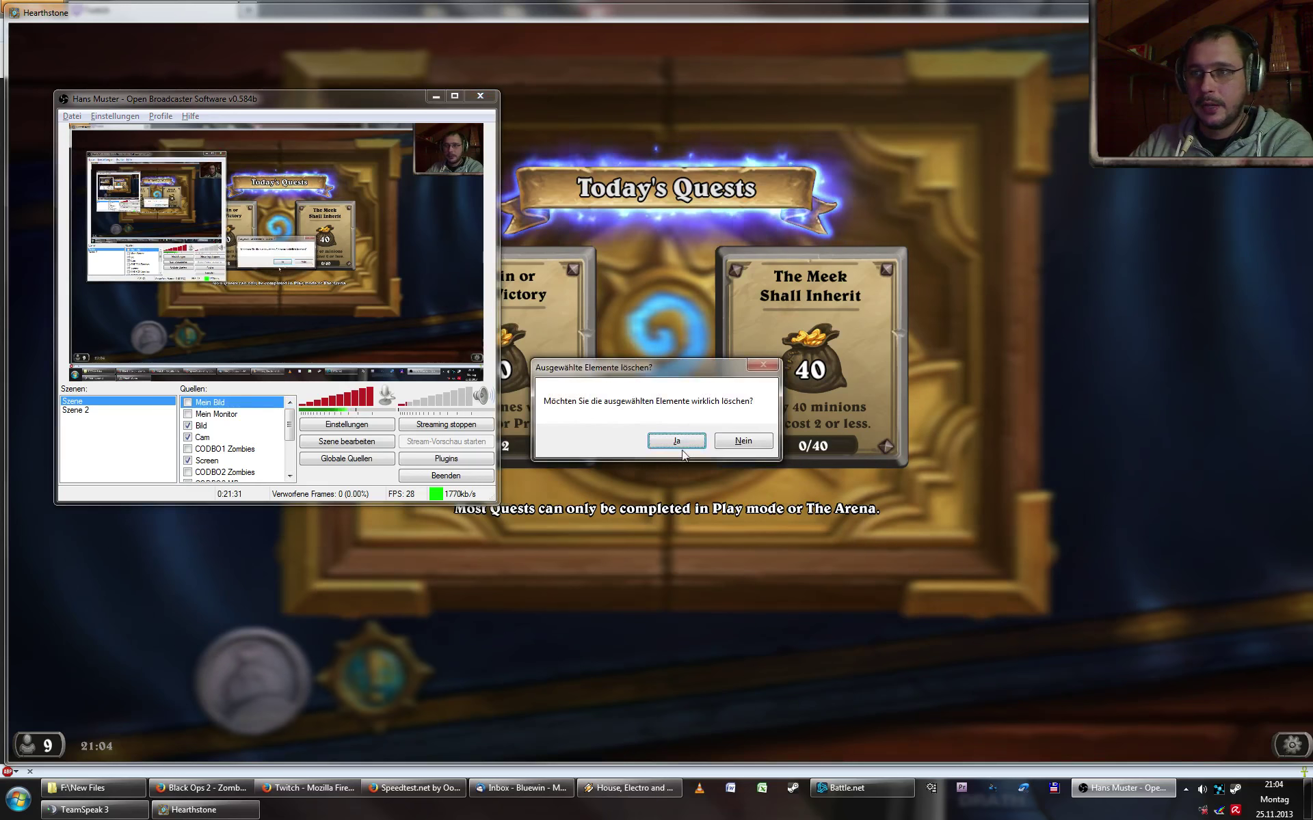
click(675, 439)
key(Delete)
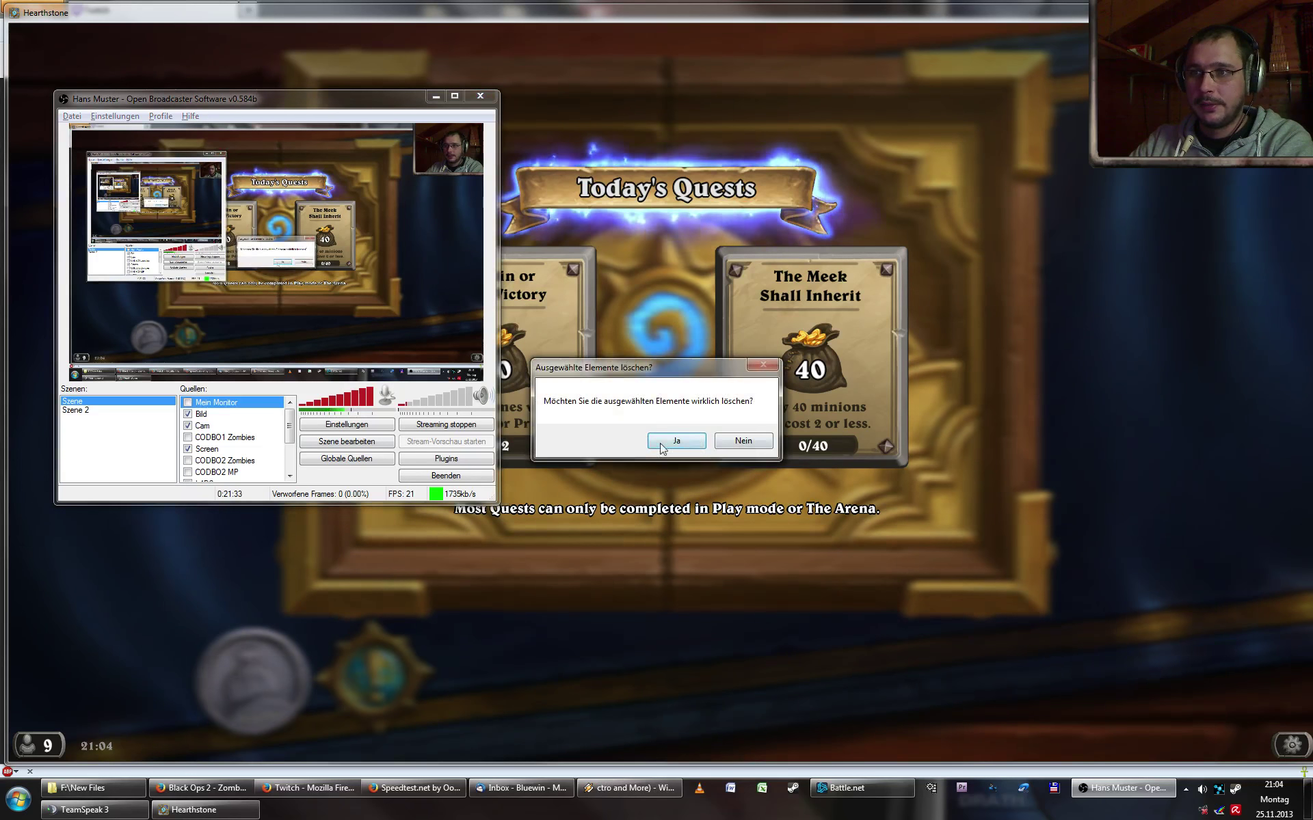
click(674, 439)
scroll(296, 456, down, 2)
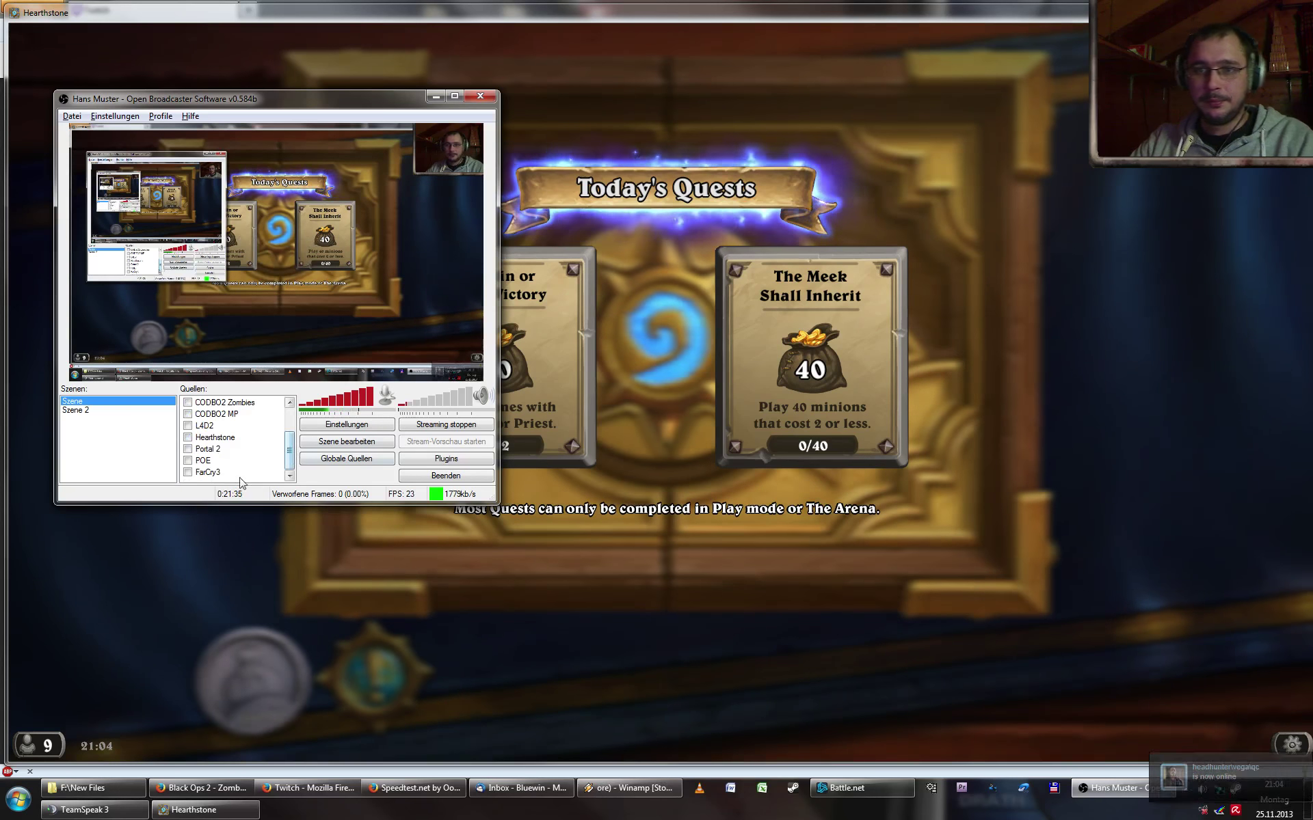
right_click(226, 480)
mouse_move(262, 497)
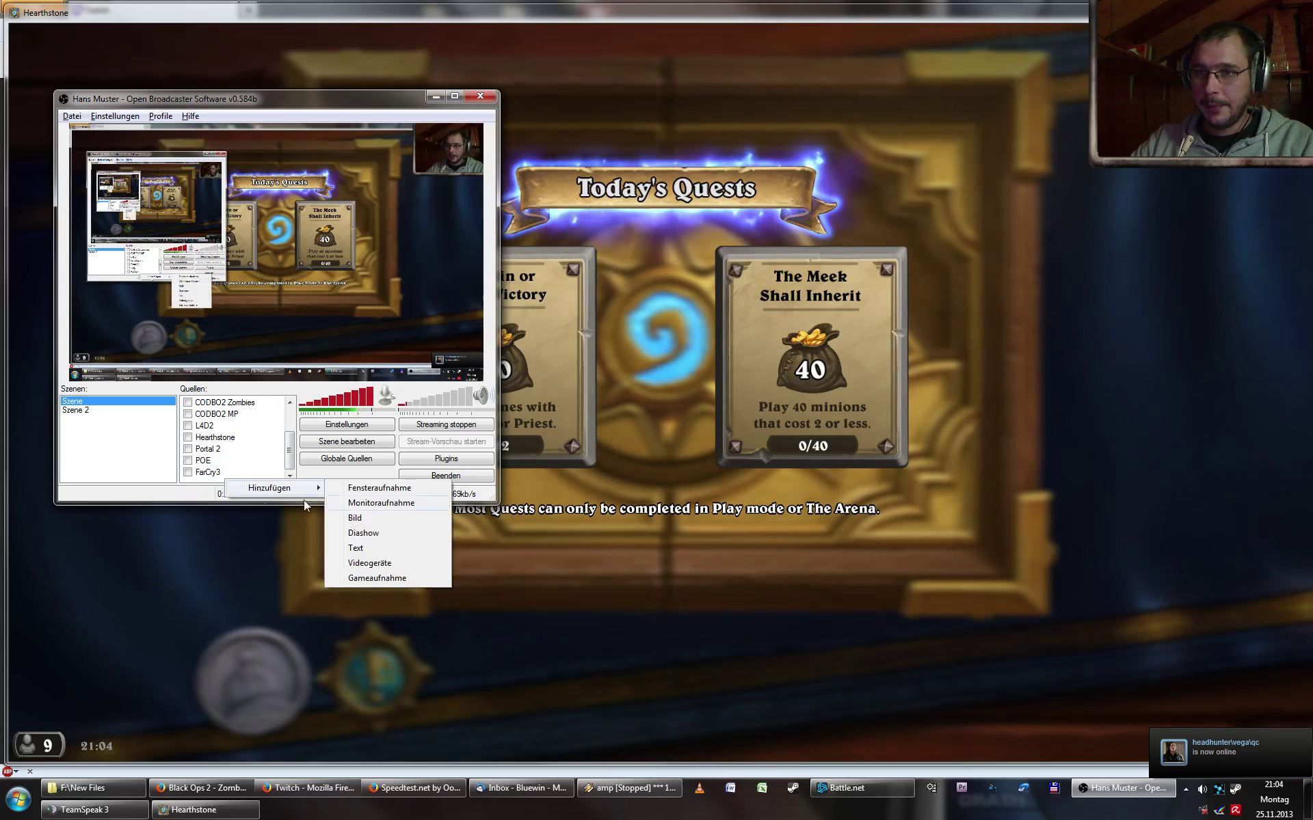
click(399, 569)
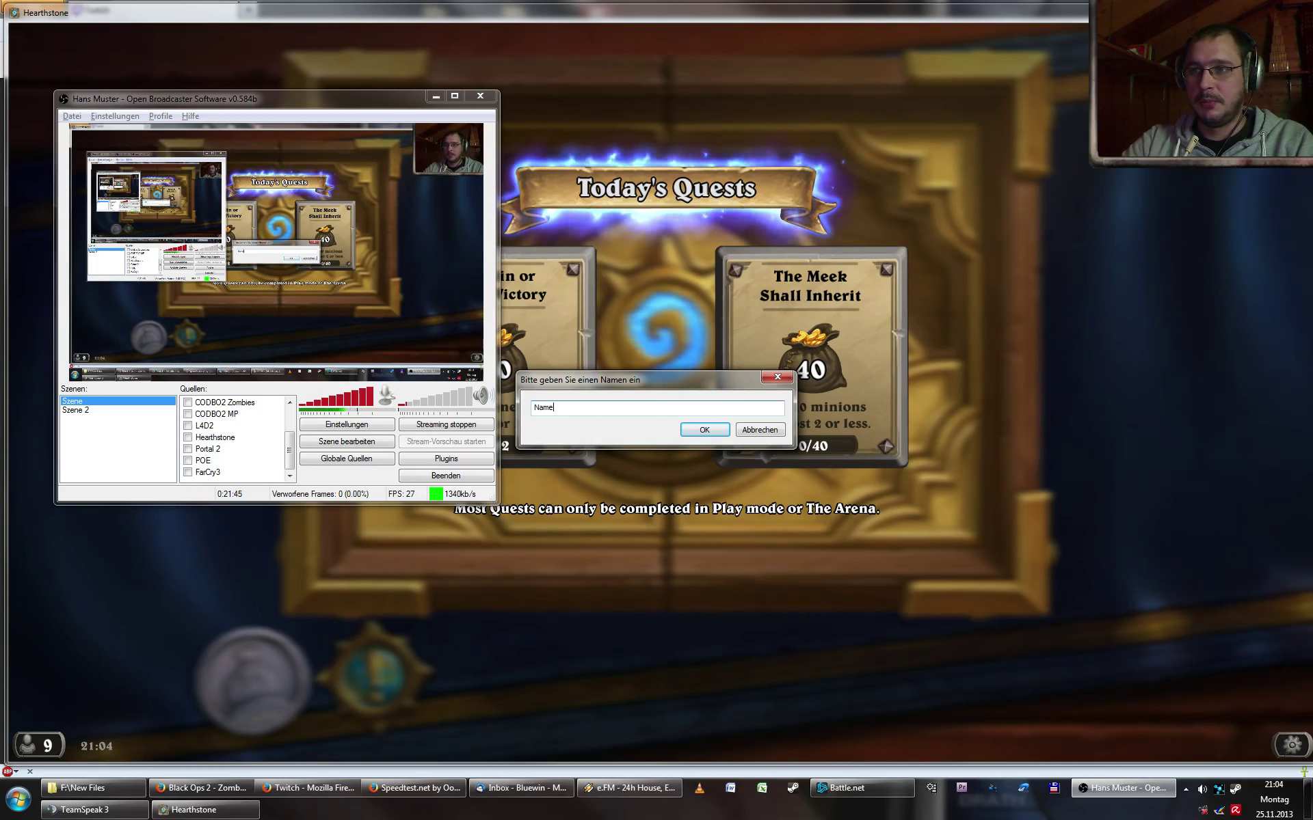
click(695, 431)
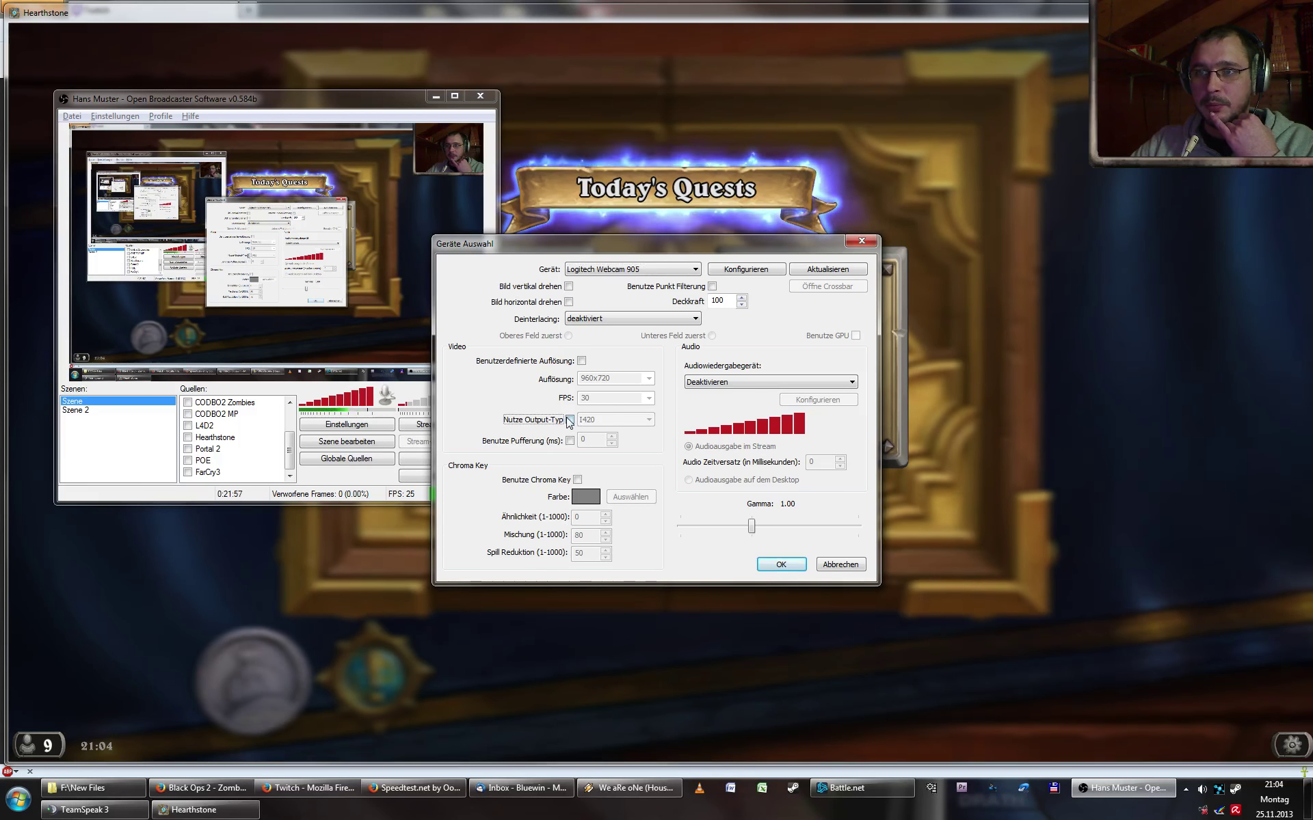
click(568, 421)
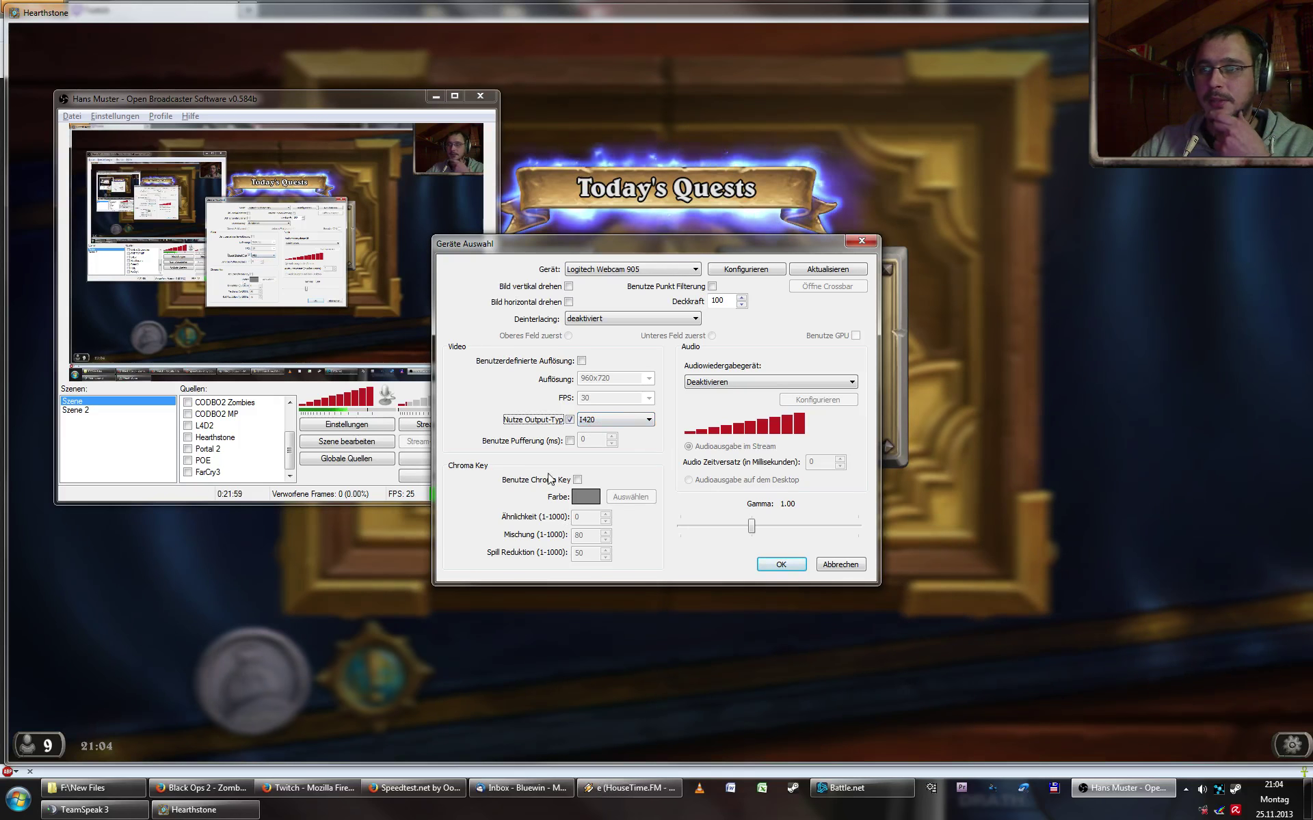
click(569, 420)
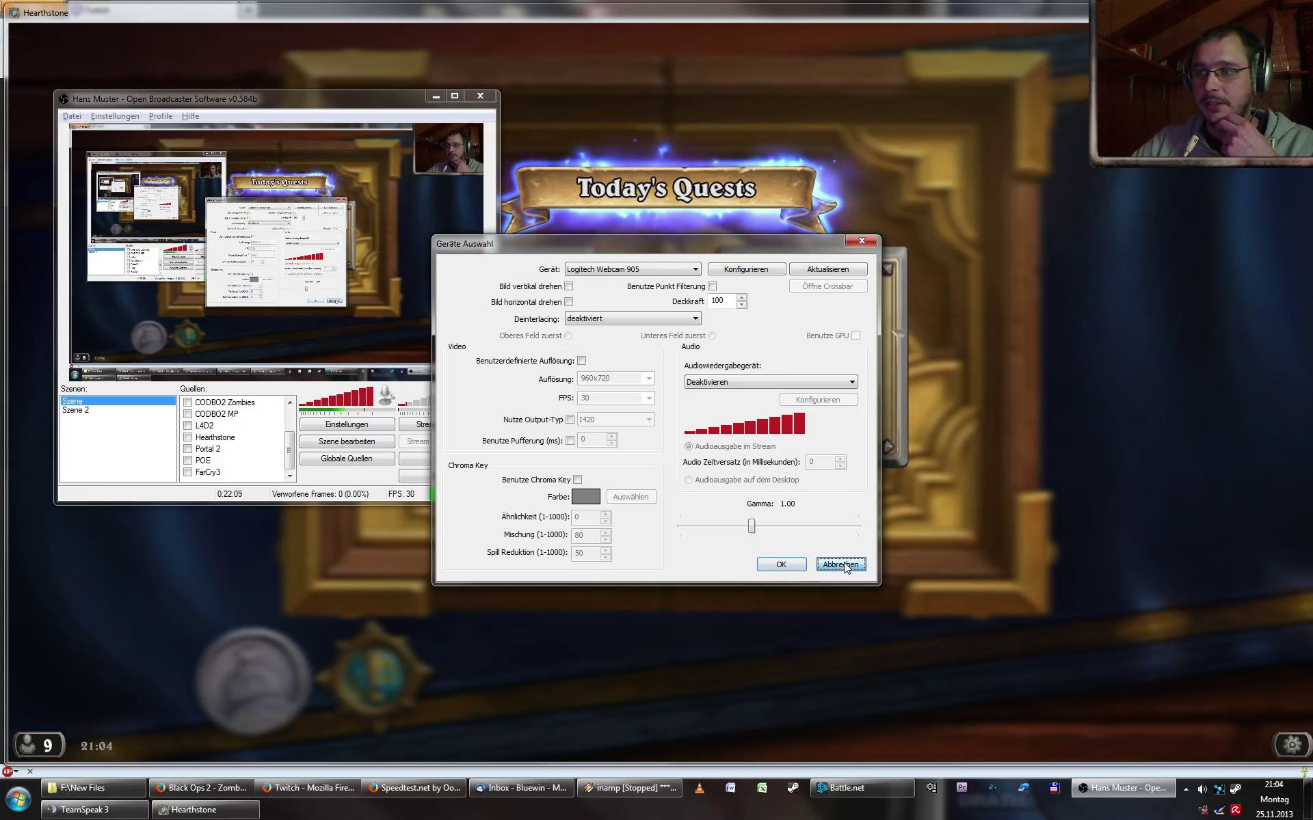
click(840, 564)
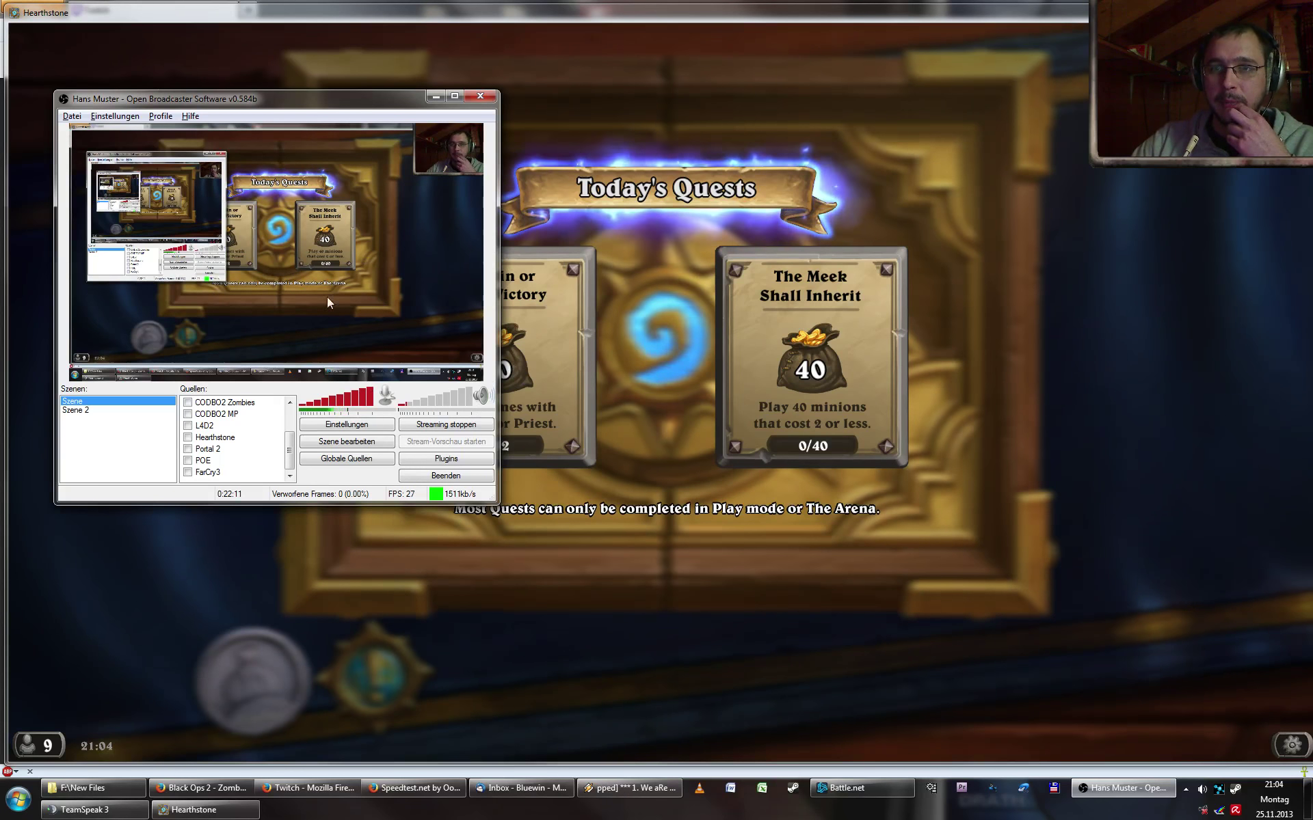
drag(287, 451, 302, 409)
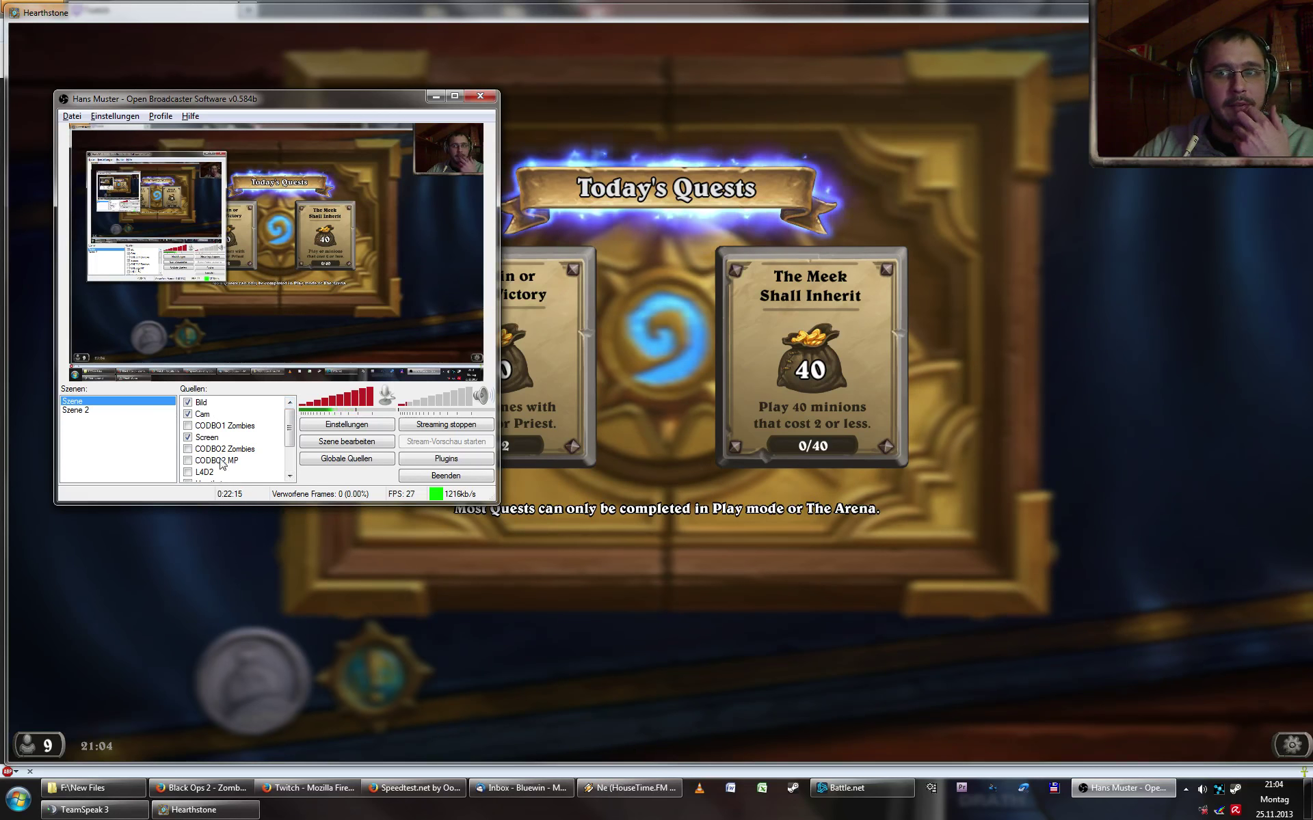
click(214, 417)
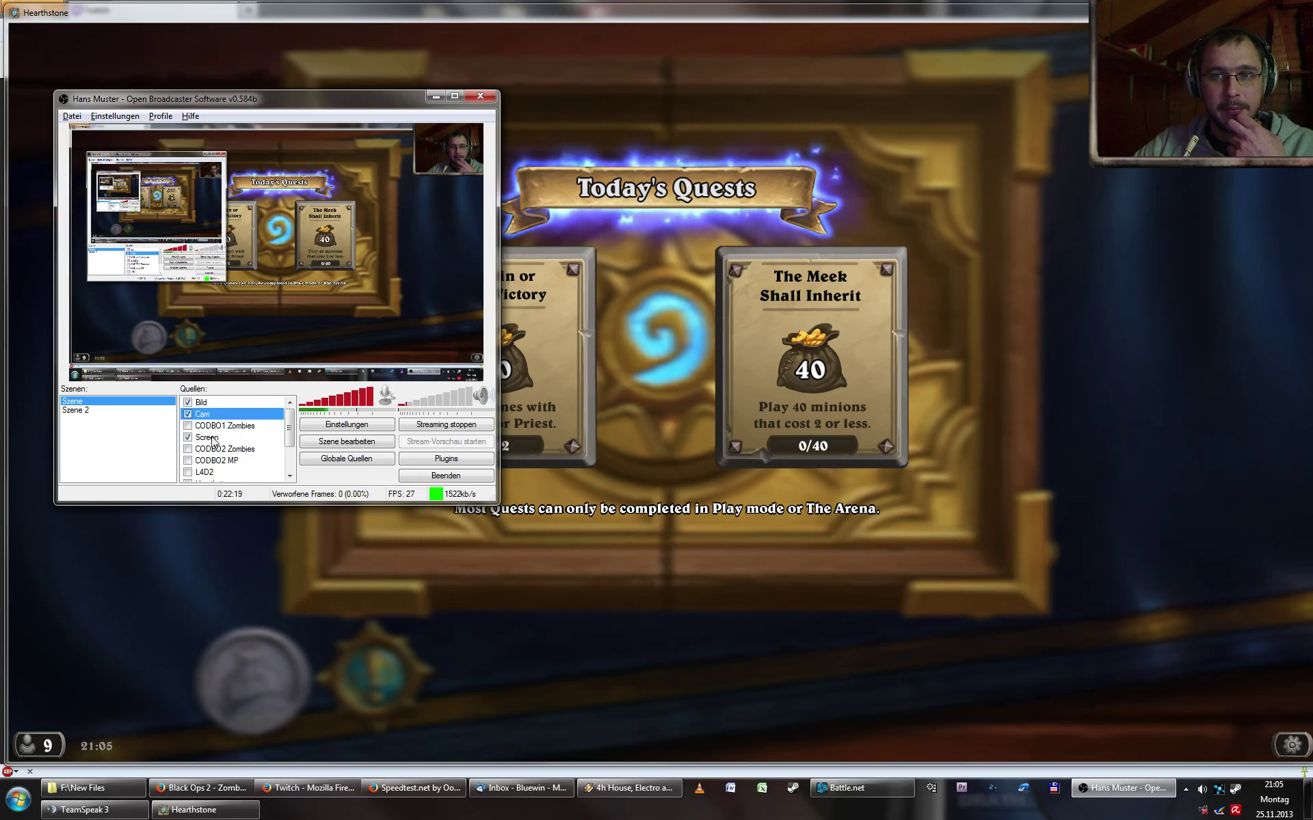
scroll(219, 439, down, 1)
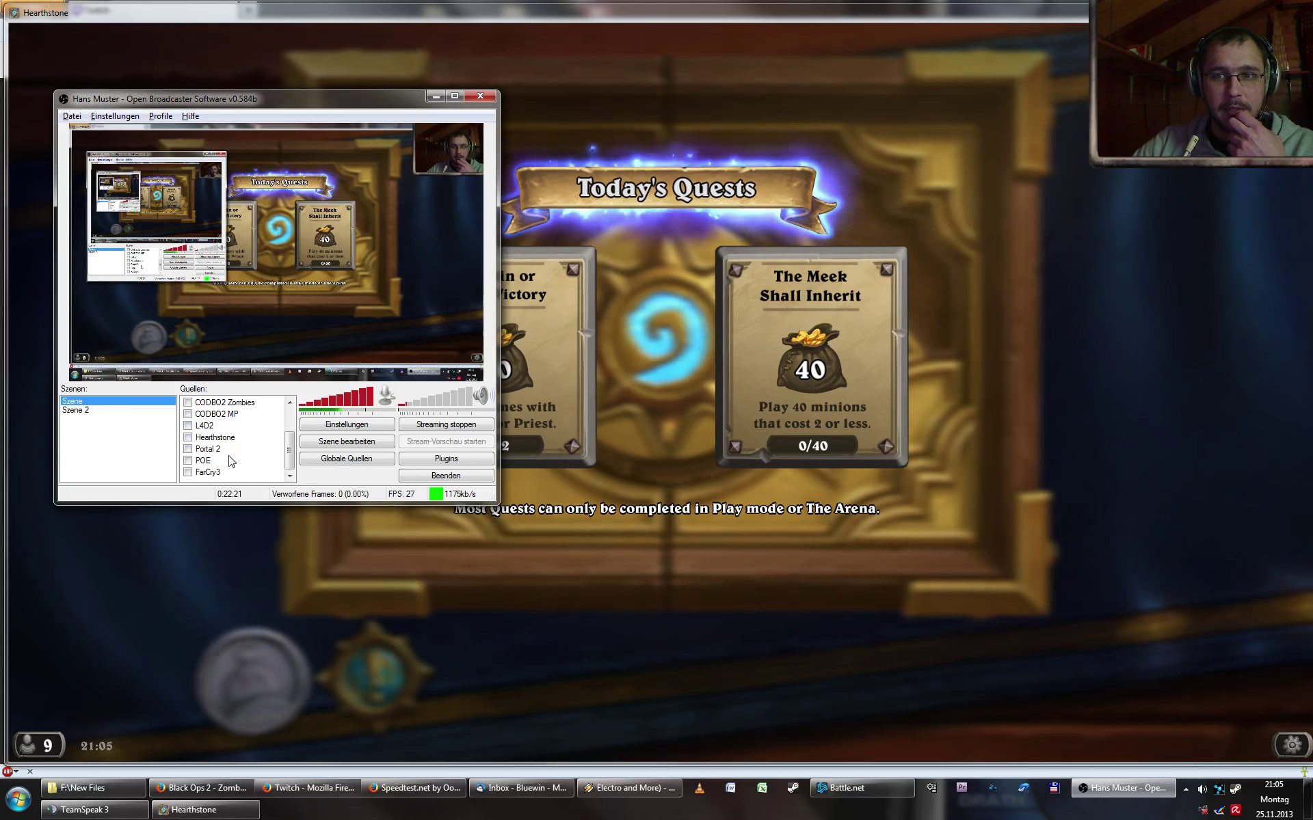
scroll(223, 441, up, 1)
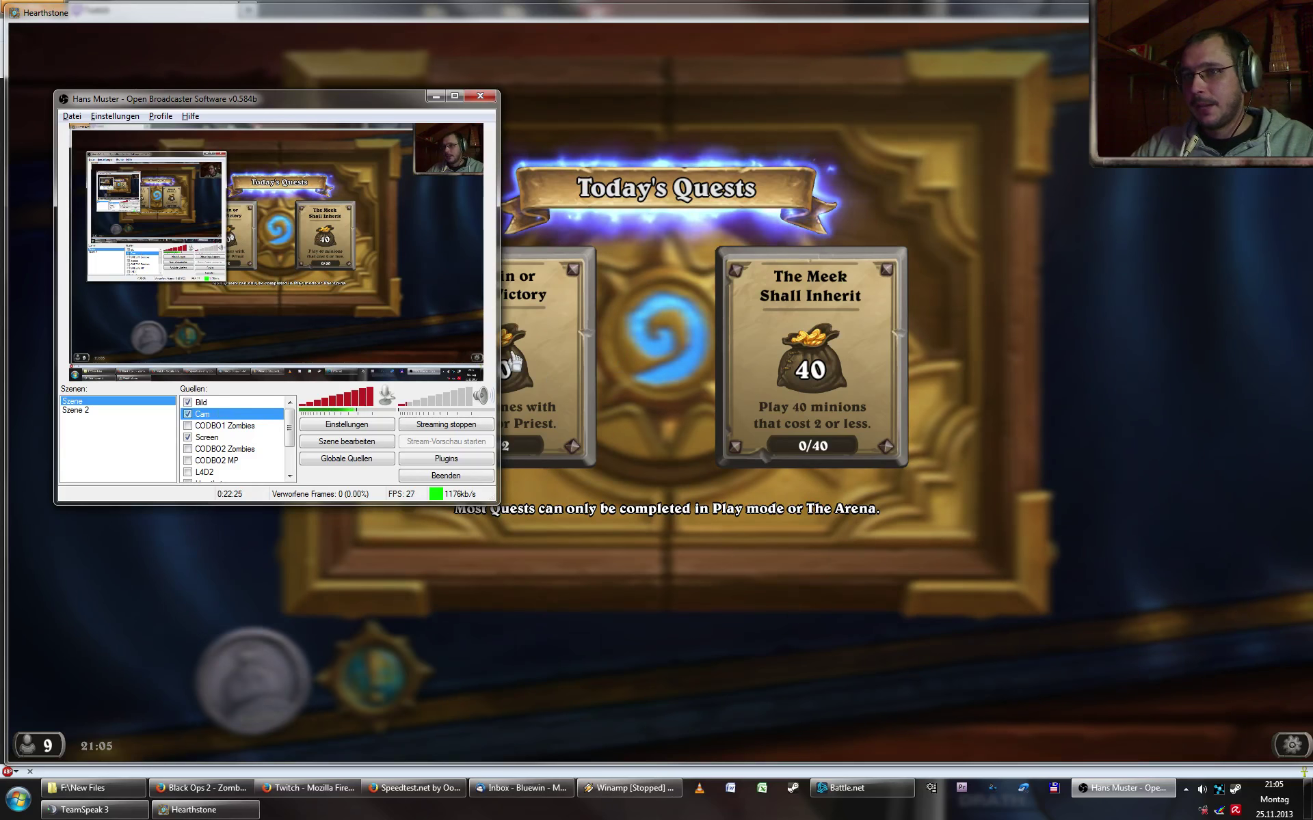
scroll(243, 431, down, 2)
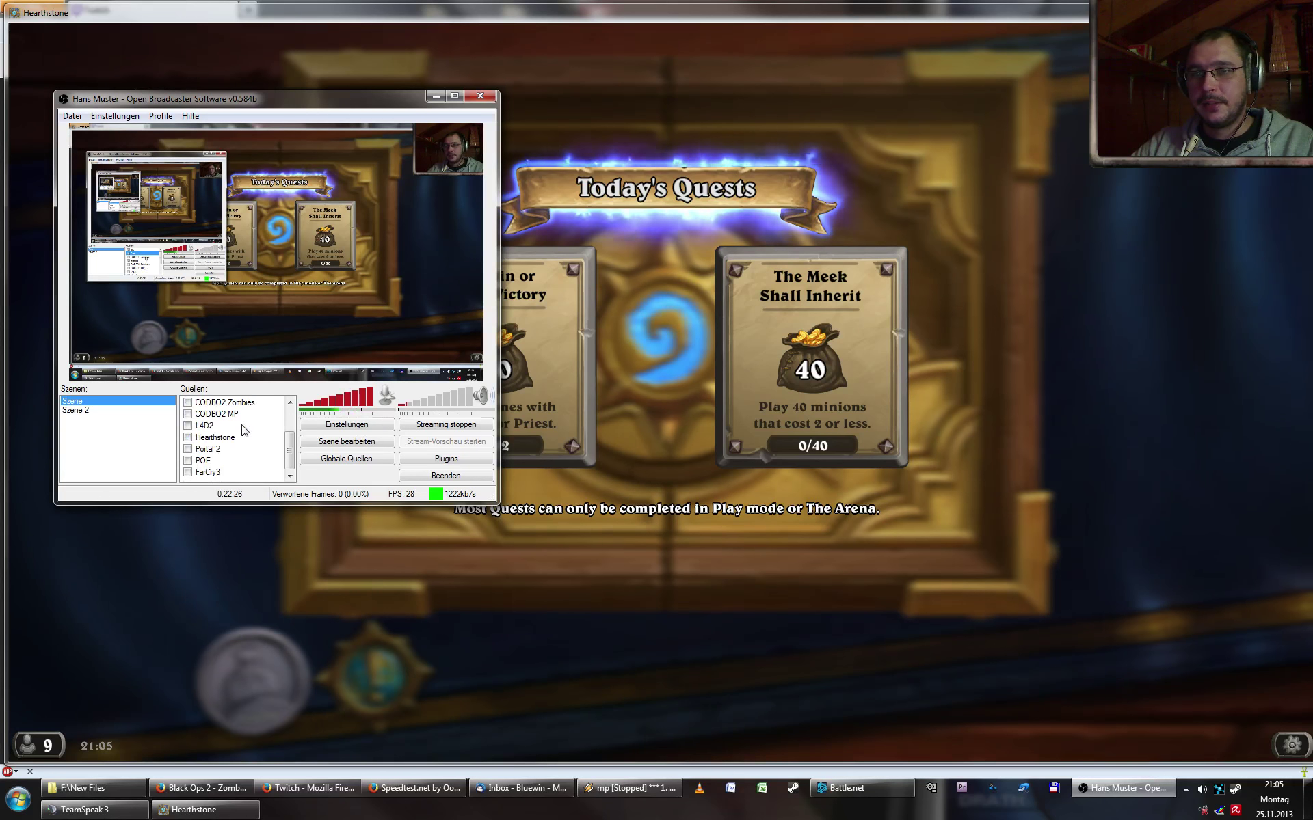
- Add a new text source named 'Text' to the scene
right_click(211, 480)
mouse_move(268, 490)
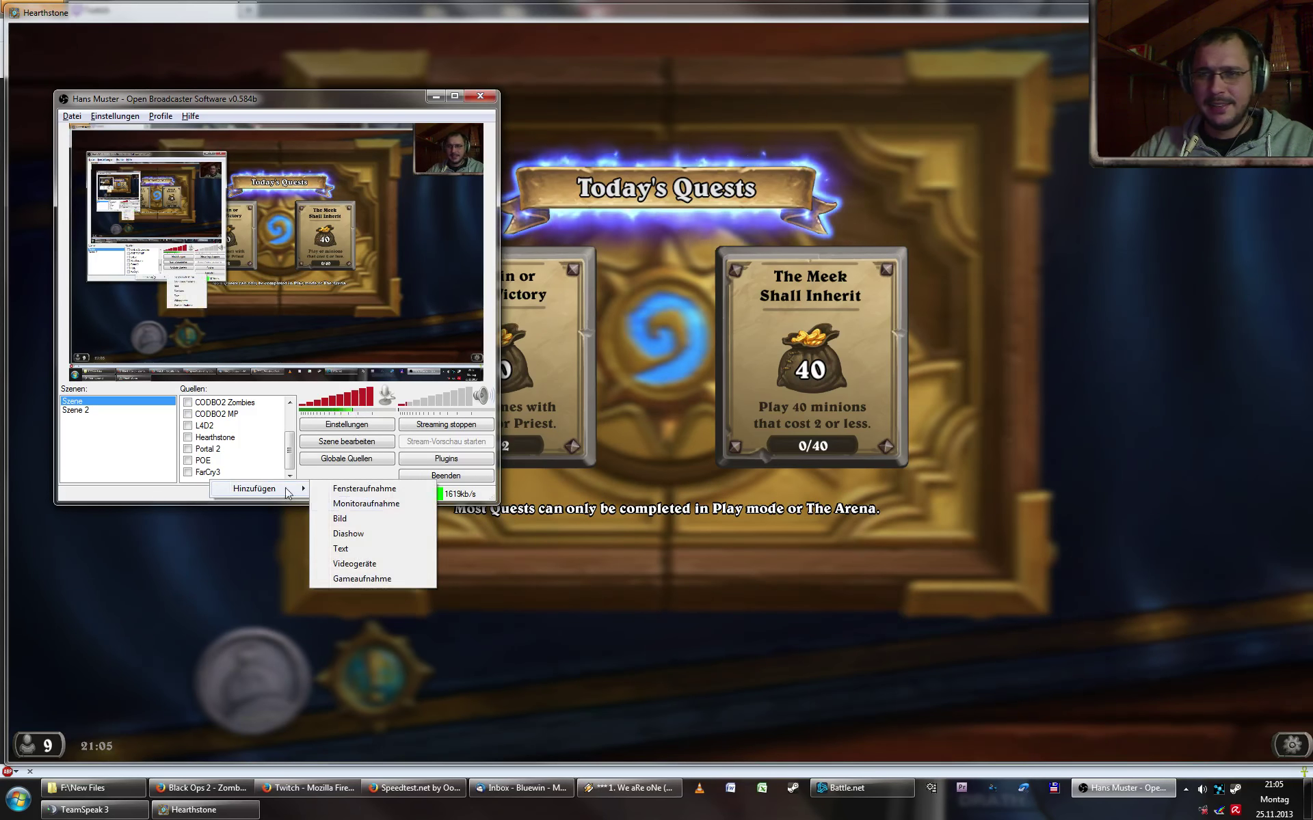
click(345, 549)
key(Return)
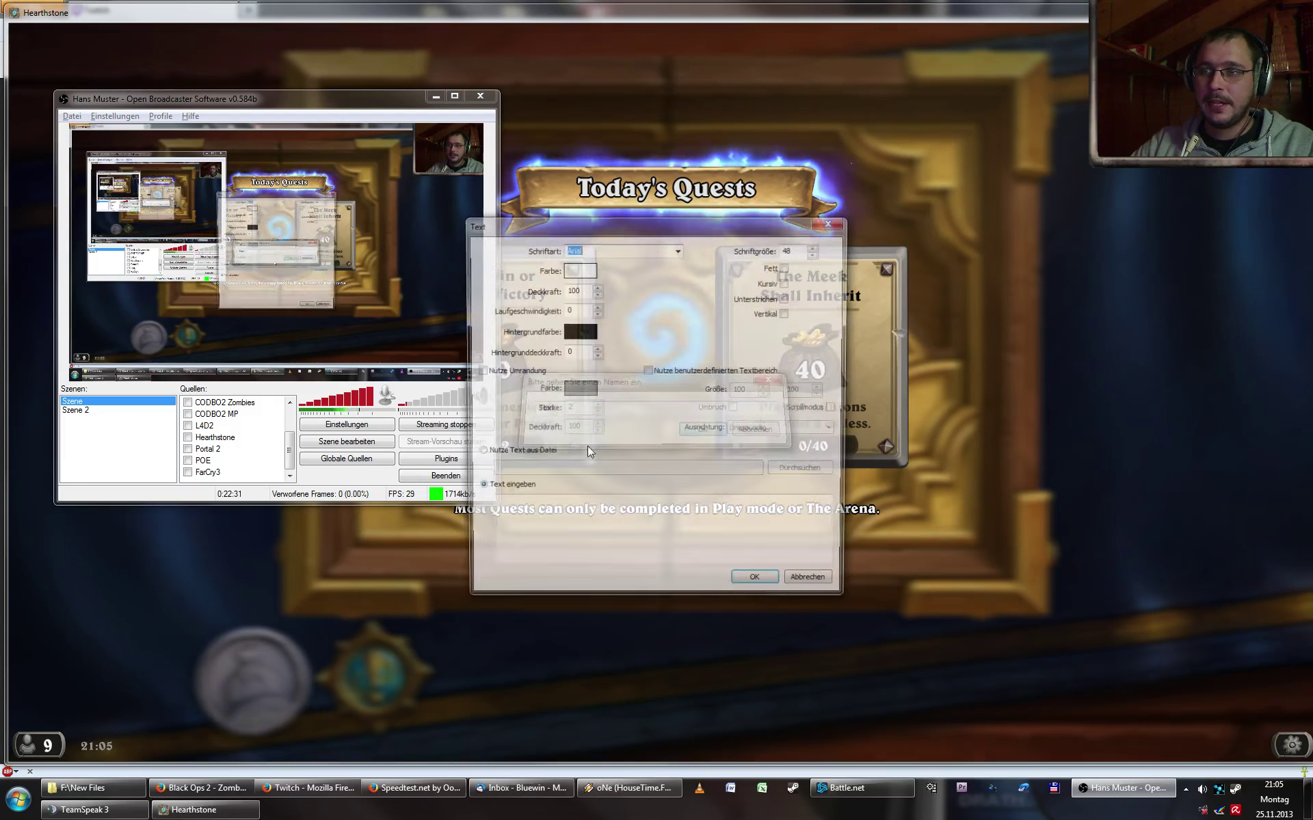
drag(677, 222, 822, 221)
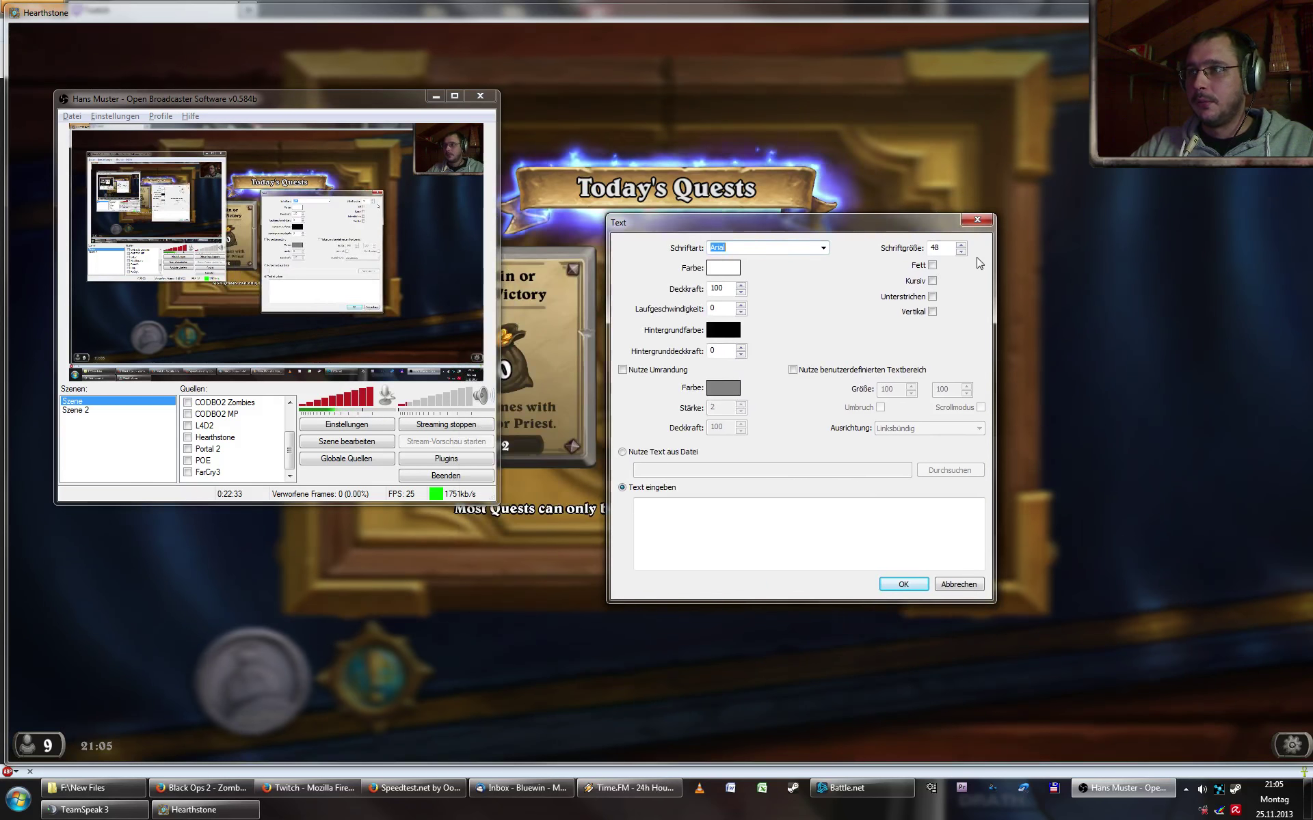
- Make it bold cyan, scroll speed 3, outline thickness 3, reading 'Text Hallo Hallo Bitches'
click(932, 265)
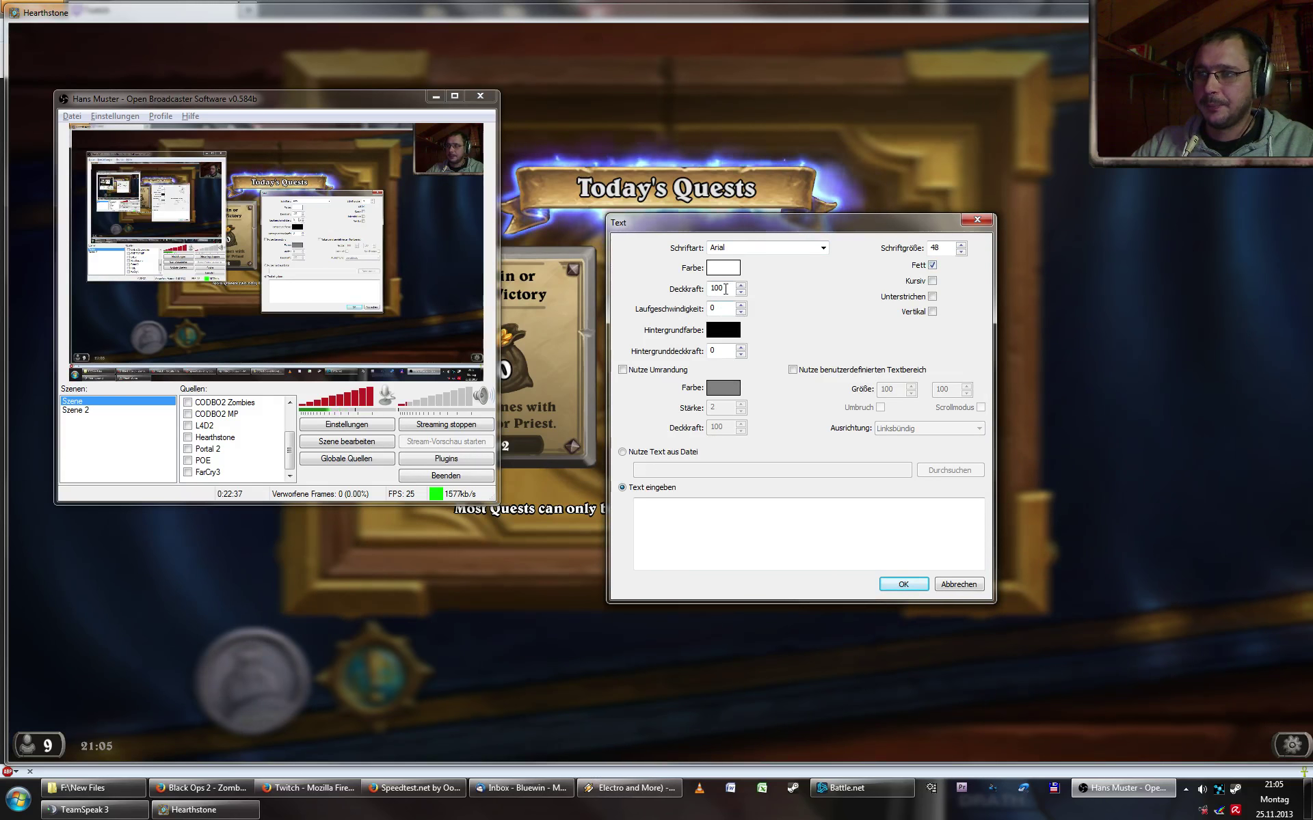
click(723, 268)
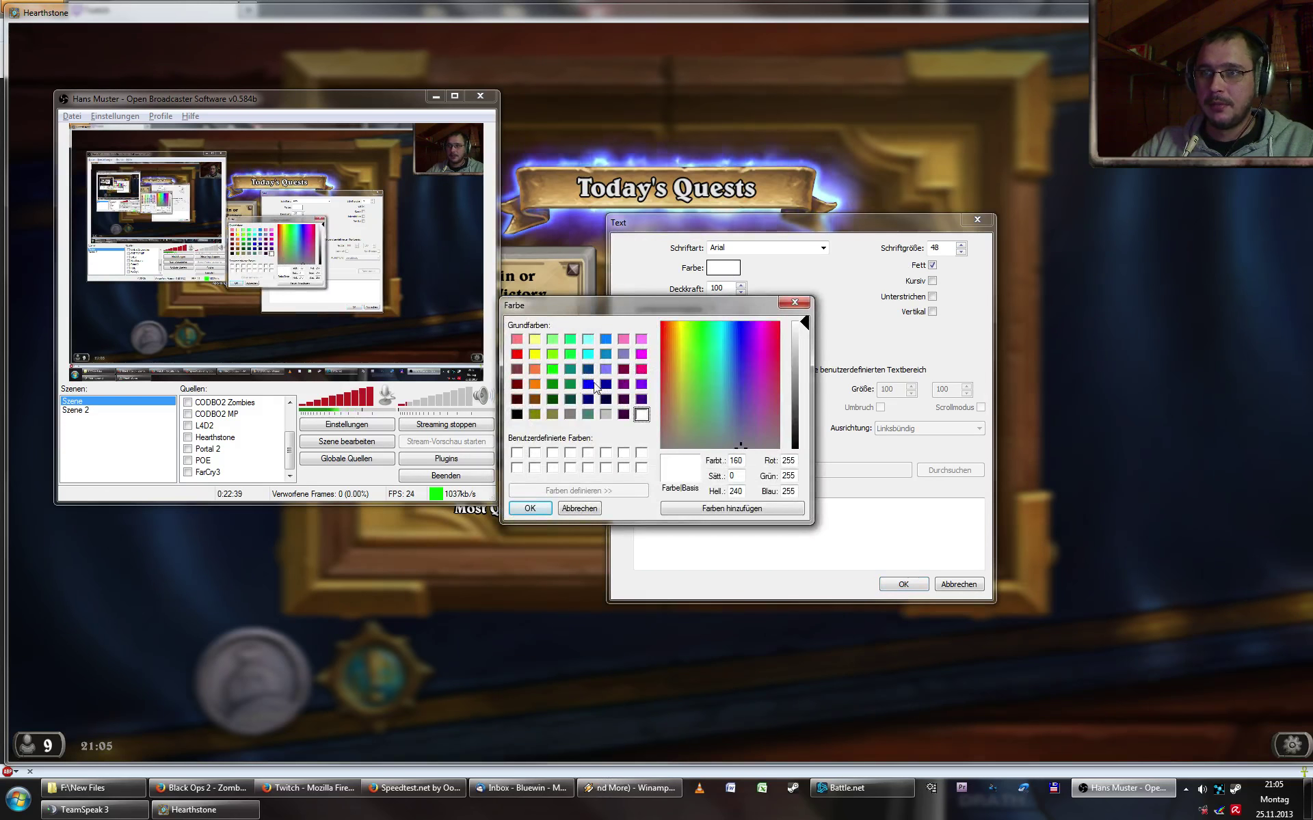
click(587, 353)
click(530, 508)
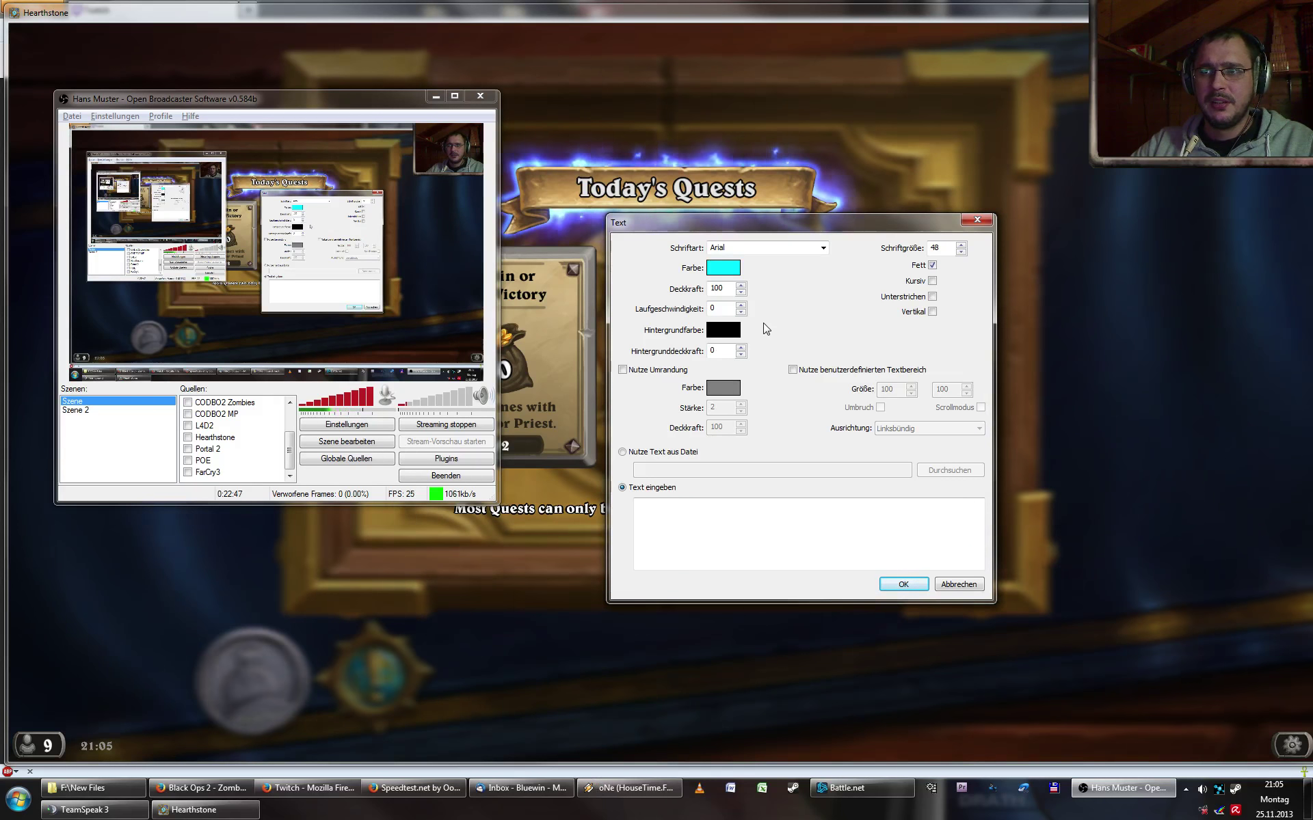
click(740, 306)
click(740, 305)
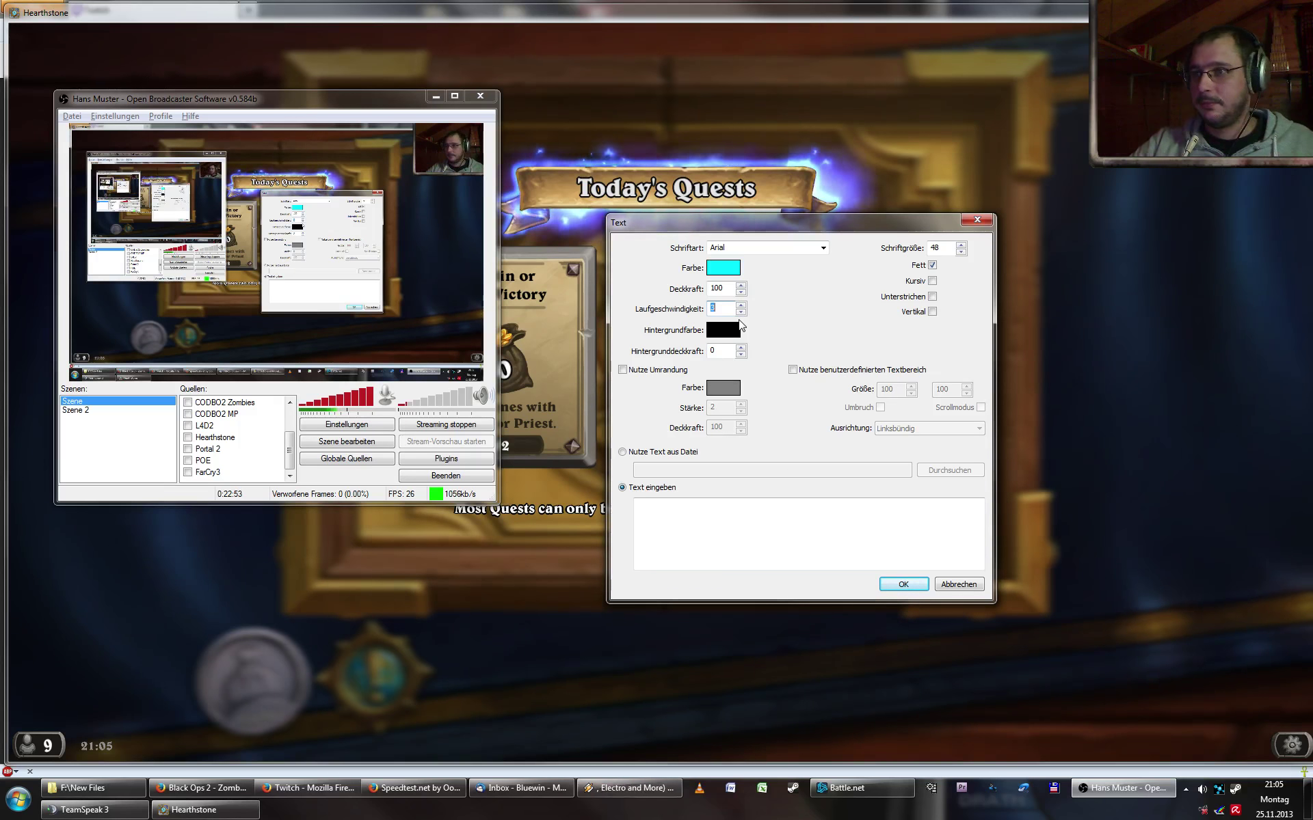
click(661, 372)
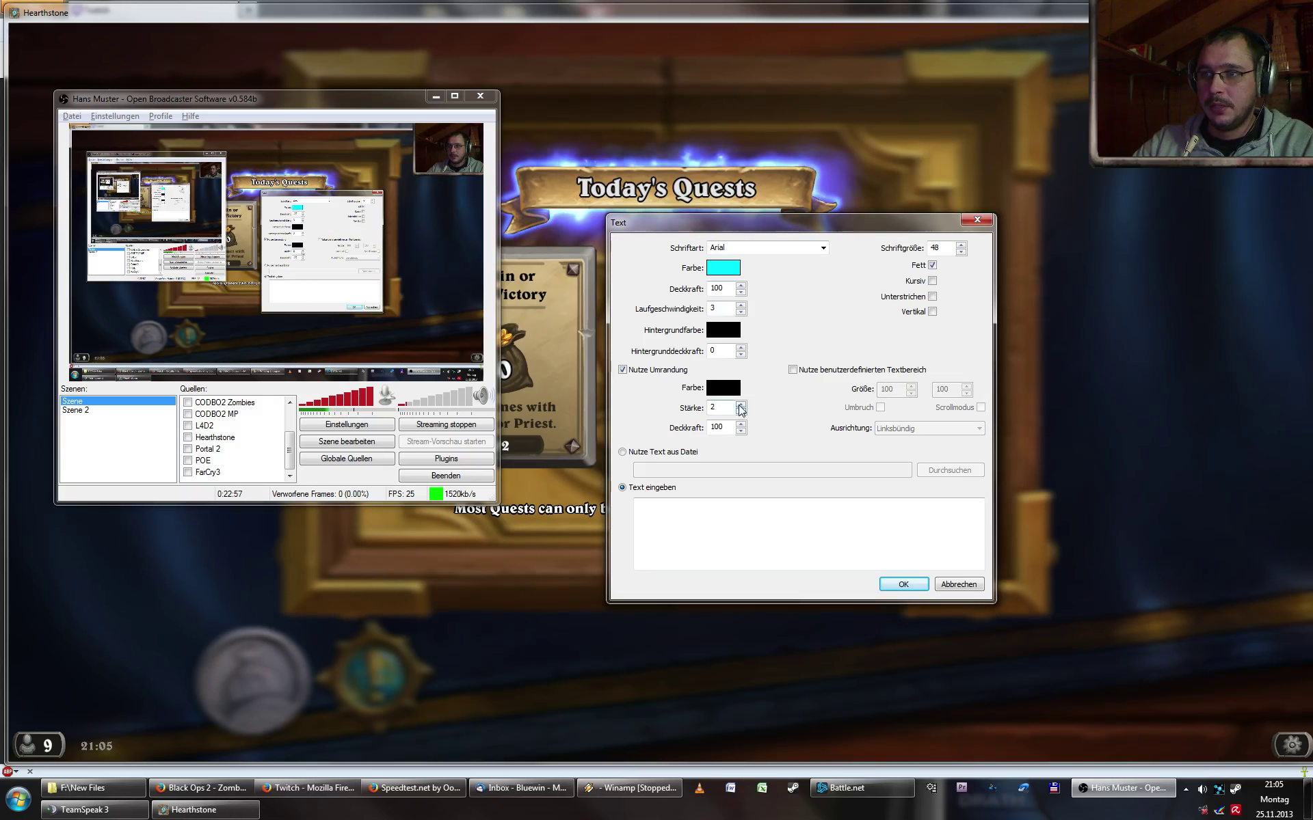
click(863, 523)
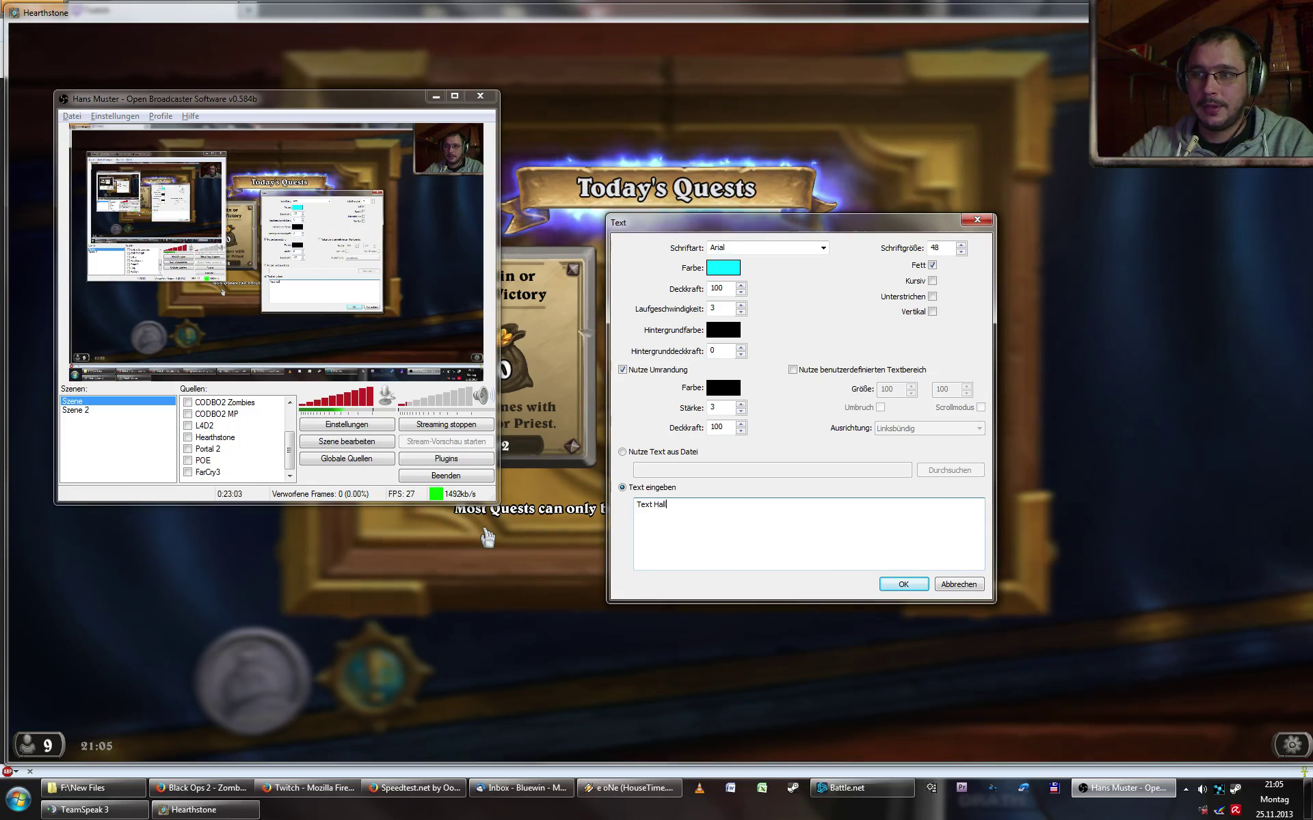
text(Text Hallo Hallo Bitch)
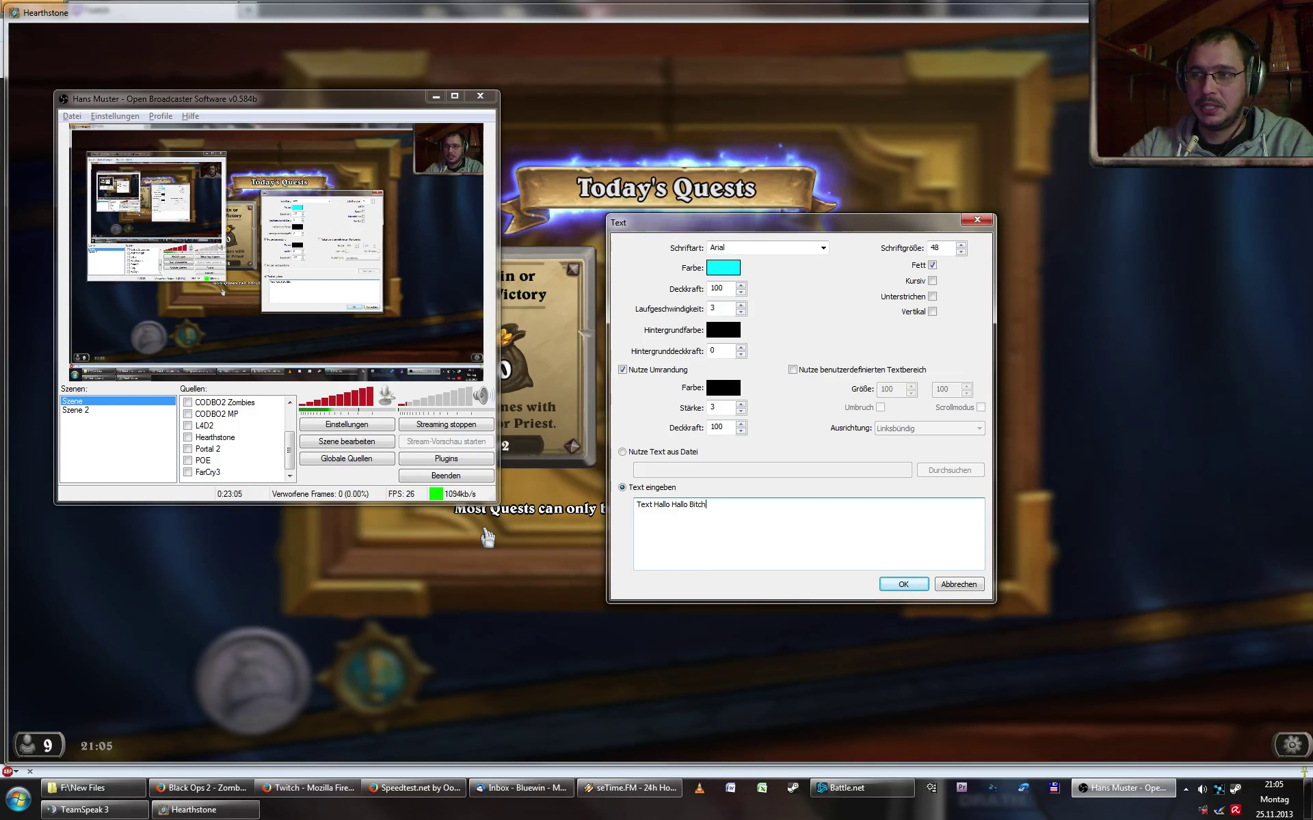
text(es)
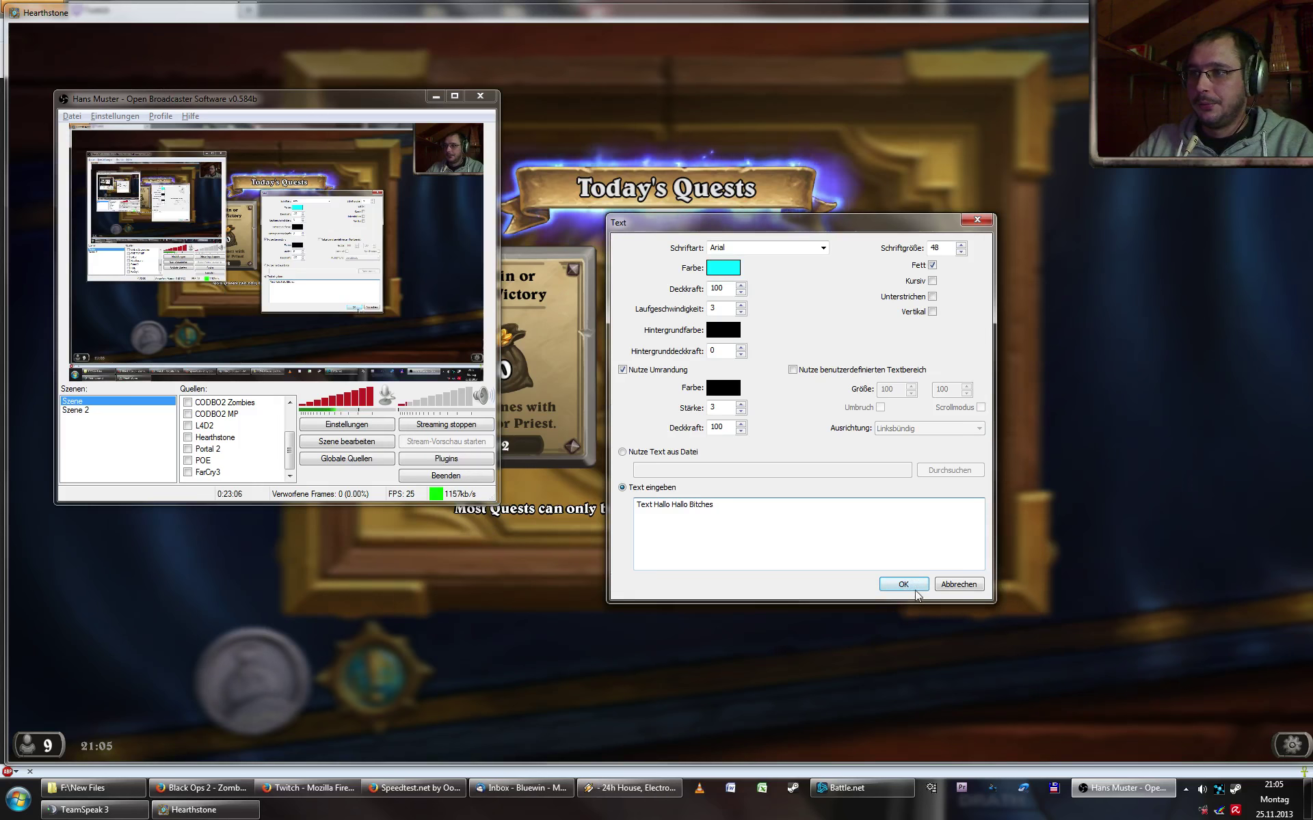
click(904, 585)
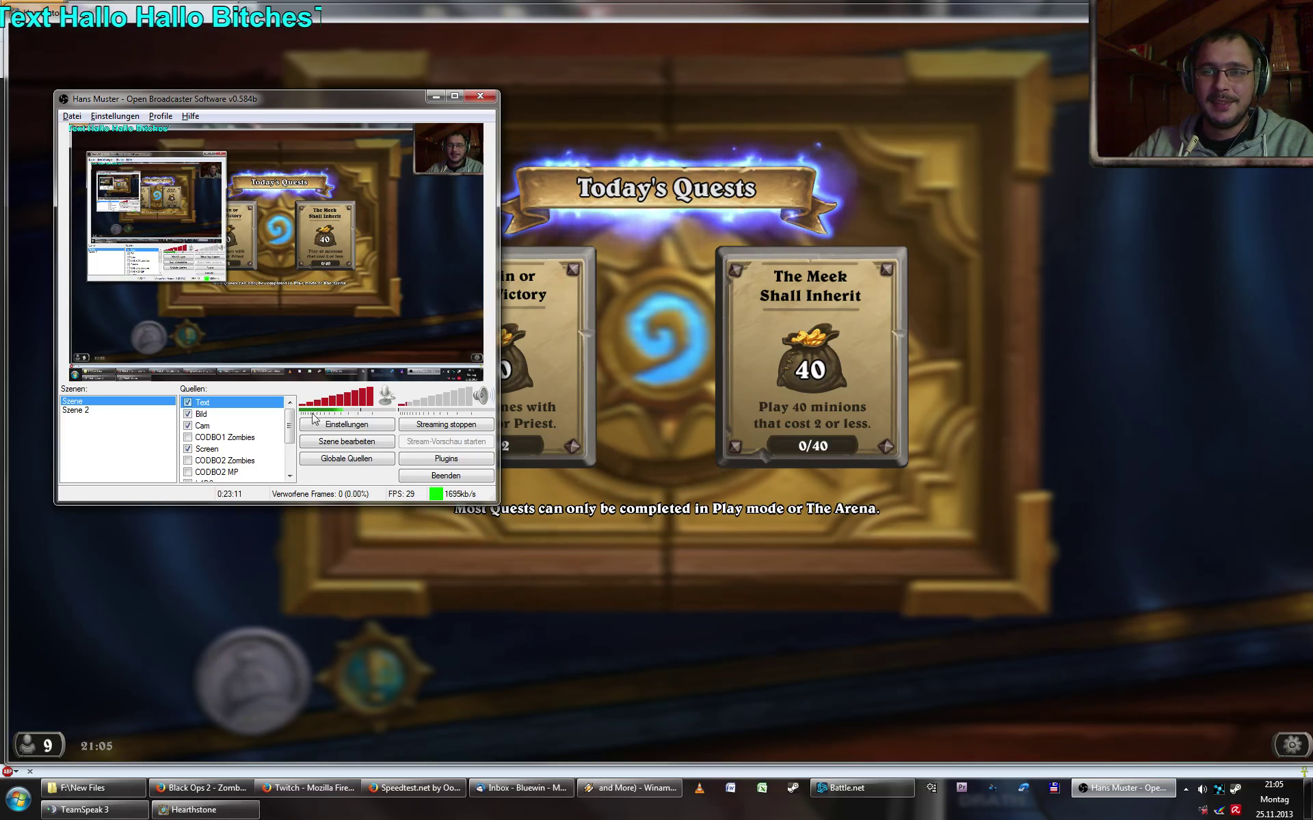
- In Szene bearbeiten, drag the text overlay larger, then fit it to the screen width via Position
click(347, 441)
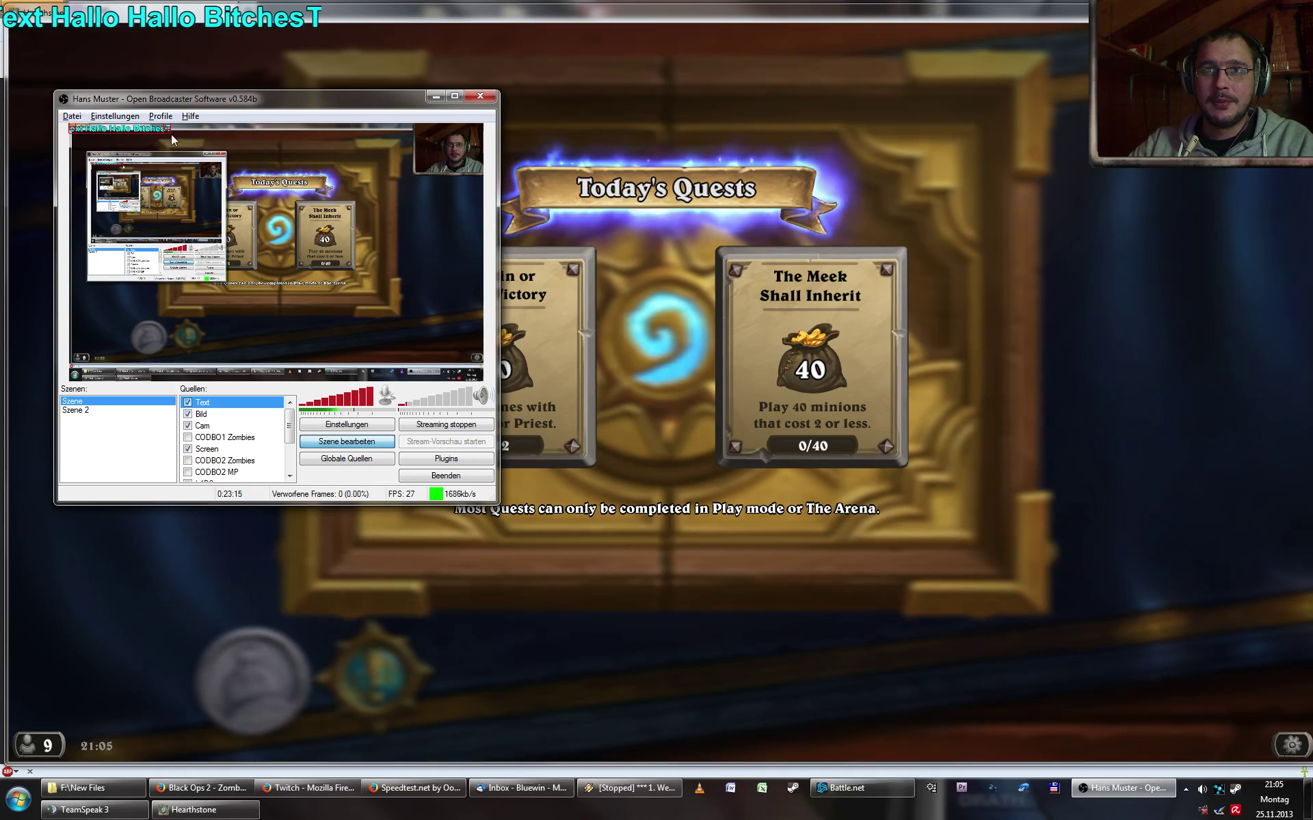
drag(171, 134, 483, 176)
right_click(224, 404)
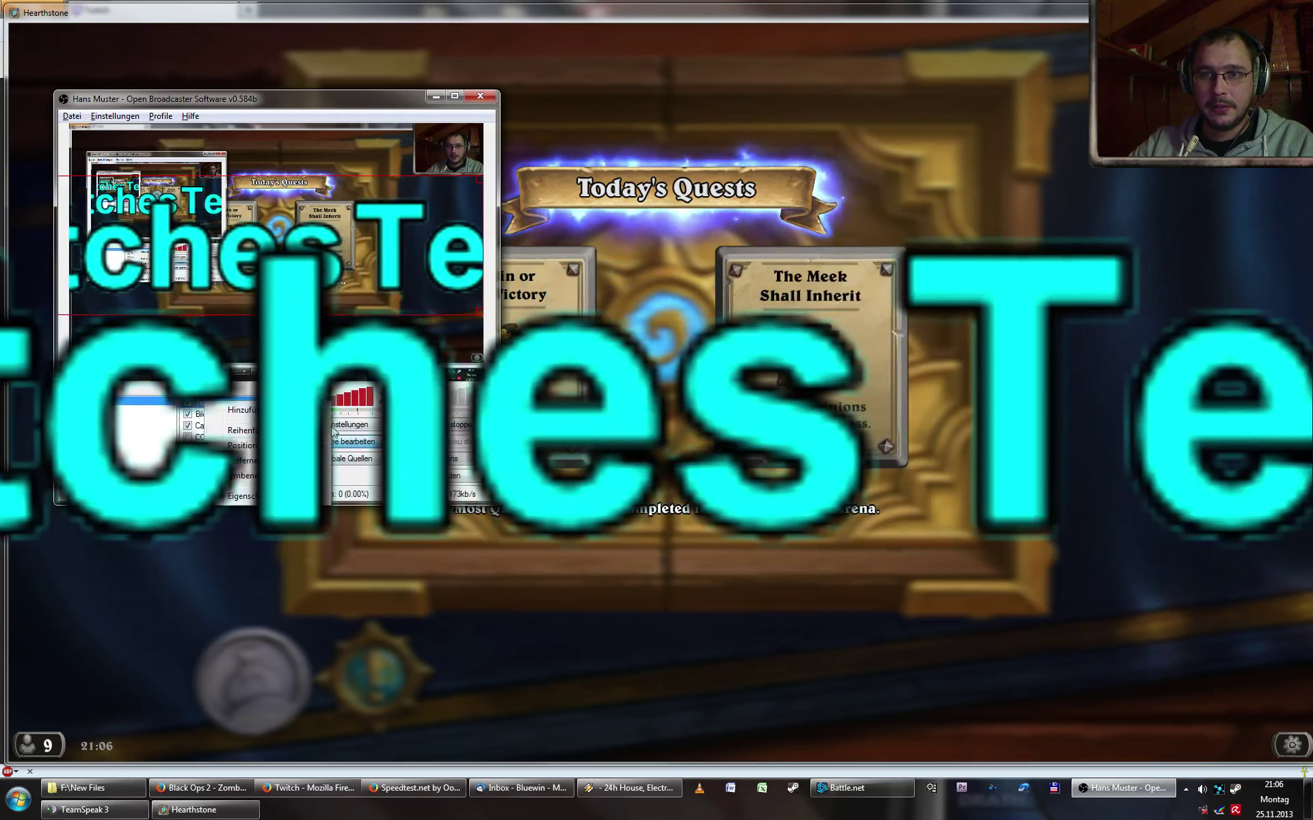
mouse_move(241, 445)
click(369, 568)
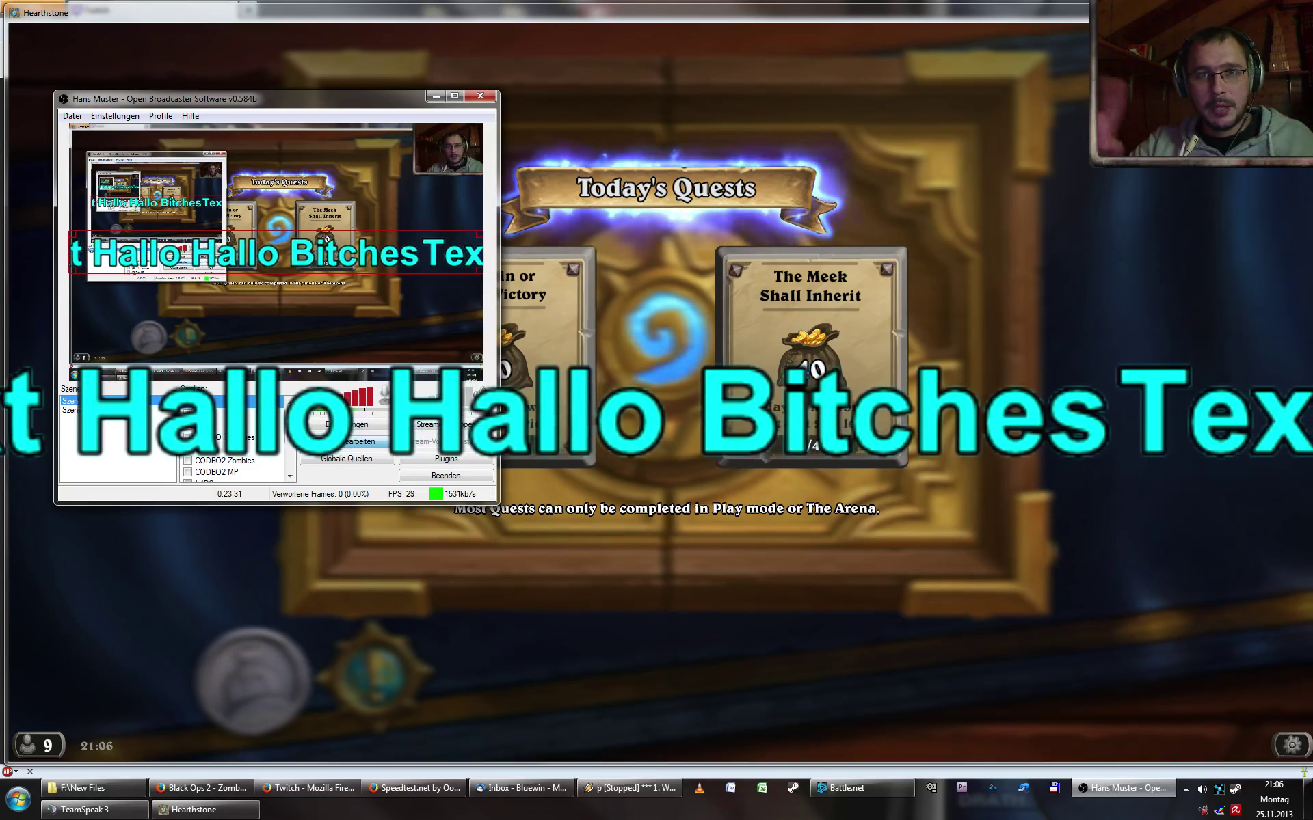
- Set the text source's Laufgeschwindigkeit to 30 in its Eigenschaften
right_click(216, 402)
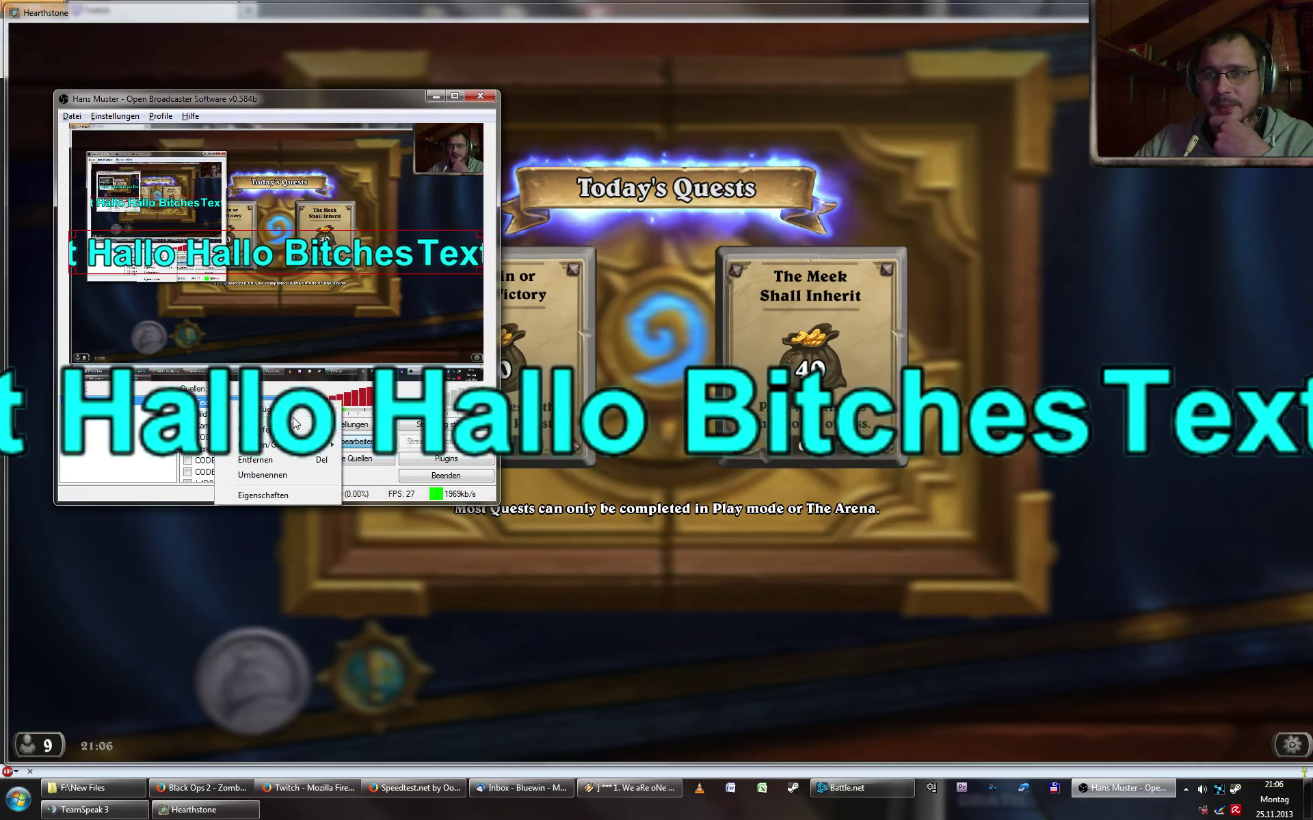
click(273, 495)
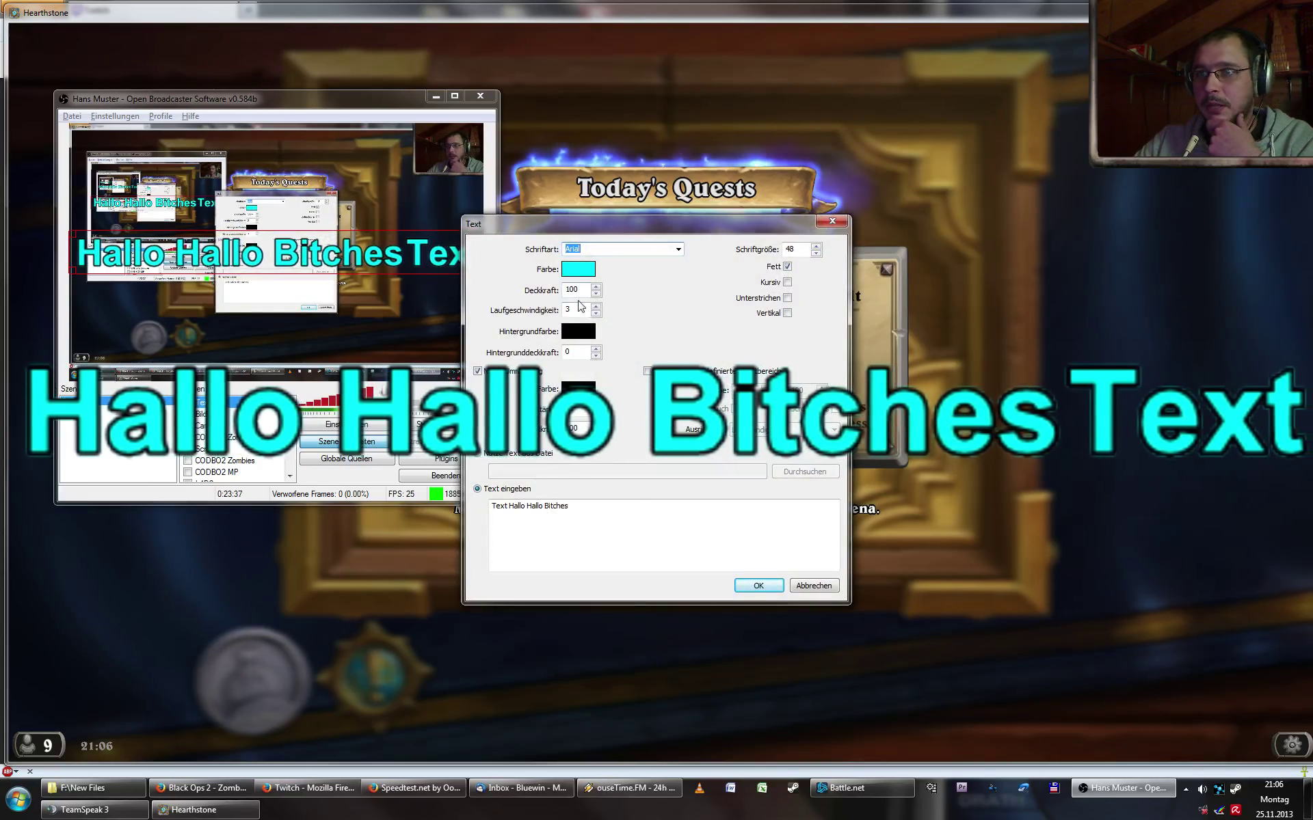
click(579, 309)
text(0)
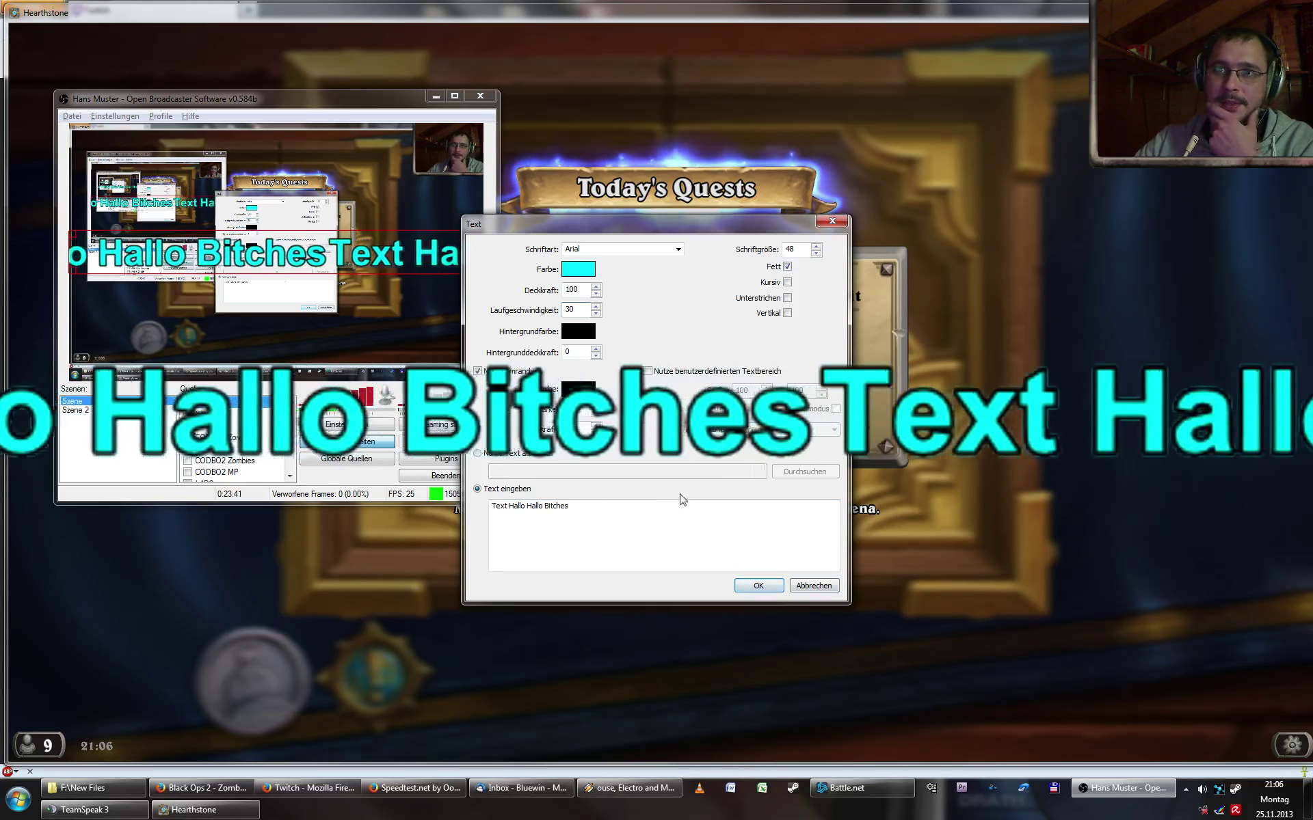
click(759, 586)
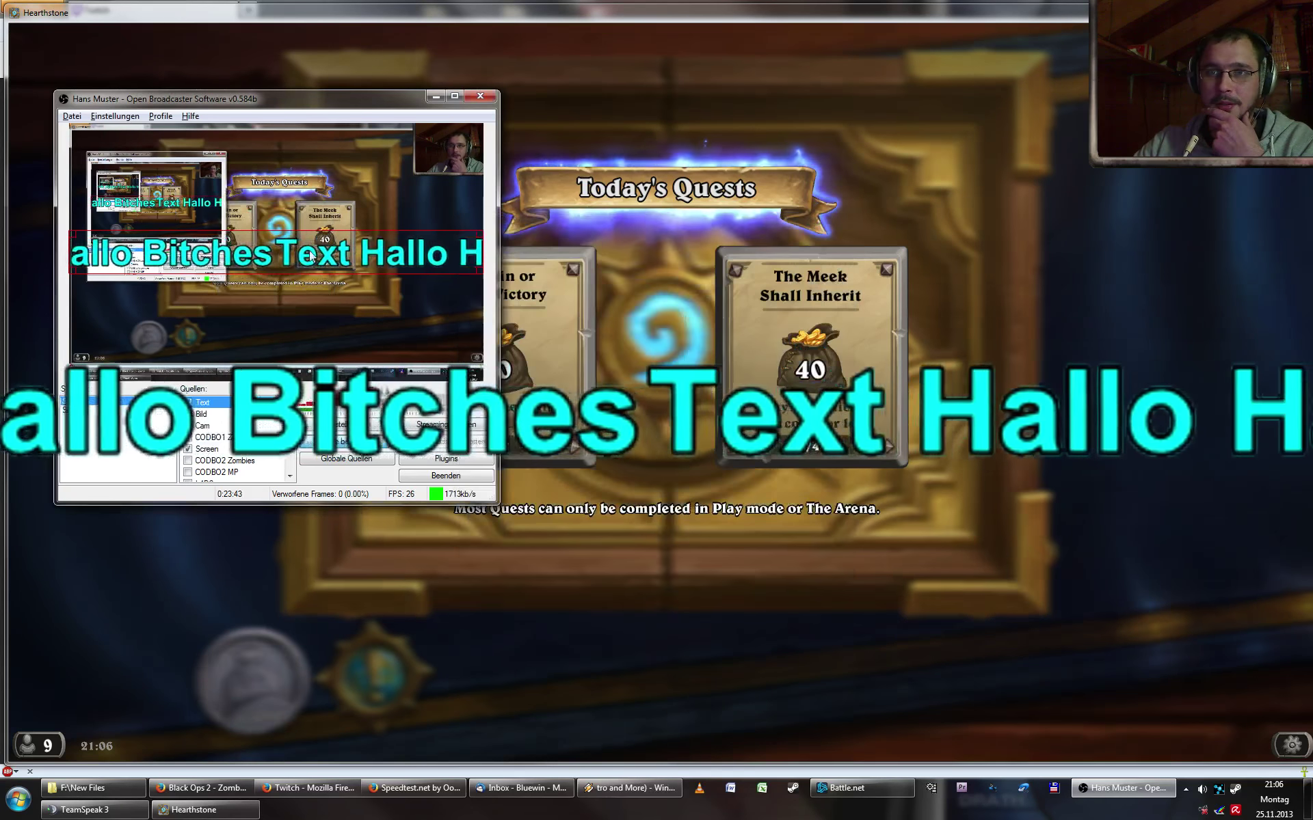
- Place the scrolling text across the top of the preview and move Text below Cam
drag(311, 257, 315, 359)
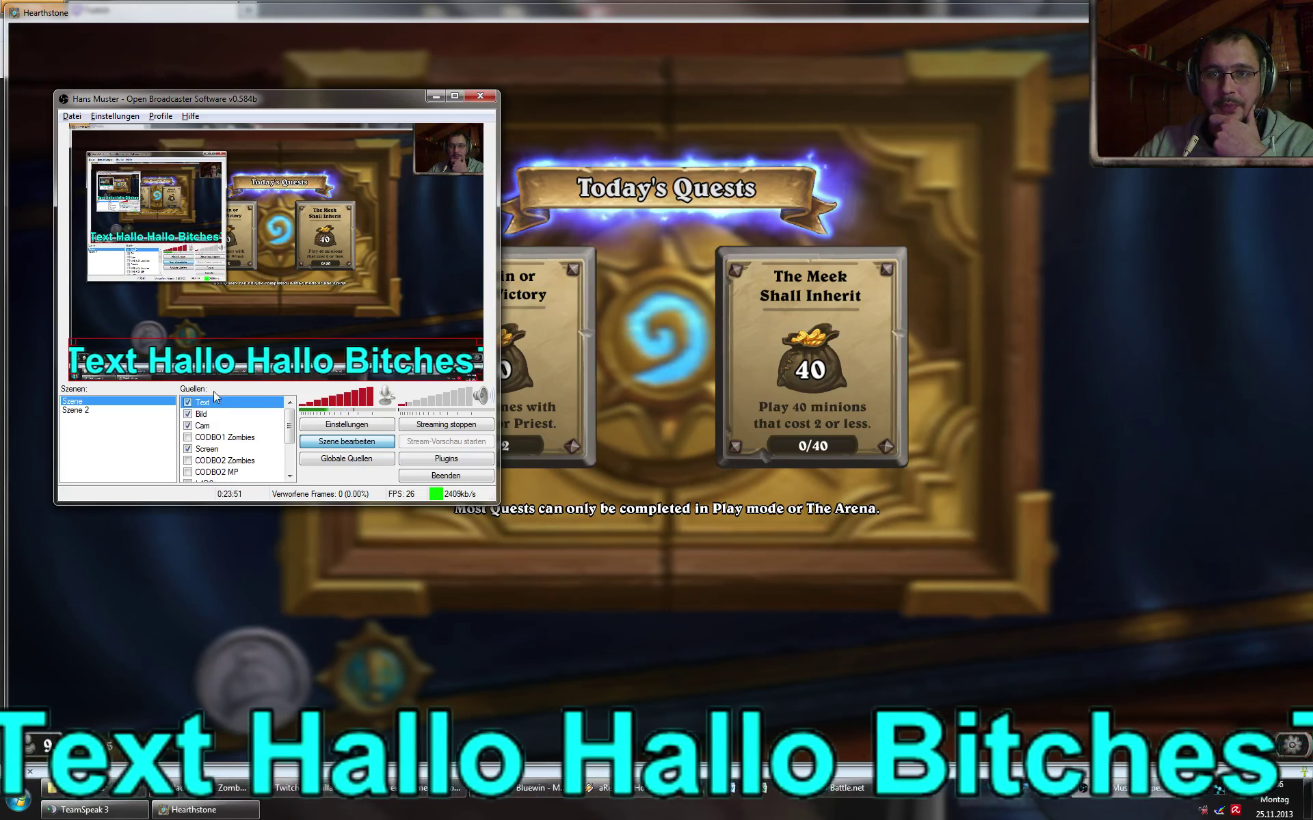
drag(281, 361, 272, 151)
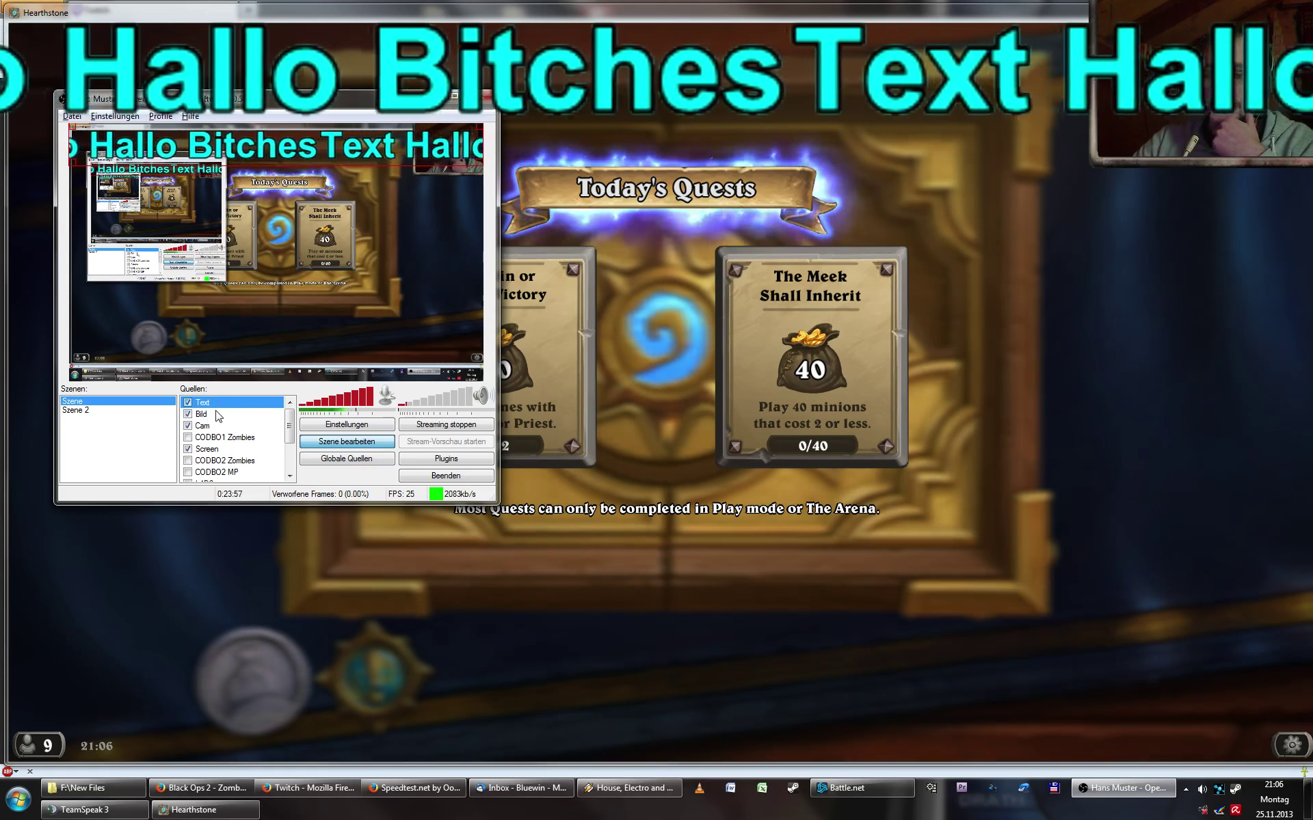
drag(205, 402, 217, 414)
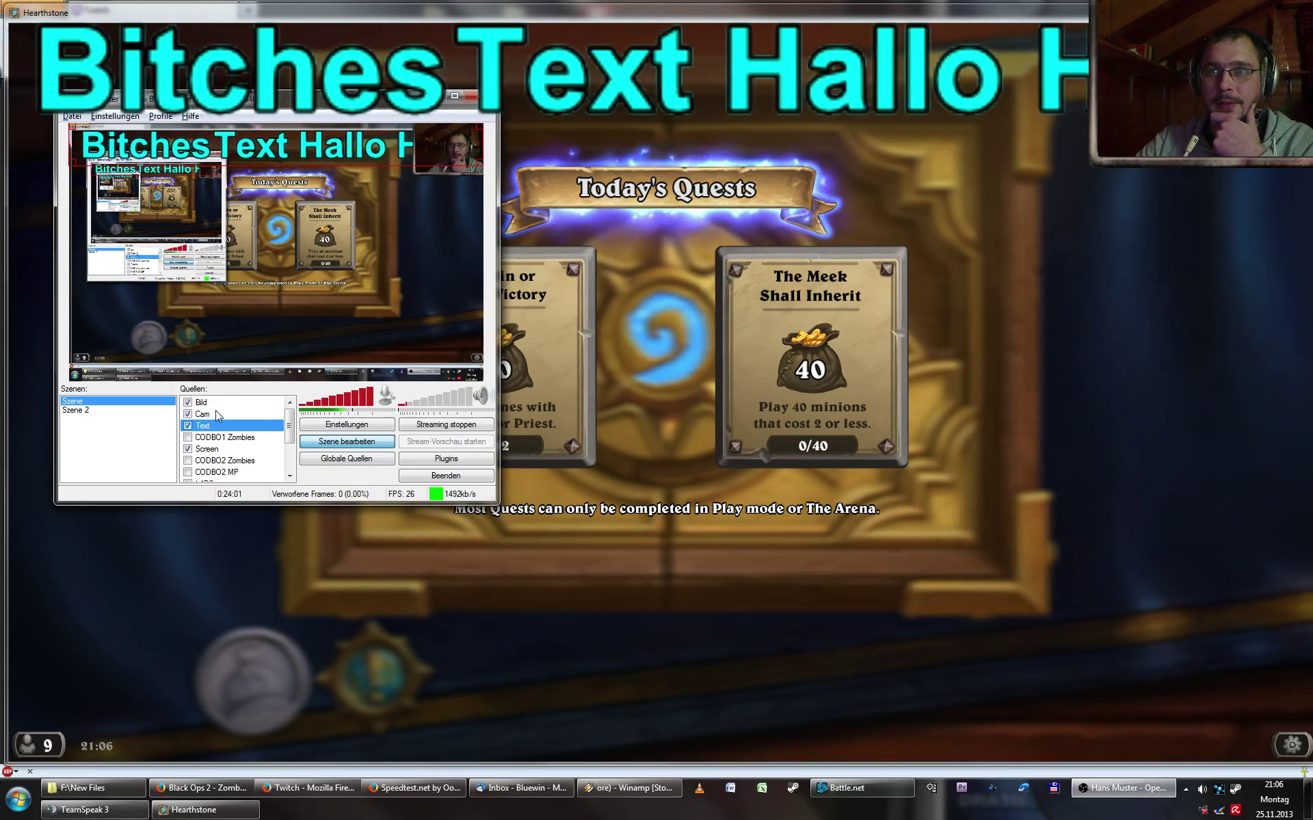